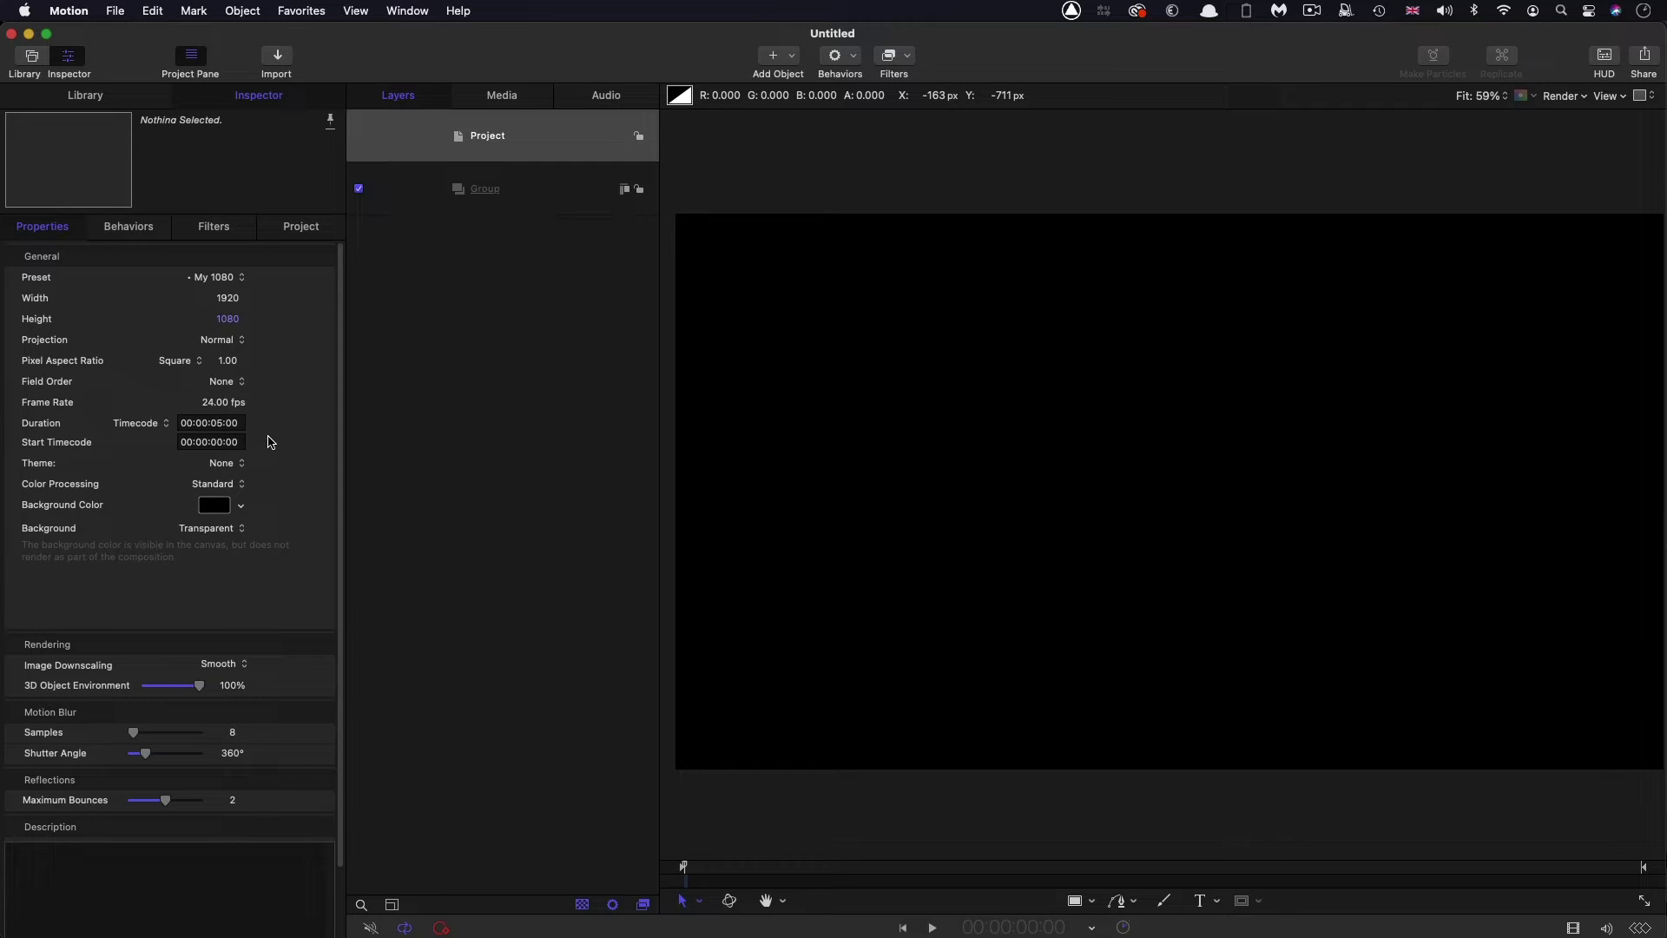
# - Create a new text layer reading ZOETROPE inside the Group
pyautogui.click(540, 196)
pyautogui.press('F4')
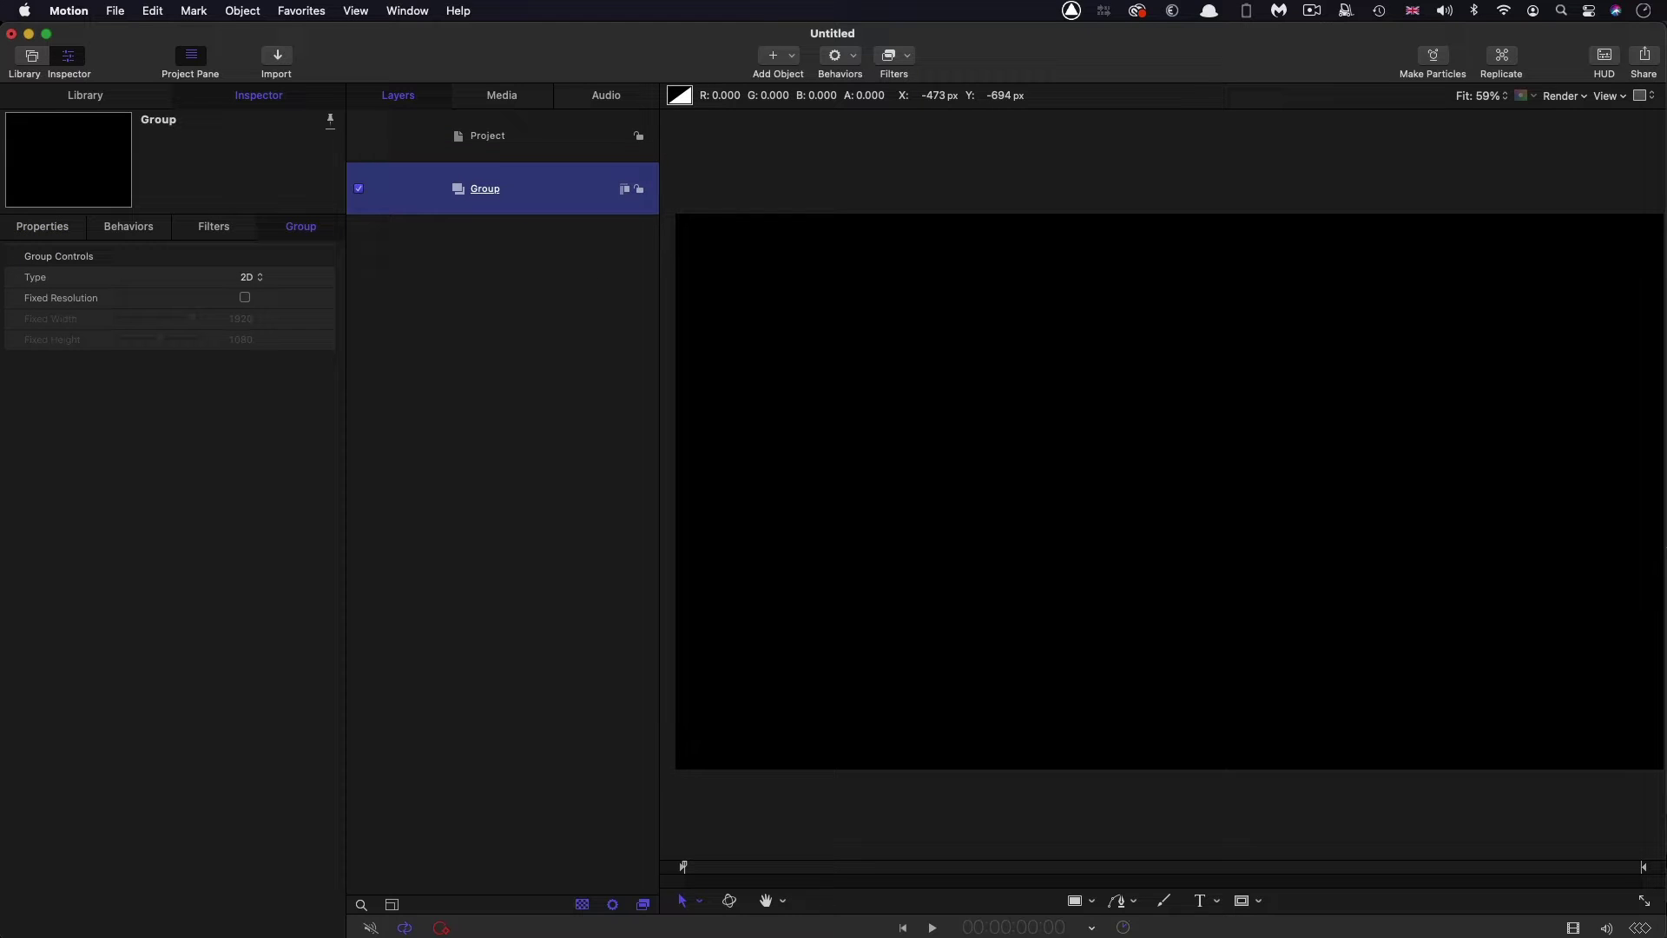
pyautogui.click(1201, 902)
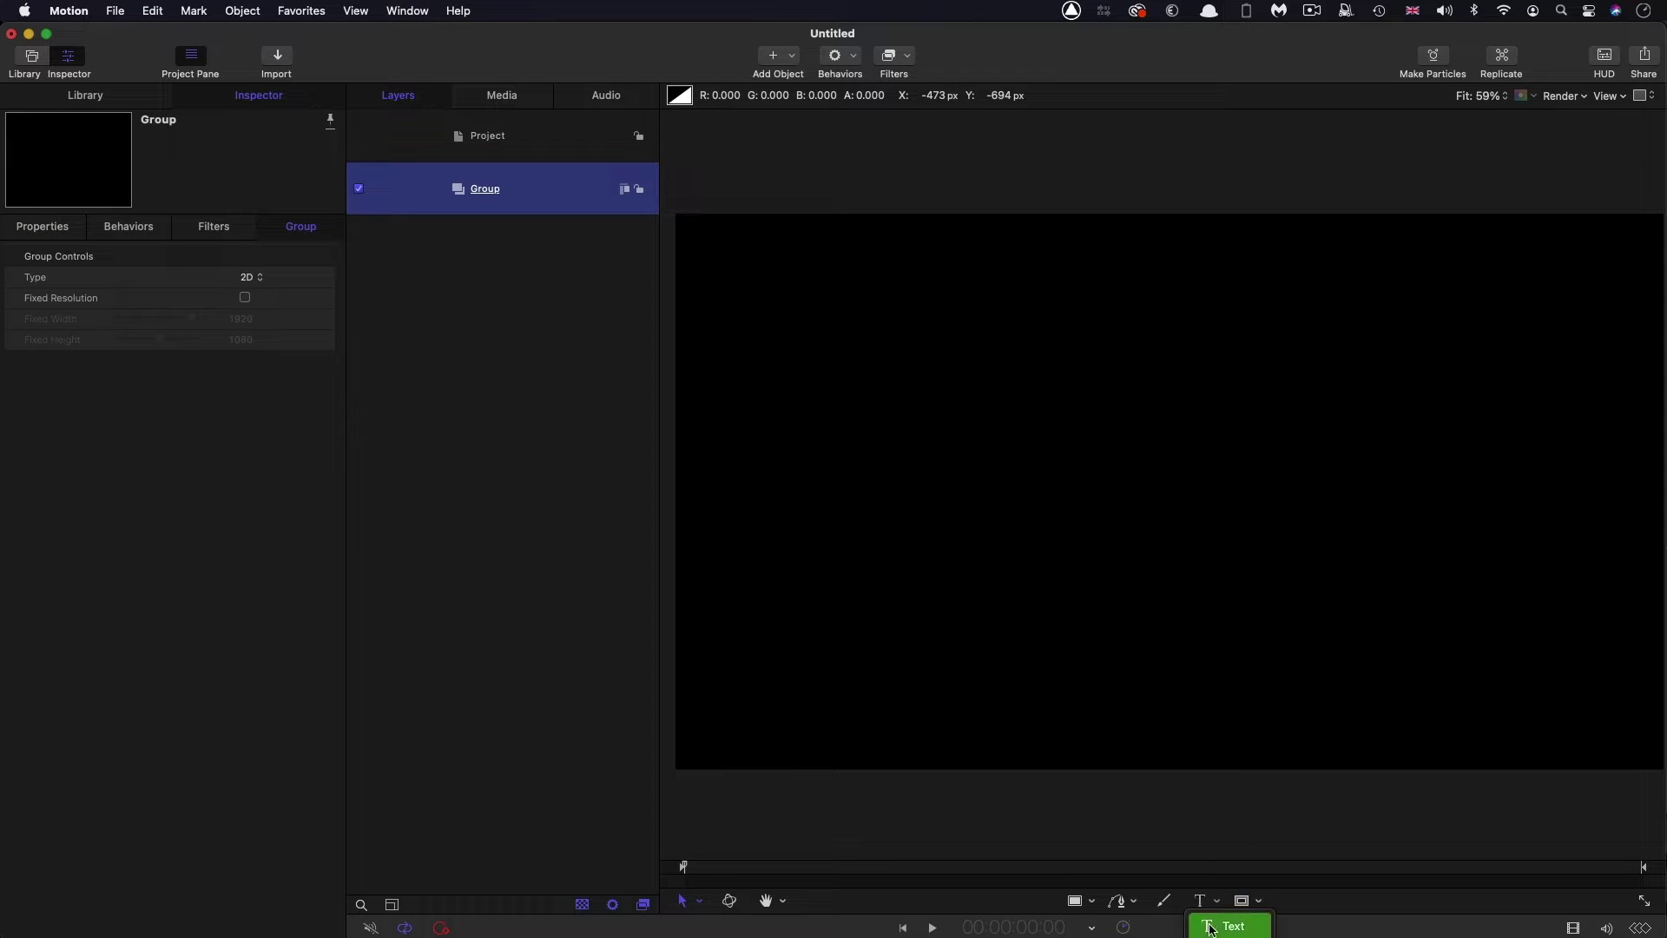
pyautogui.click(1221, 561)
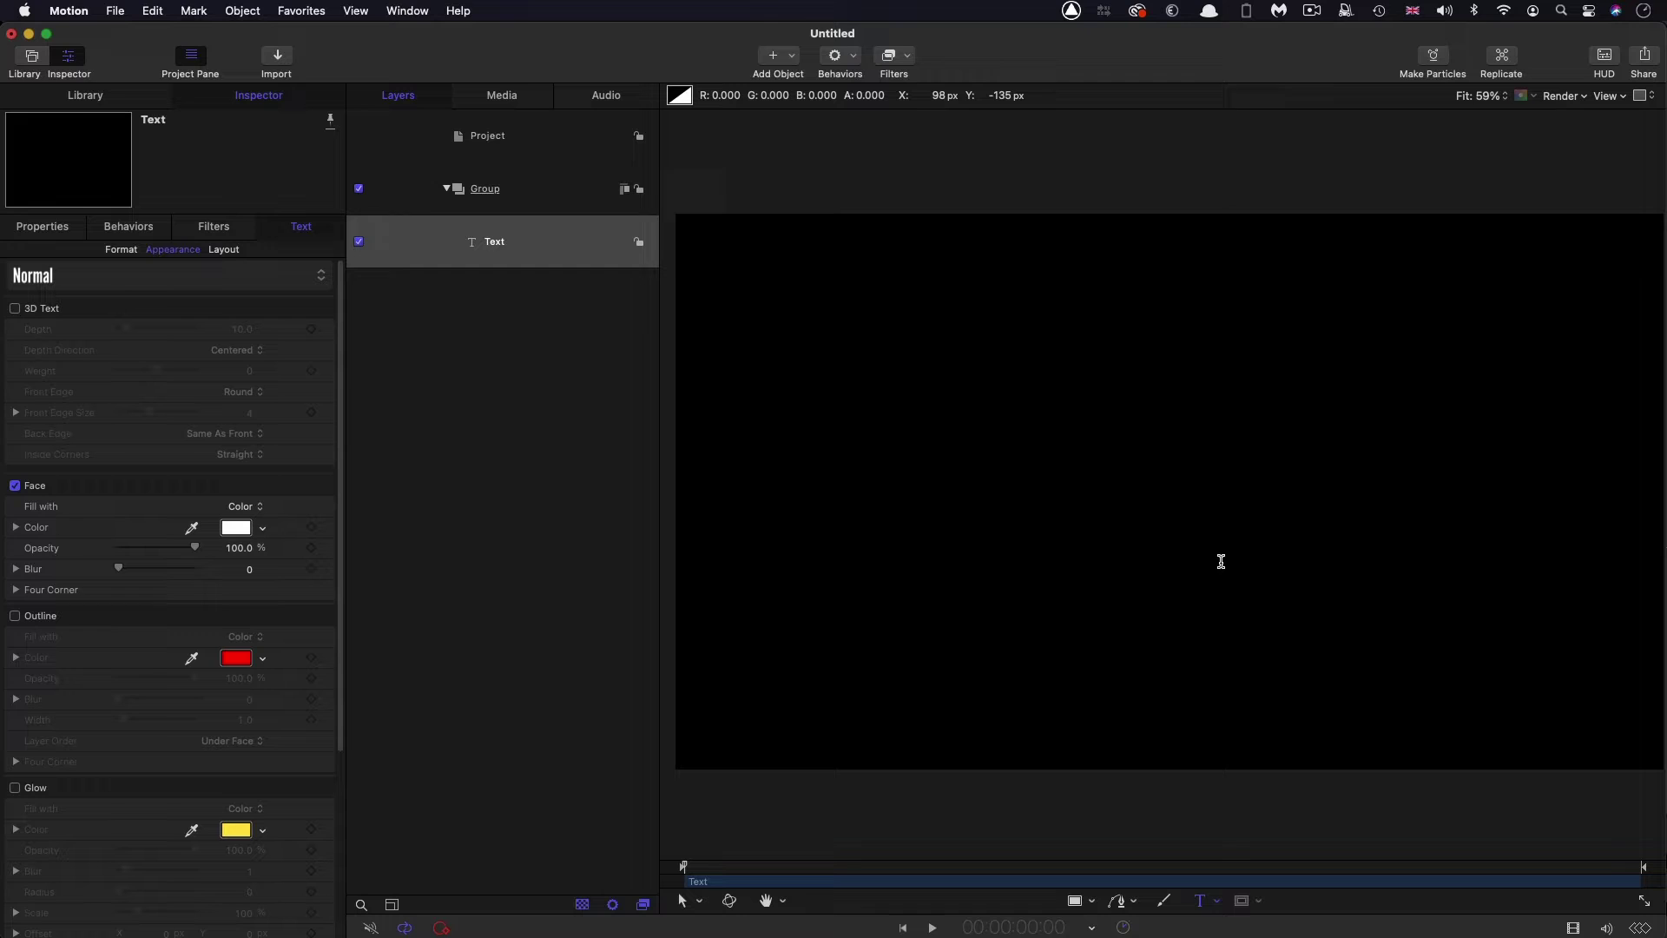
pyautogui.write('ZOETR')
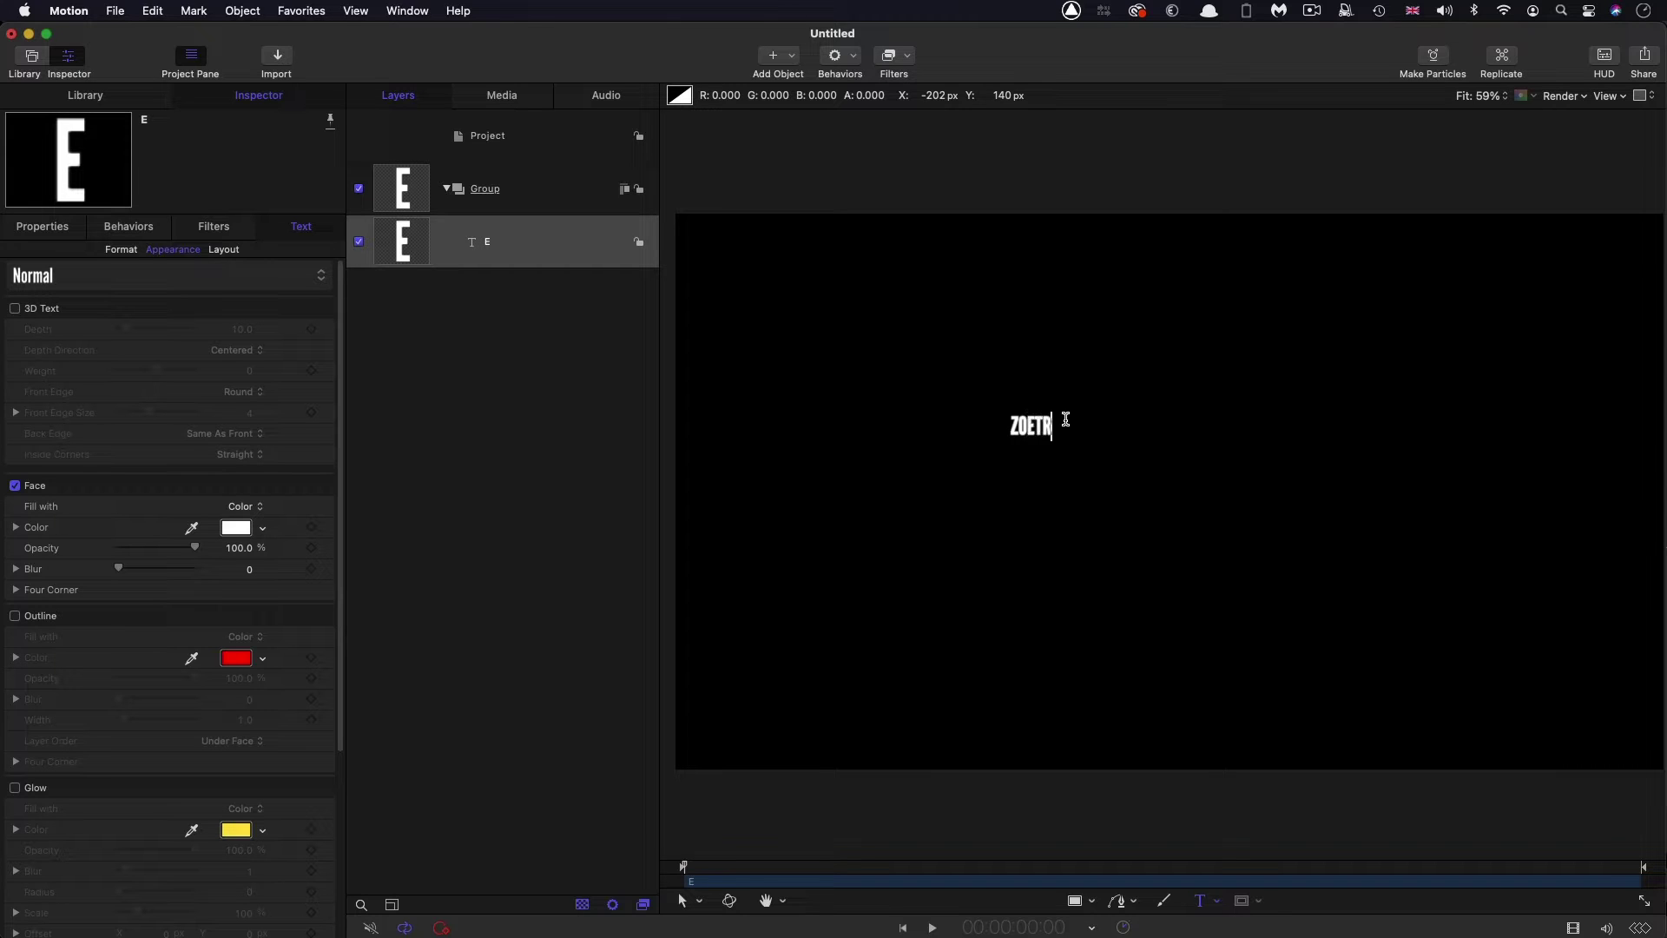
pyautogui.write('OPE')
# - Format the title in League Gothic at size 414, center-aligned
pyautogui.click(116, 253)
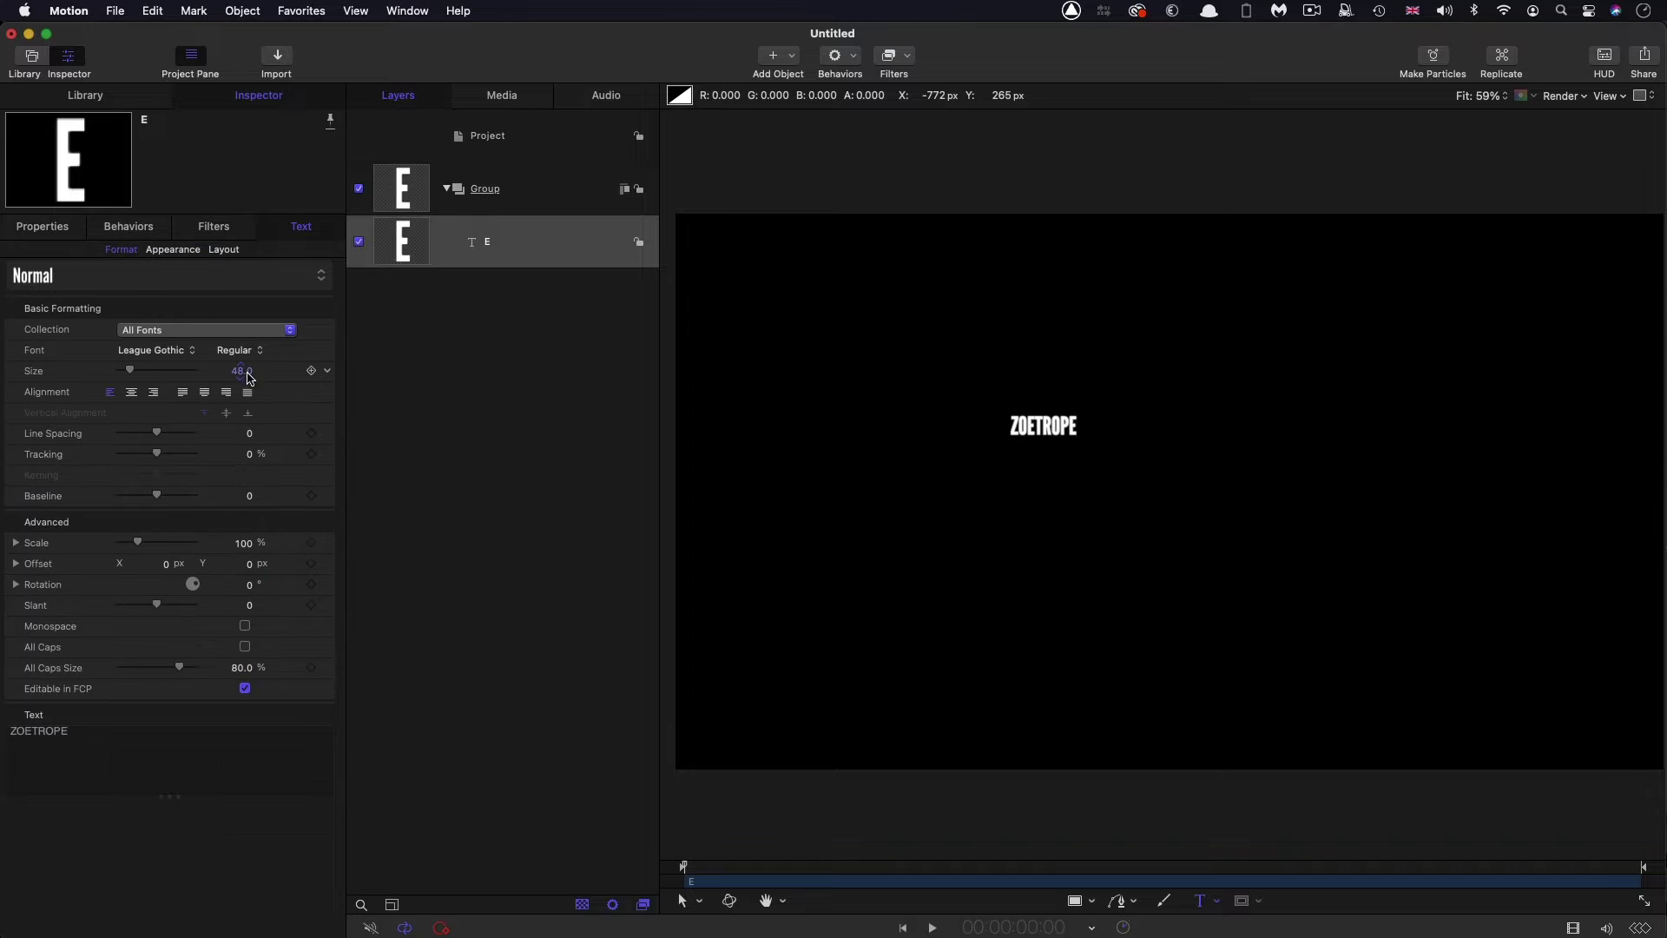
pyautogui.moveTo(243, 370); pyautogui.dragTo(241, 370)
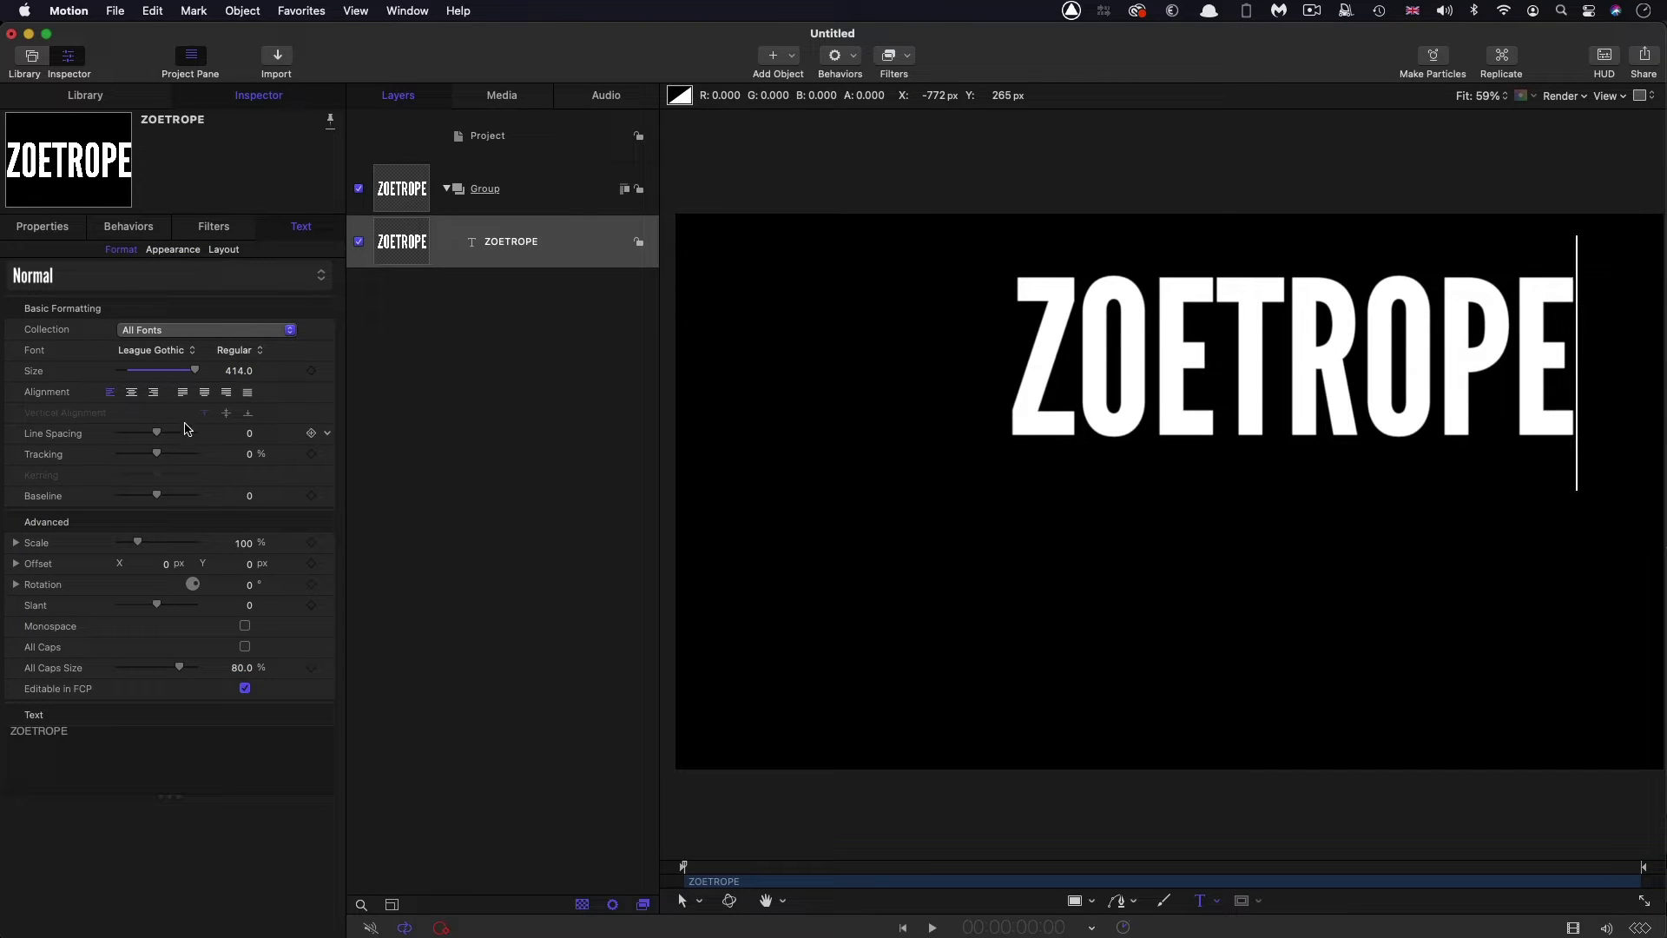
pyautogui.click(135, 397)
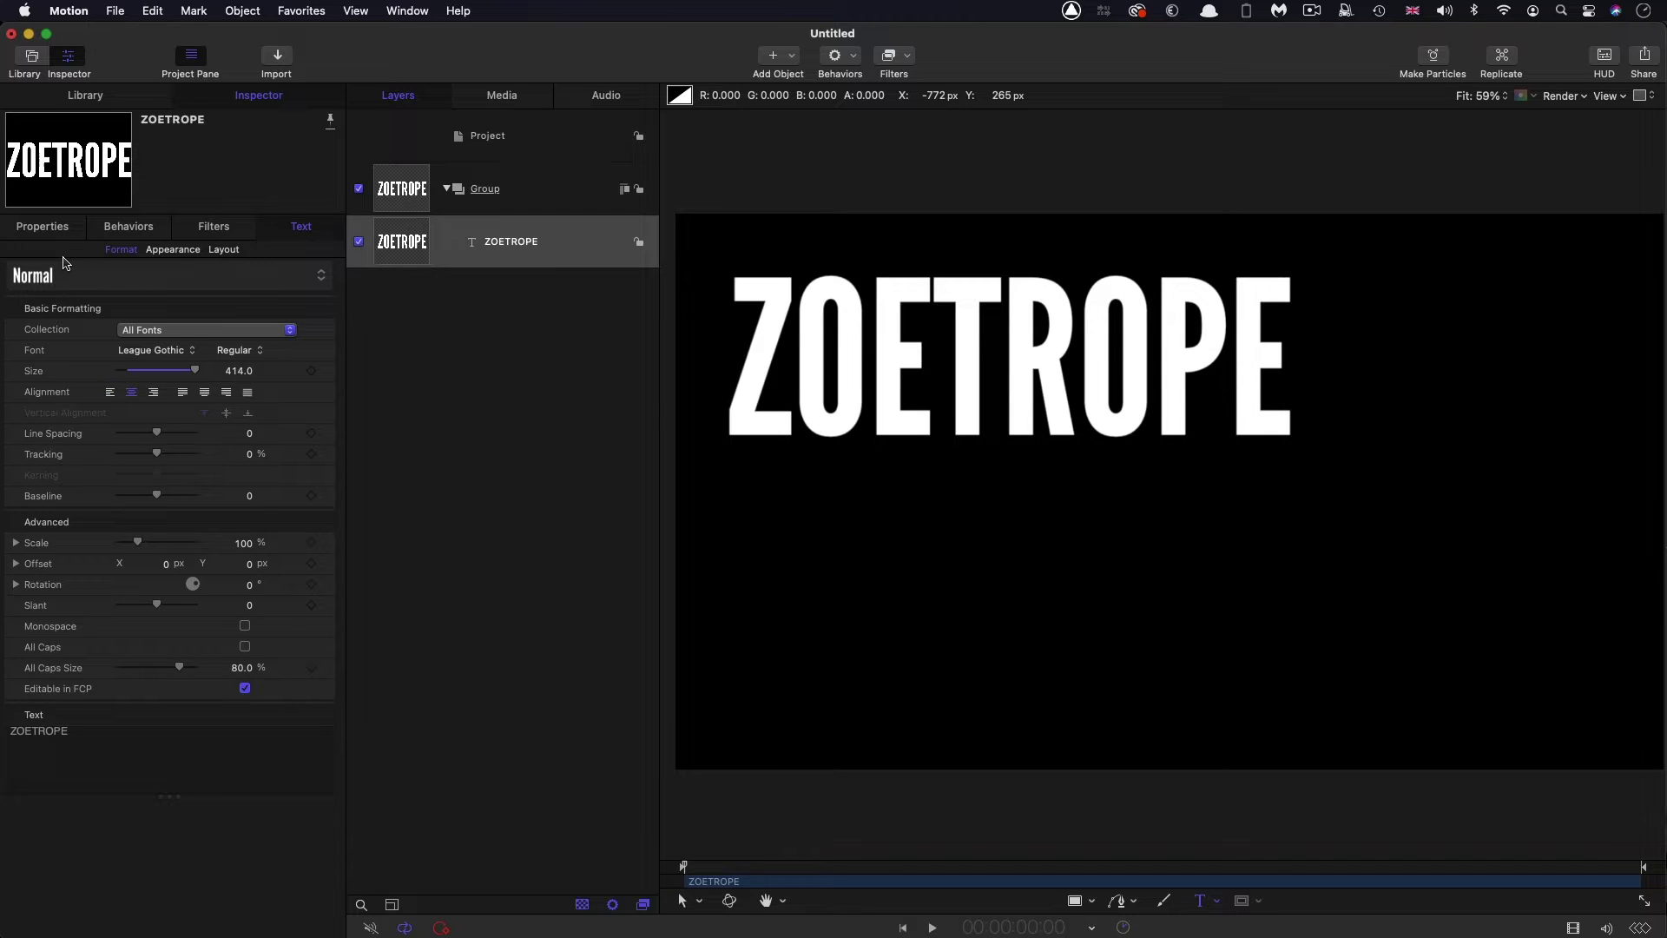
# - Reset the title's transform to centre it and lower its baseline to about -138
pyautogui.click(56, 225)
pyautogui.rightClick(167, 253)
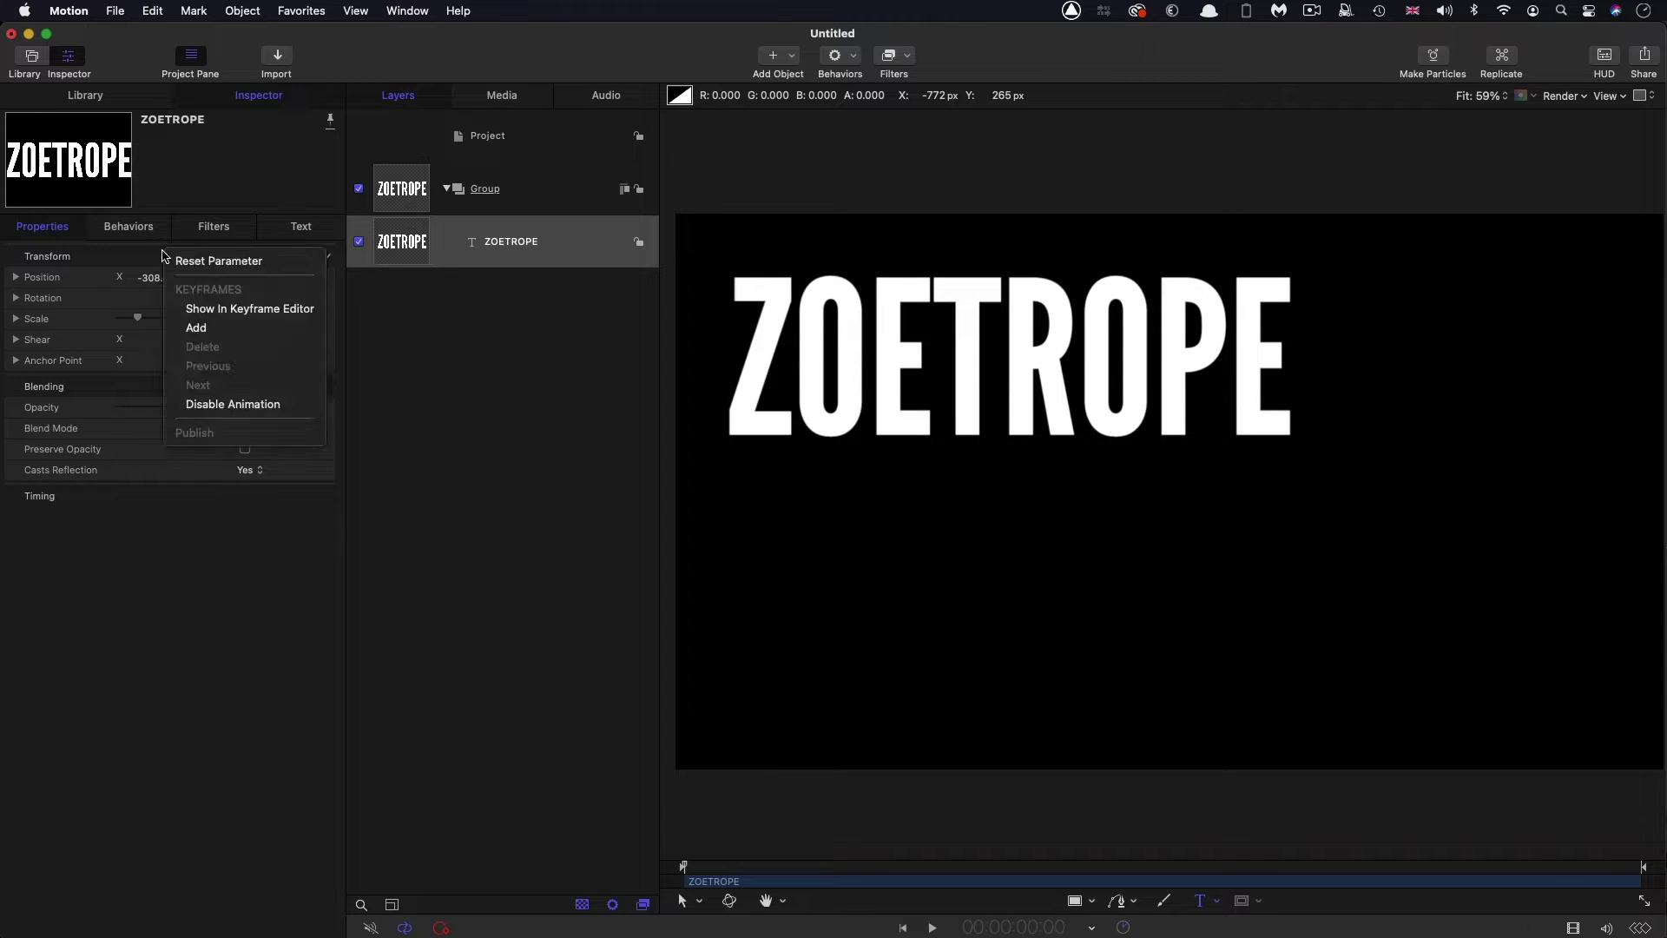
pyautogui.click(193, 260)
pyautogui.click(297, 228)
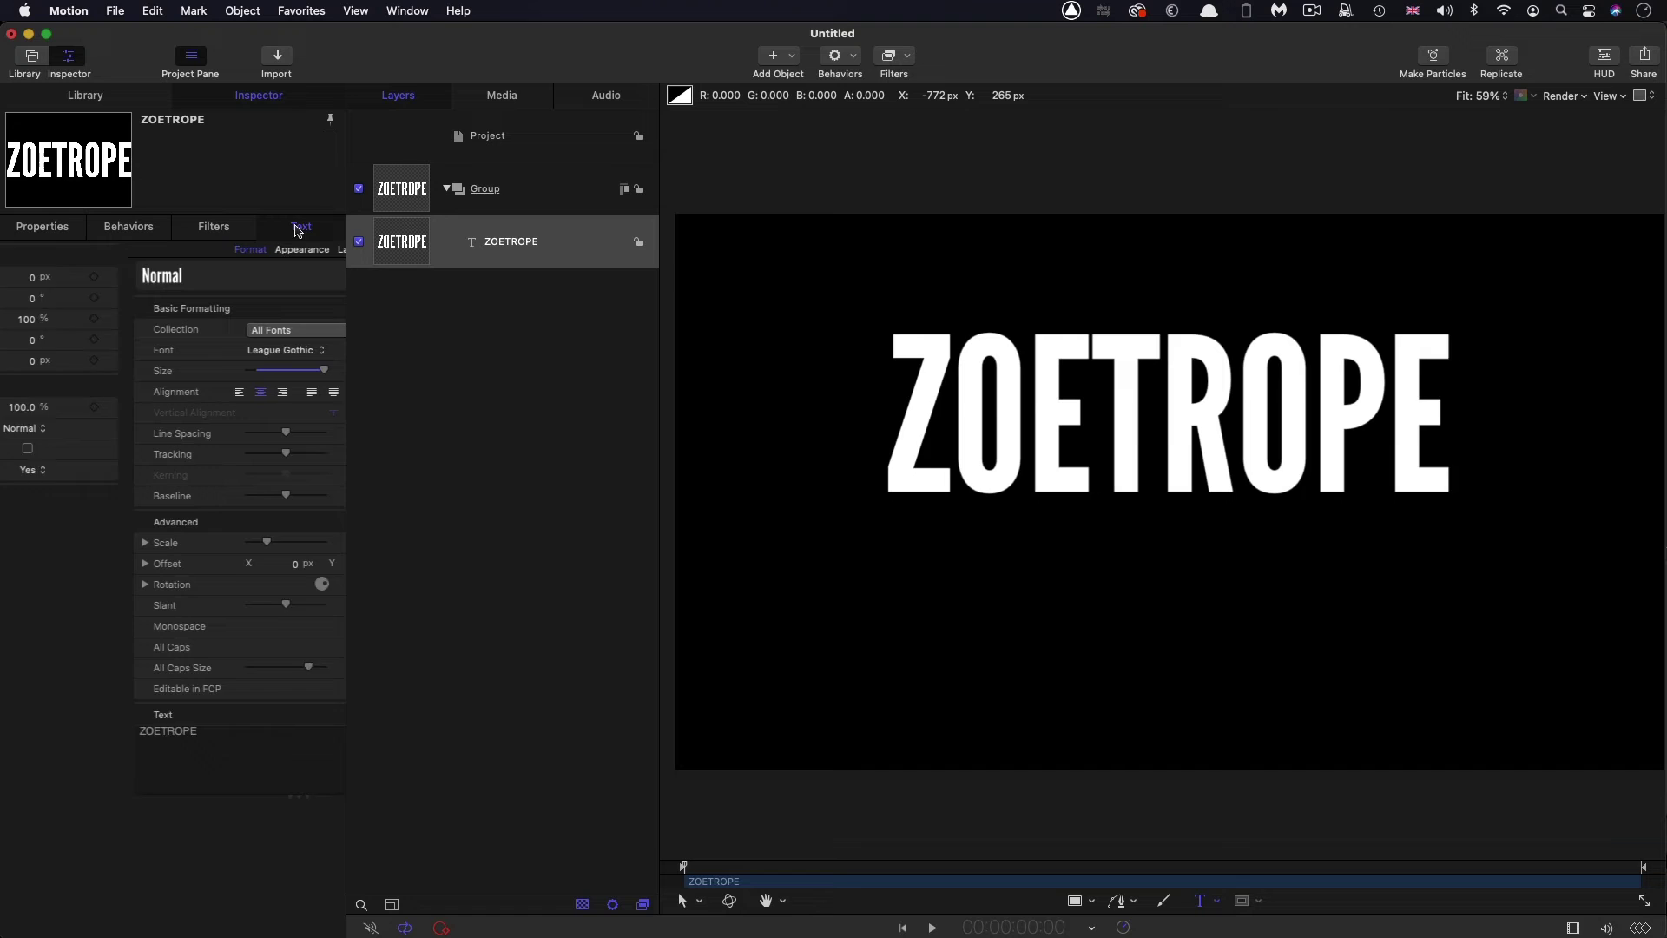
pyautogui.moveTo(249, 495); pyautogui.dragTo(250, 495)
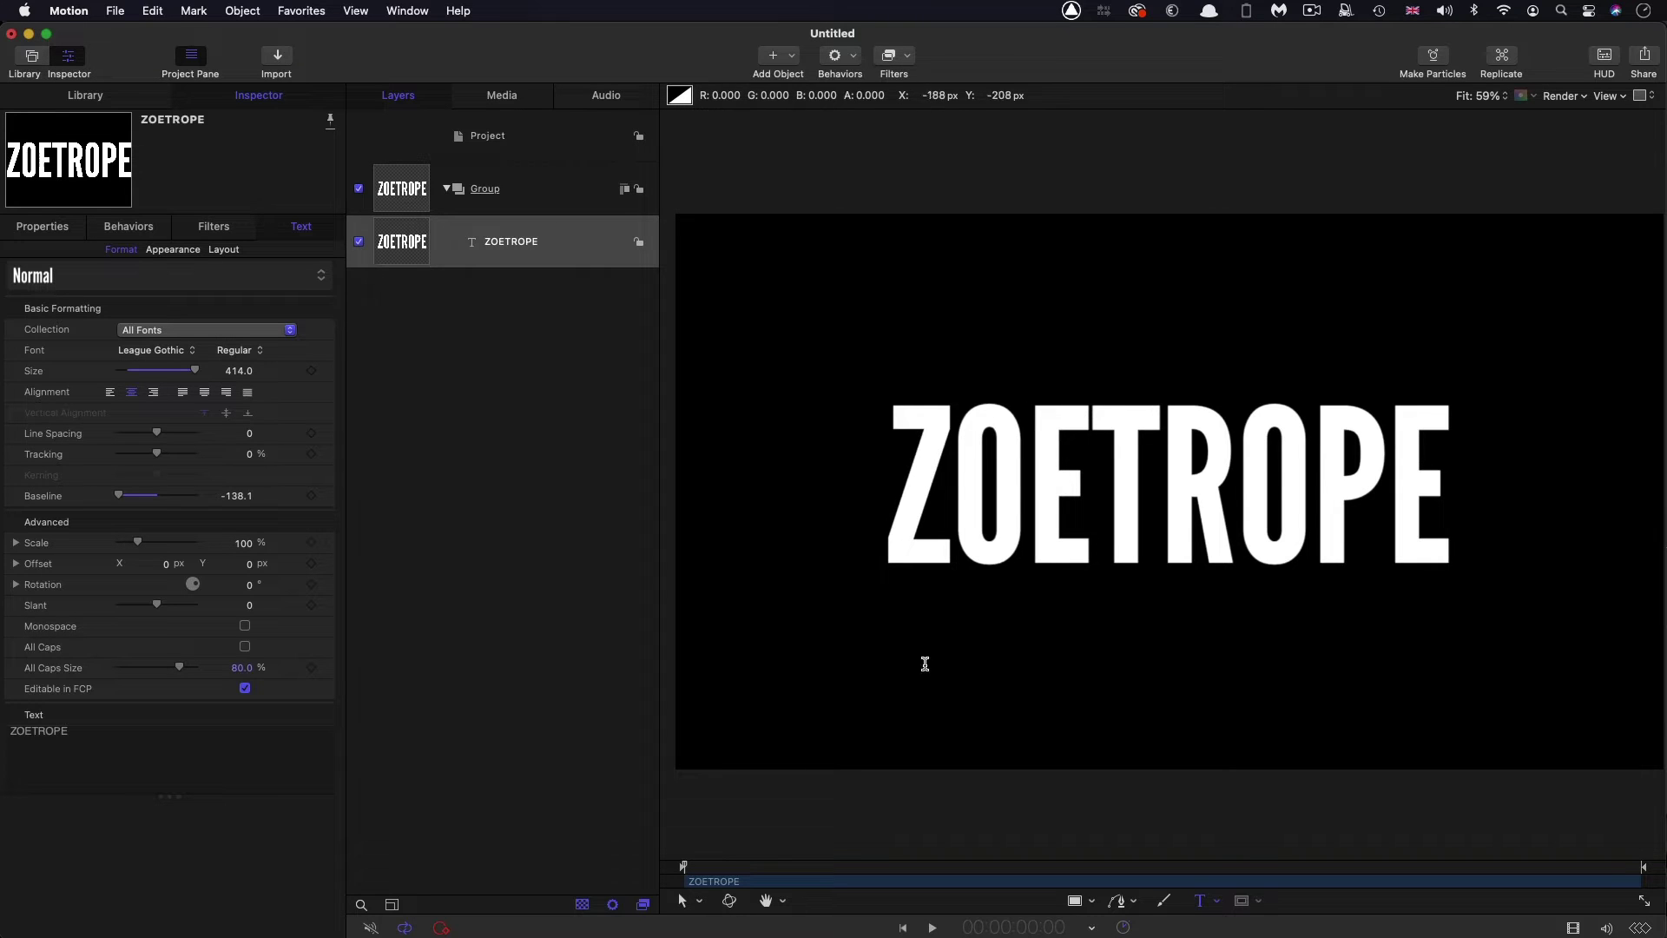
pyautogui.click(682, 900)
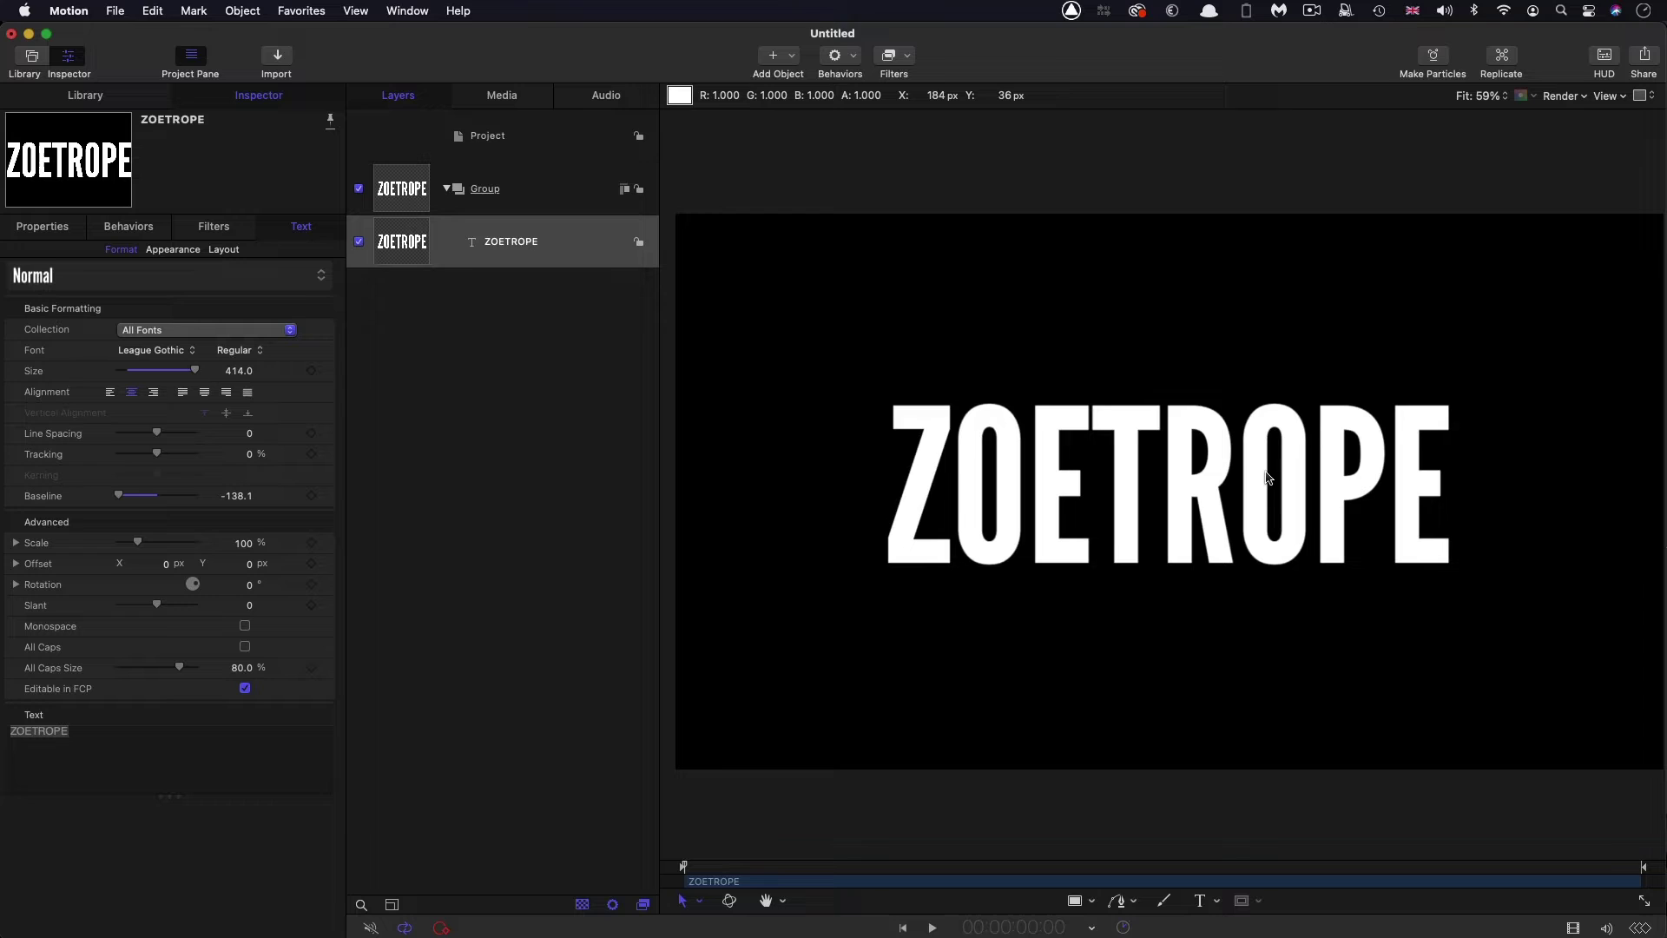
# - Apply a Distortion > Bump Map filter to the Group holding the title
pyautogui.click(401, 246)
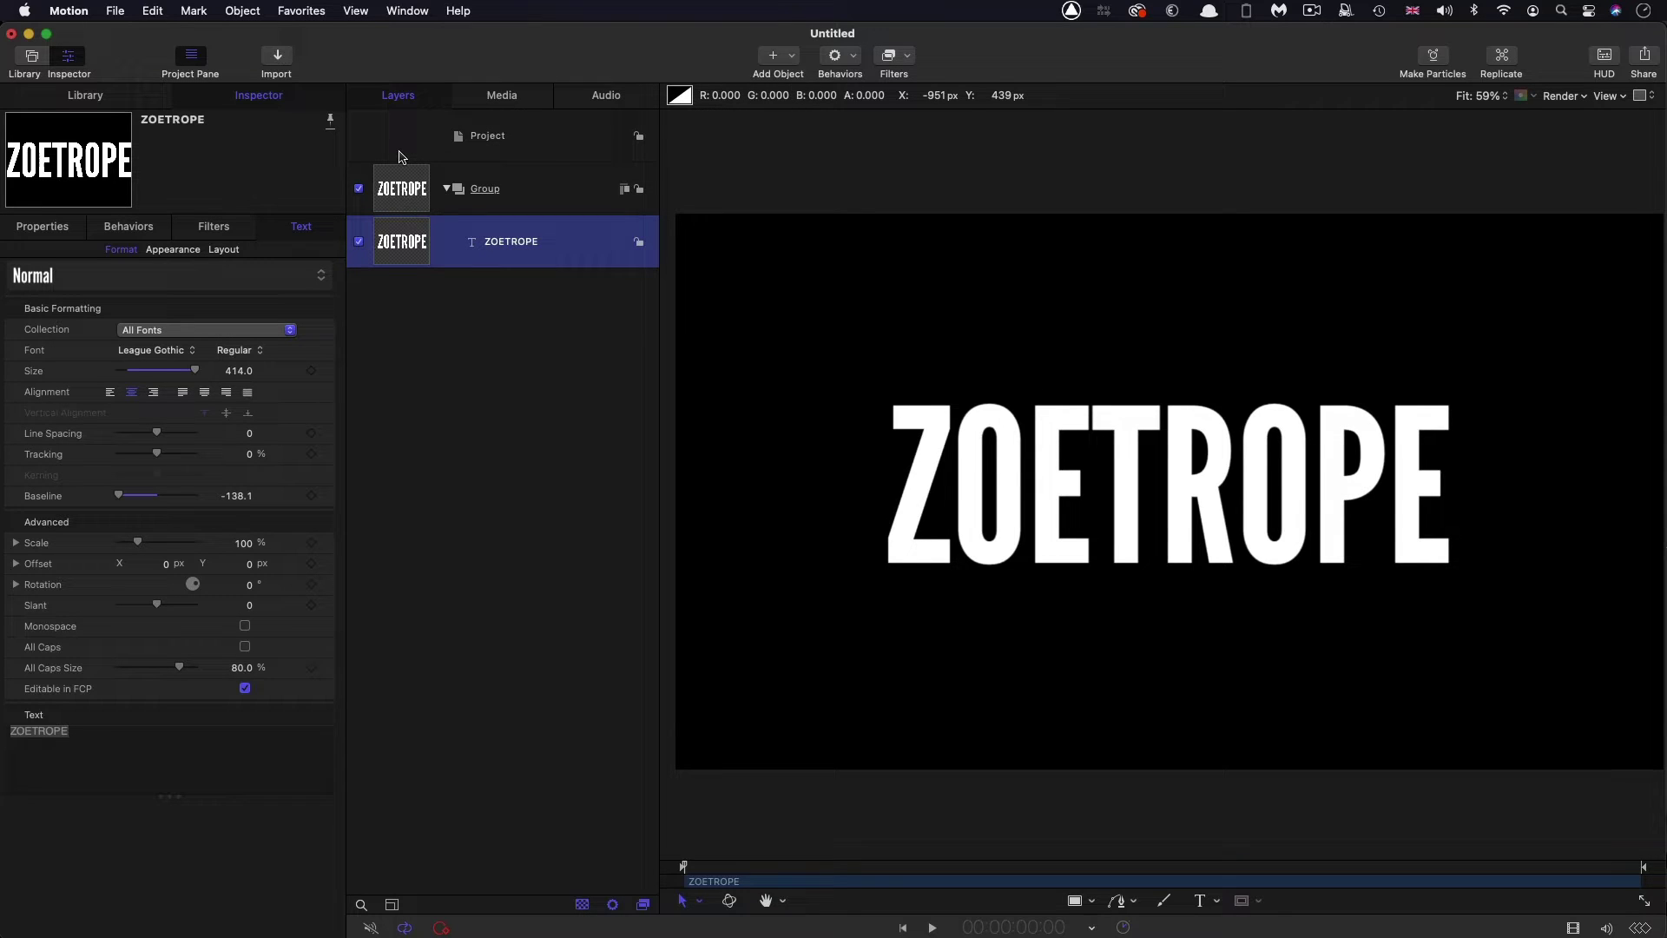
pyautogui.click(402, 186)
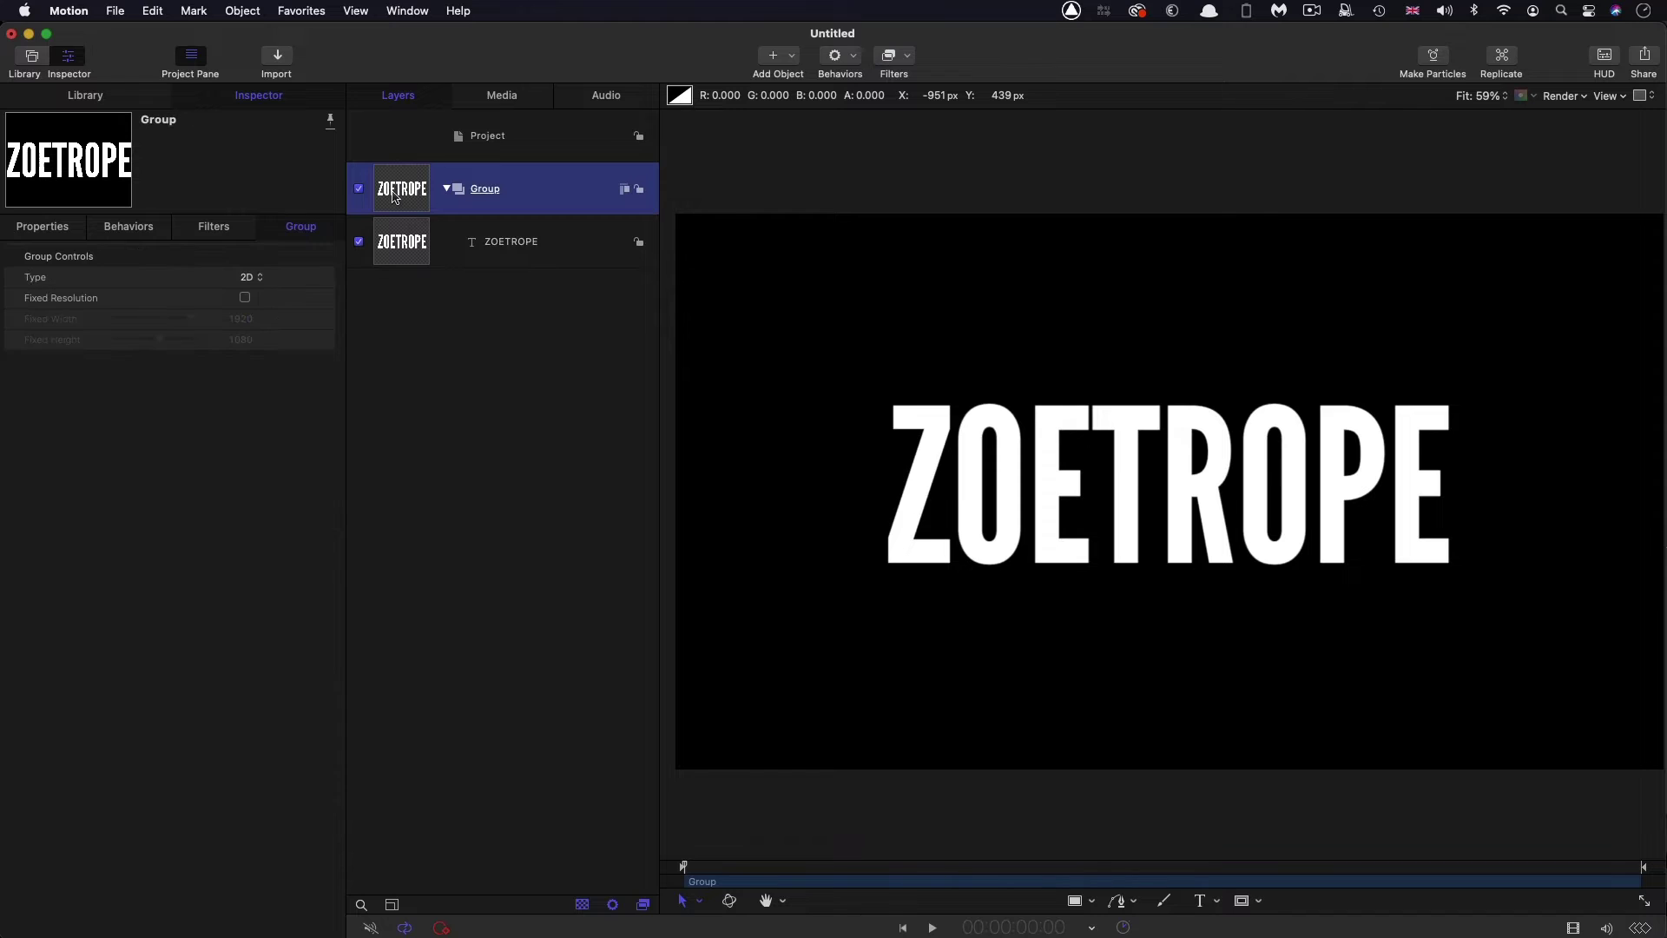
pyautogui.click(910, 54)
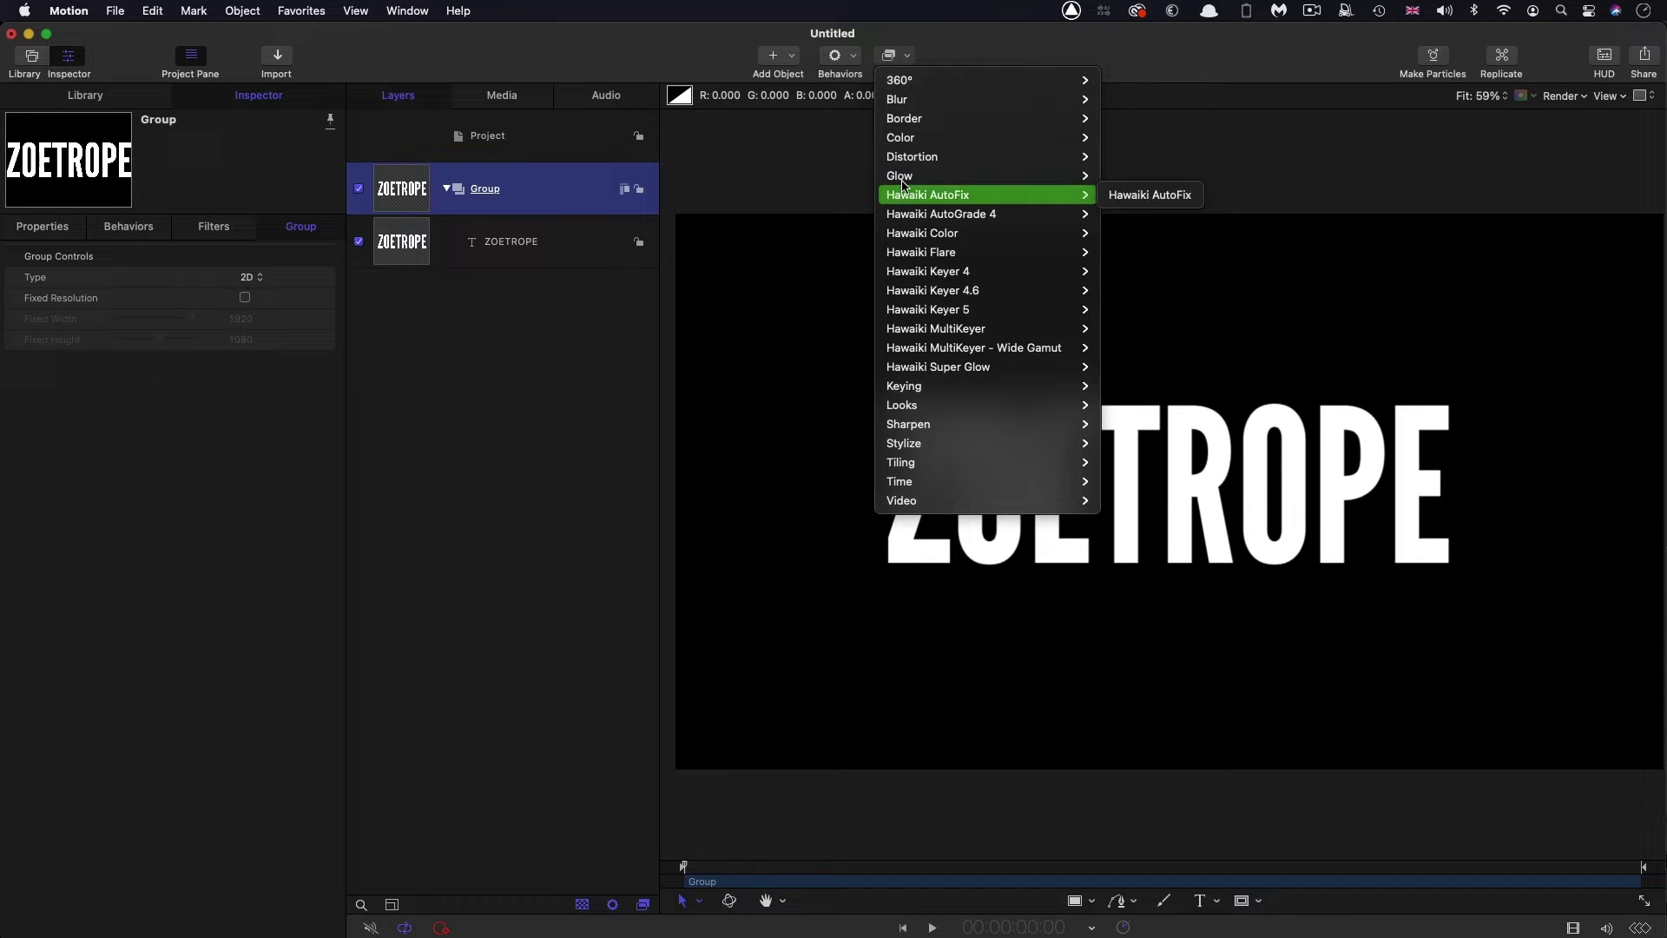
pyautogui.moveTo(1077, 156)
pyautogui.click(1125, 195)
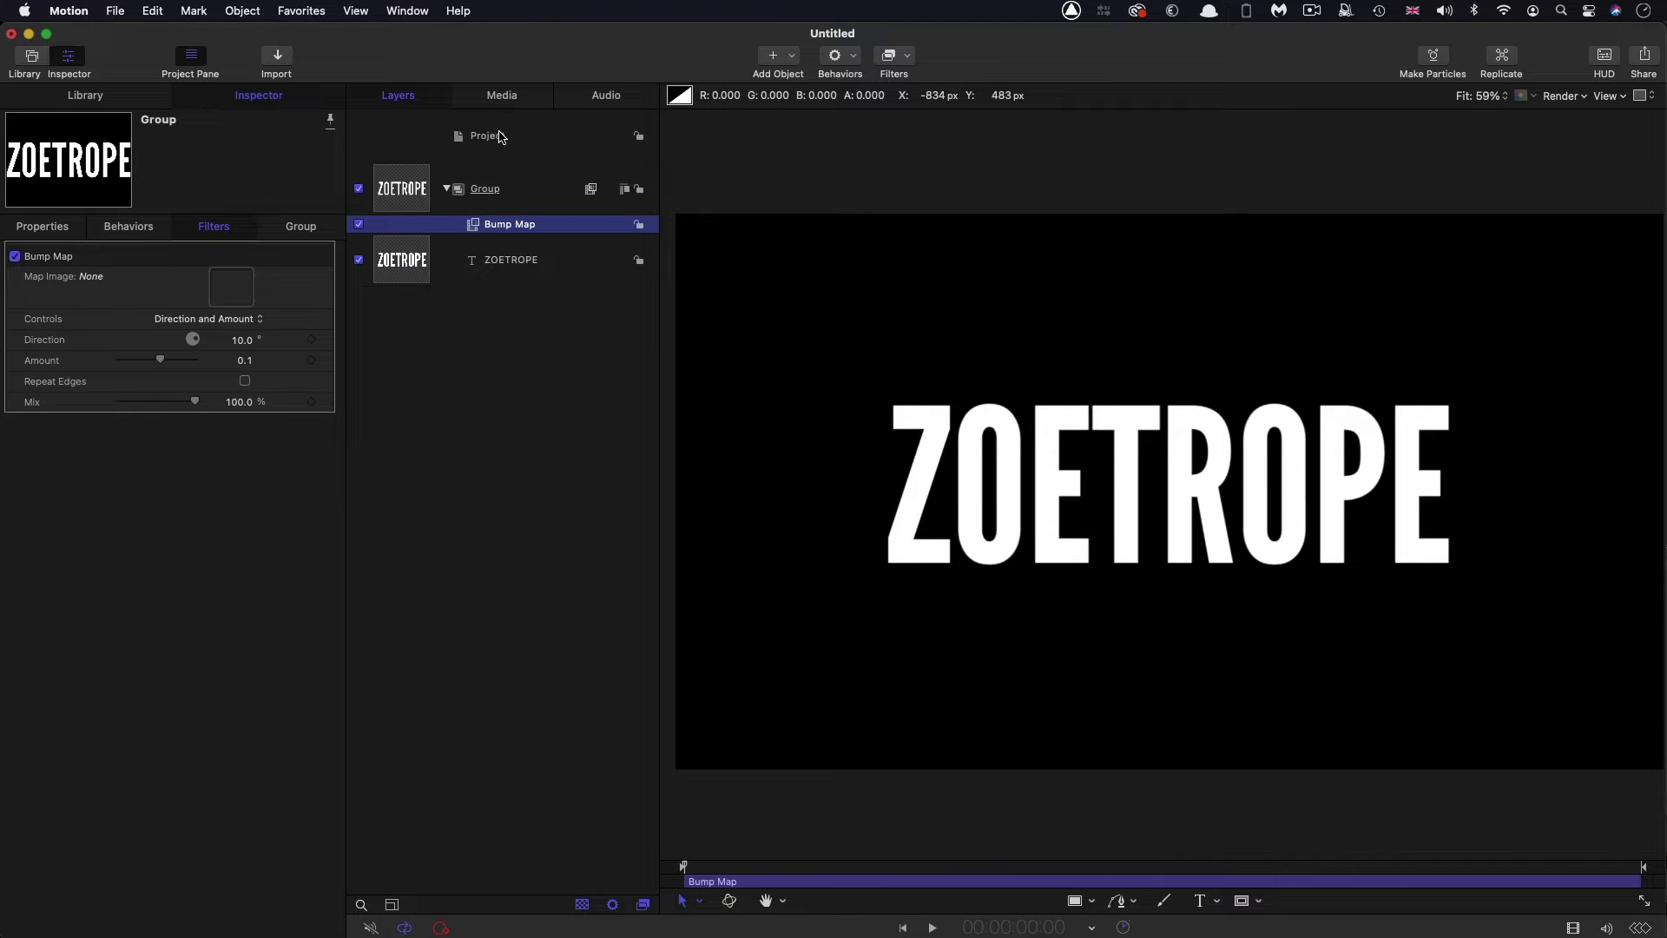
# - Create a new empty group and send it to the bottom of the layer stack
pyautogui.click(243, 10)
pyautogui.click(254, 35)
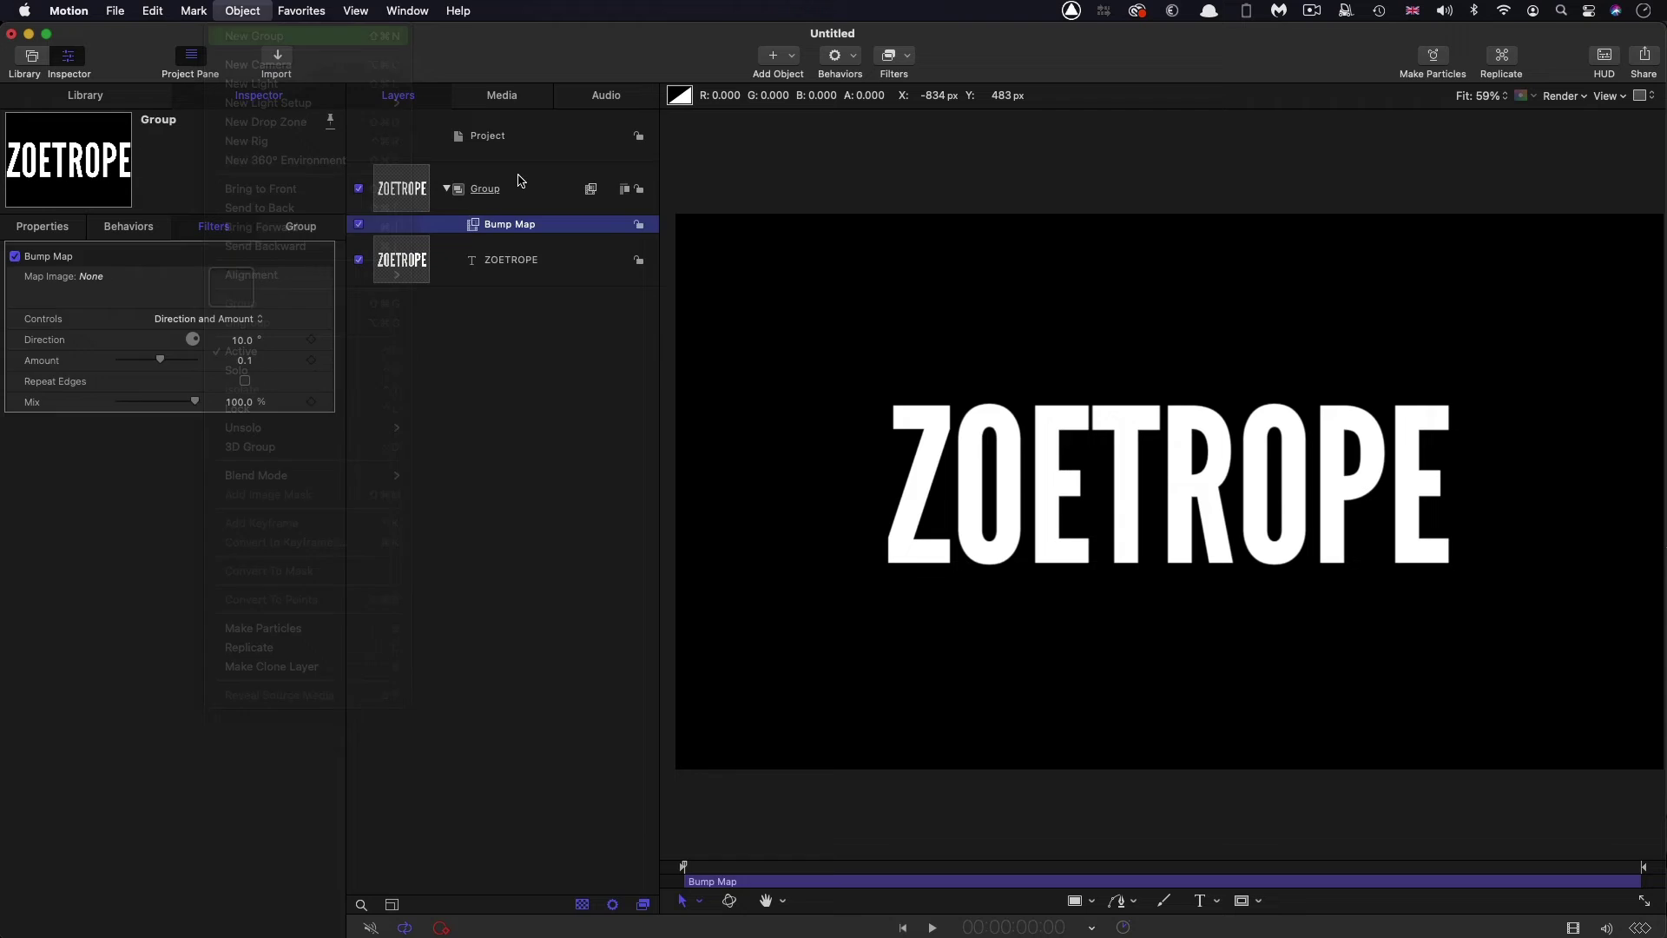
pyautogui.press('super+shift+bracketleft')
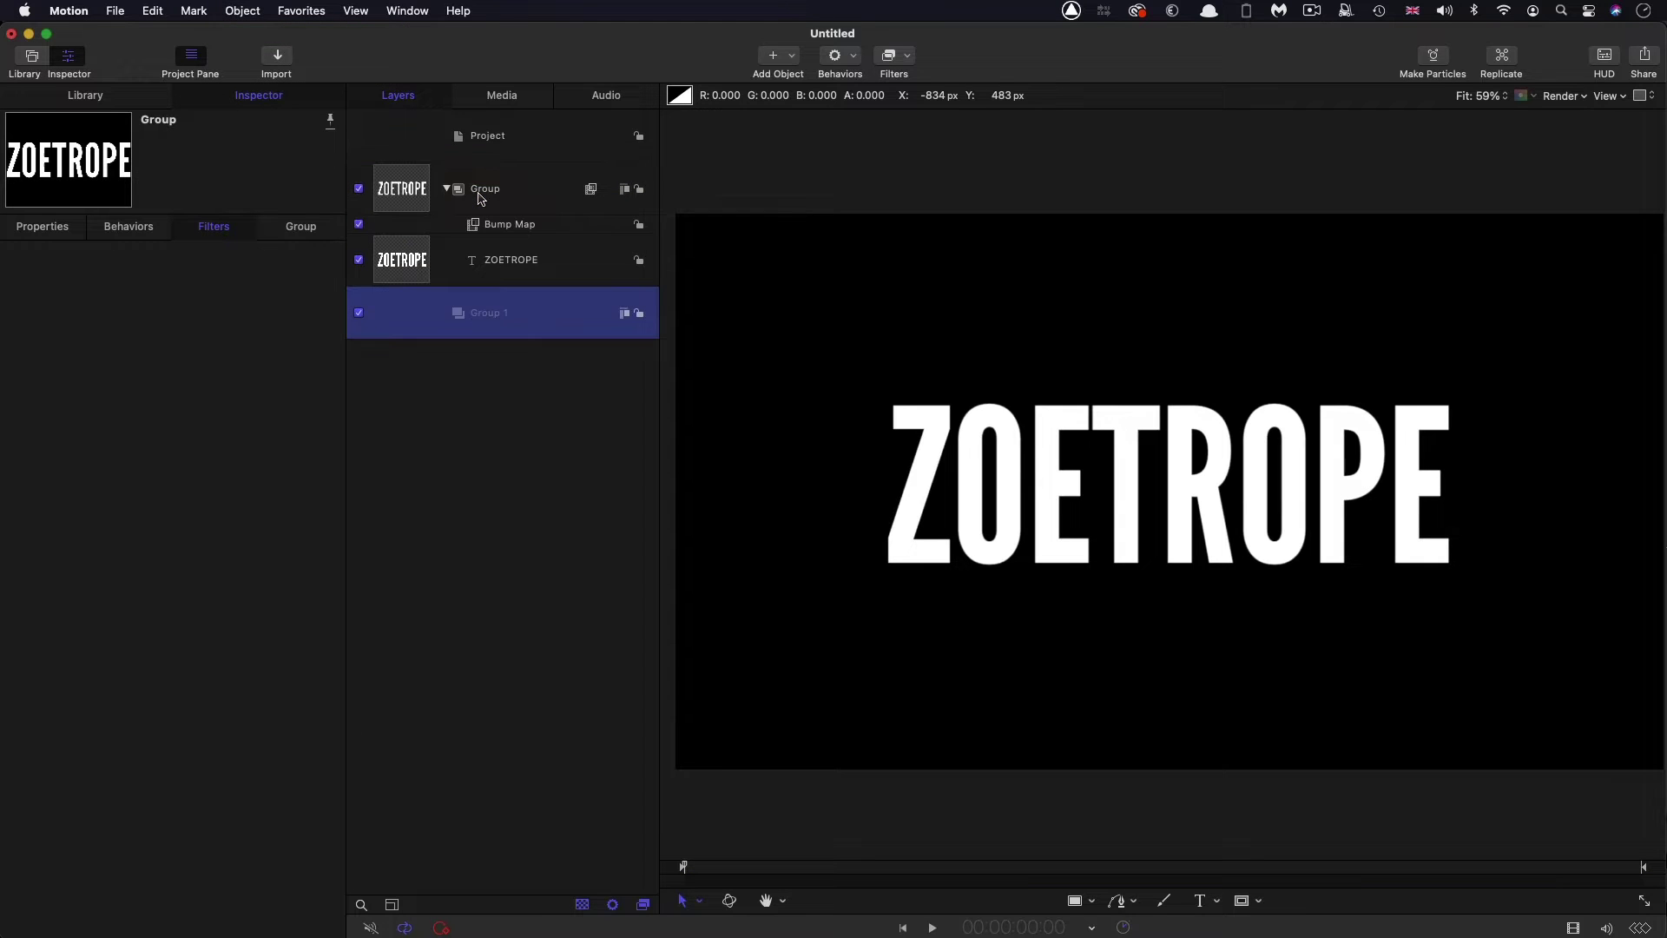
# - Place a Checkerboard generator from the Library into Group 1
pyautogui.click(81, 96)
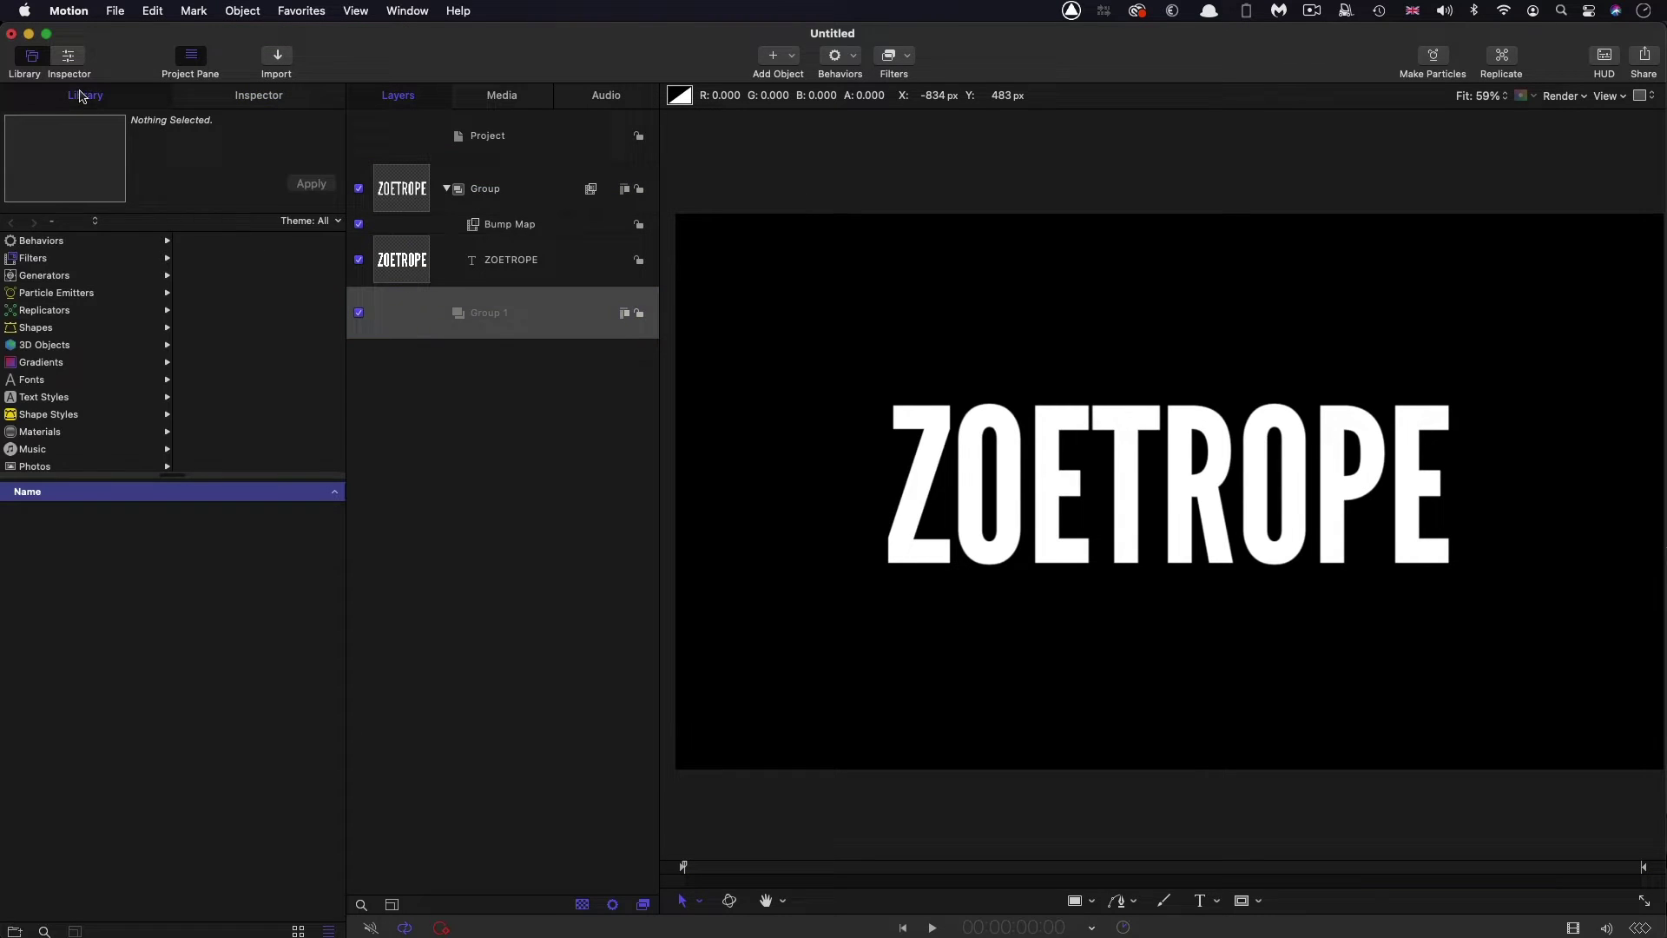
pyautogui.click(44, 276)
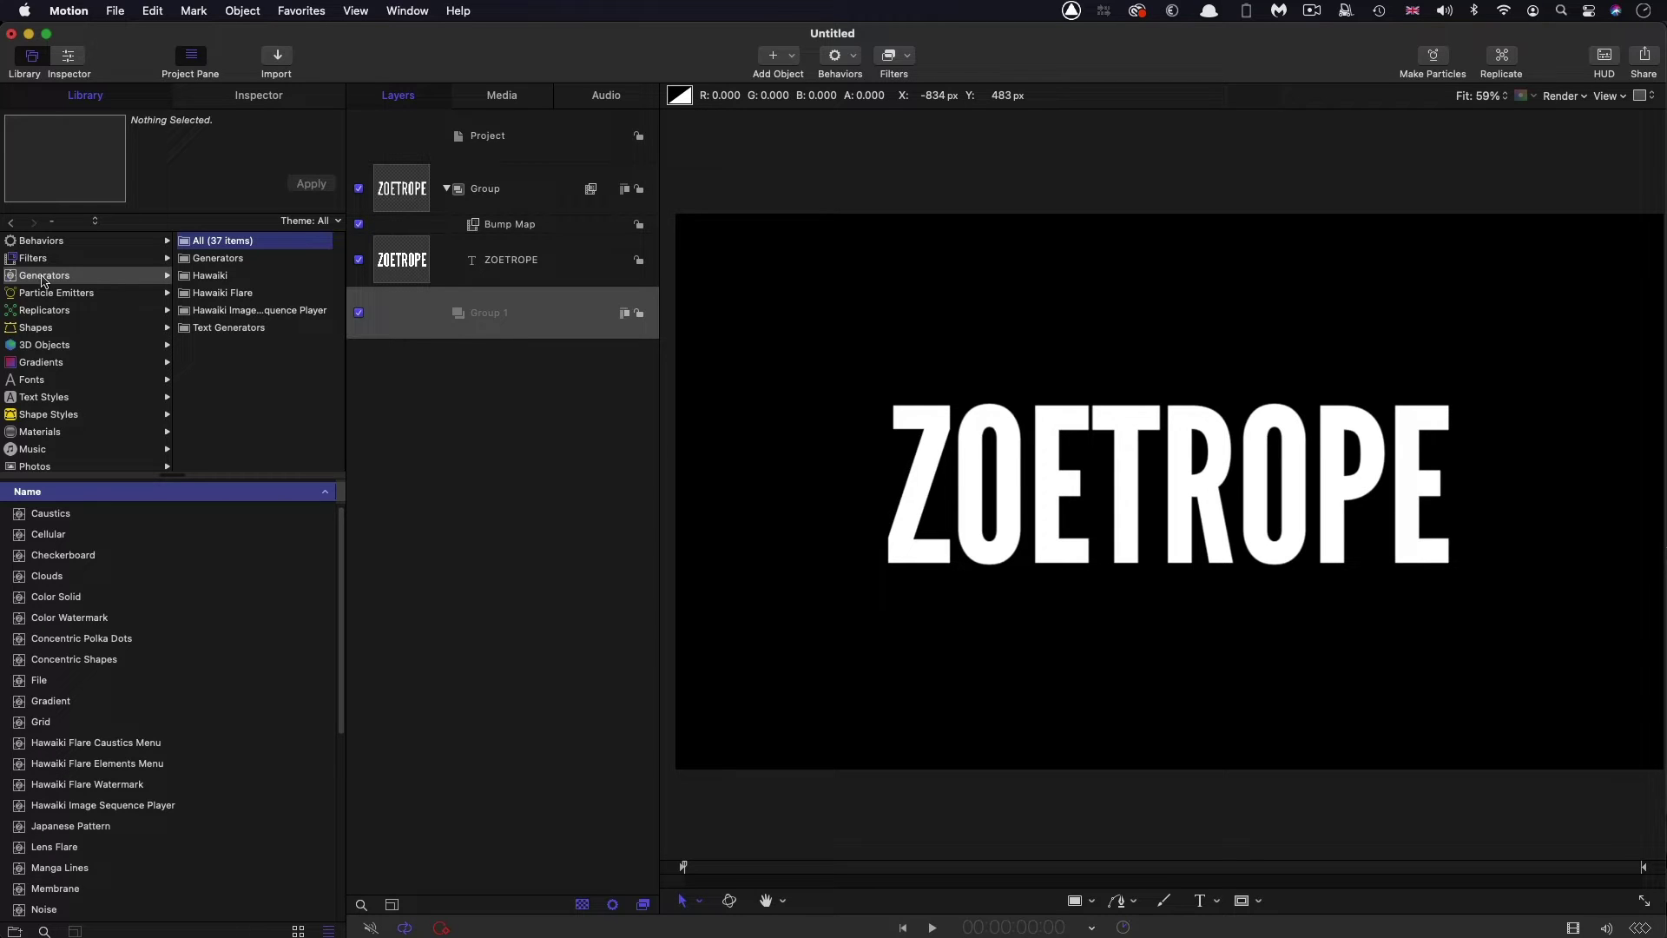
pyautogui.click(49, 560)
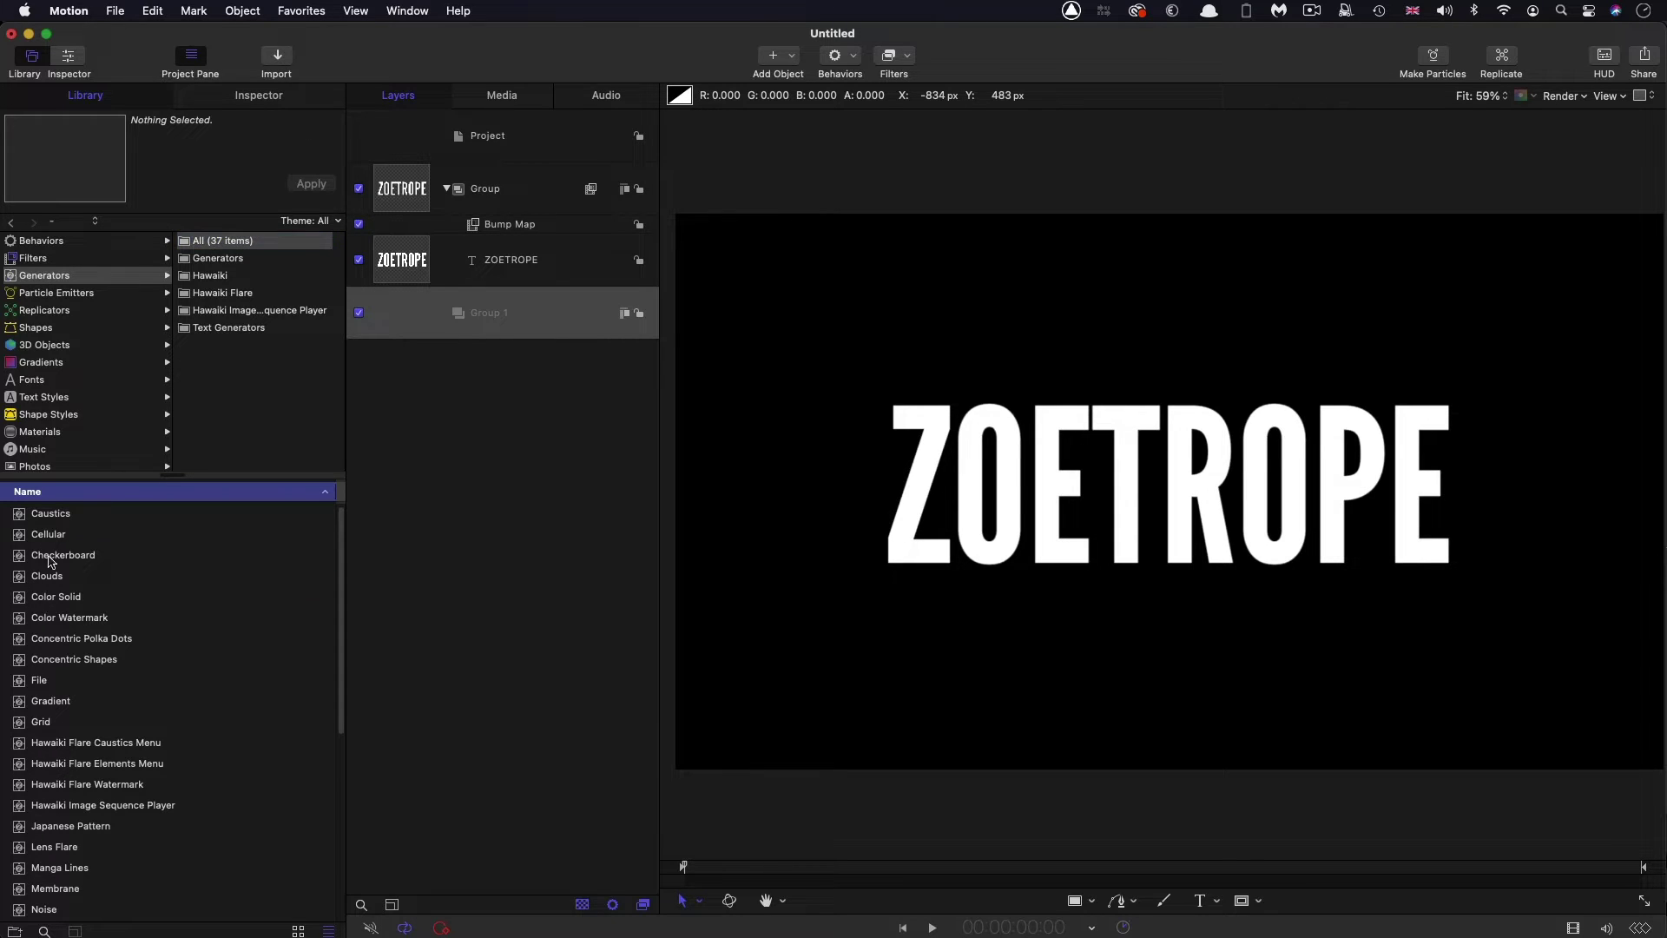
pyautogui.moveTo(49, 561); pyautogui.dragTo(539, 317)
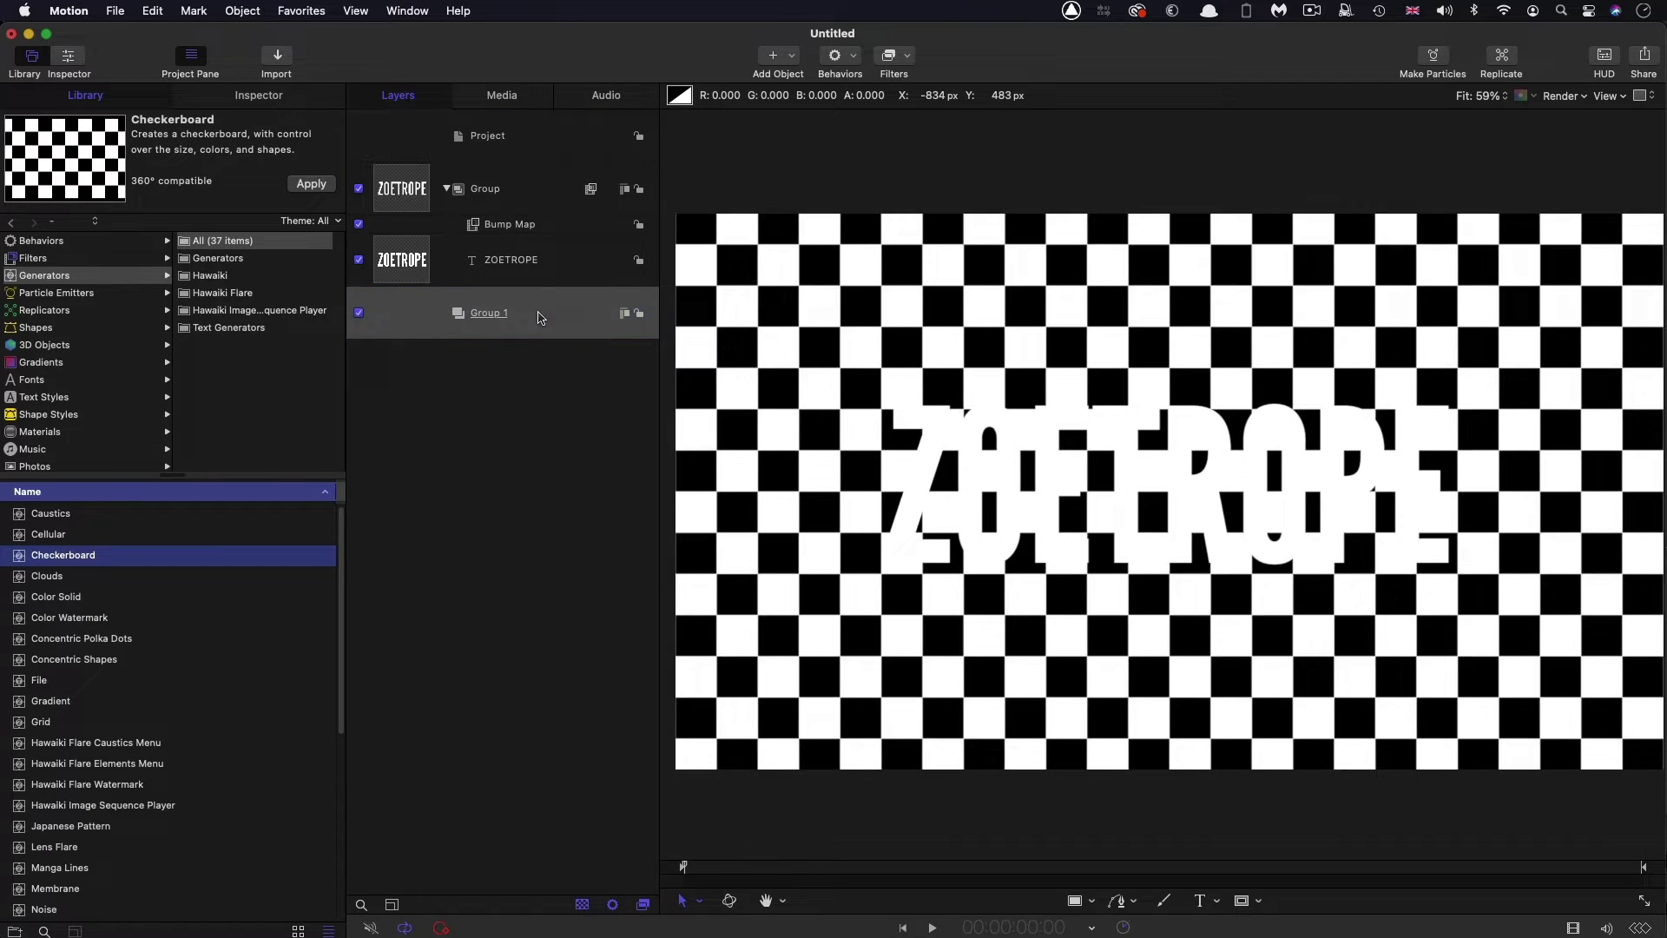
# - Make the checkerboard Radial with Tile Height 32, then hide Group 1
pyautogui.click(272, 96)
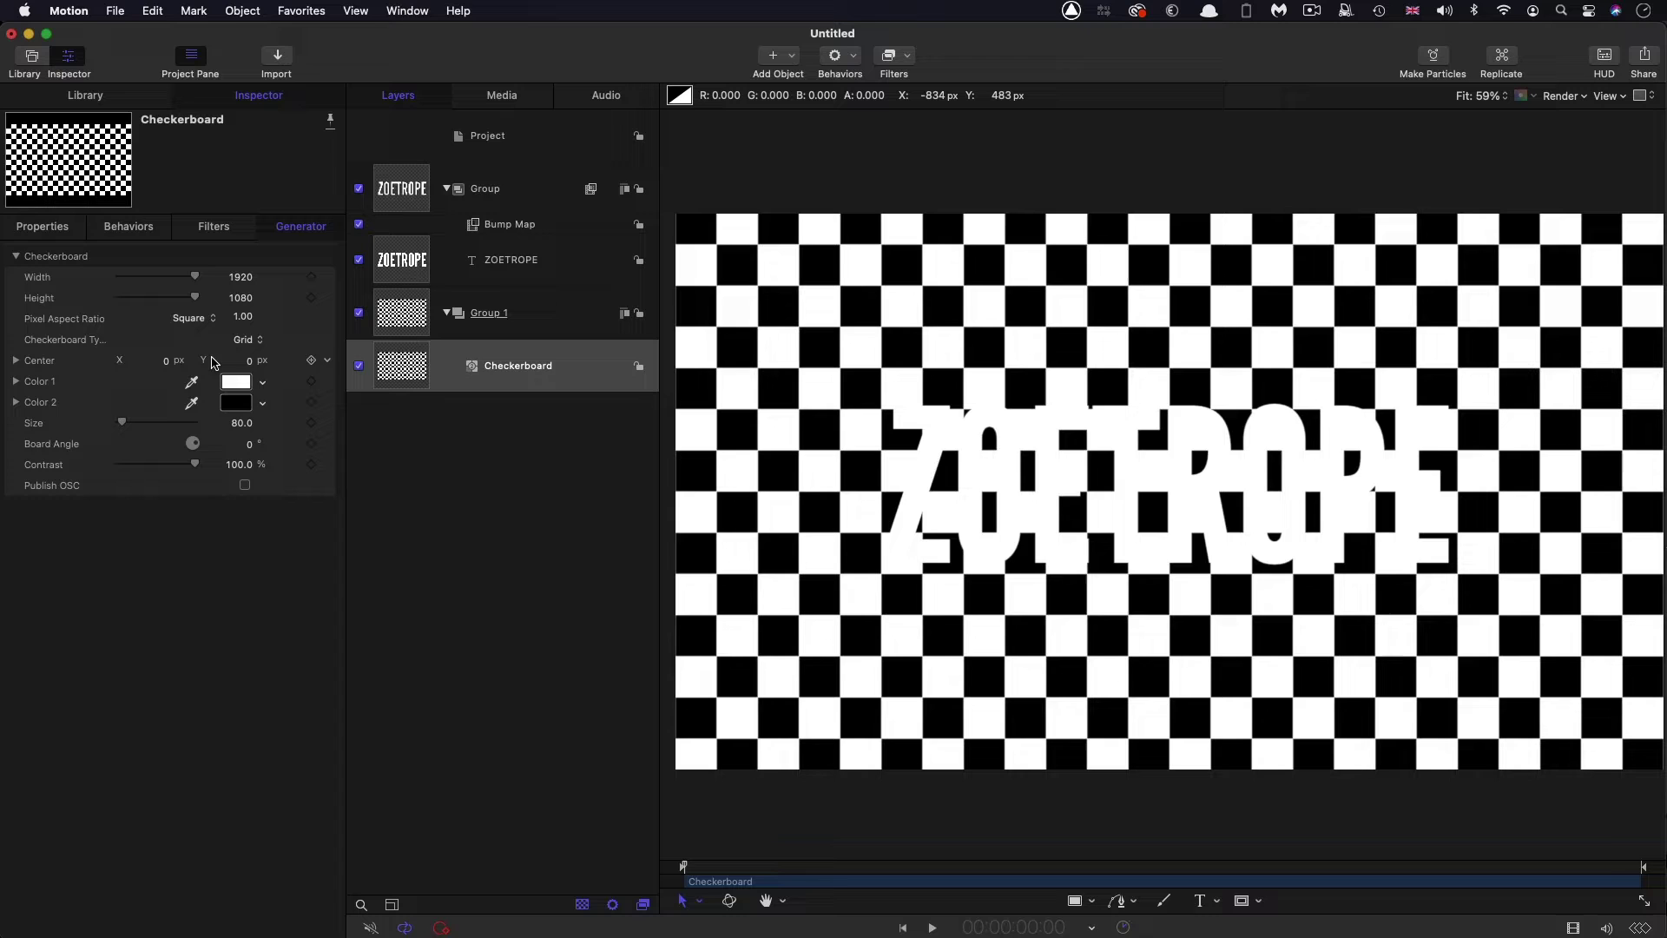
pyautogui.click(248, 342)
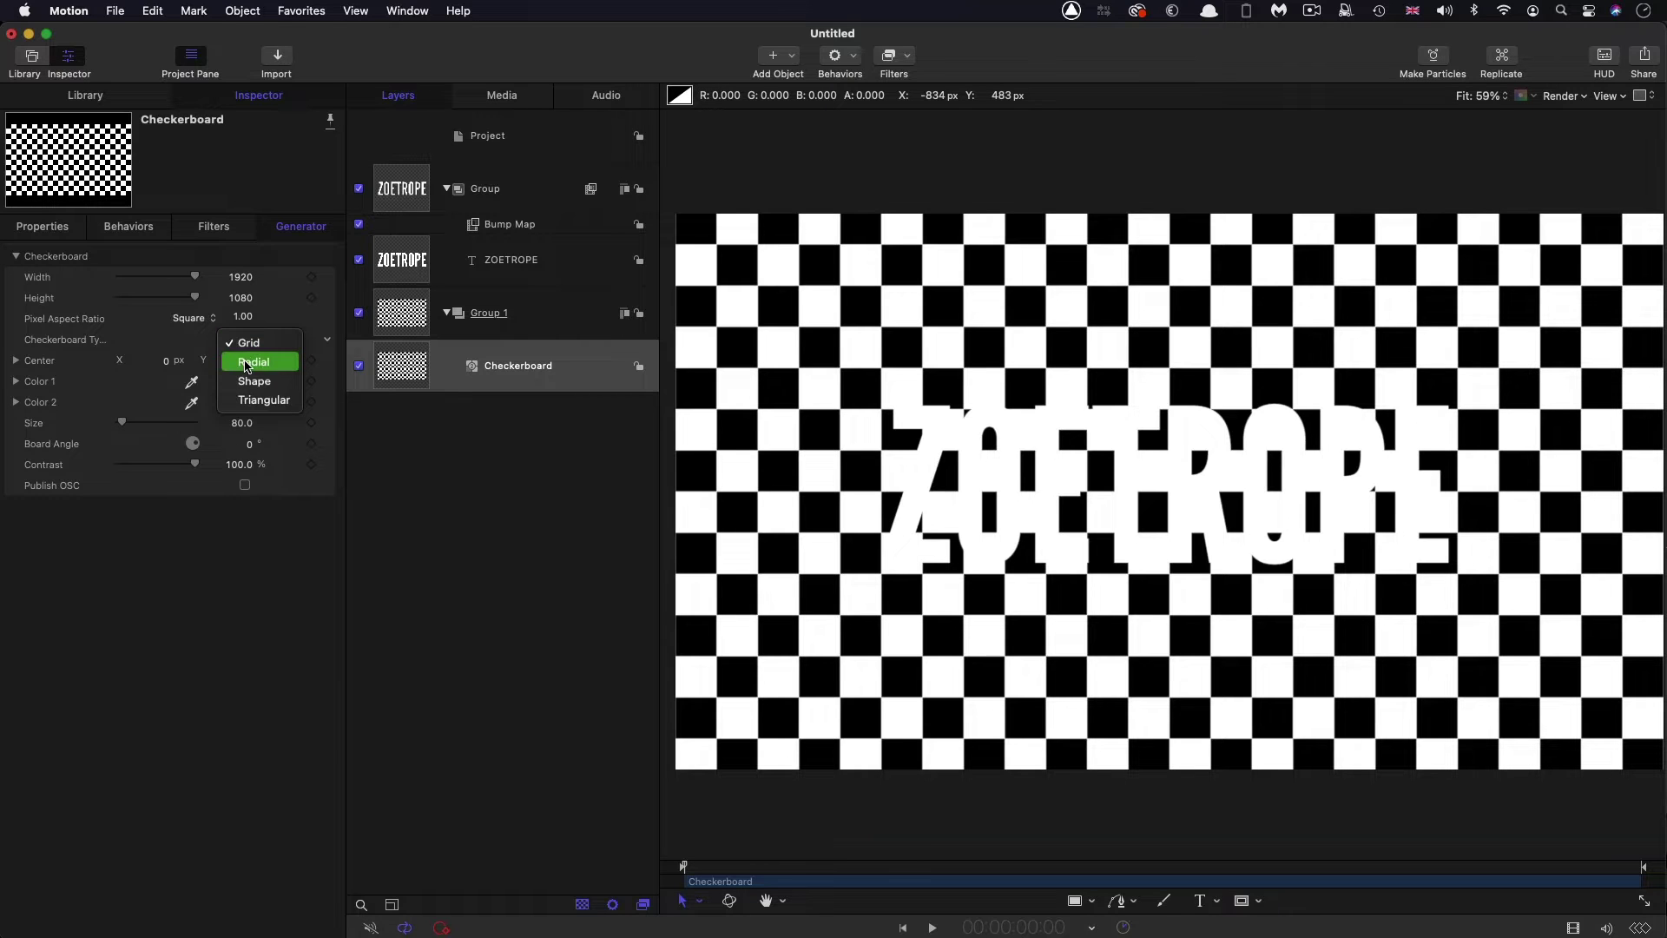
pyautogui.click(247, 363)
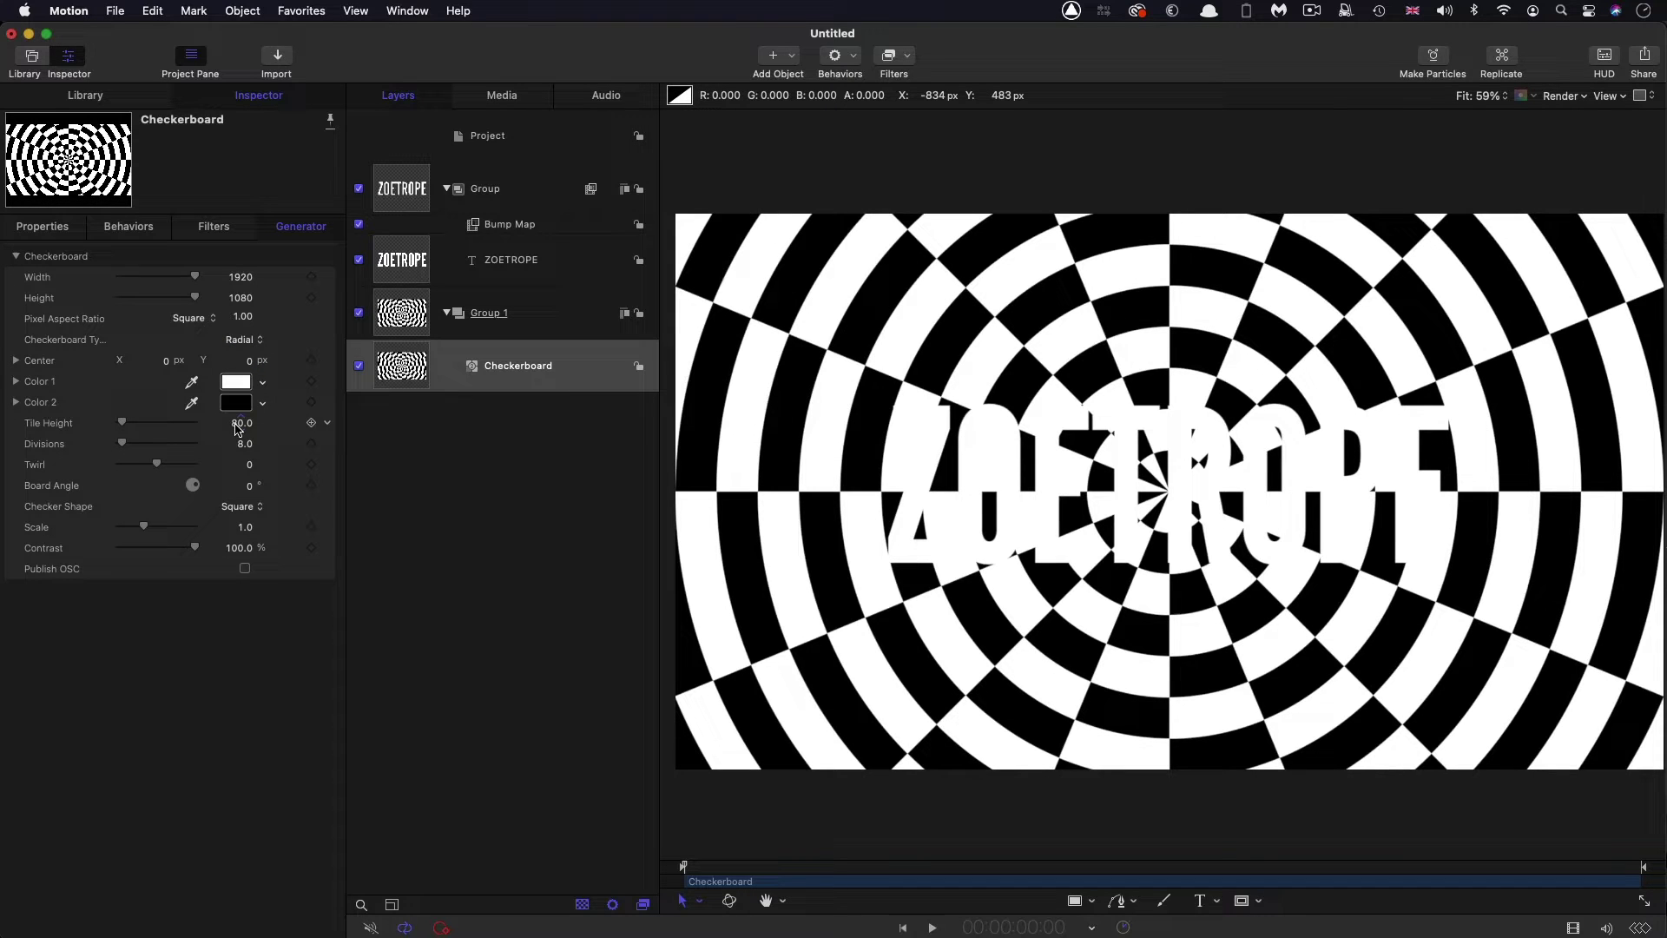
pyautogui.doubleClick(239, 425)
pyautogui.write('32')
pyautogui.press('Tab')
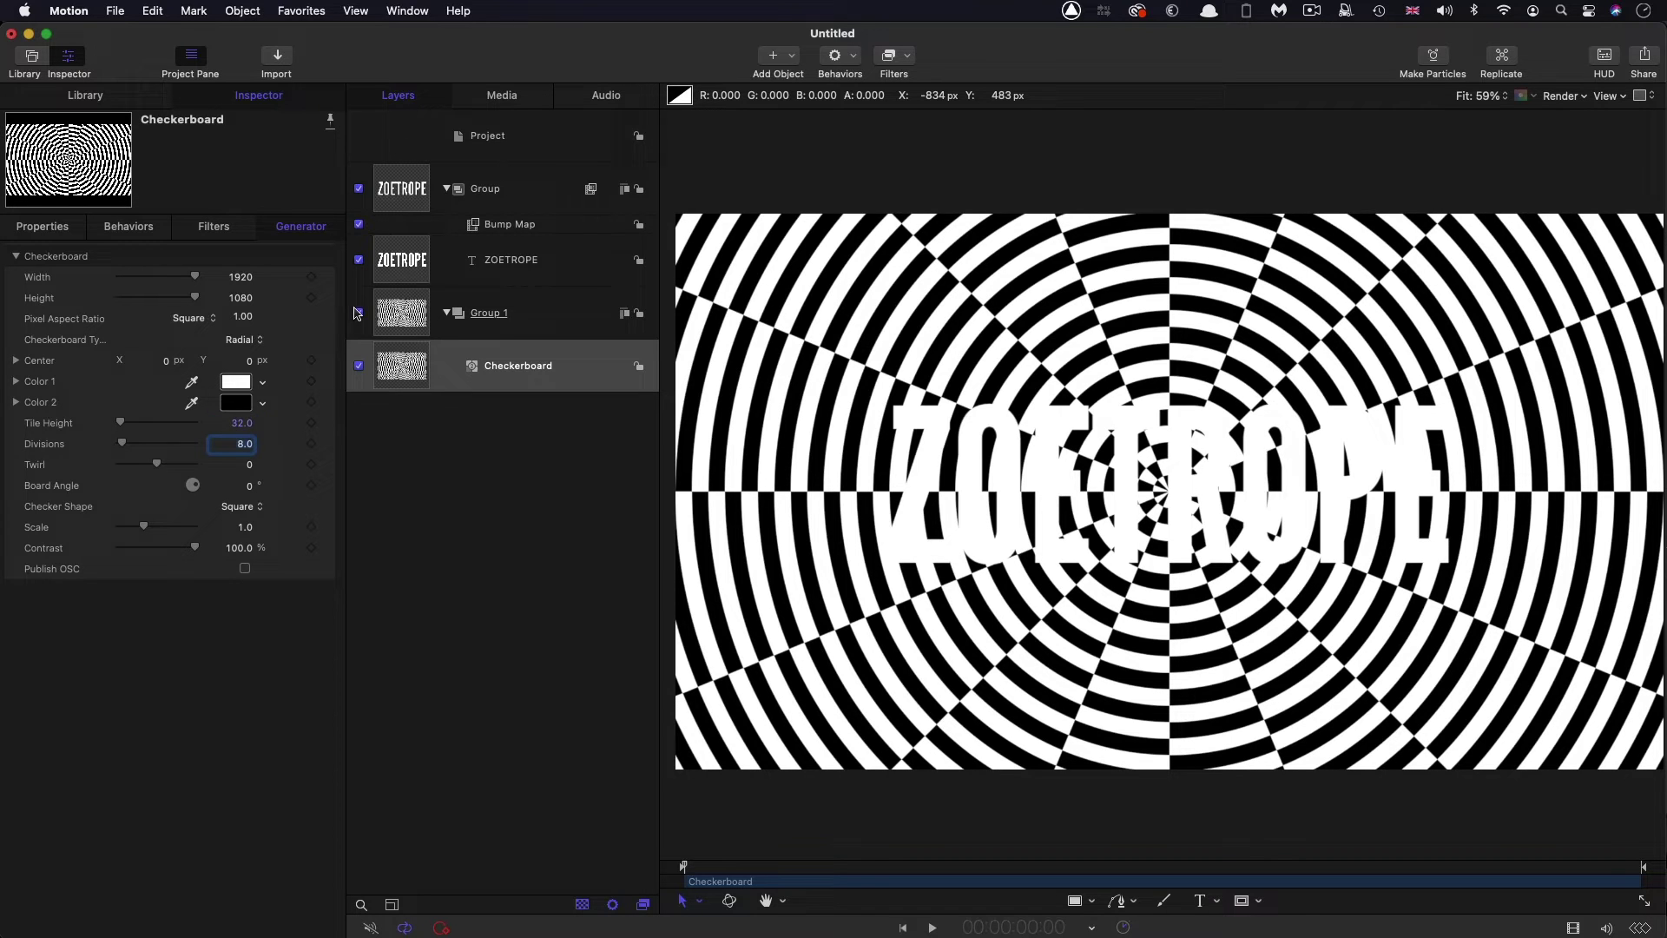
pyautogui.click(359, 313)
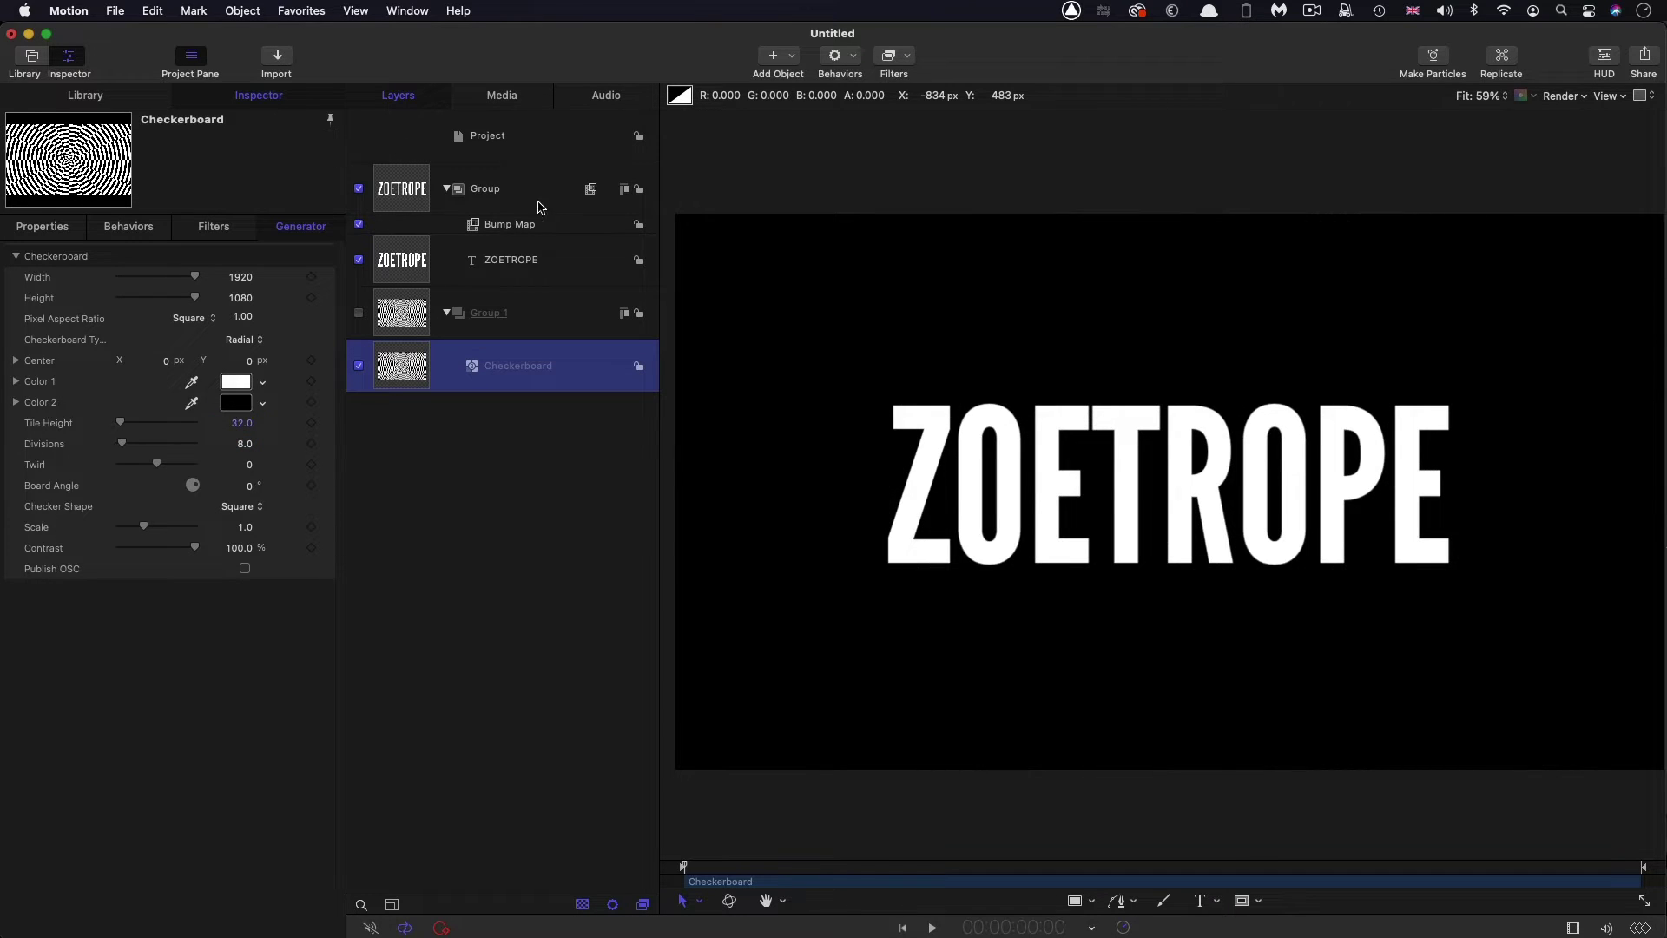
# - Use the Checkerboard as the Bump Map image and set its Direction to 90°
pyautogui.click(491, 226)
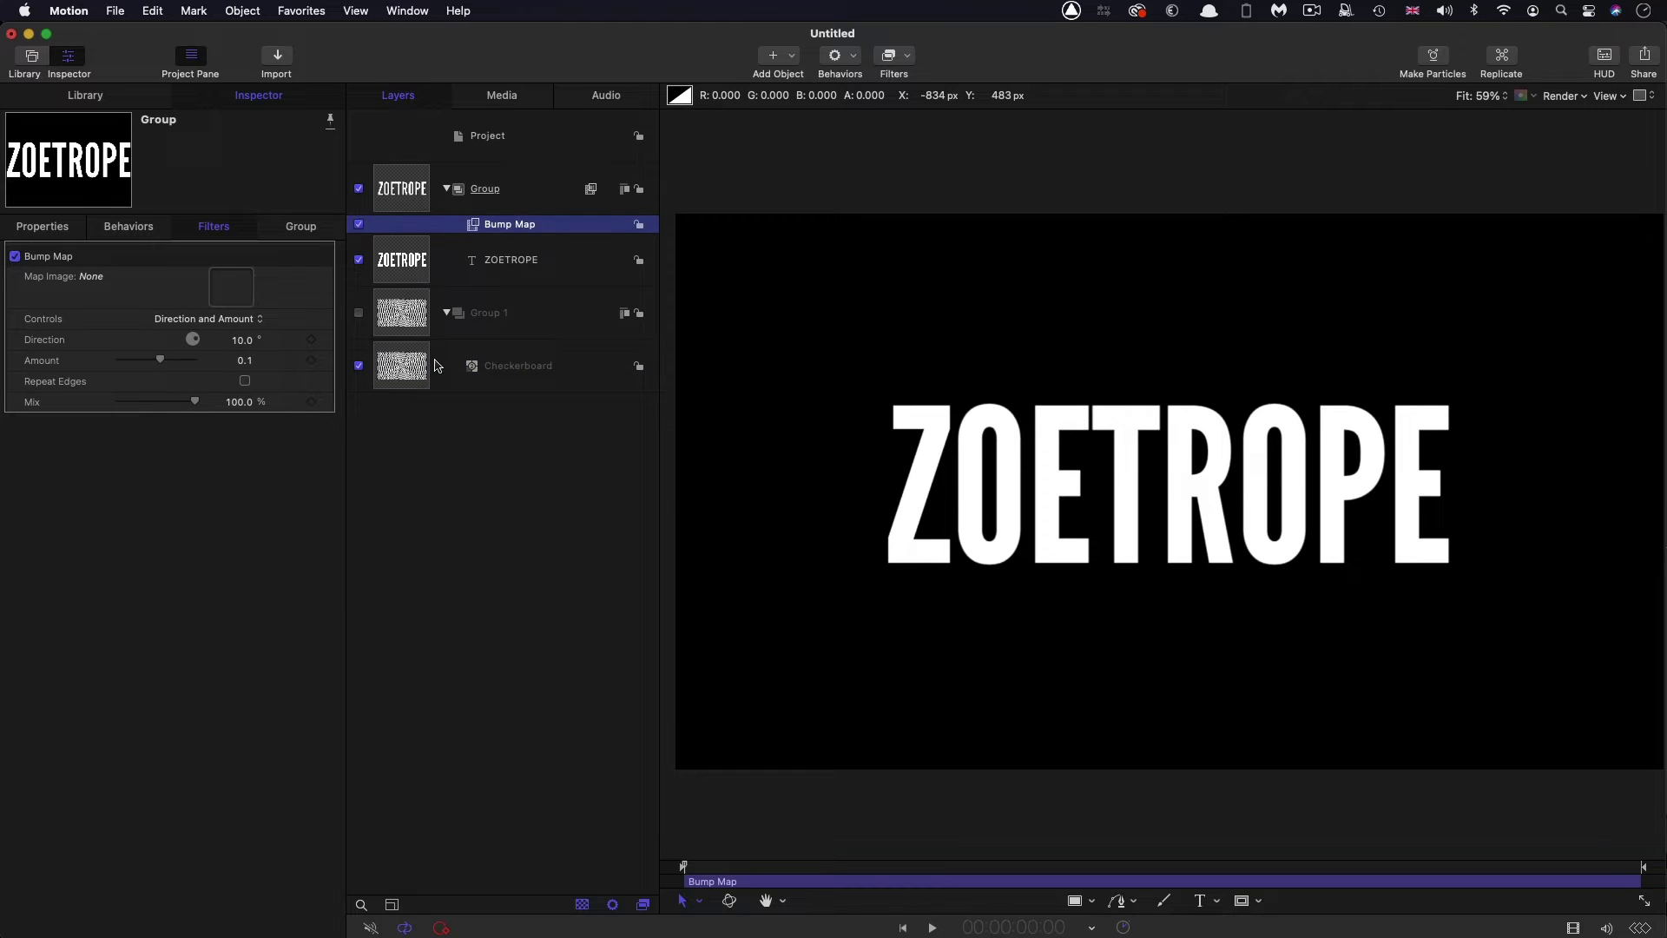
pyautogui.moveTo(397, 370); pyautogui.dragTo(231, 283)
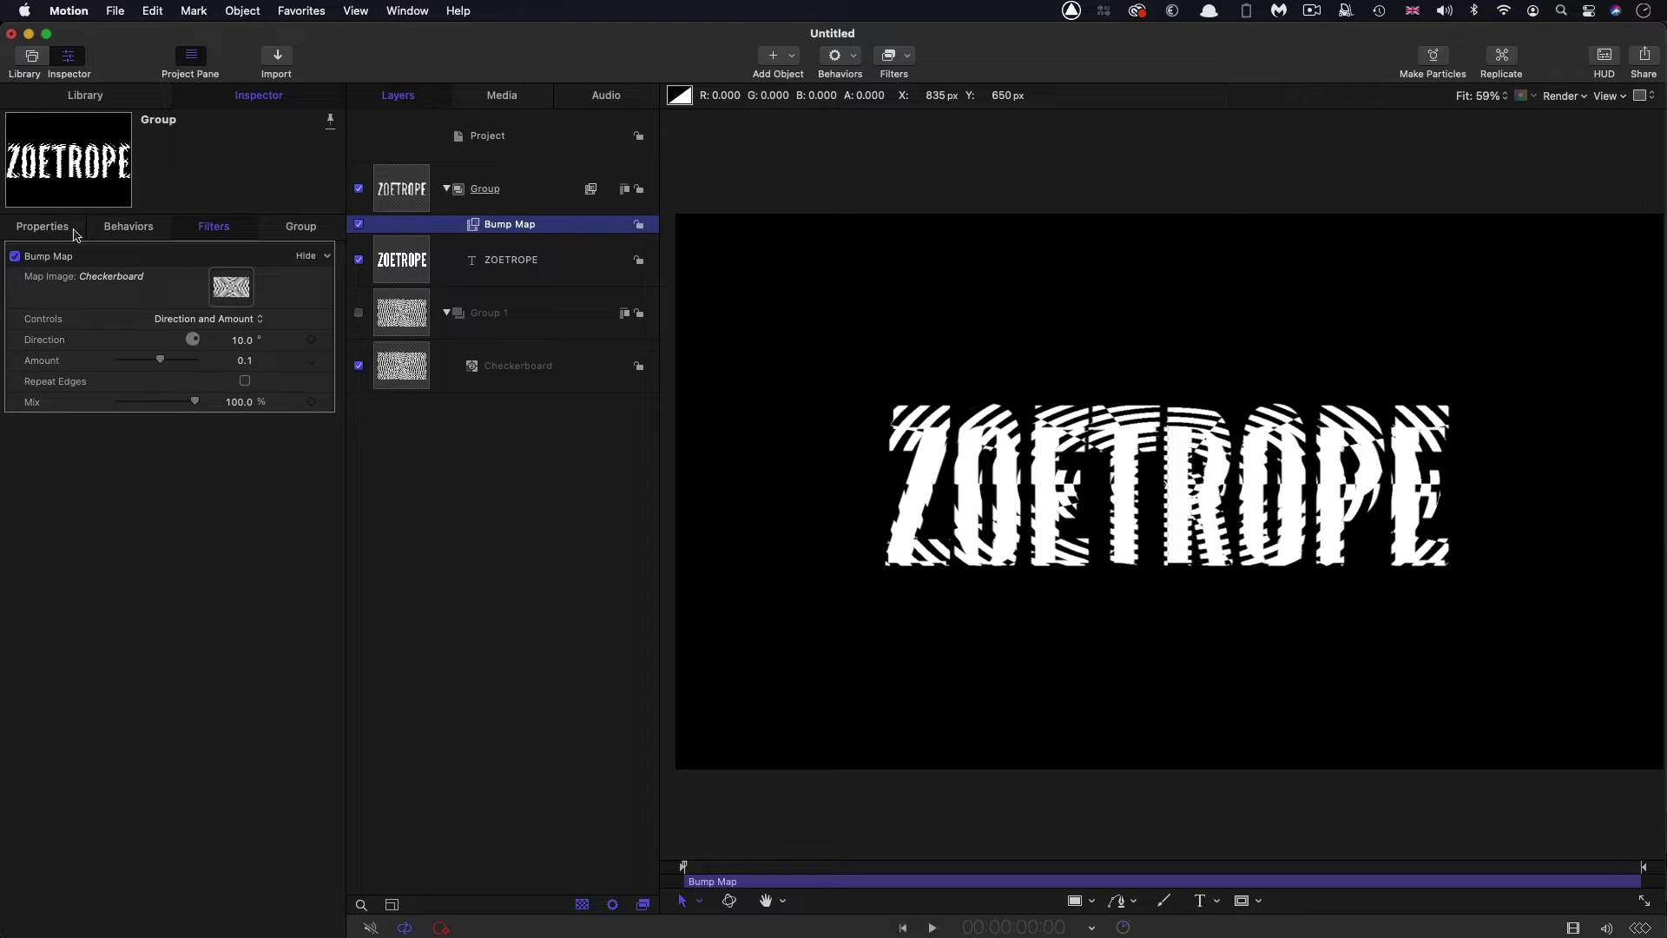
pyautogui.click(243, 339)
pyautogui.write('90')
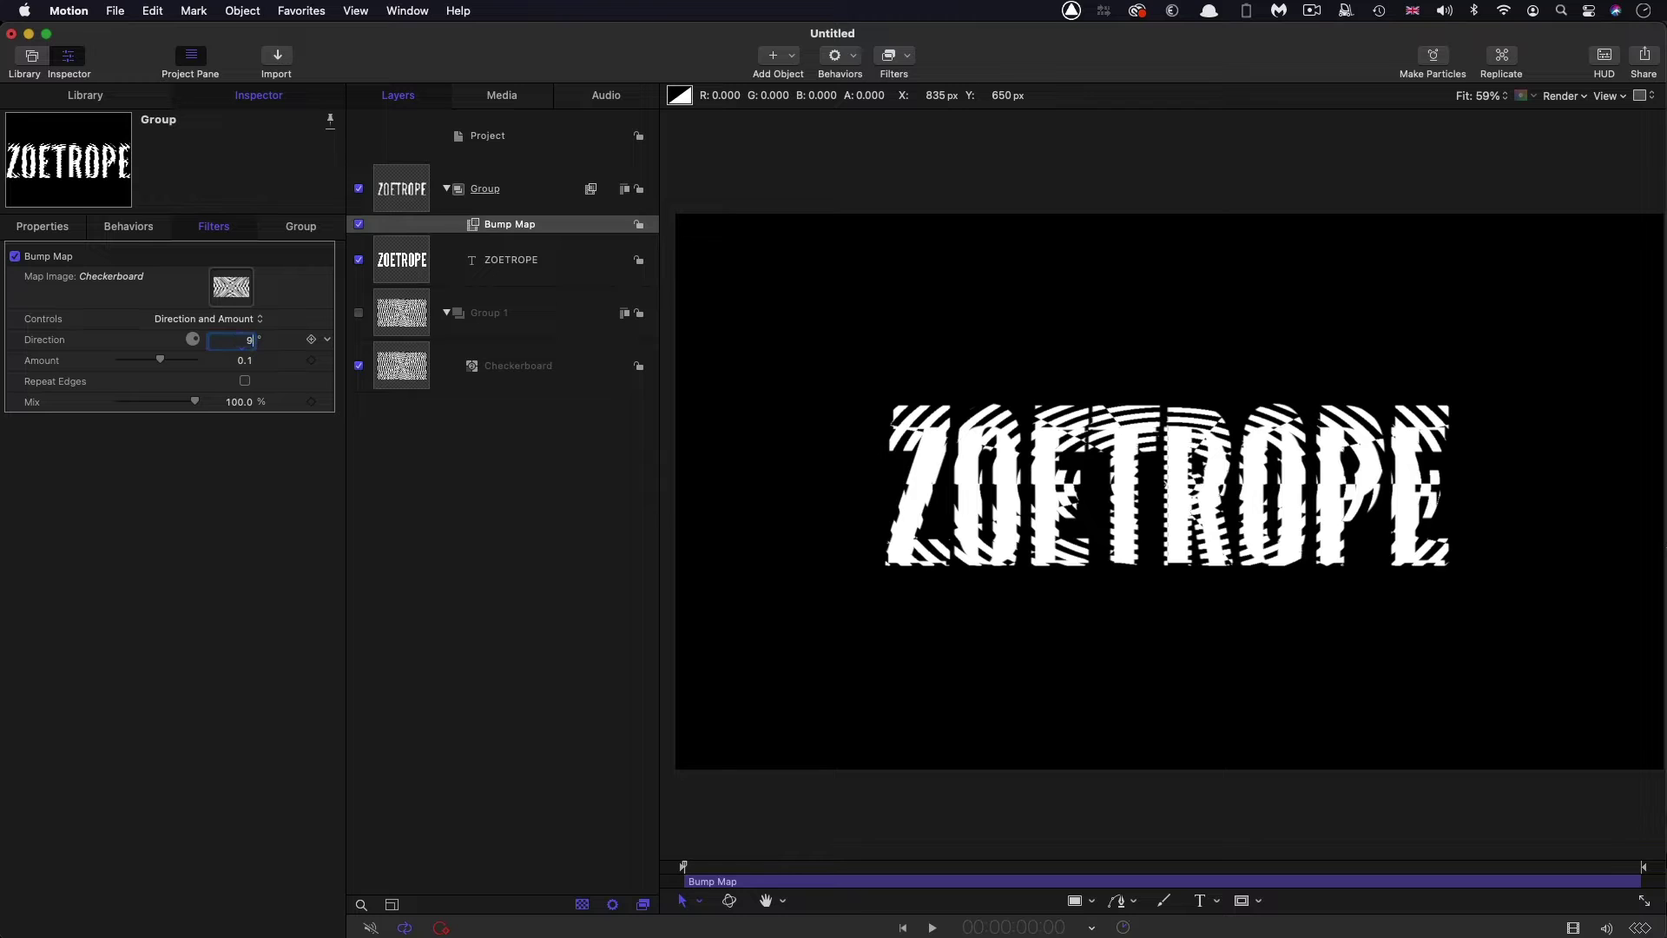
pyautogui.press('Return')
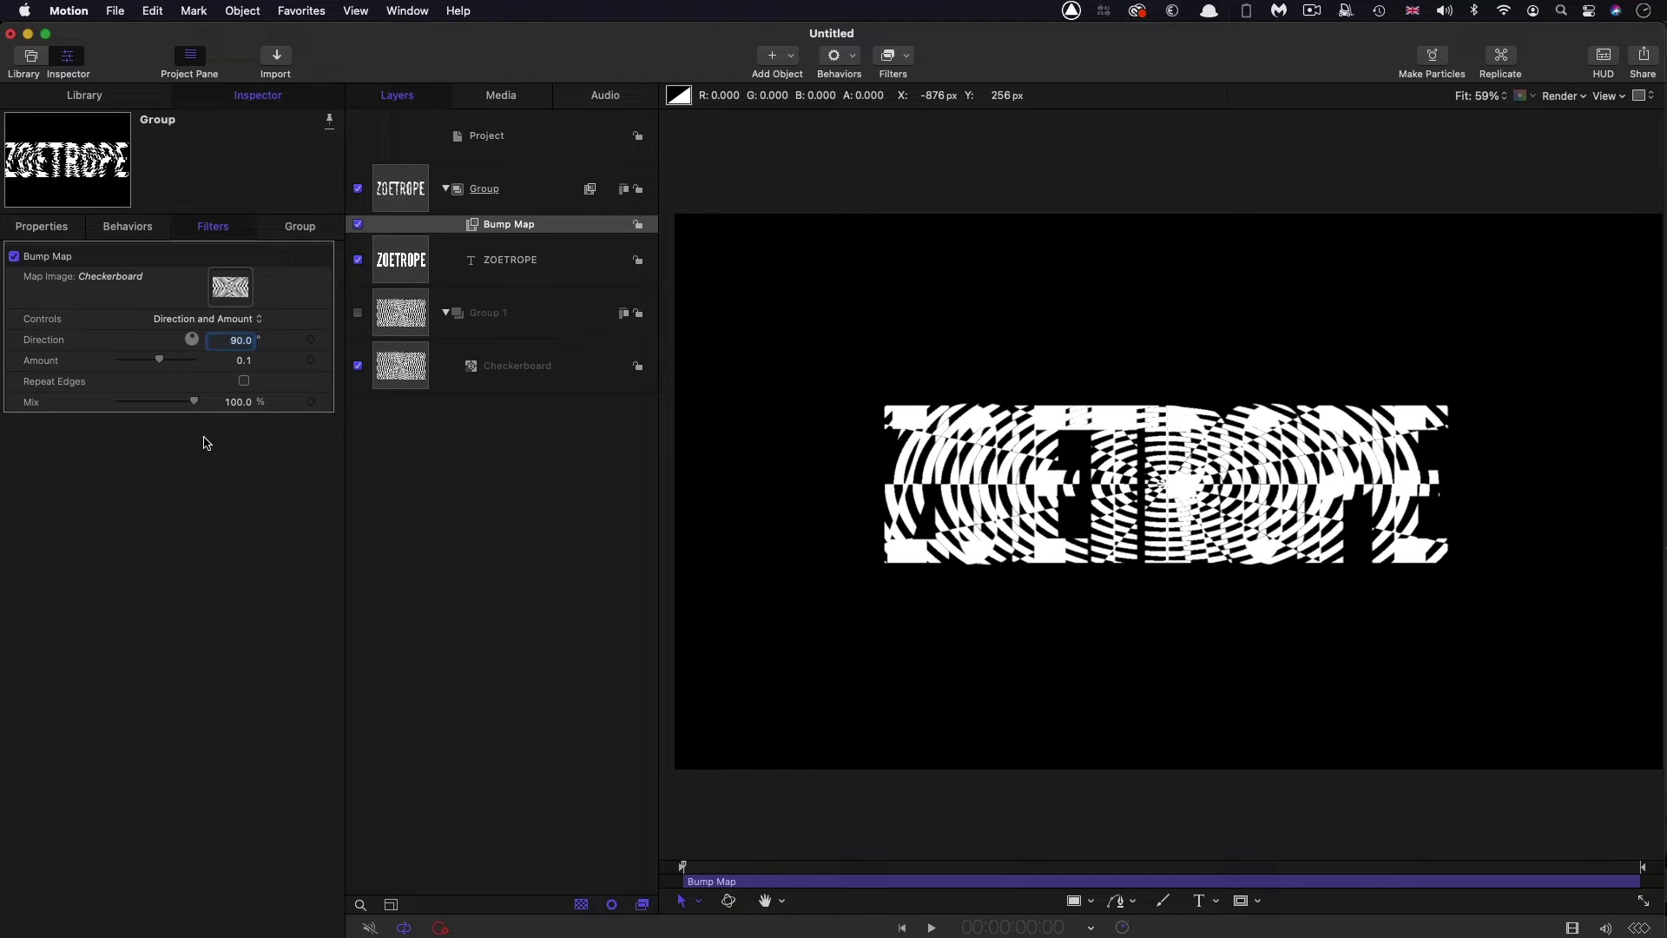
# - Set Bump Map Amount to 2 and keyframe Mix from 100% down to 0% at 2:05
pyautogui.click(245, 361)
pyautogui.write('22')
pyautogui.press('Return')
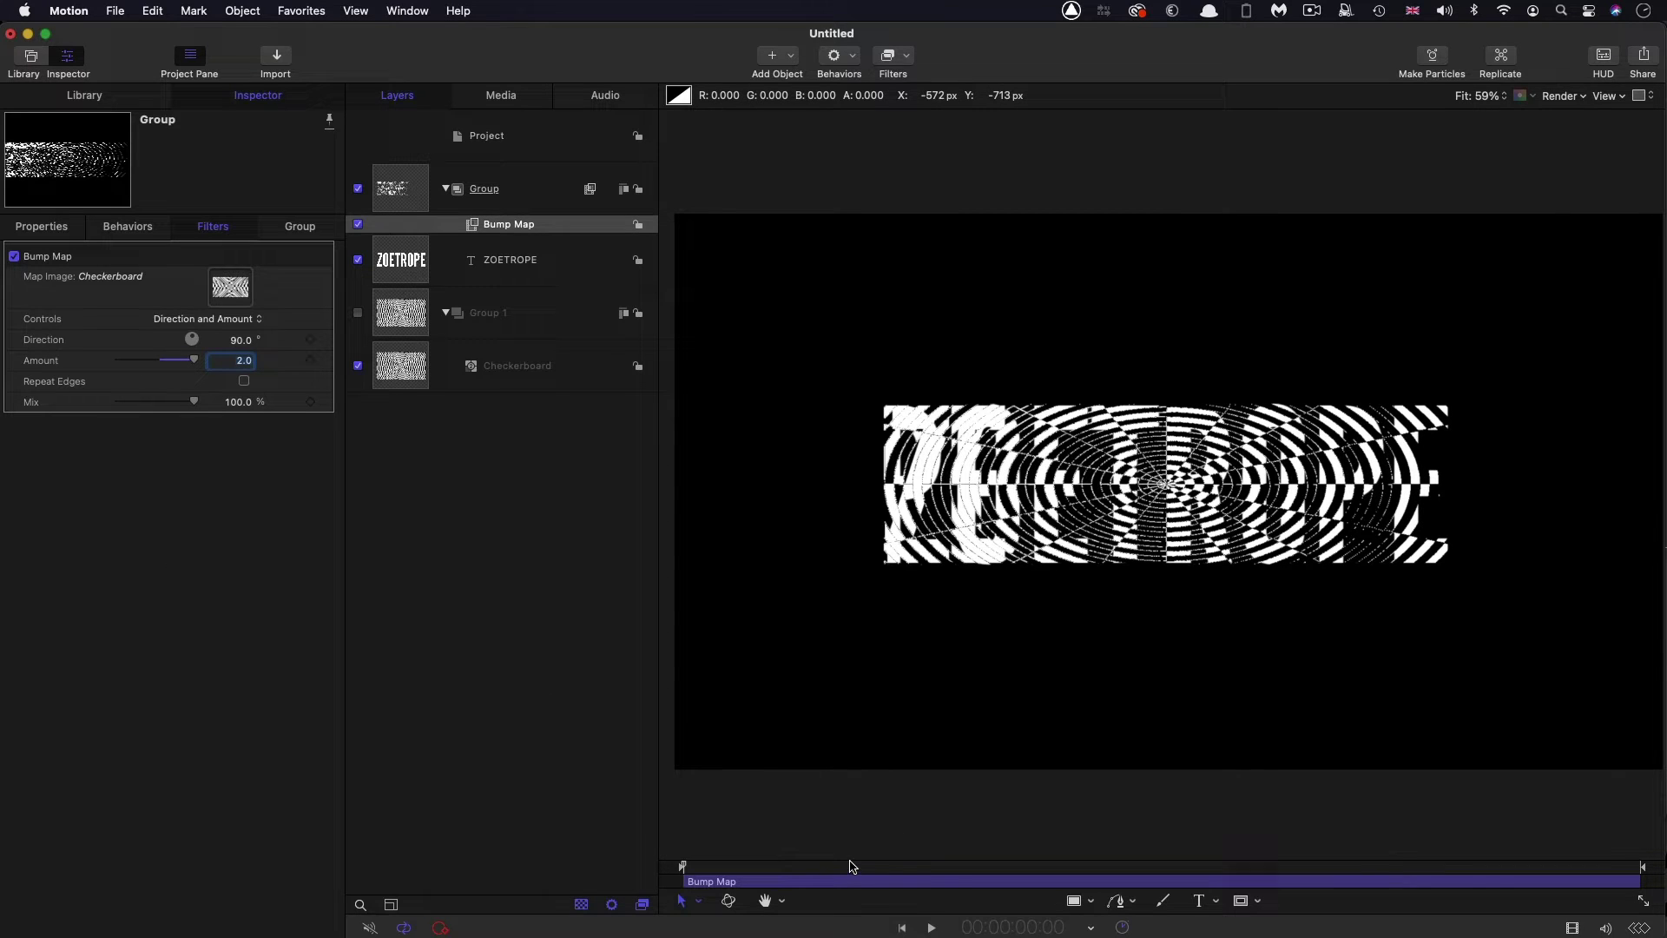
pyautogui.moveTo(968, 871); pyautogui.dragTo(1066, 871)
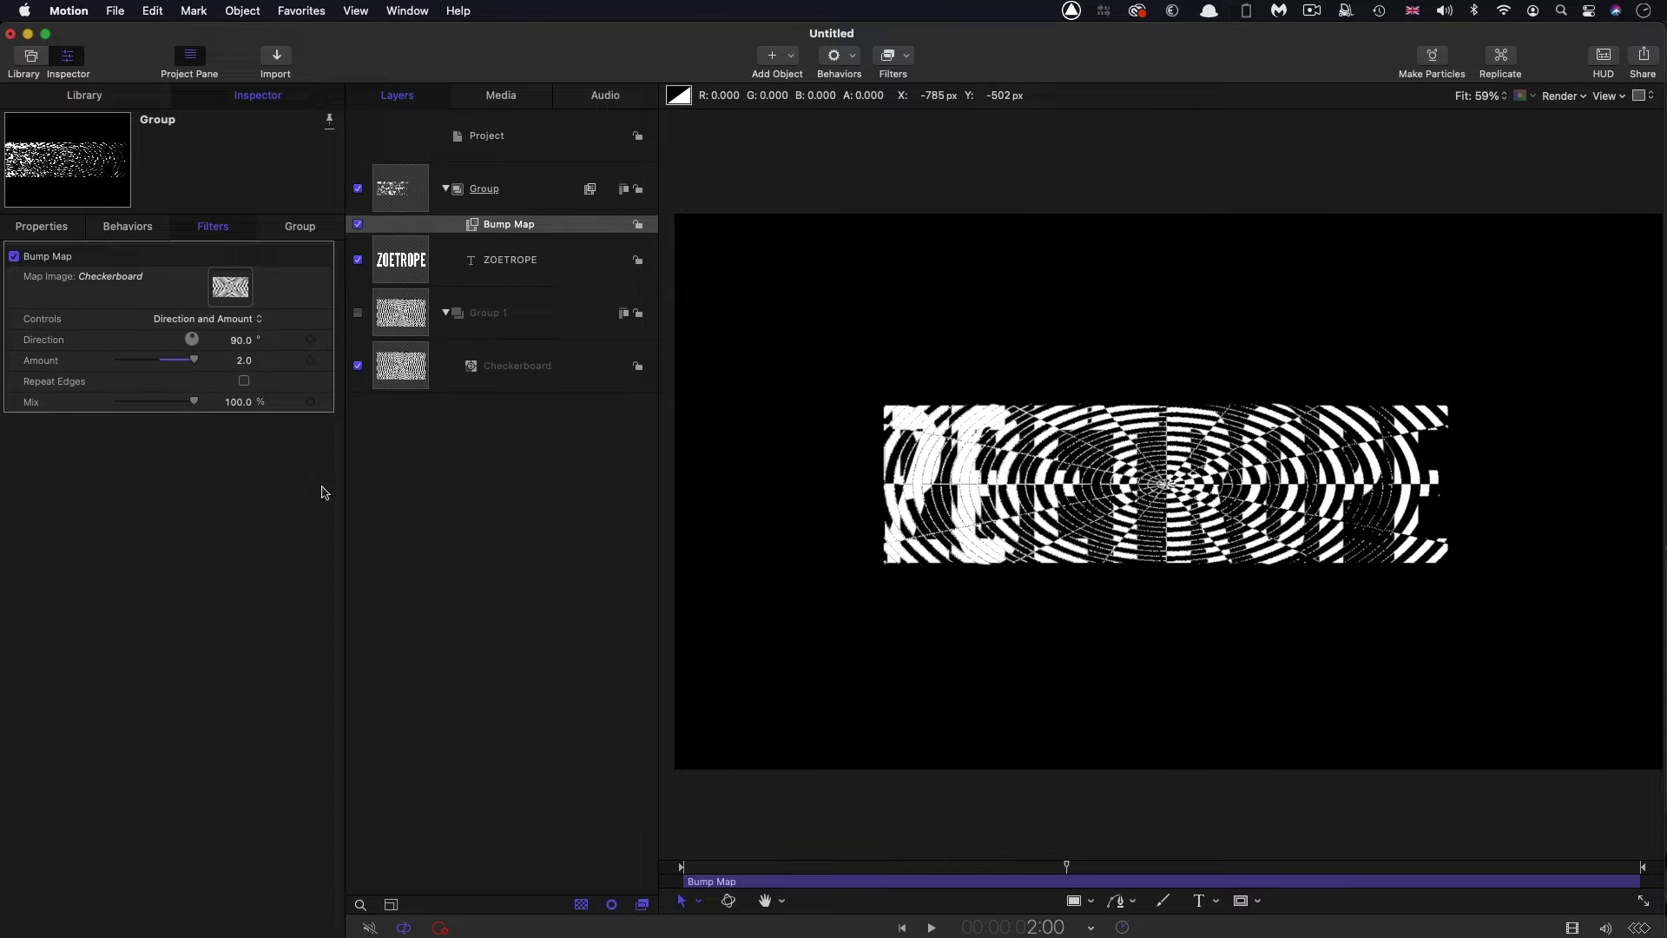
pyautogui.click(311, 402)
pyautogui.press('Right')
pyautogui.press('Right')
pyautogui.press('Right')
pyautogui.press('Right')
pyautogui.press('Right')
pyautogui.moveTo(193, 401); pyautogui.dragTo(116, 403)
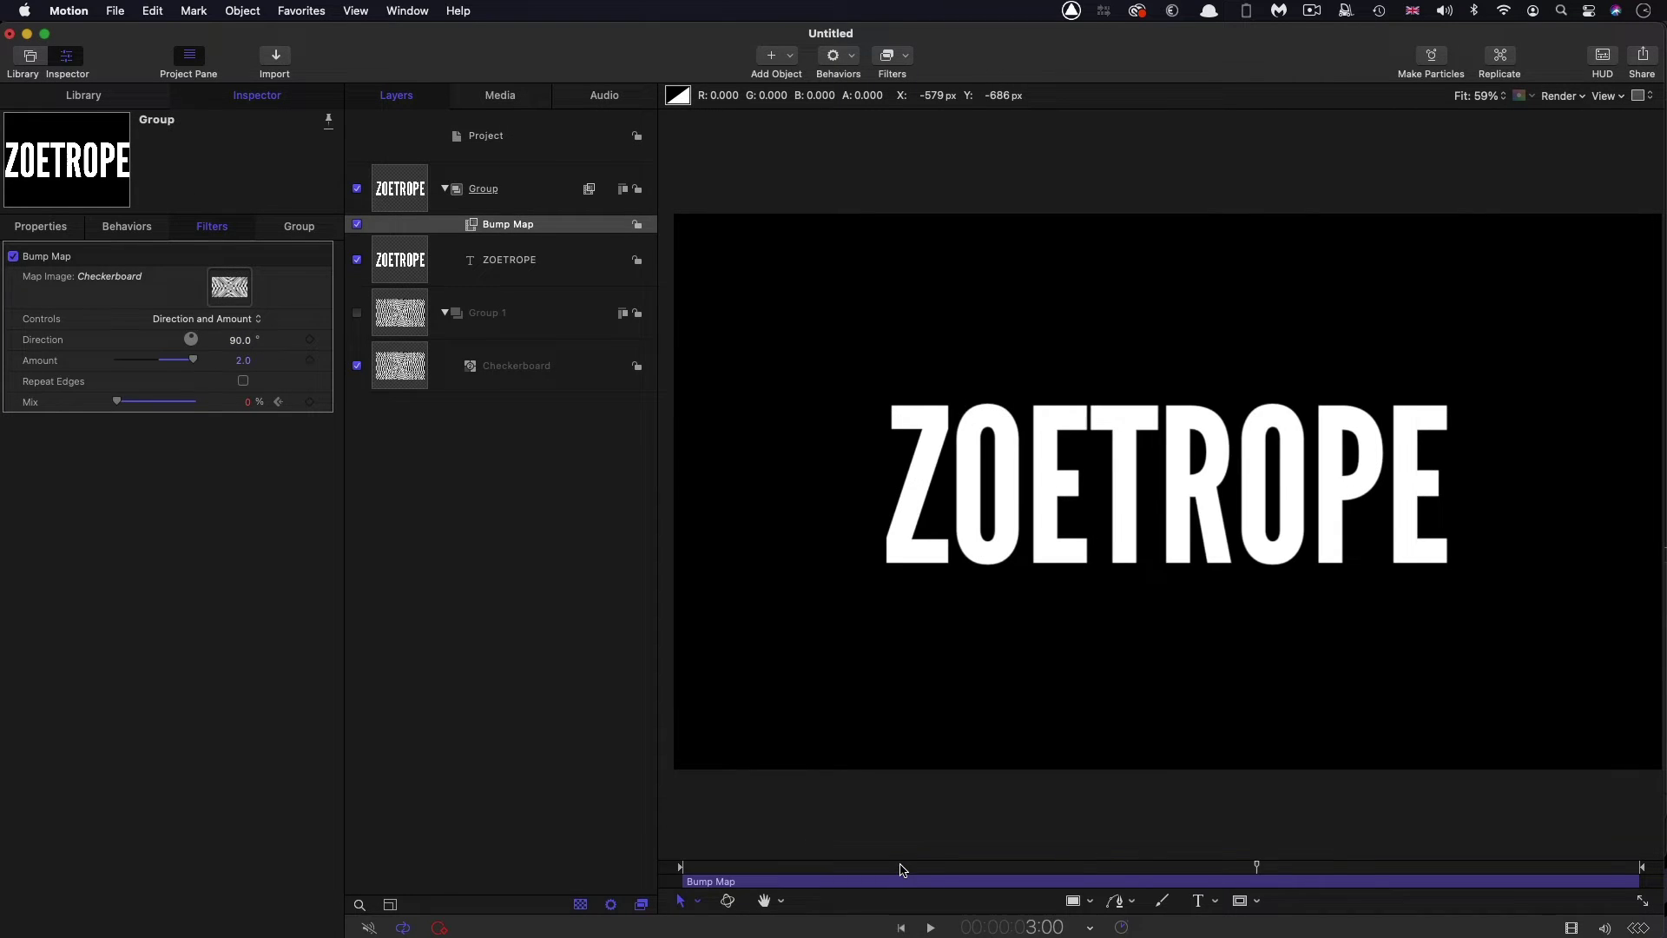
# - Keyframe Amount at 2.0 at the start and 0.2 at 2:05, then preview playback
pyautogui.click(900, 927)
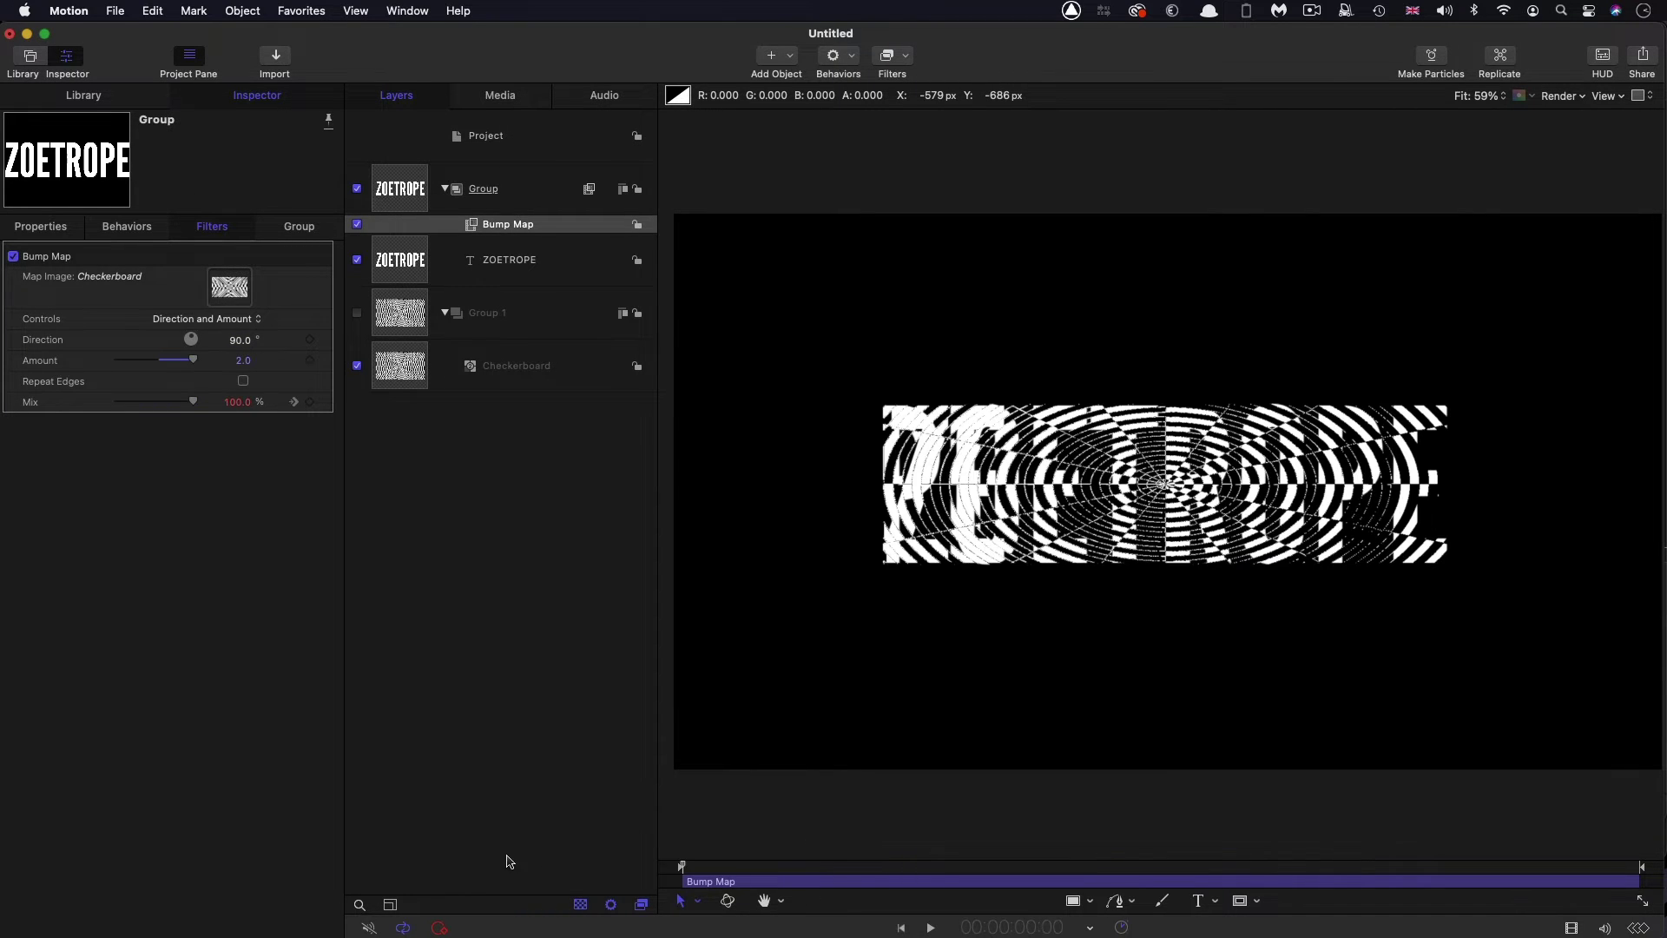
pyautogui.click(310, 362)
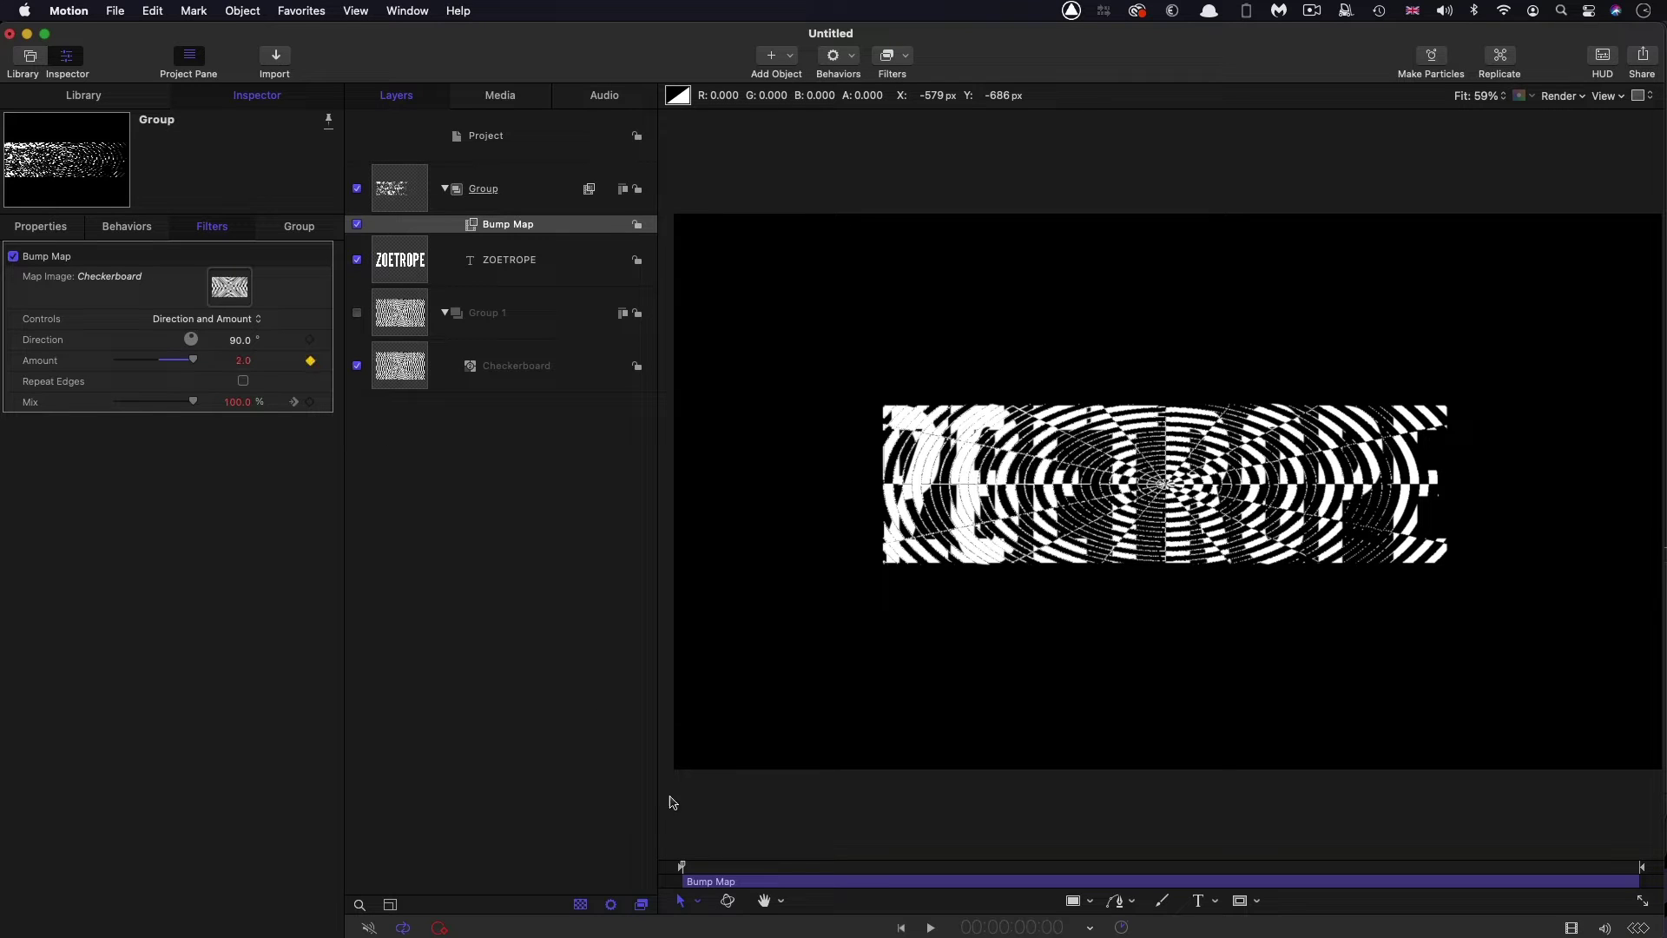
pyautogui.click(1046, 926)
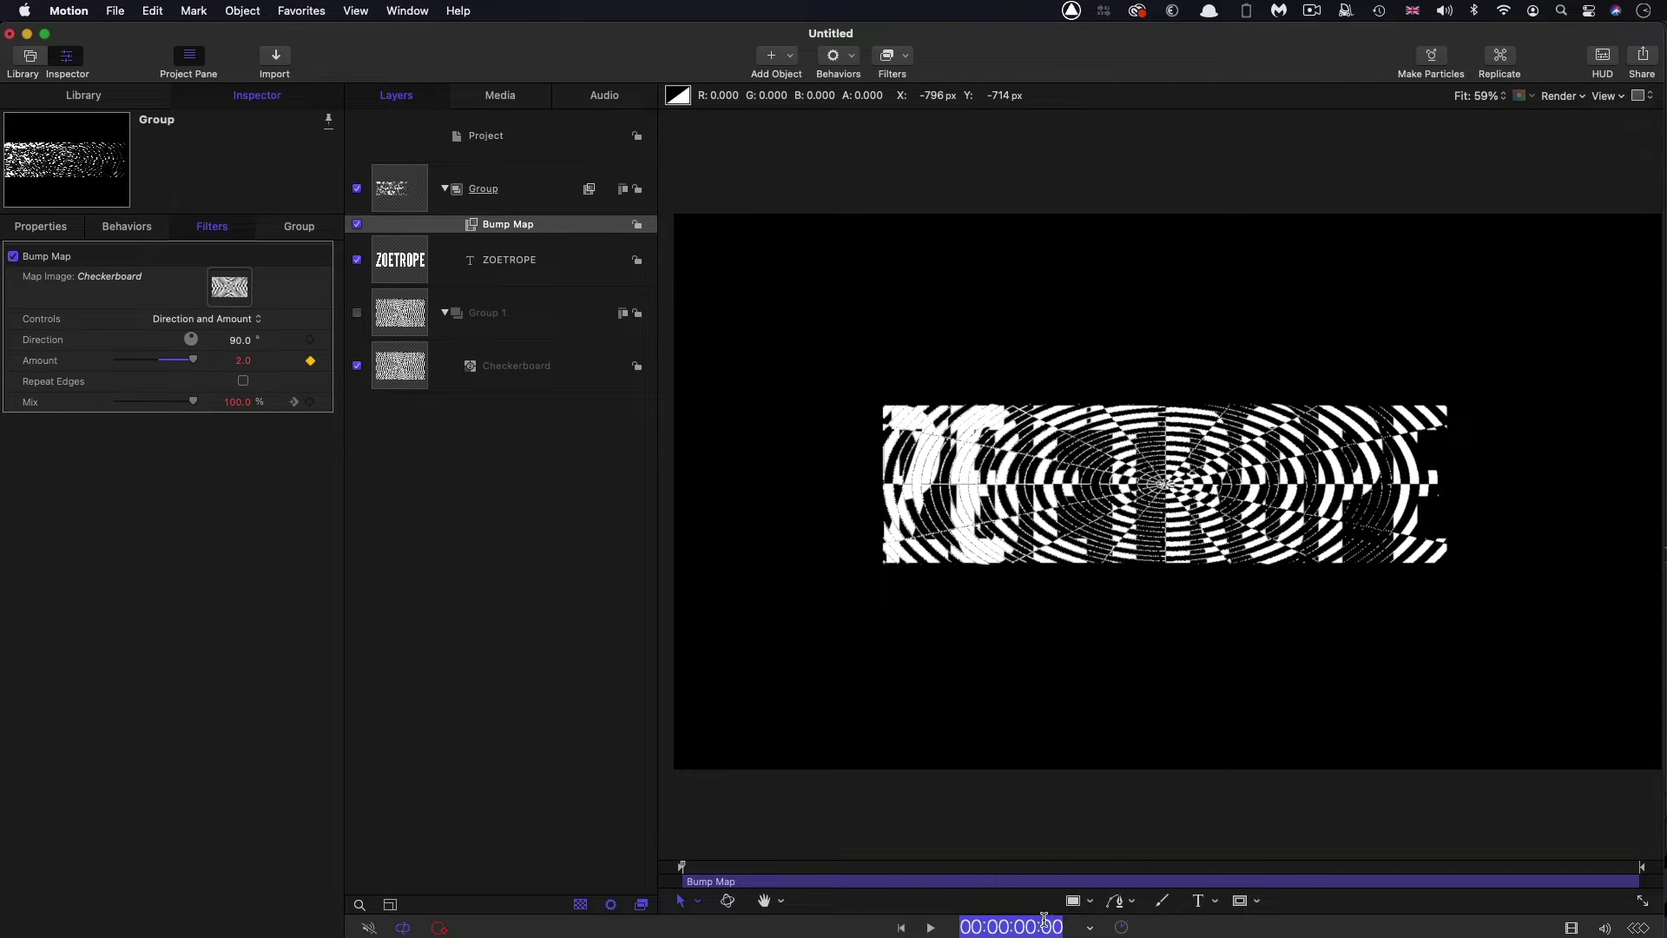
pyautogui.write('205')
pyautogui.press('Return')
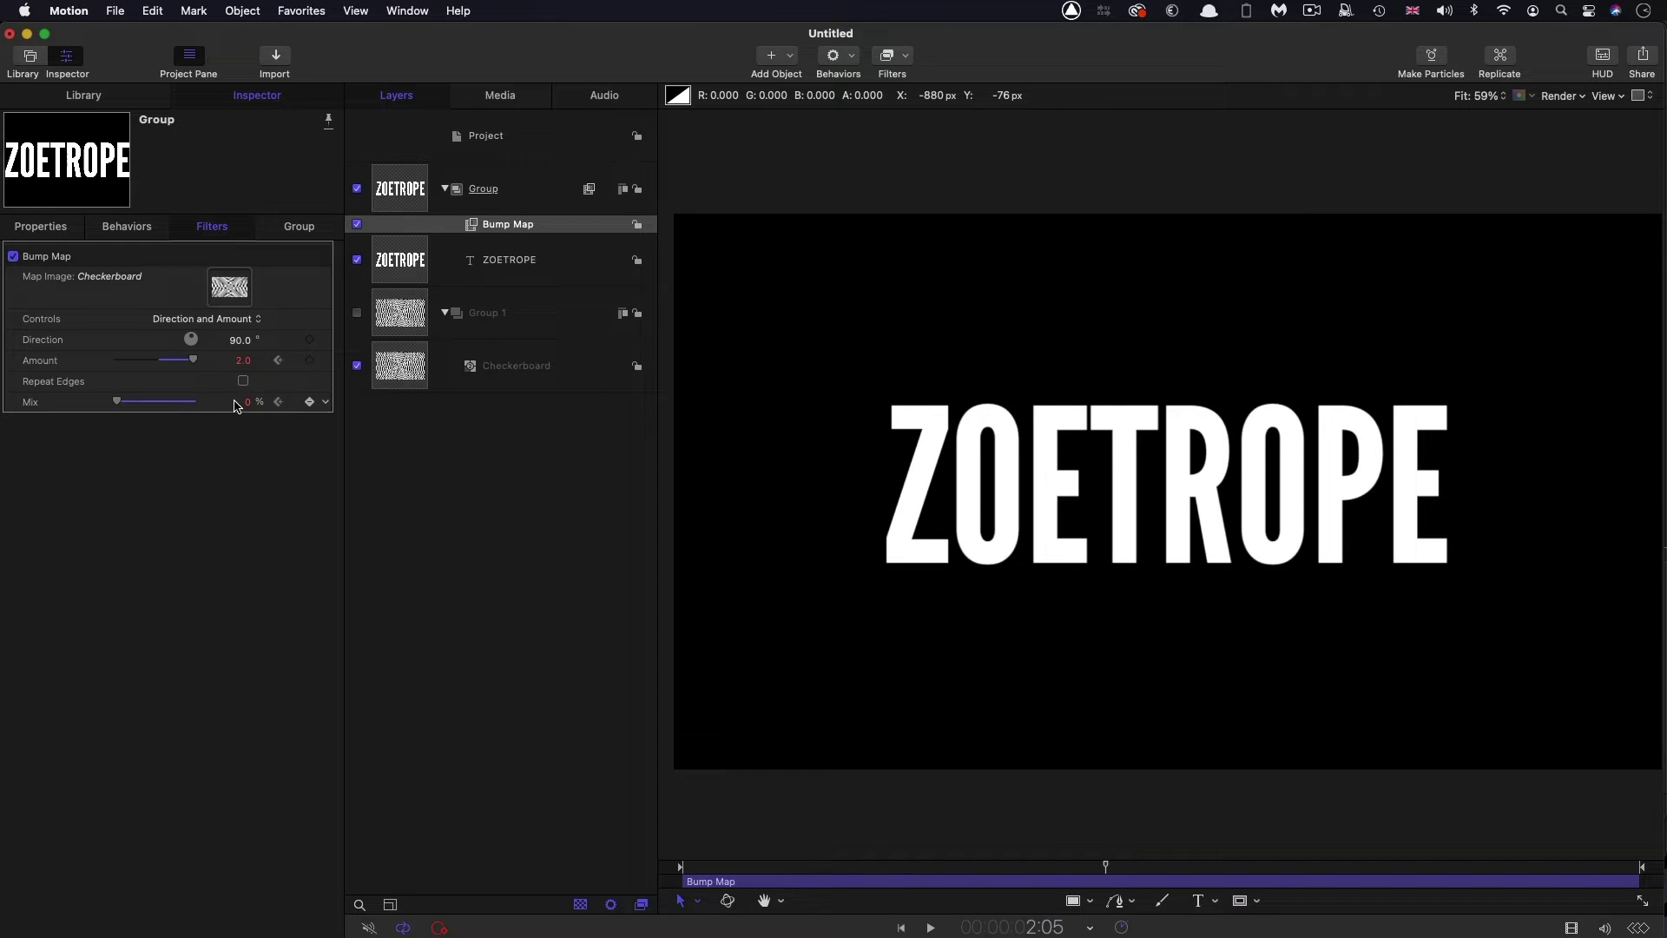
pyautogui.doubleClick(242, 360)
pyautogui.write('.2')
pyautogui.press('Return')
pyautogui.moveTo(1140, 871); pyautogui.dragTo(712, 868)
pyautogui.press('space')
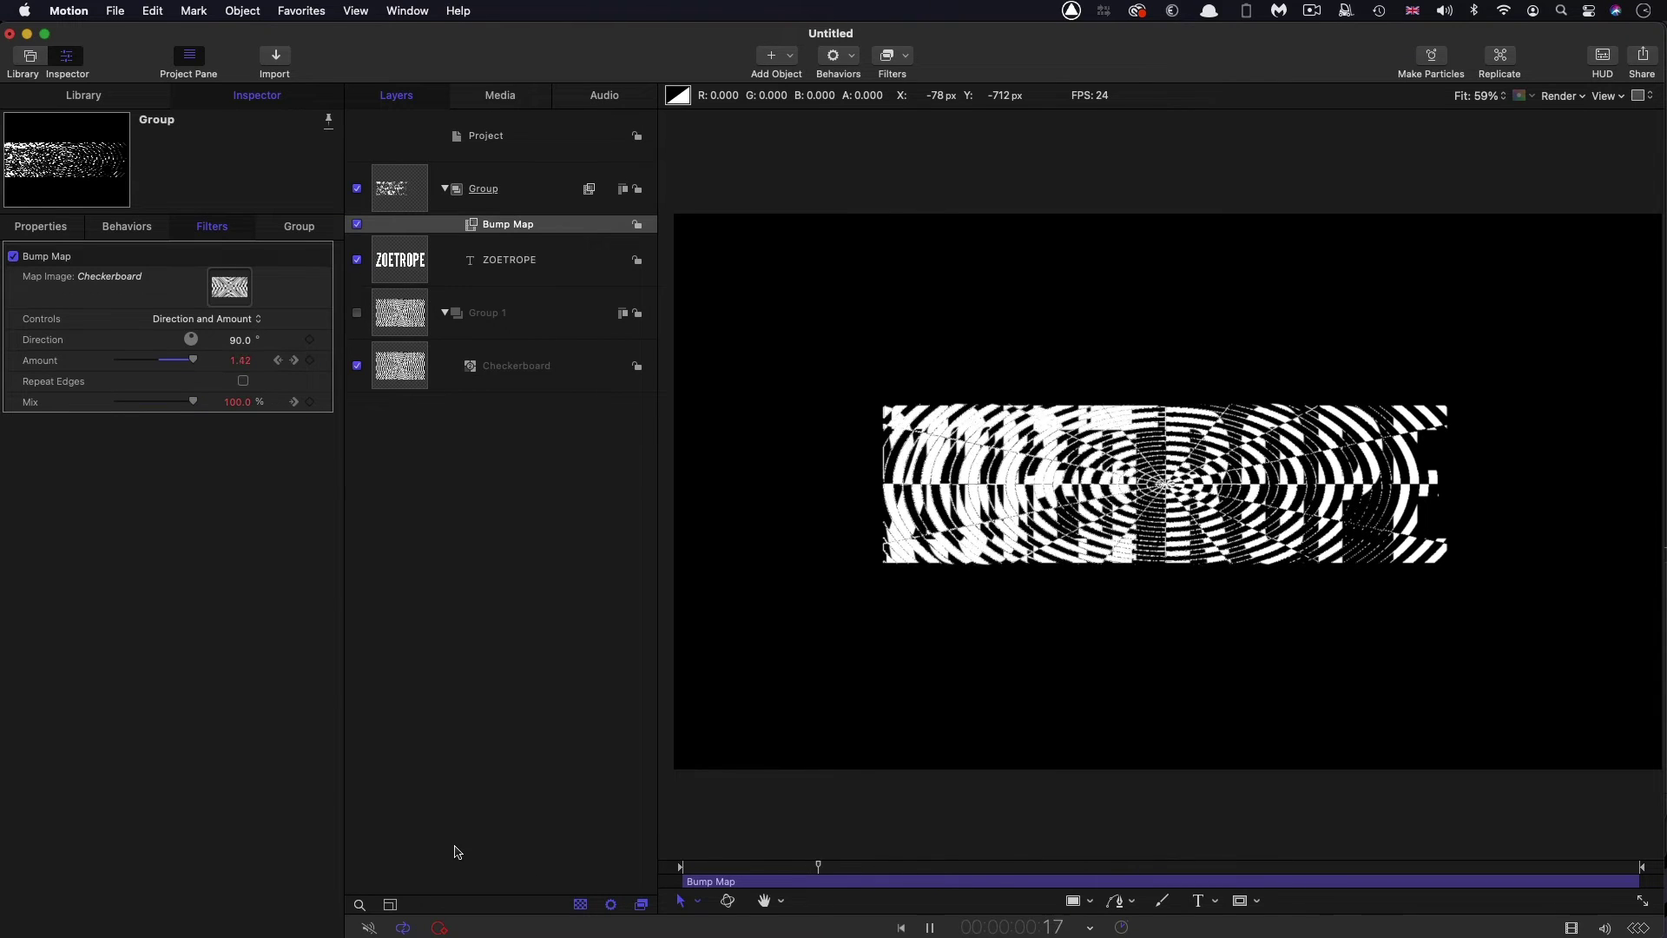
pyautogui.press('space')
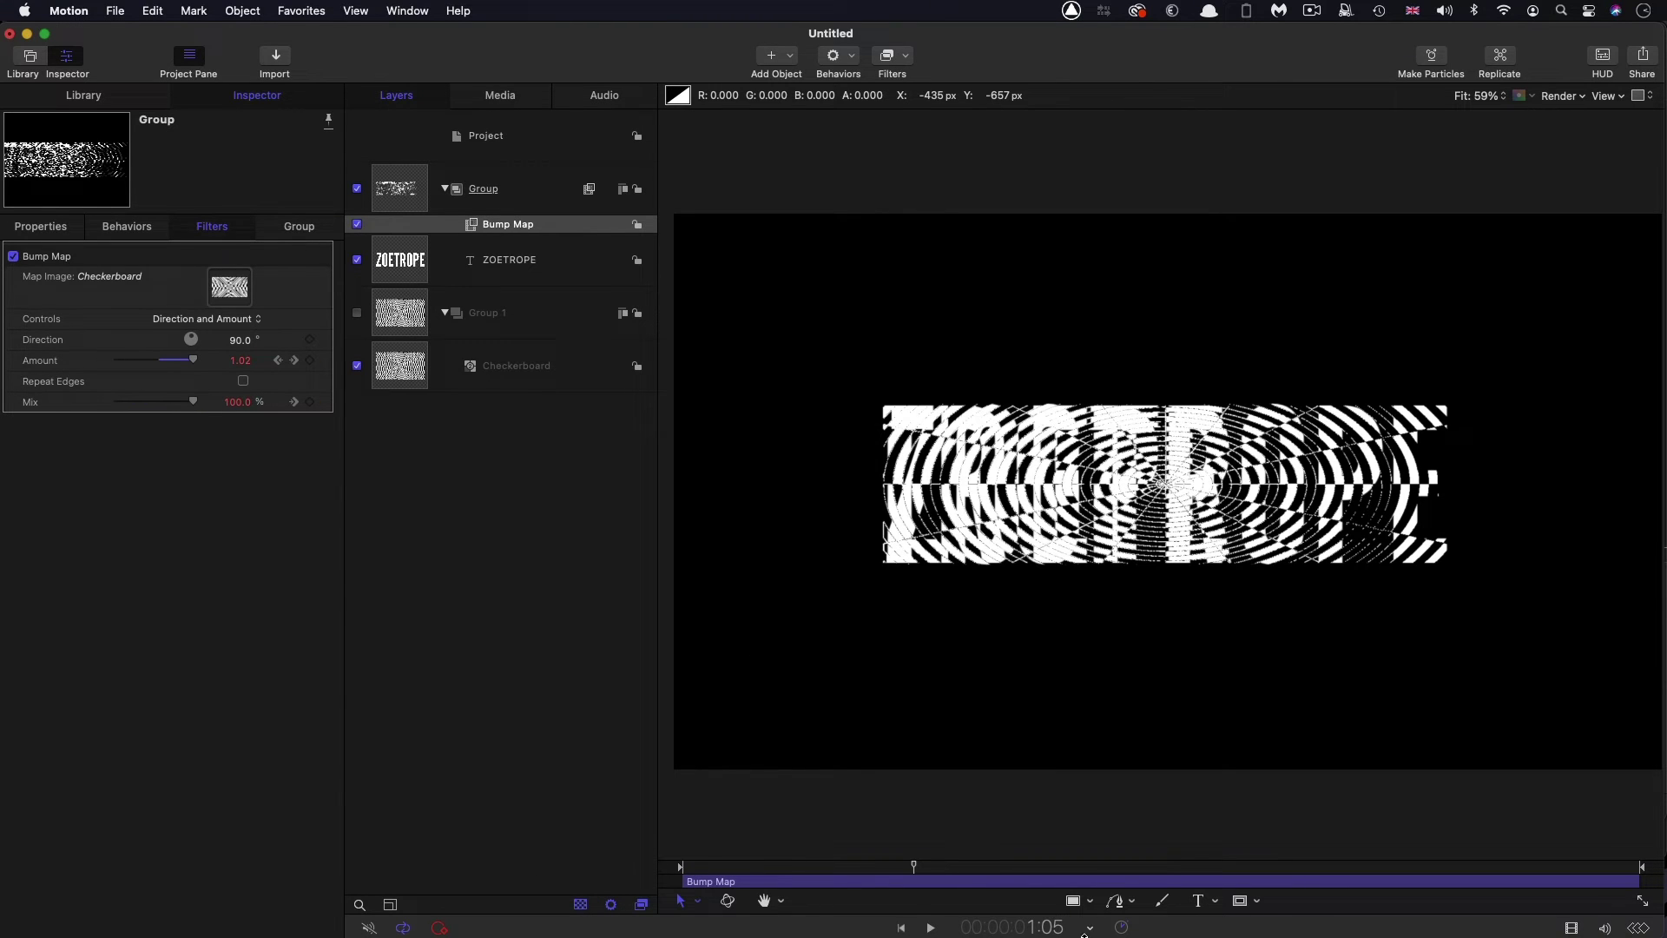
# - Turn on Fixed Resolution (1920×1080) for the Group and preview the wider distortion
pyautogui.click(398, 191)
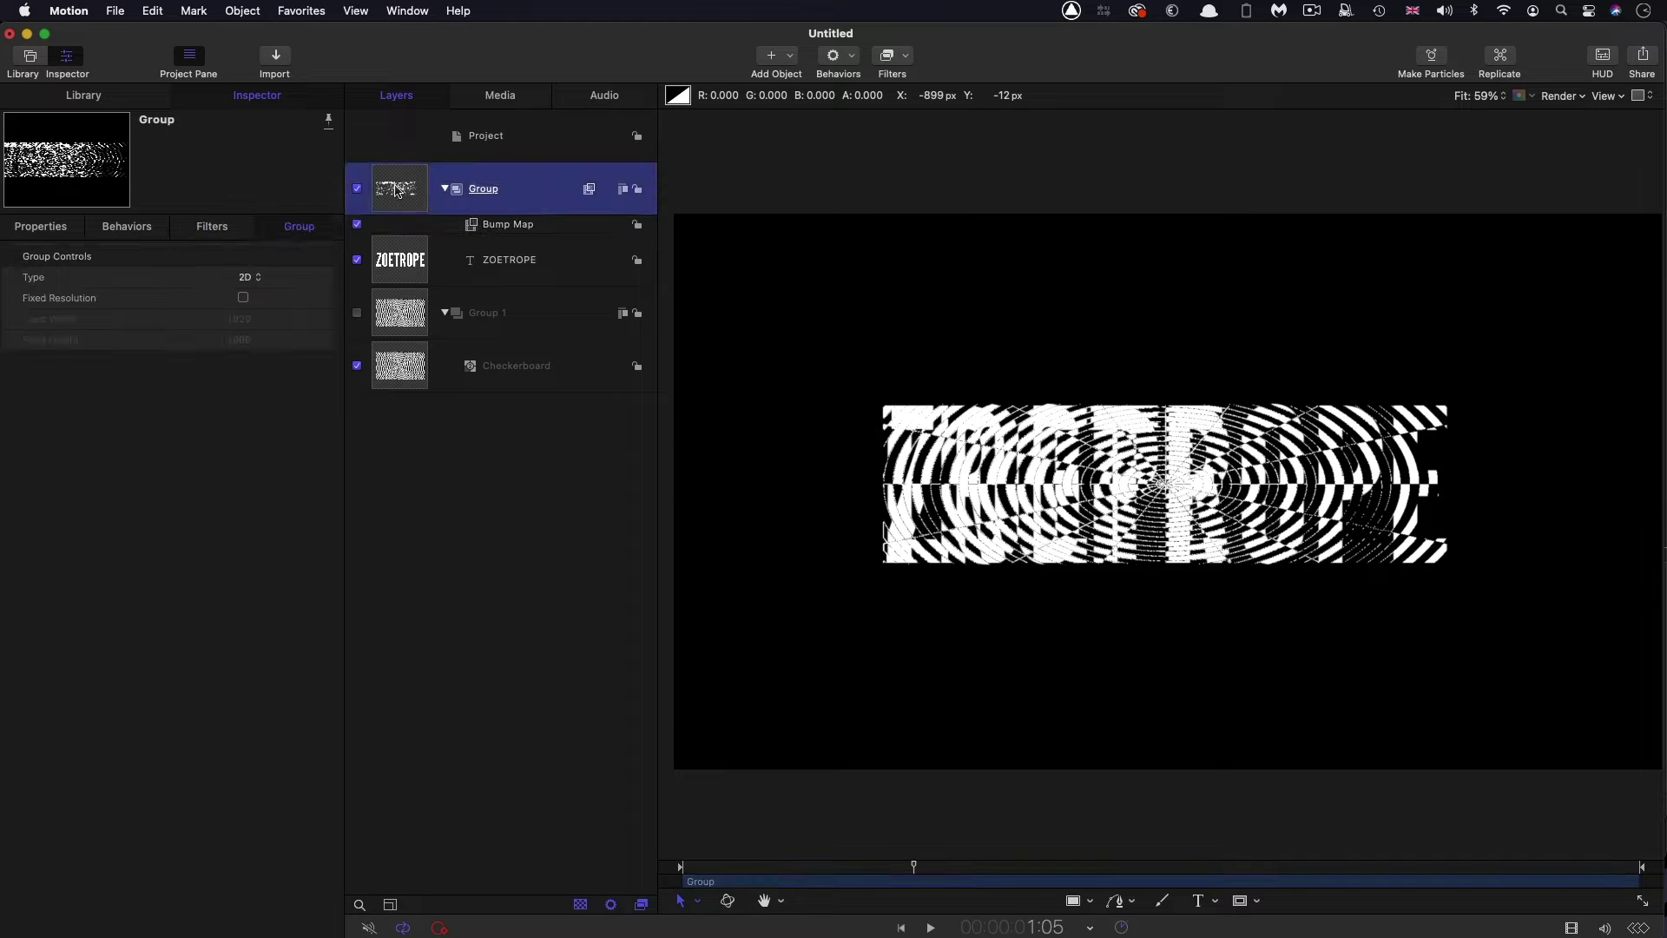
pyautogui.click(244, 300)
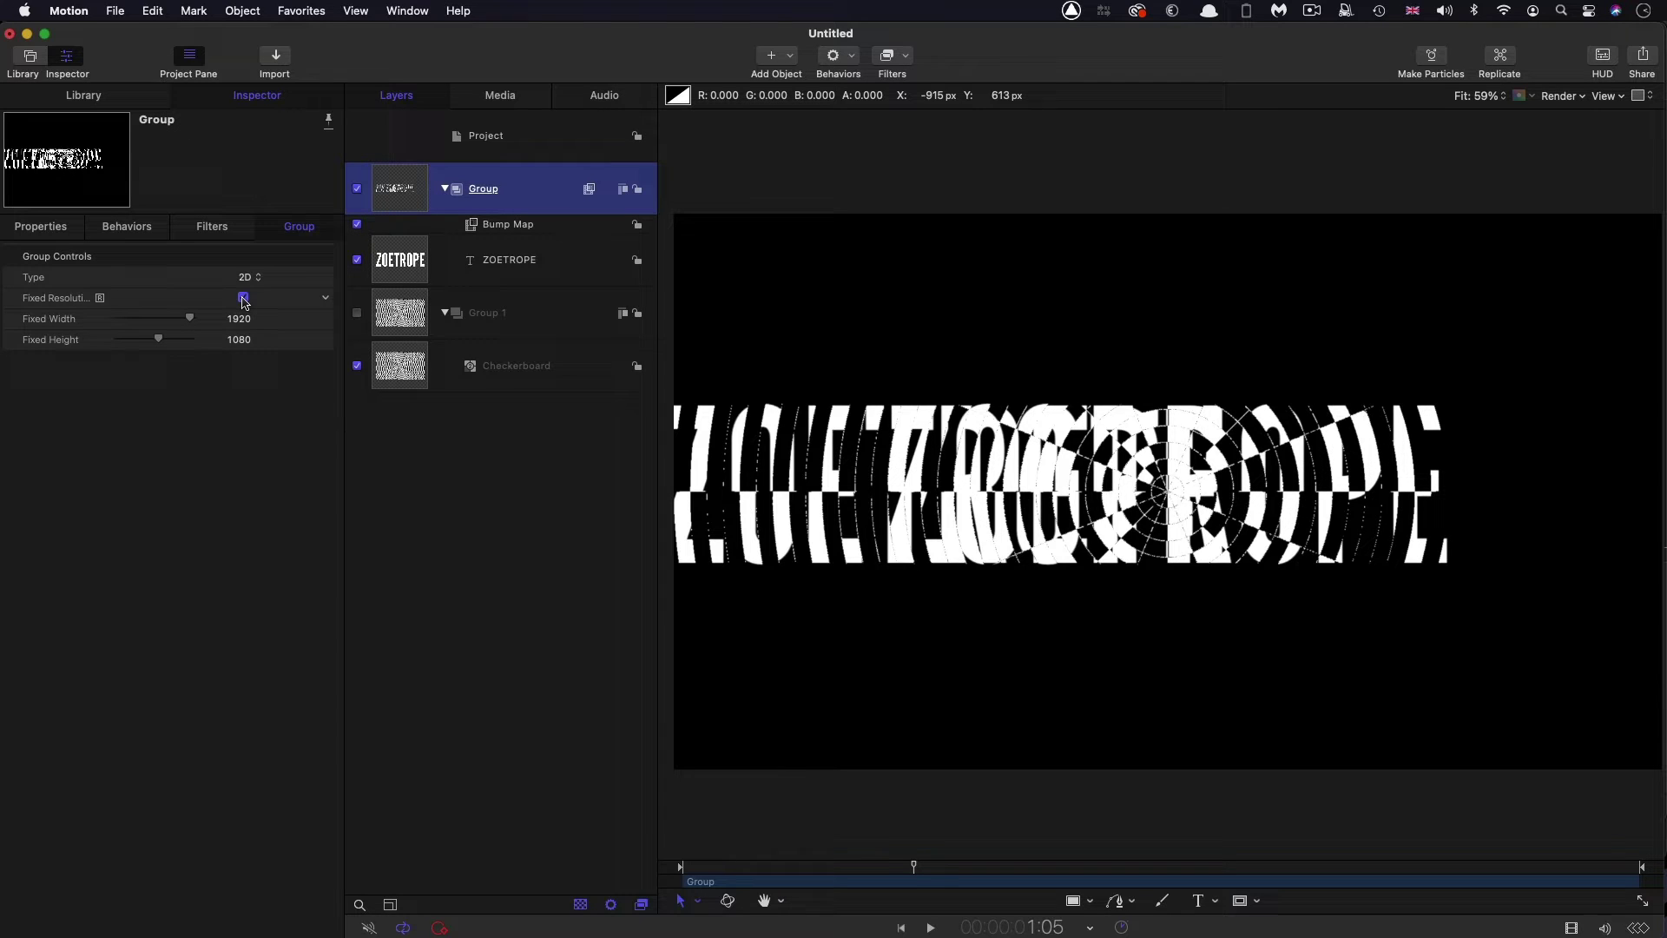
pyautogui.moveTo(916, 866); pyautogui.dragTo(1161, 868)
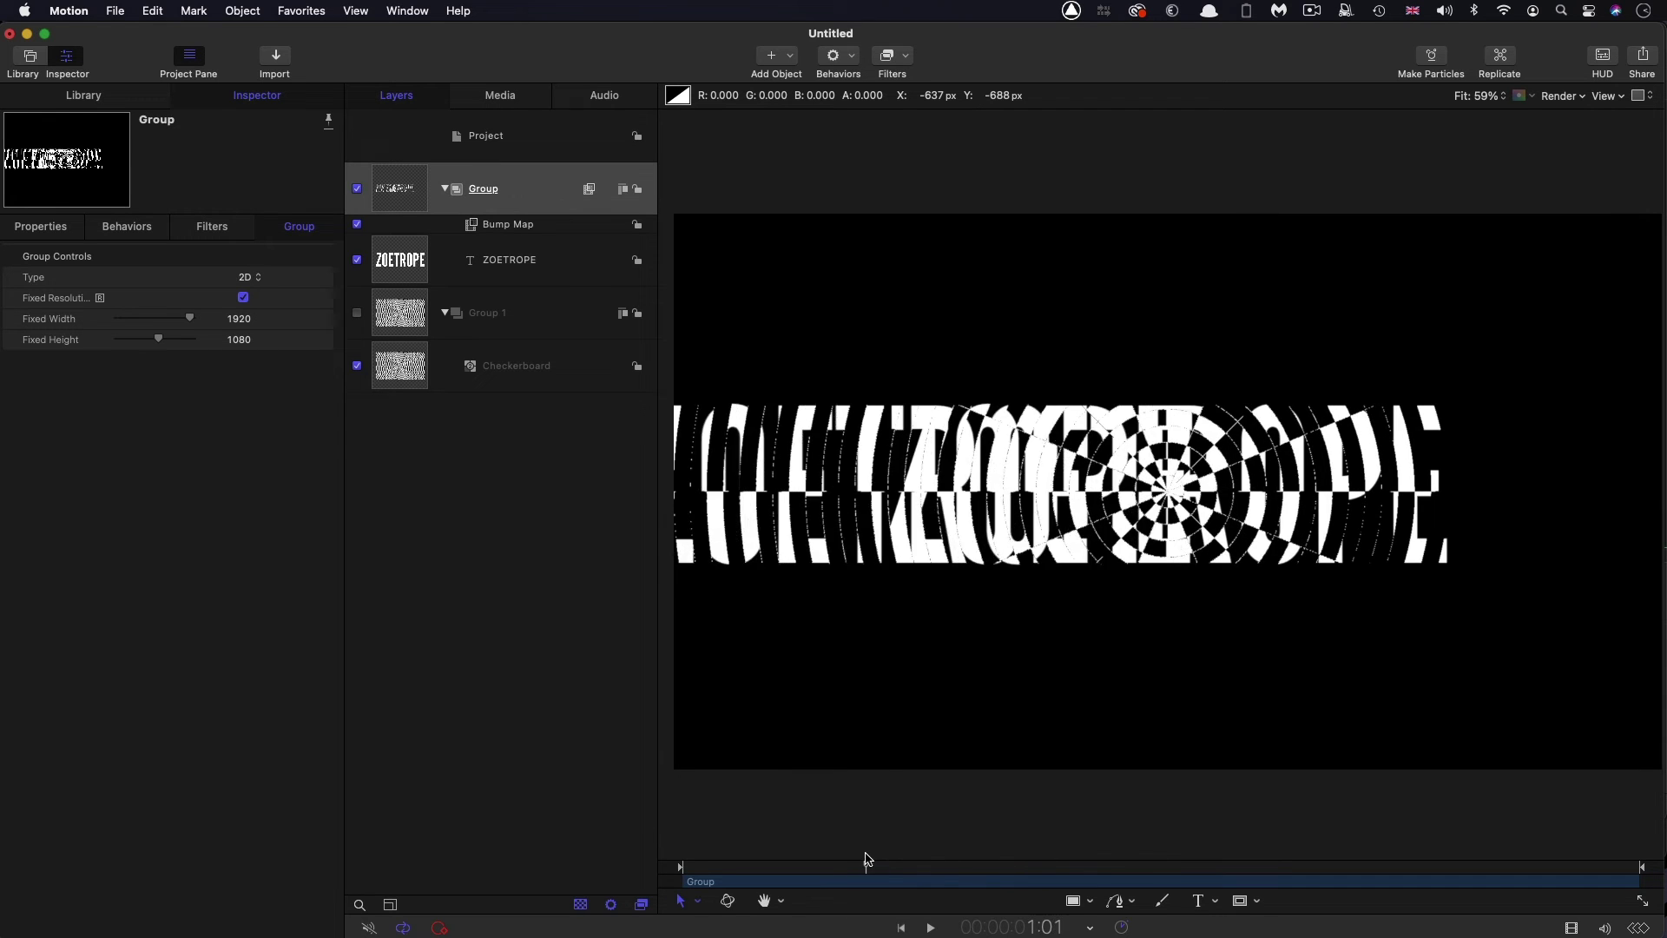
pyautogui.press('space')
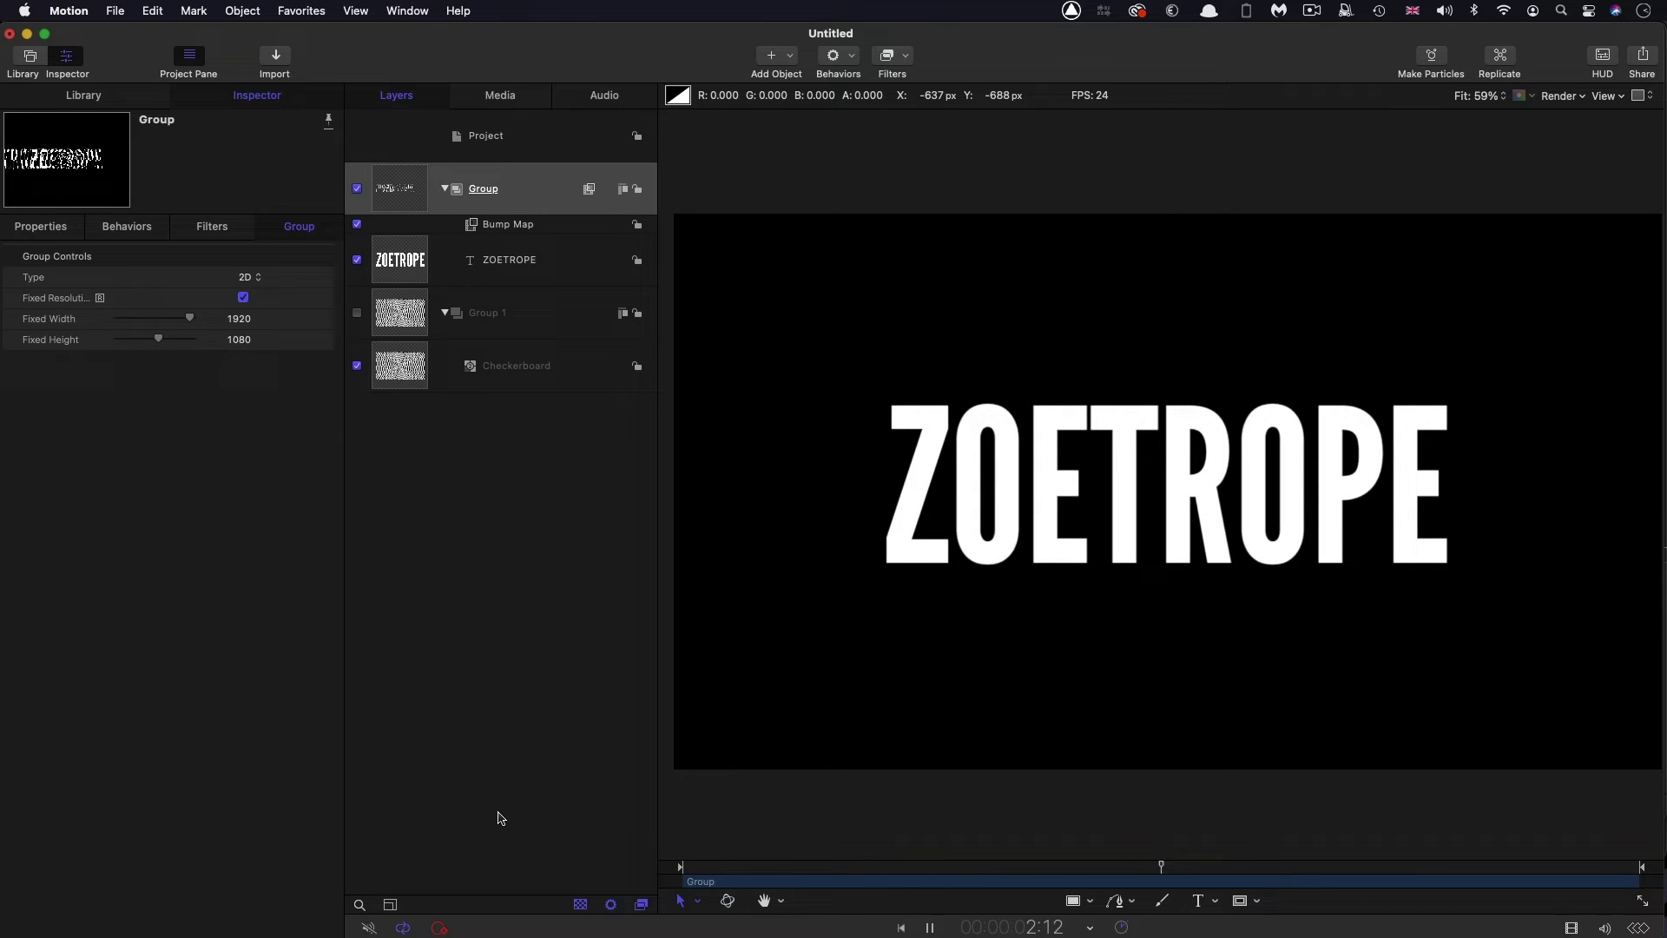
pyautogui.moveTo(986, 868); pyautogui.dragTo(905, 868)
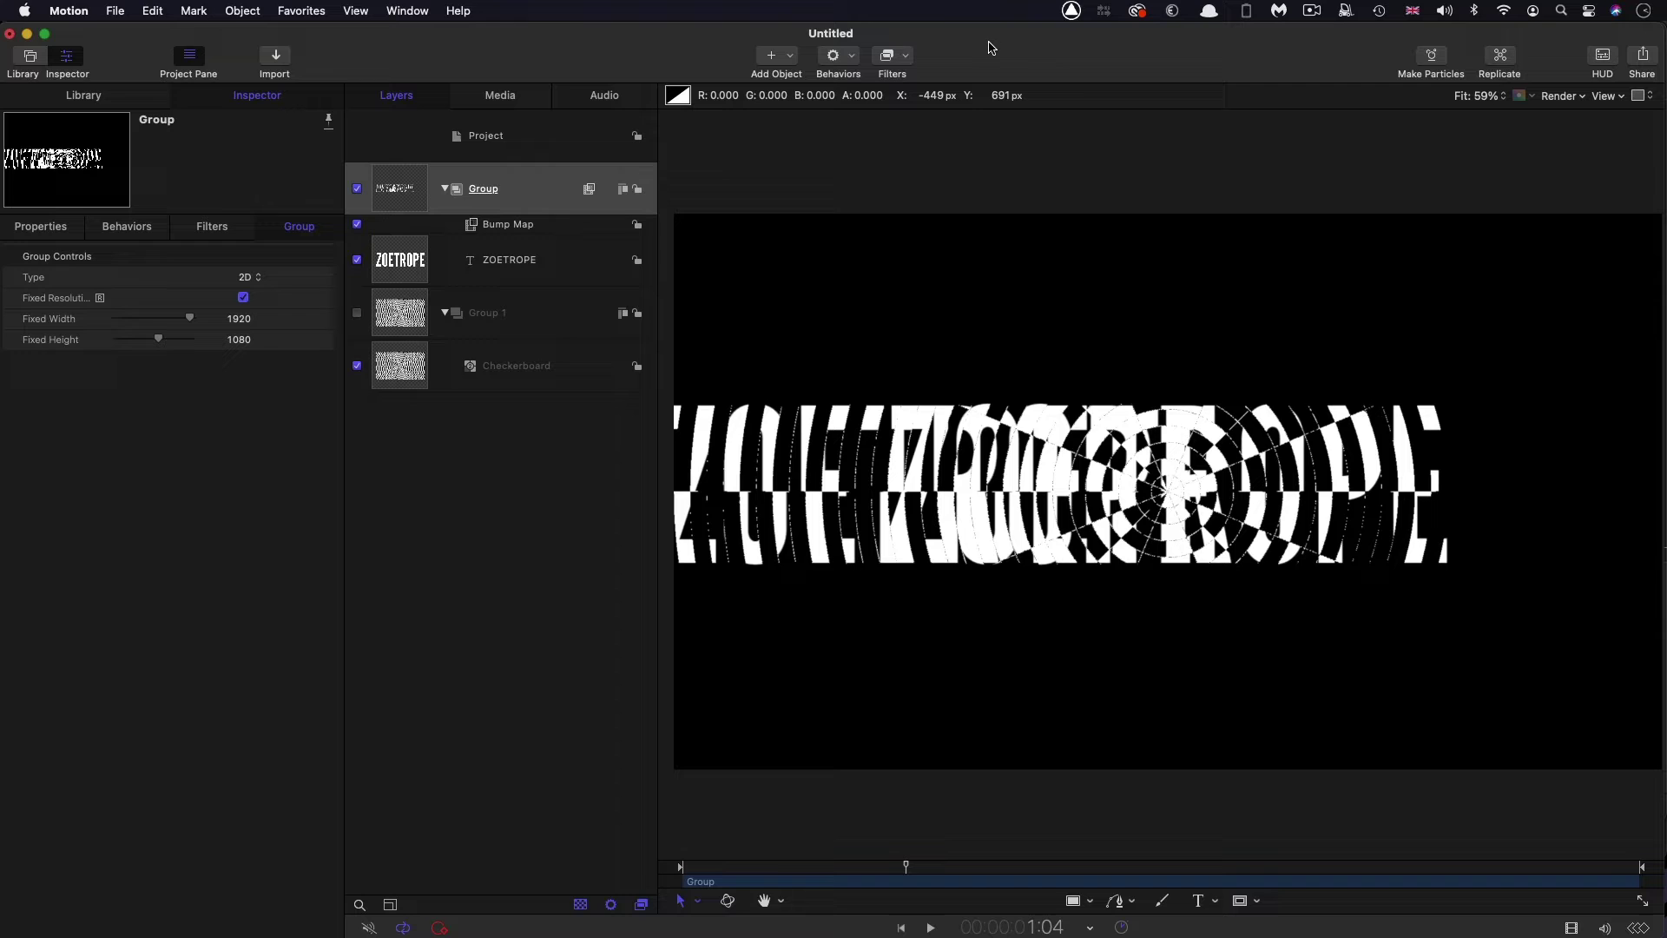
# - Add Blur > Gaussian Blur and Color > Threshold filters to the Group
pyautogui.click(907, 57)
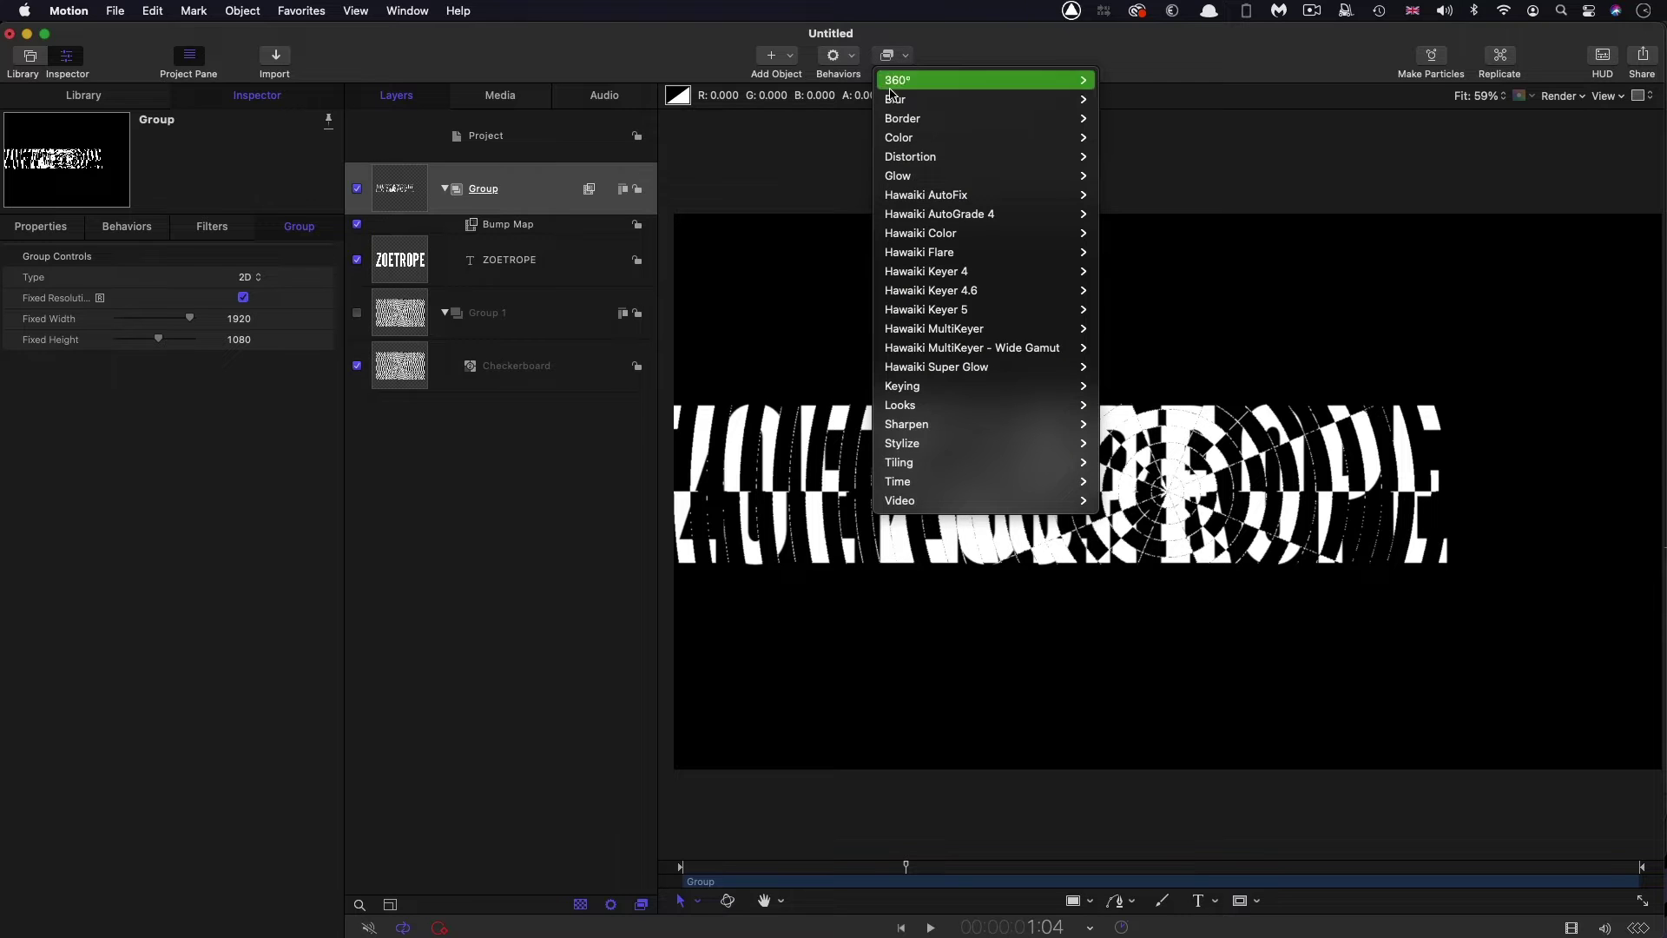
pyautogui.moveTo(955, 99)
pyautogui.click(1142, 194)
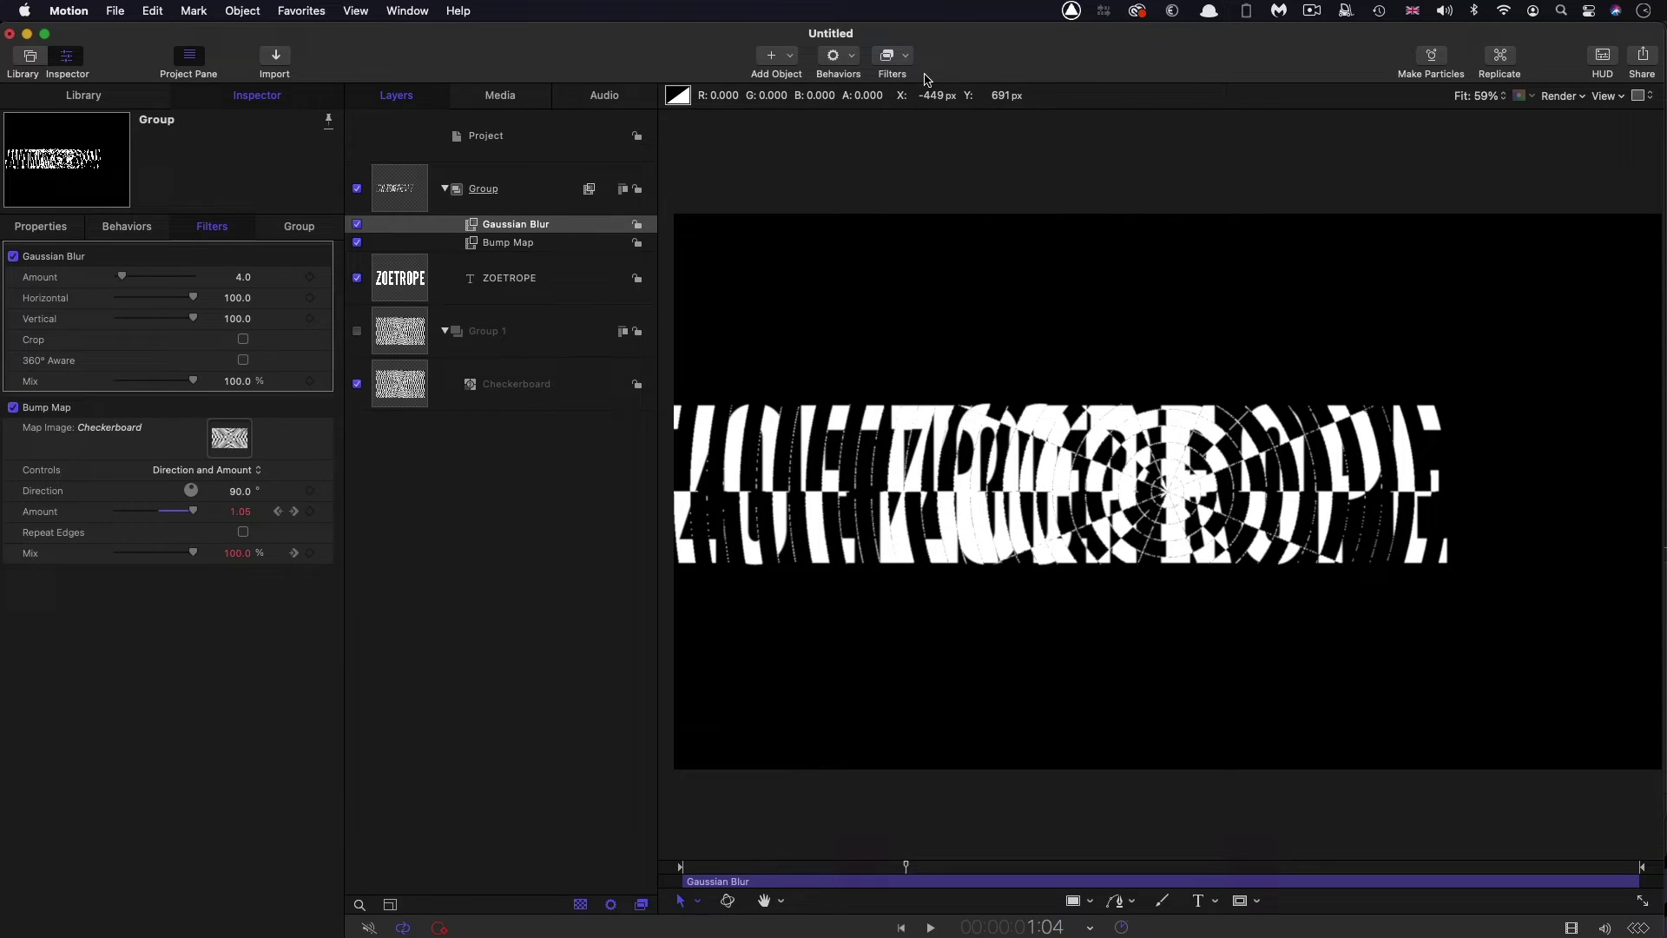
pyautogui.click(903, 57)
pyautogui.moveTo(891, 139)
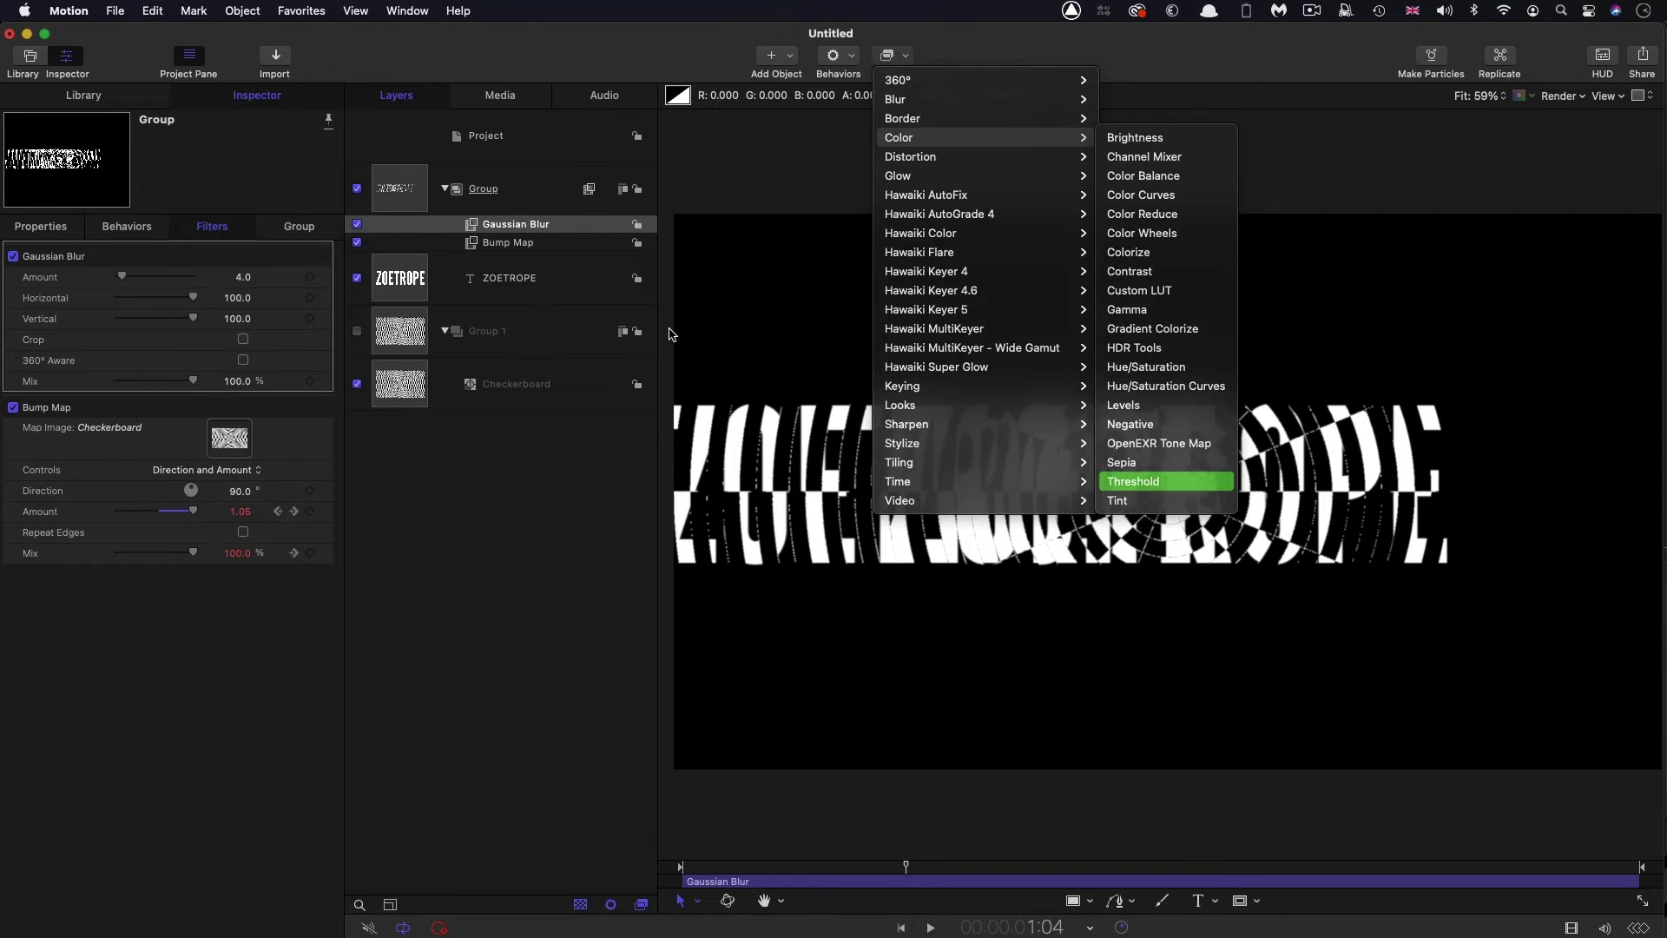
pyautogui.click(1133, 481)
pyautogui.click(1024, 928)
# - At 1:16, keyframe the Gaussian Blur Amount at 120
pyautogui.write('116')
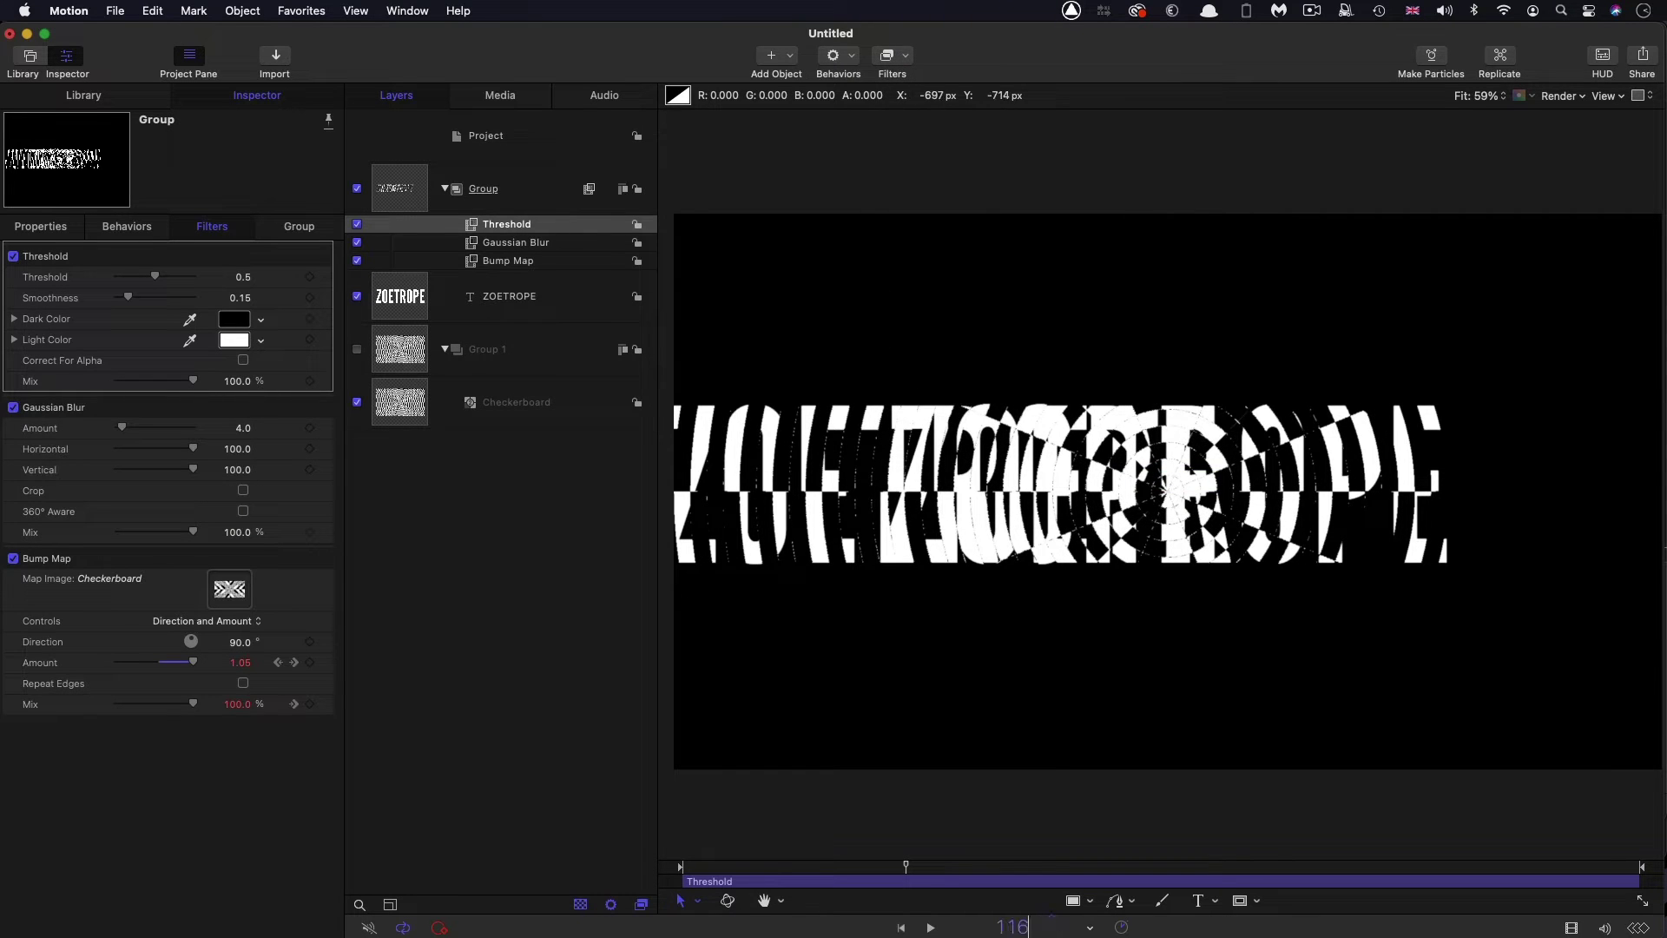
pyautogui.press('Return')
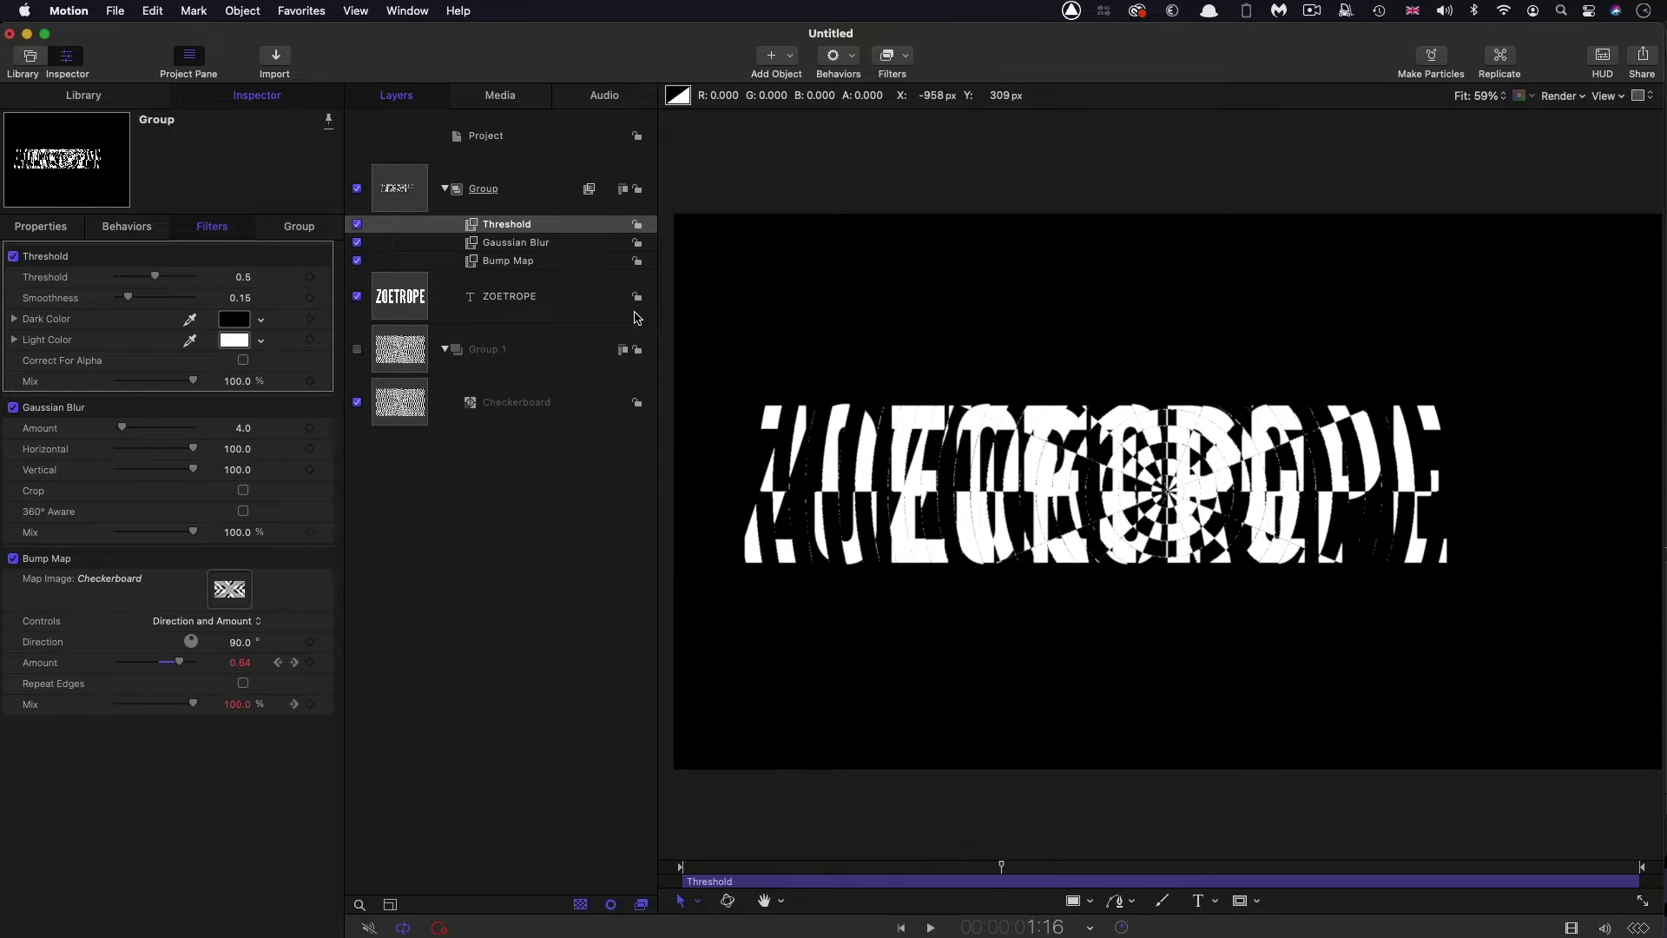
pyautogui.click(310, 428)
pyautogui.click(243, 428)
pyautogui.write('120')
pyautogui.press('Return')
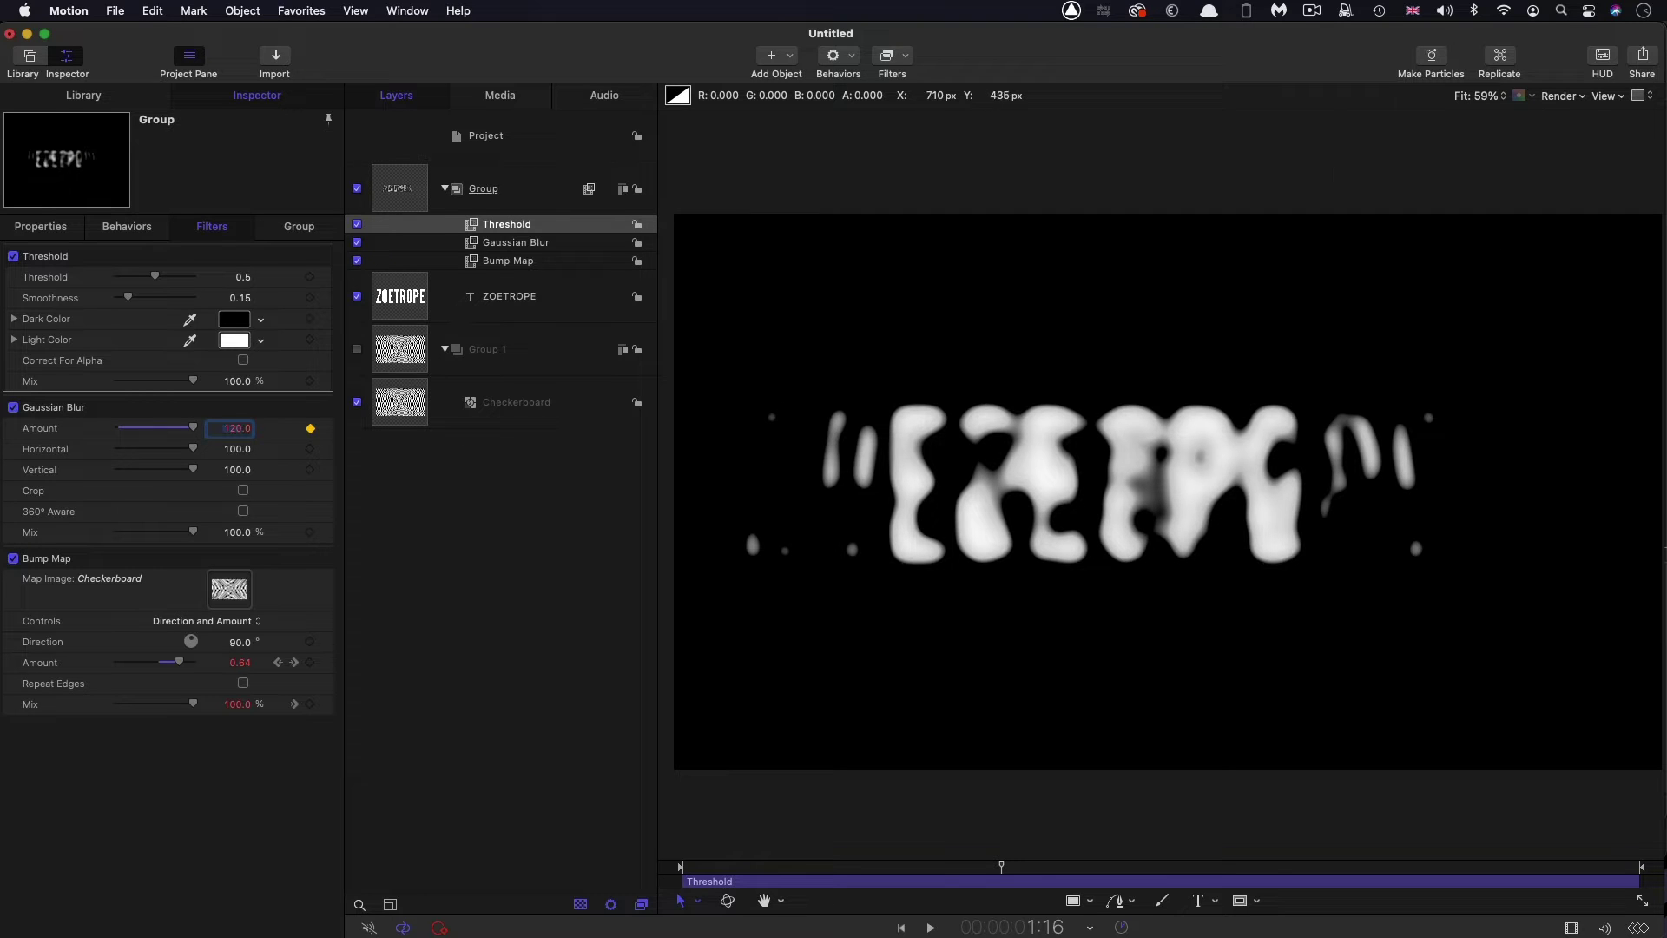
# - At 2:05, set the blur Amount to 12 and scrub through the transition
pyautogui.click(1034, 926)
pyautogui.write('2:05')
pyautogui.press('Return')
pyautogui.click(236, 427)
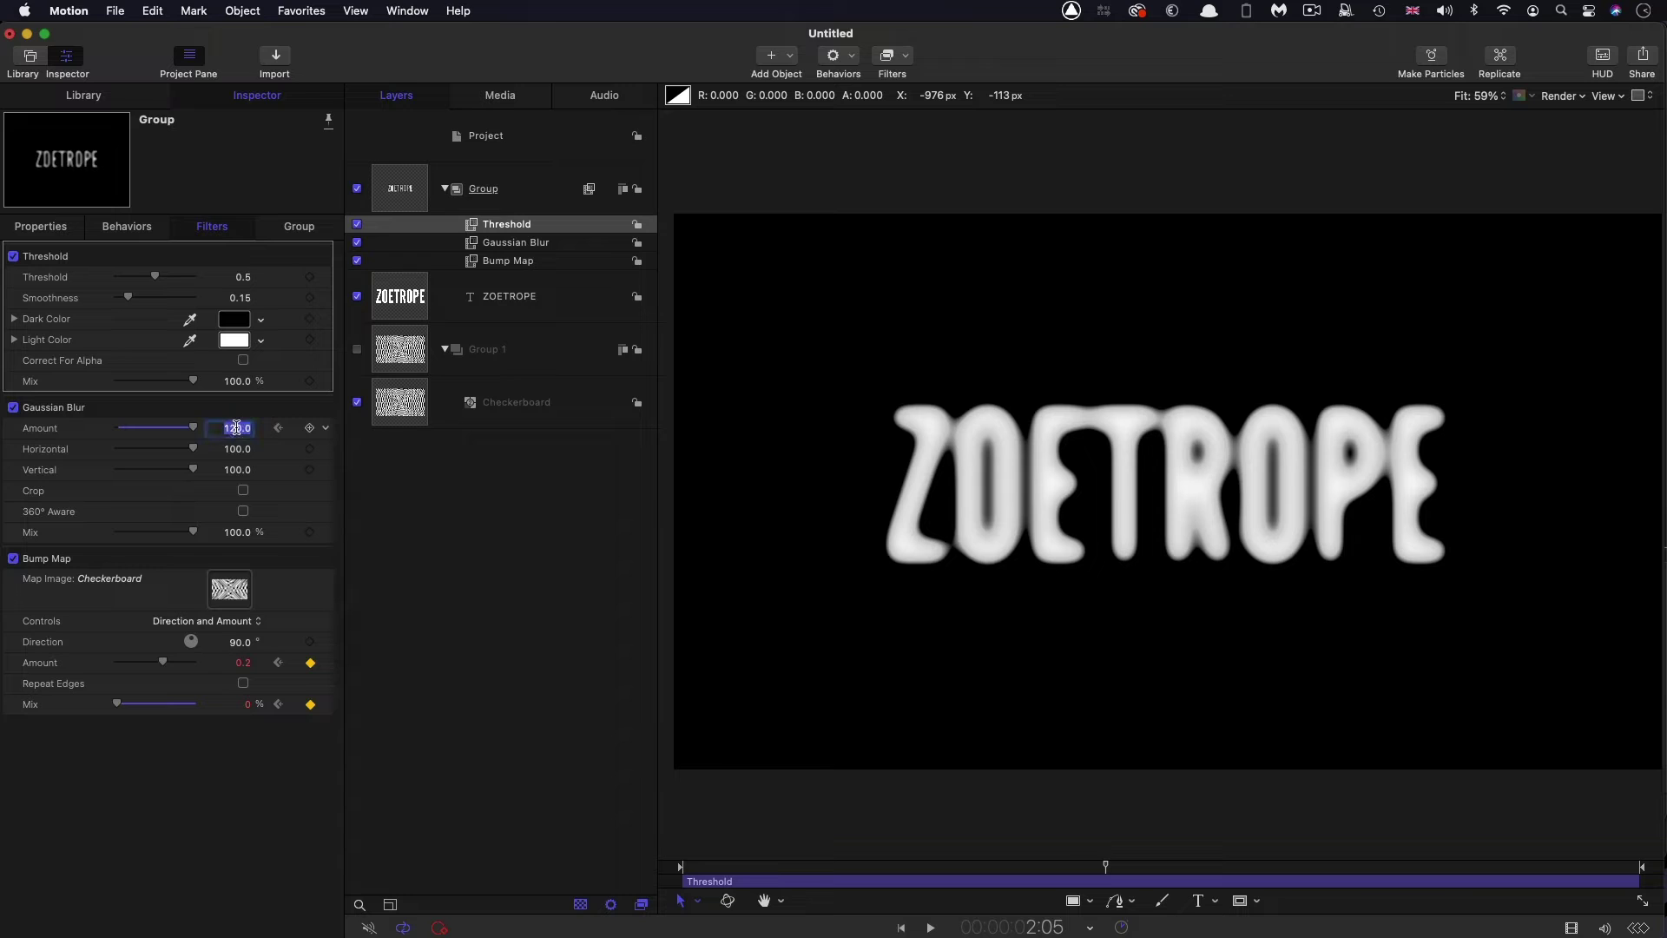
pyautogui.write('12')
pyautogui.press('Return')
pyautogui.moveTo(726, 867); pyautogui.dragTo(1028, 888)
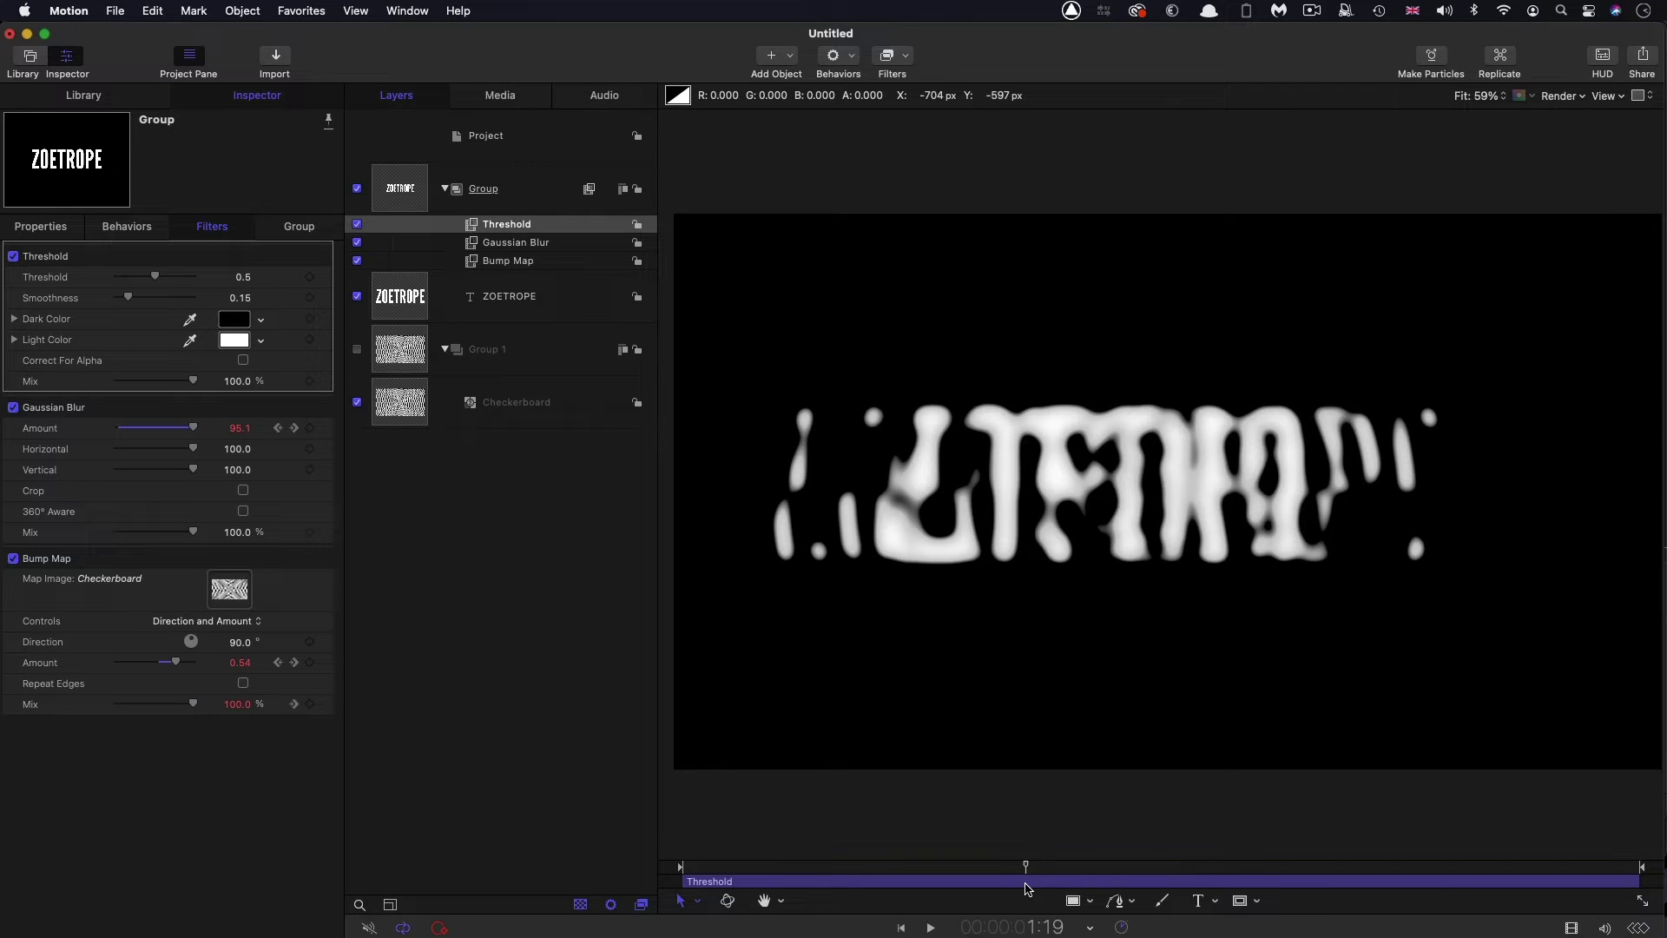
pyautogui.moveTo(1027, 887); pyautogui.dragTo(1035, 887)
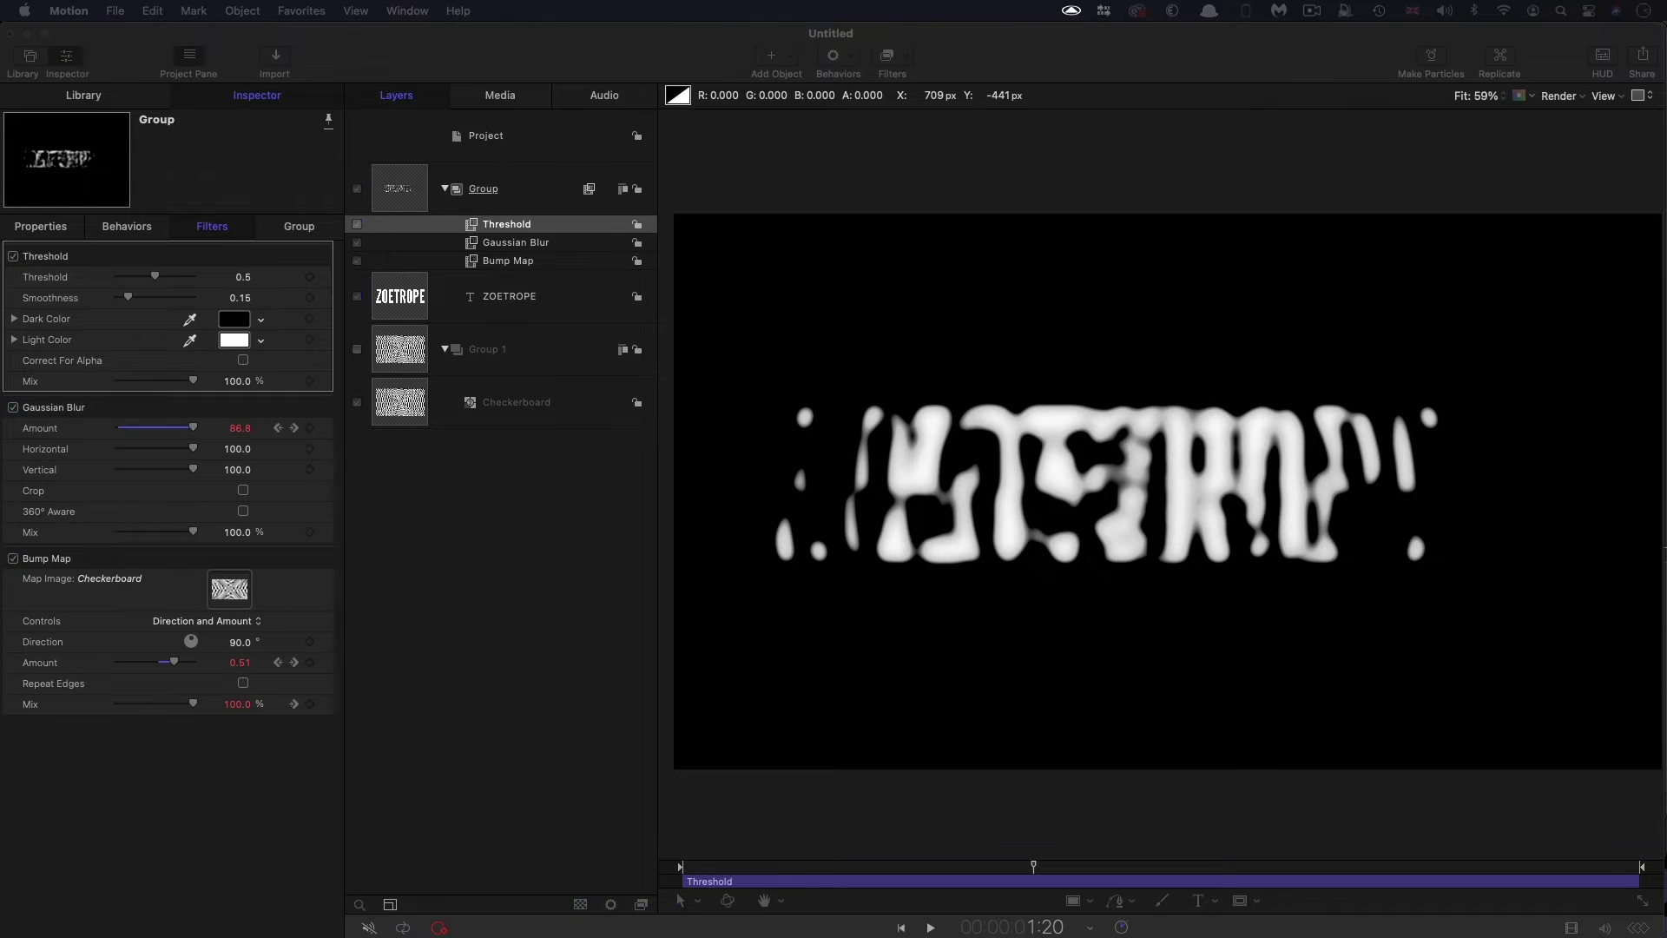
# - Set Threshold to 0.8 and Smoothness to 0.06, then play back the crisper blobs
pyautogui.click(245, 277)
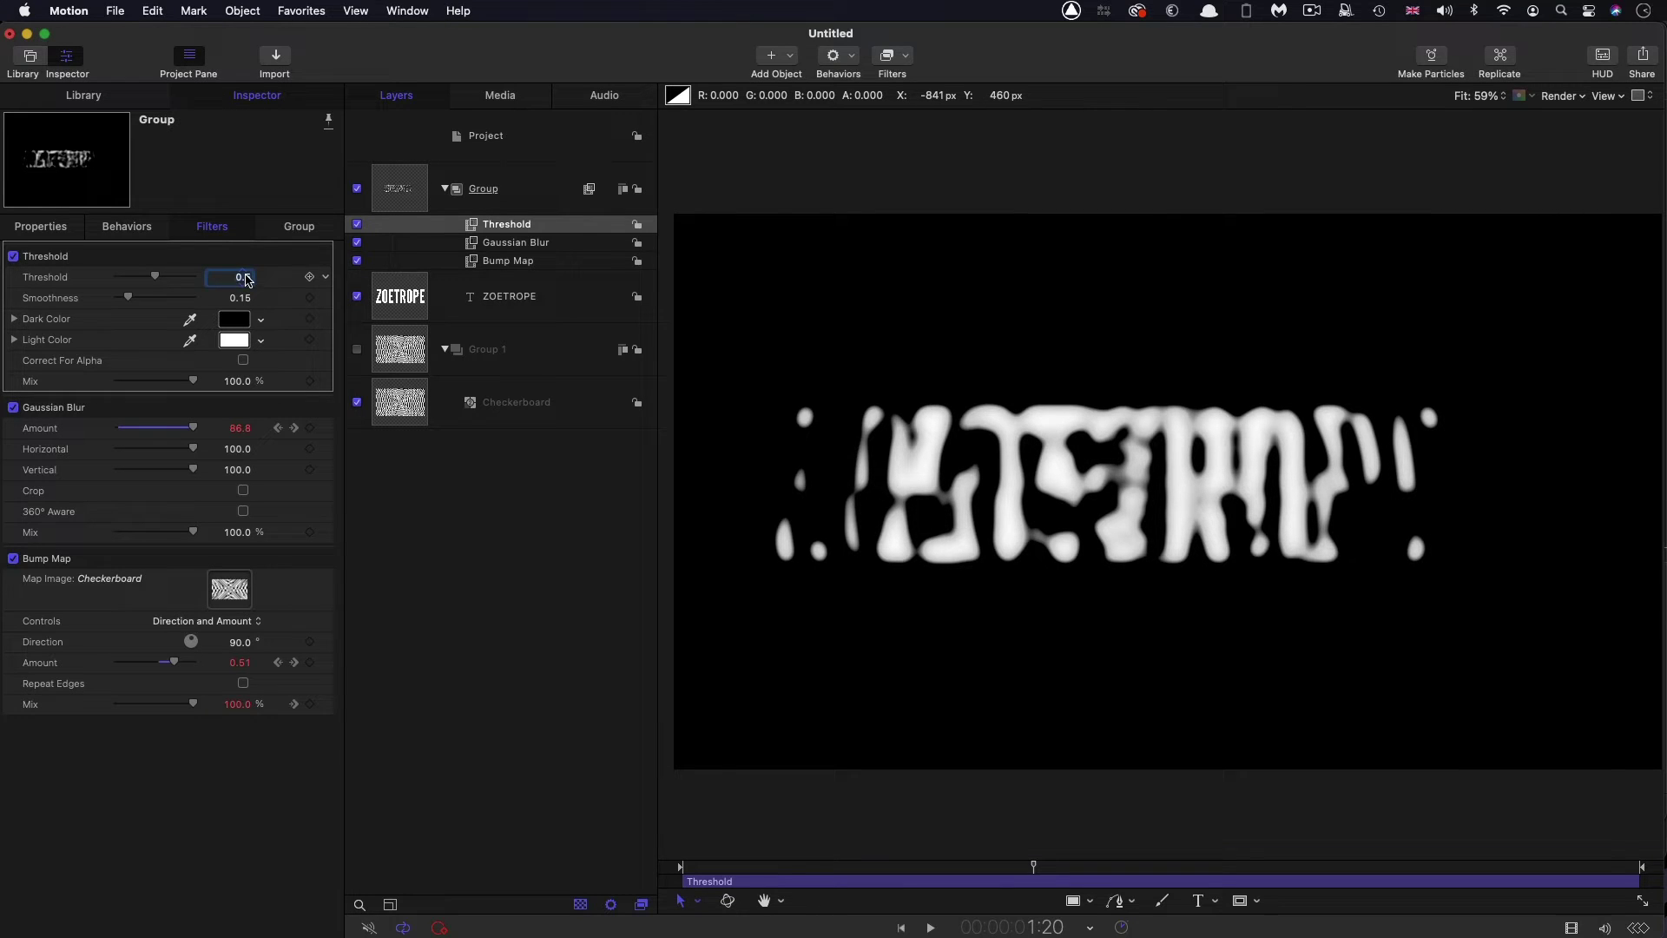
pyautogui.write('.8')
pyautogui.press('Return')
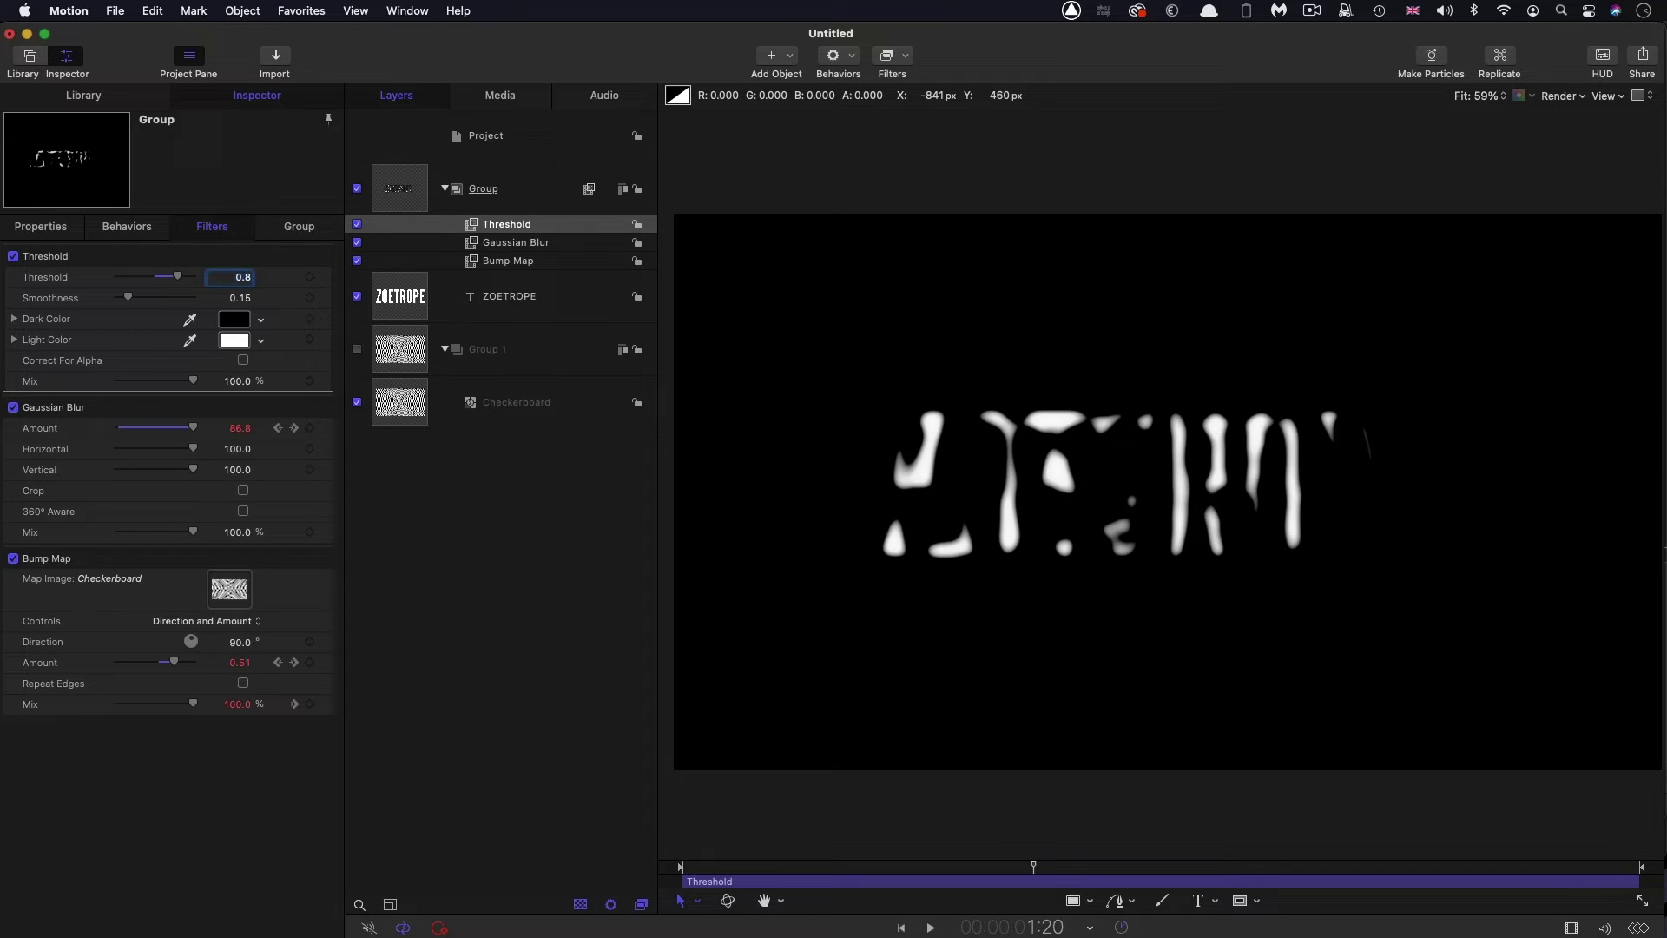
pyautogui.press('Tab')
pyautogui.press('Return')
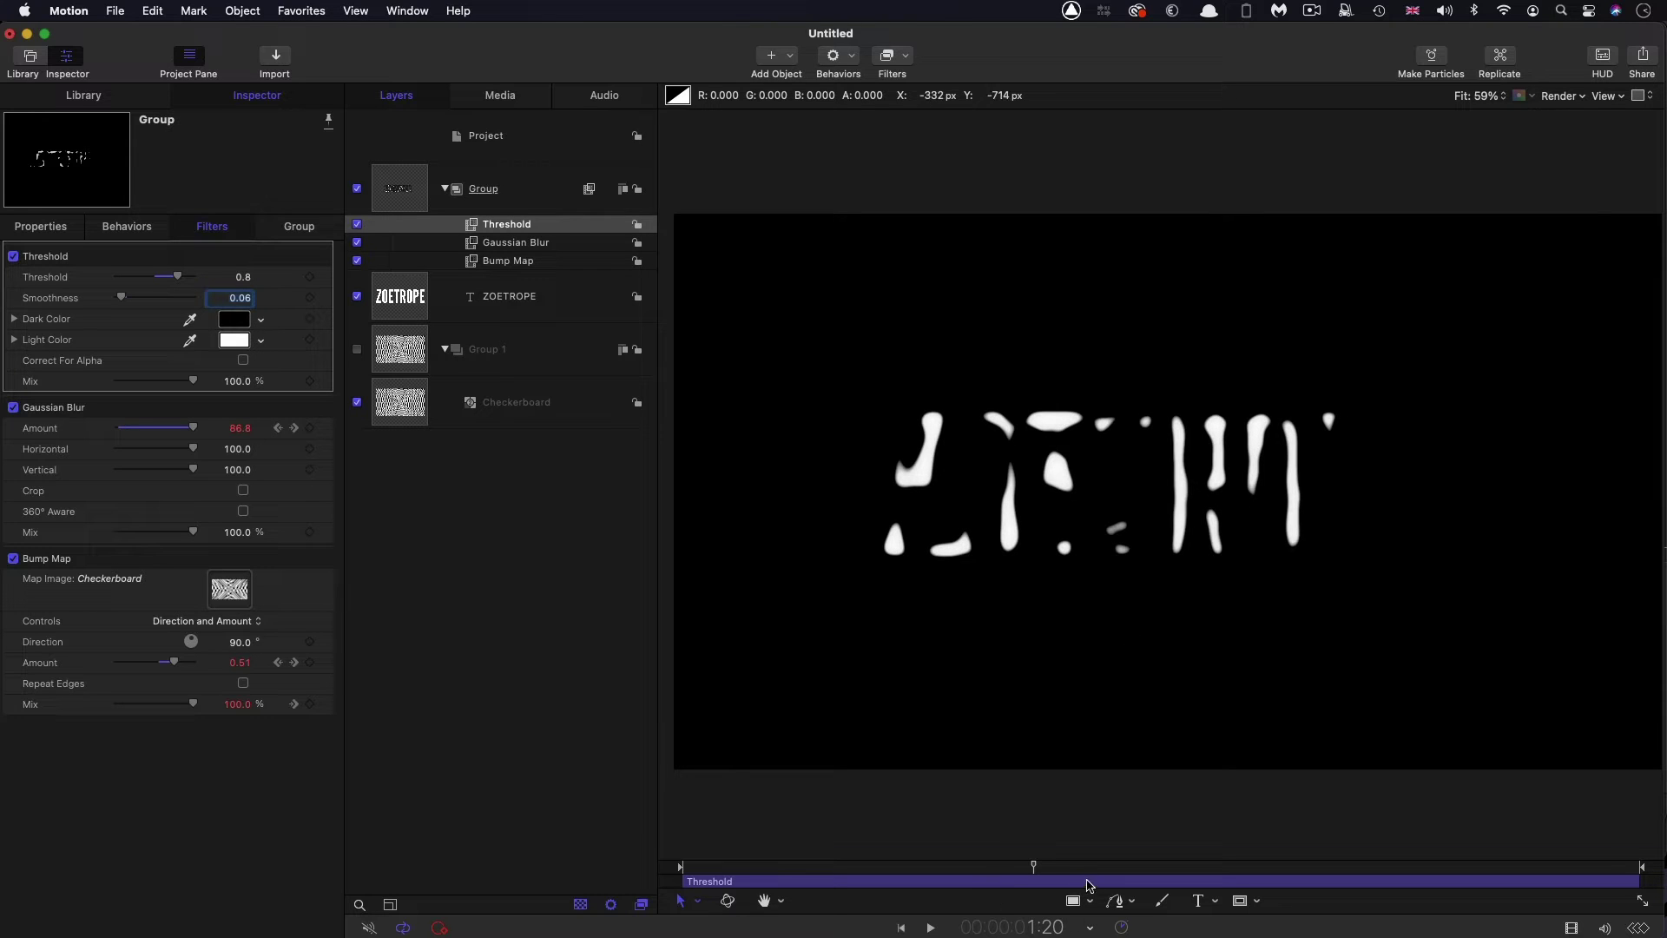
pyautogui.press('space')
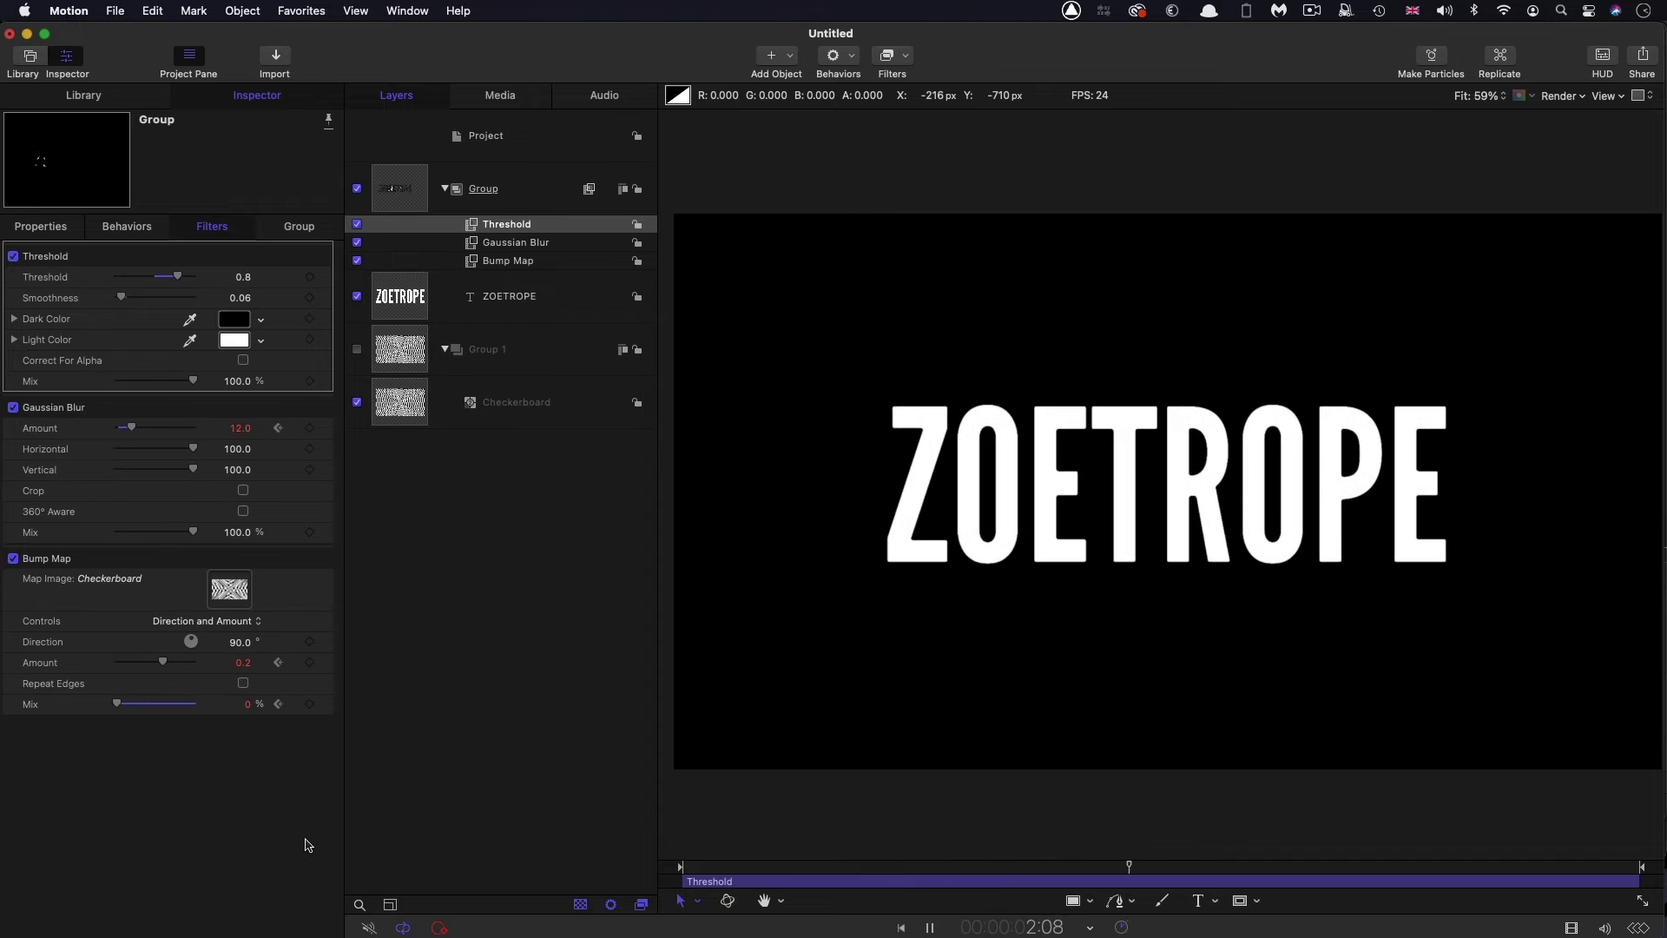
pyautogui.press('space')
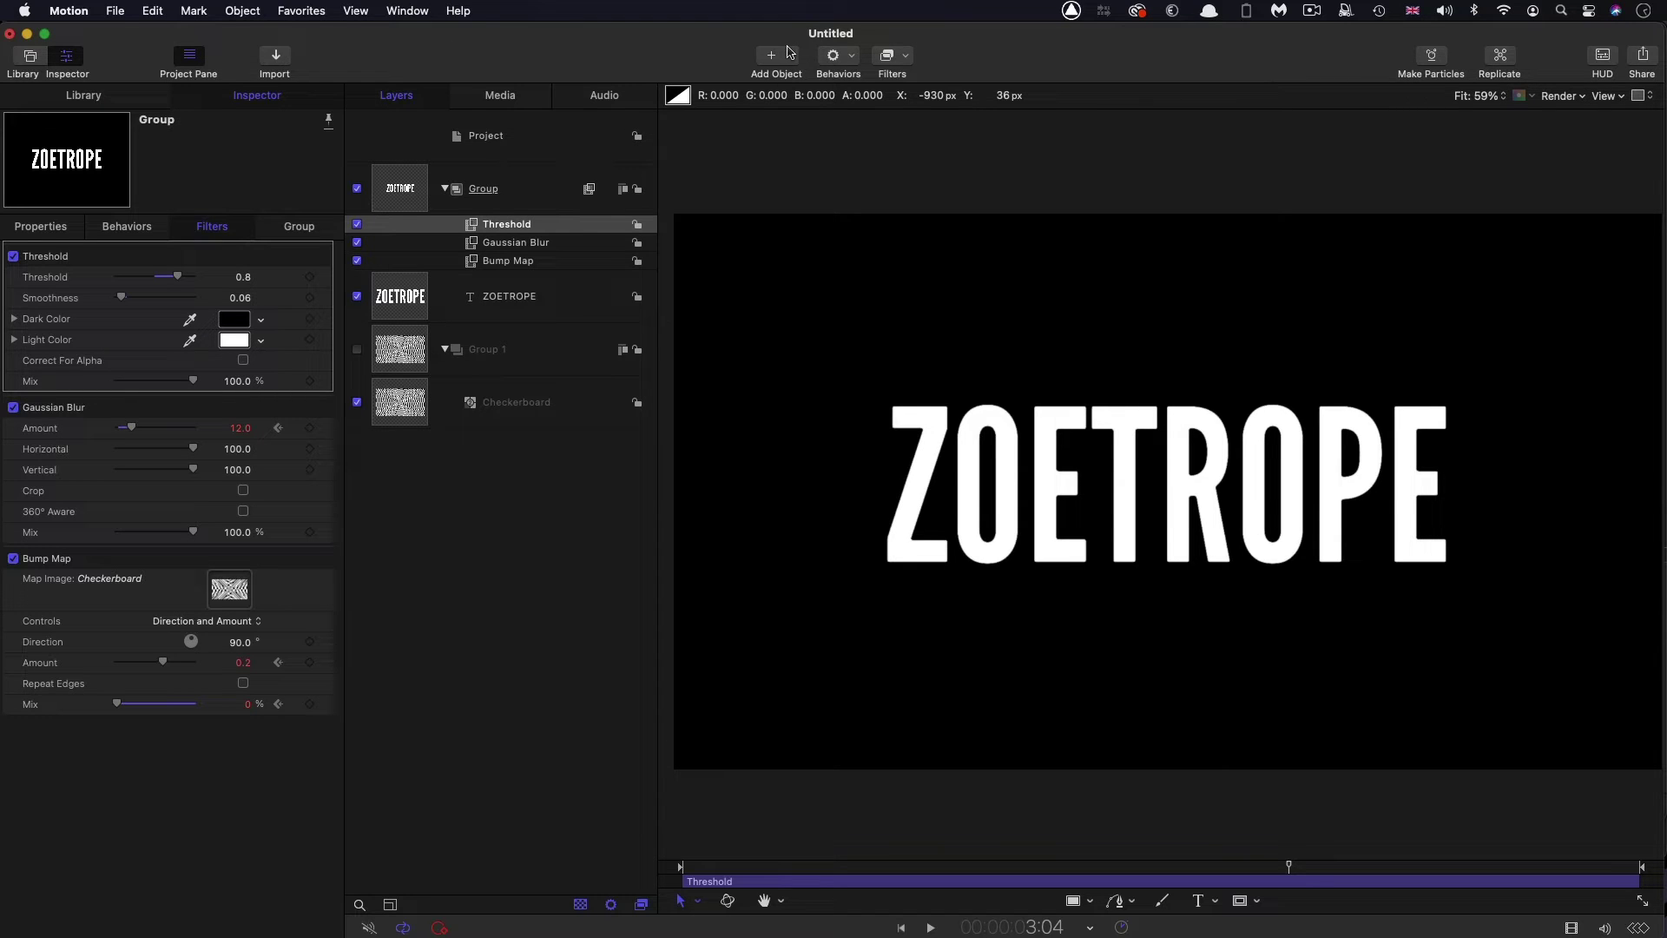
# - Create Group 2 and add a blue Color Solid generator to it
pyautogui.click(242, 10)
pyautogui.click(260, 33)
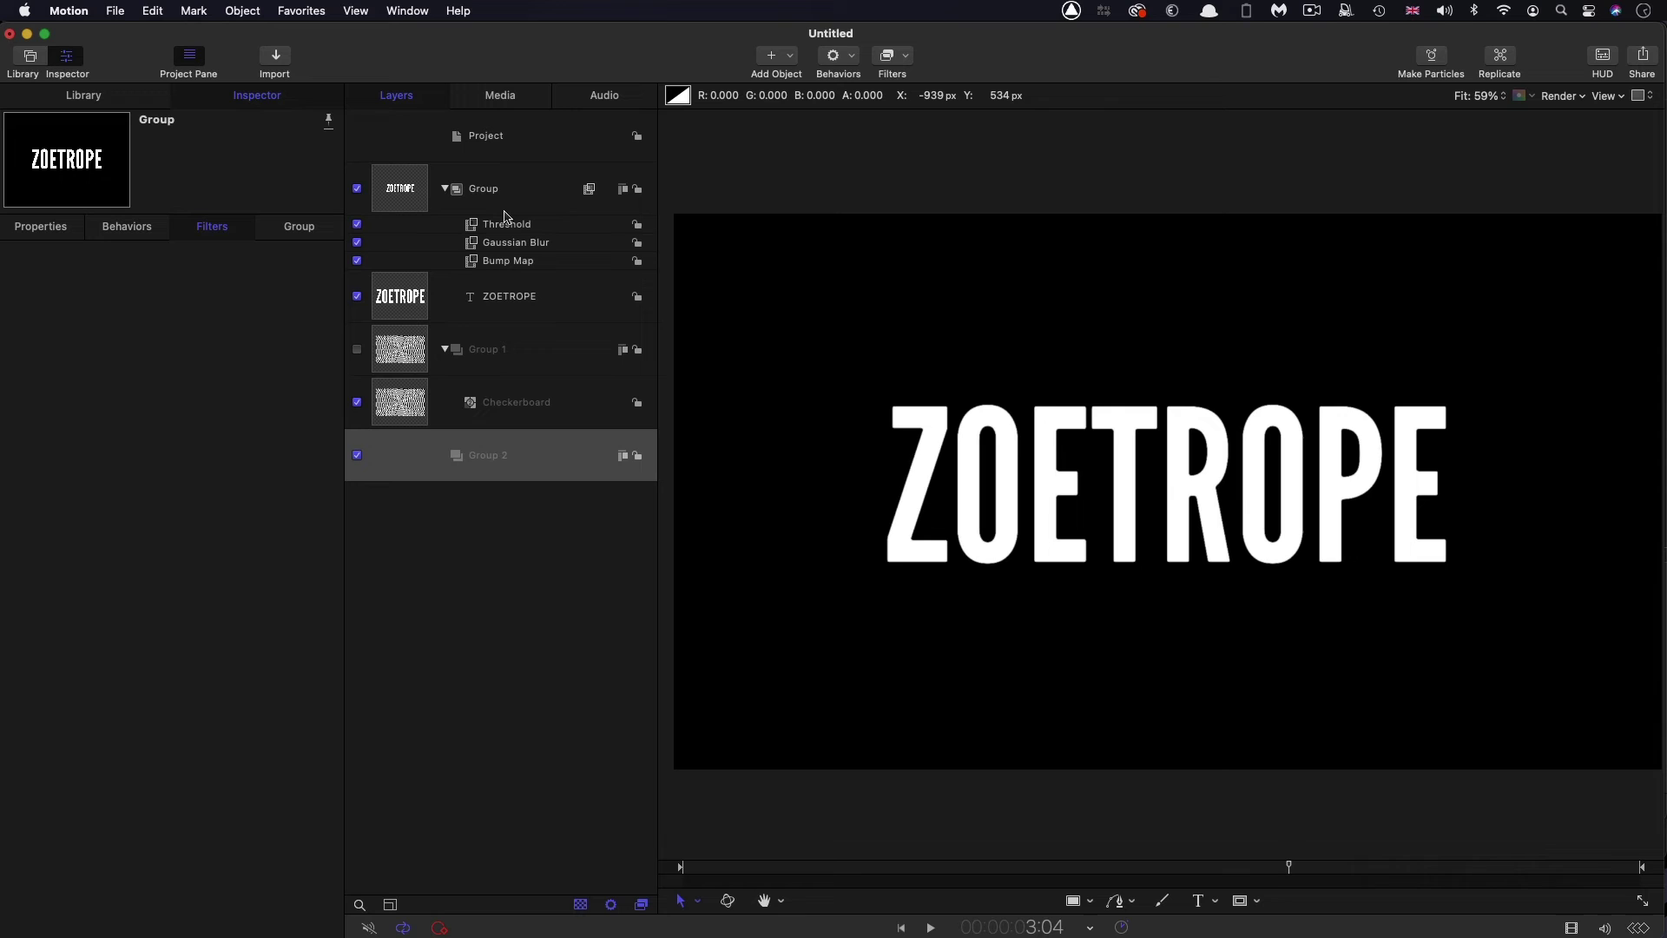
pyautogui.click(795, 55)
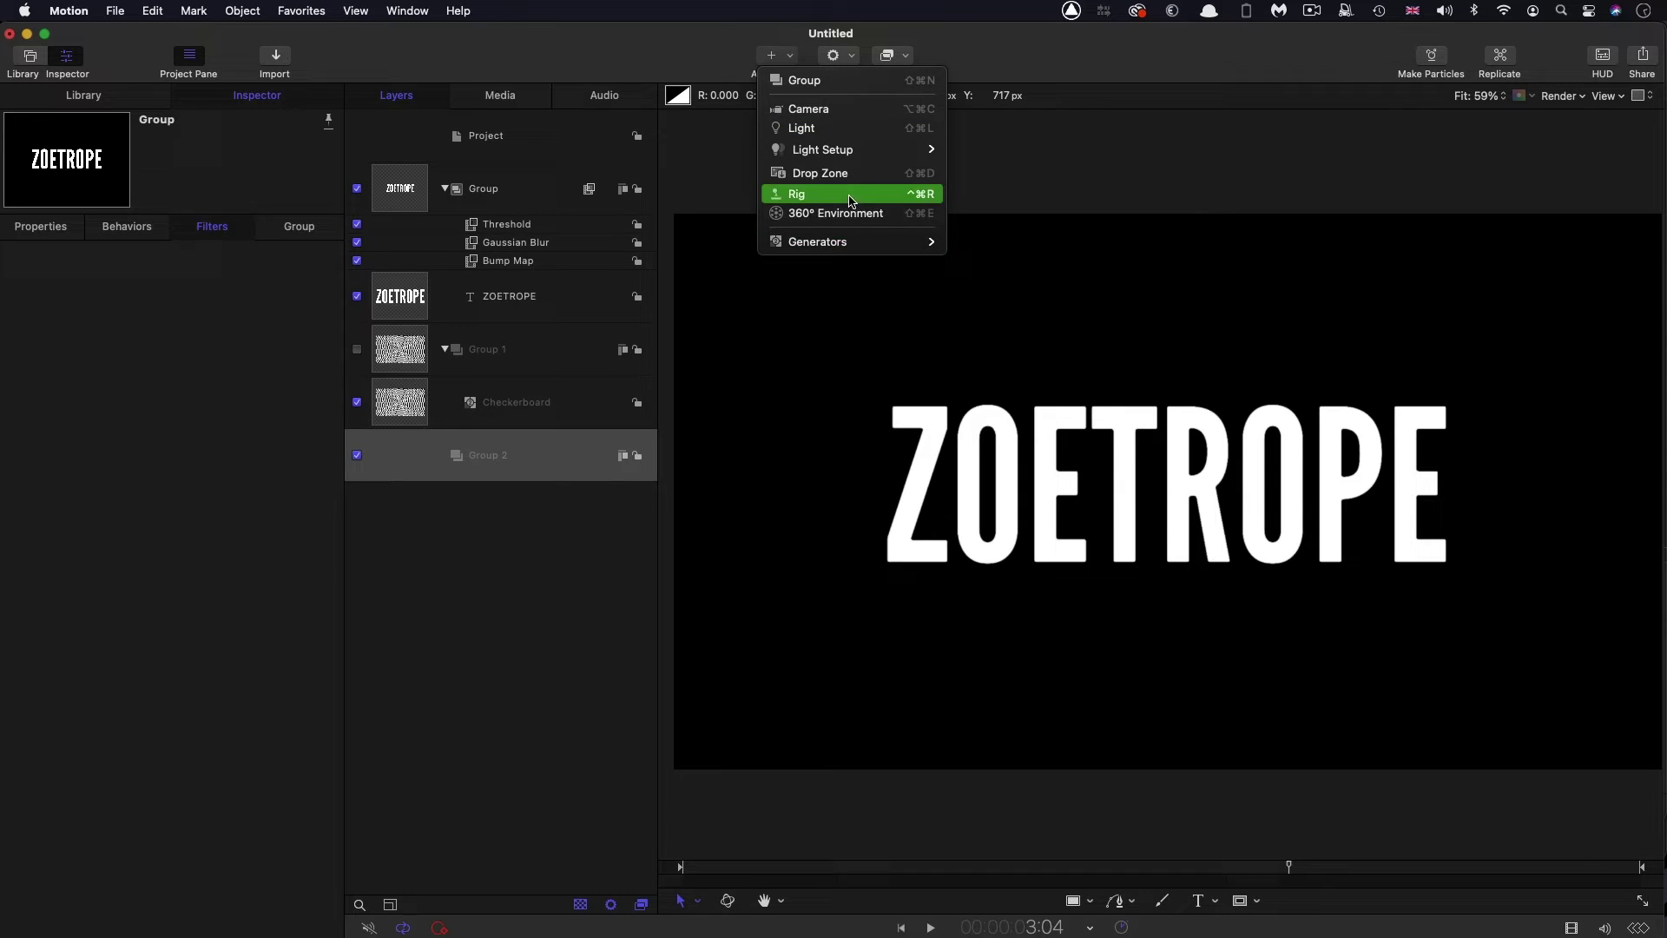
pyautogui.moveTo(849, 243)
pyautogui.moveTo(1077, 242)
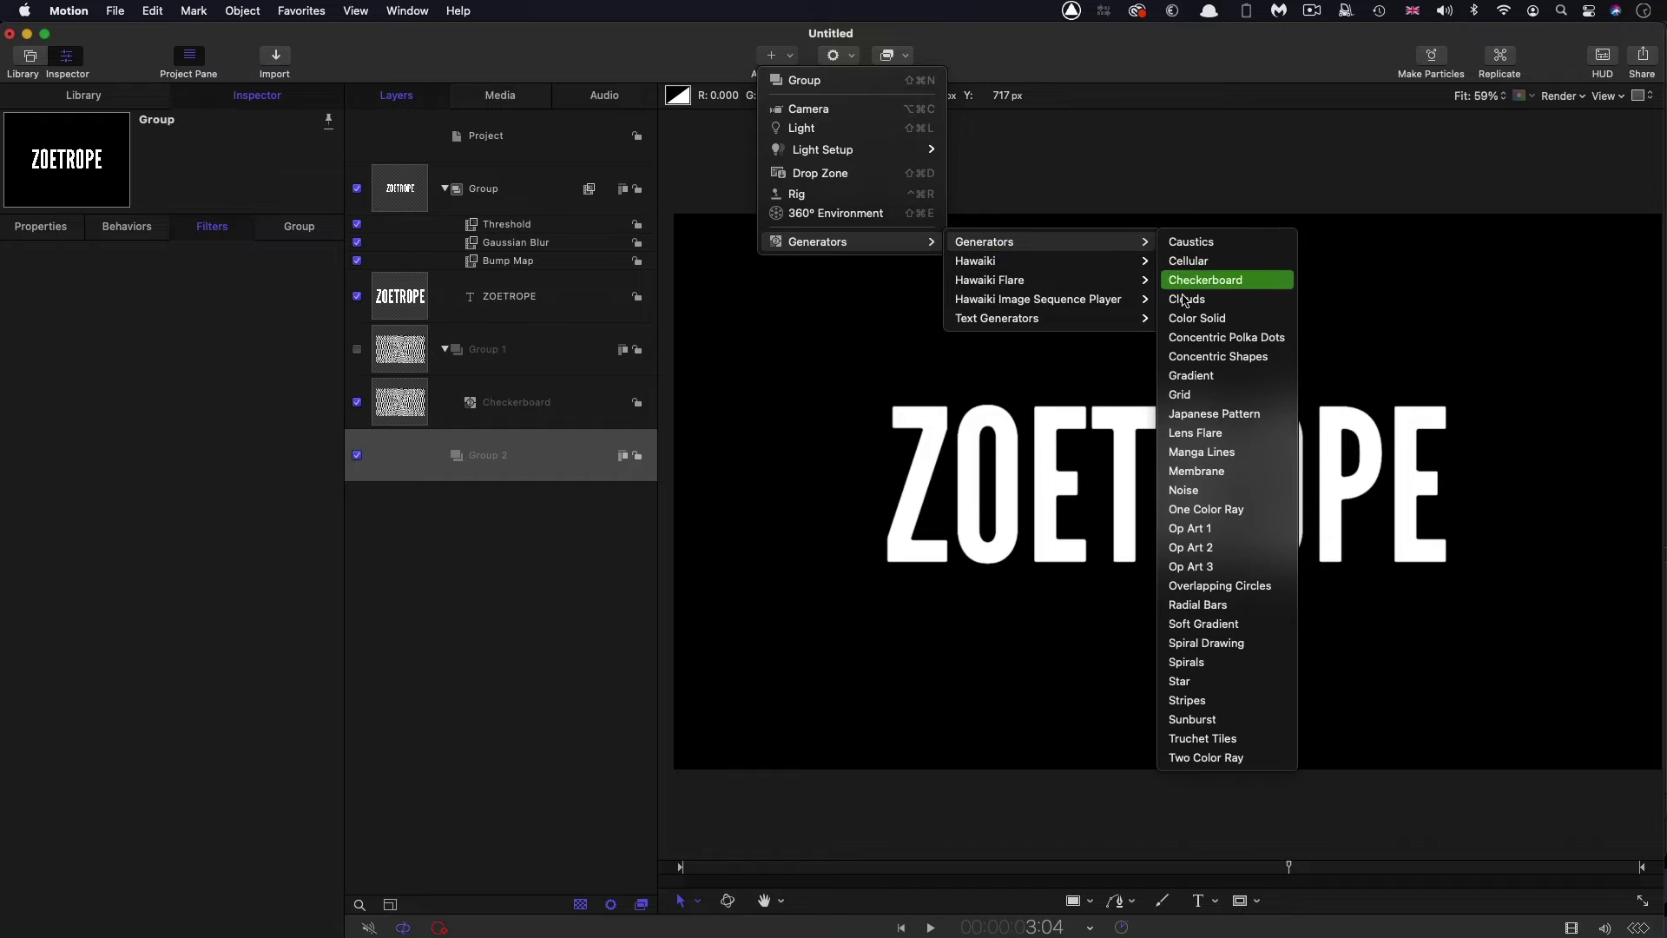
pyautogui.click(1198, 319)
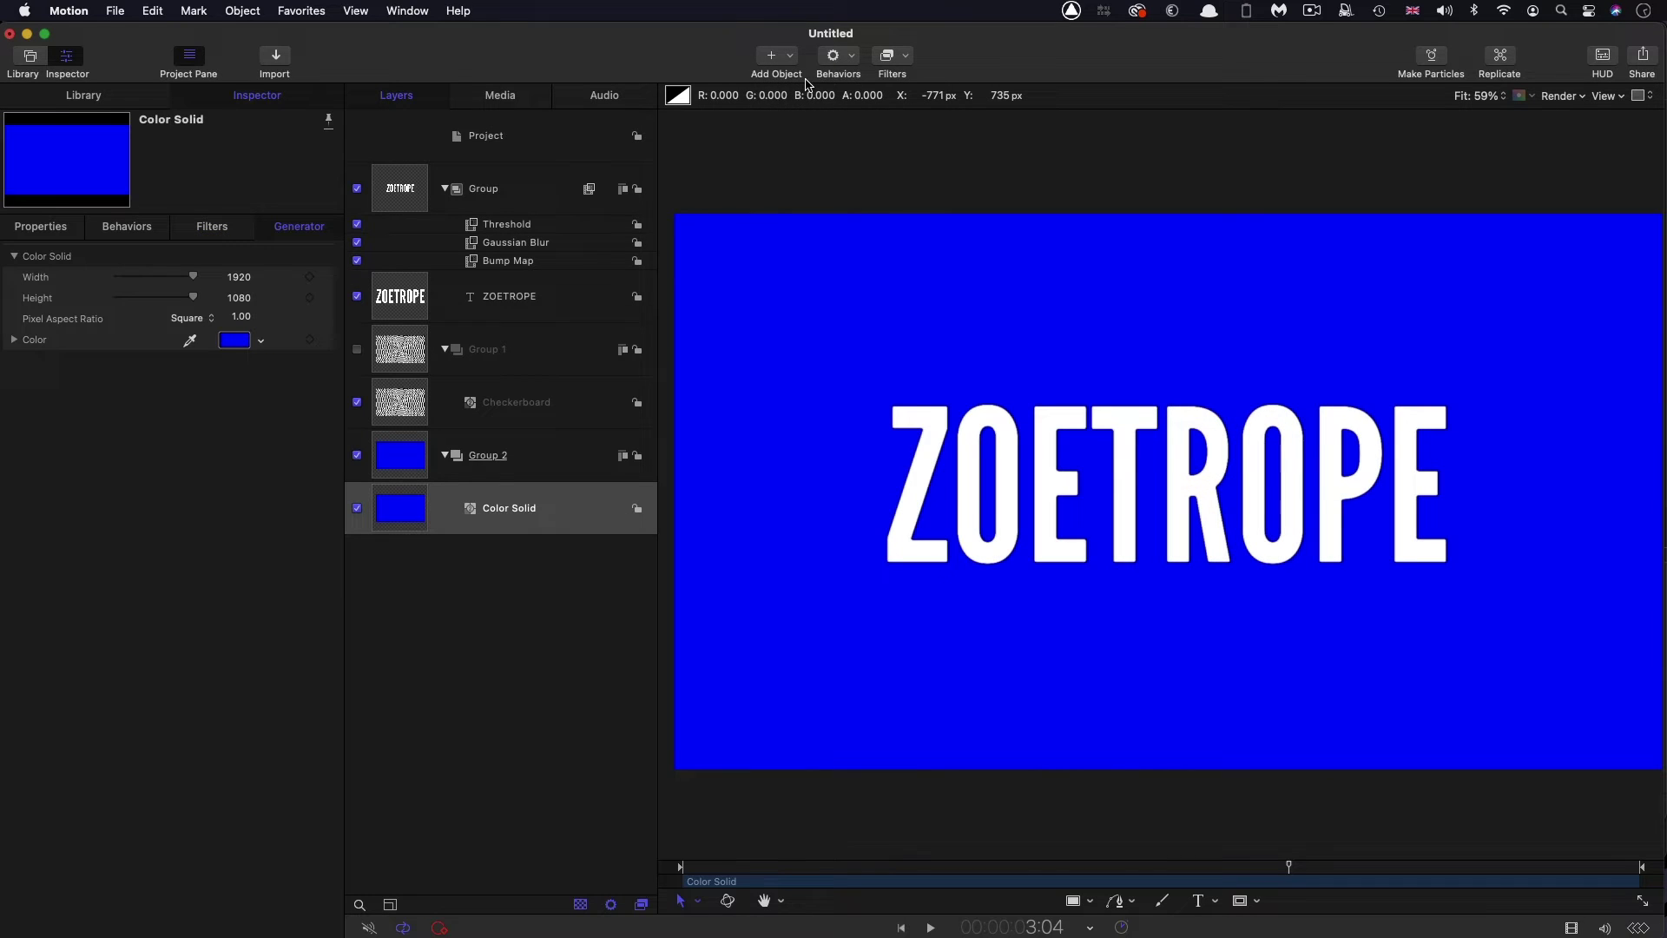
# - Add a Lens Flare generator above the color solid in Group 2
pyautogui.click(794, 54)
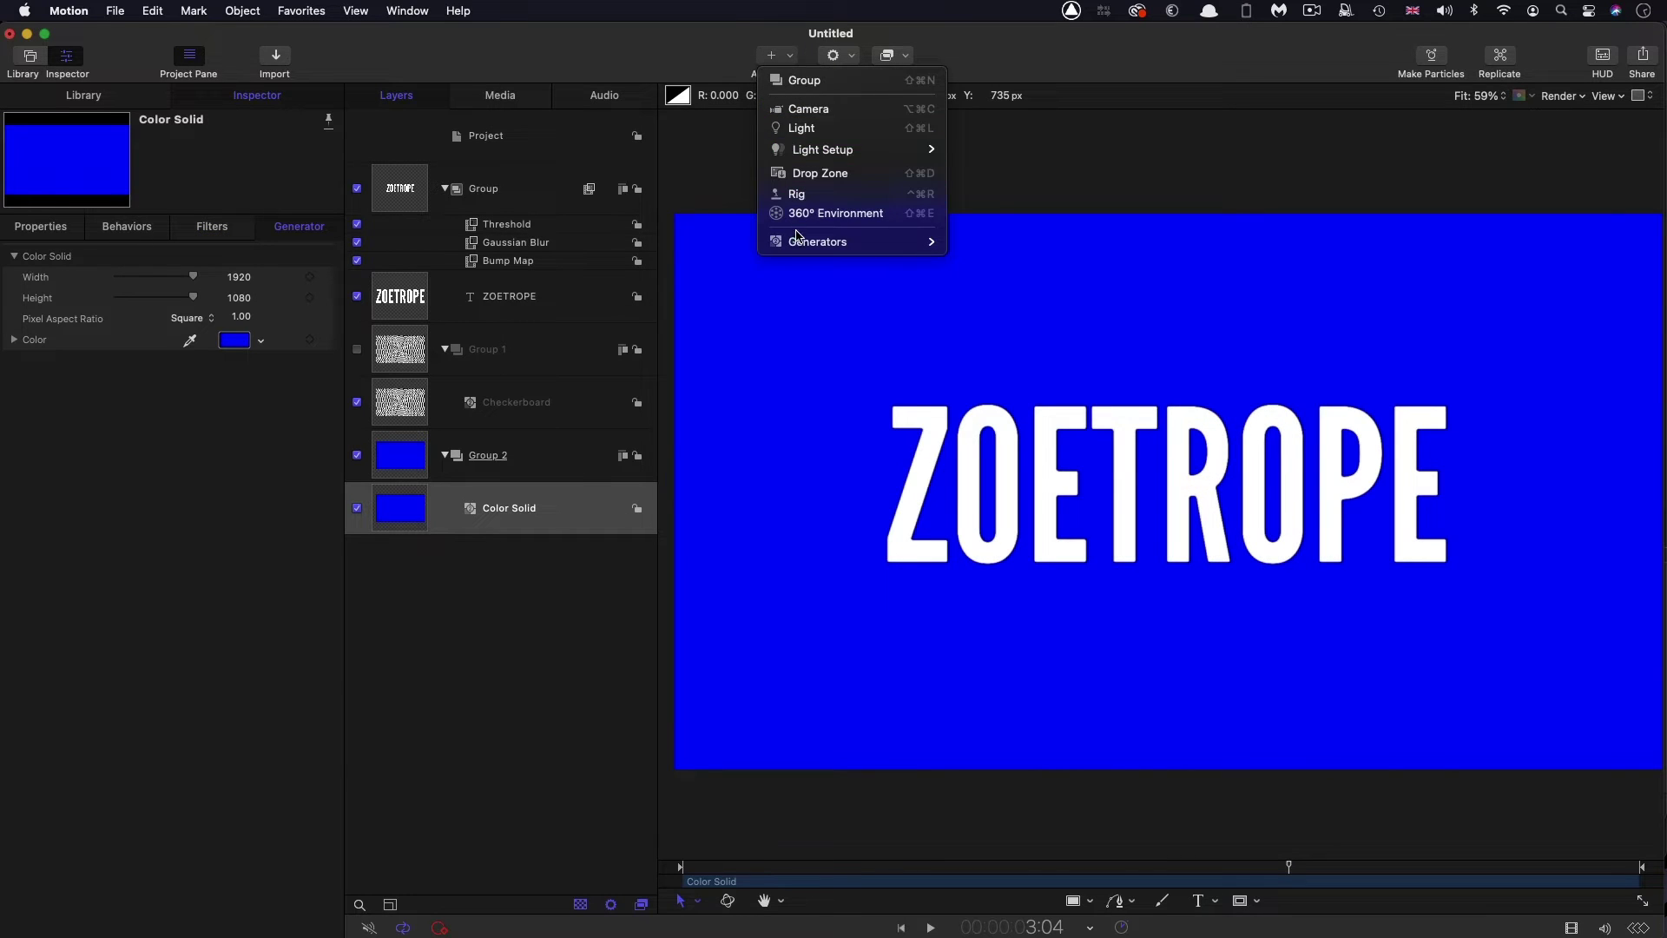
pyautogui.moveTo(798, 239)
pyautogui.moveTo(1037, 262)
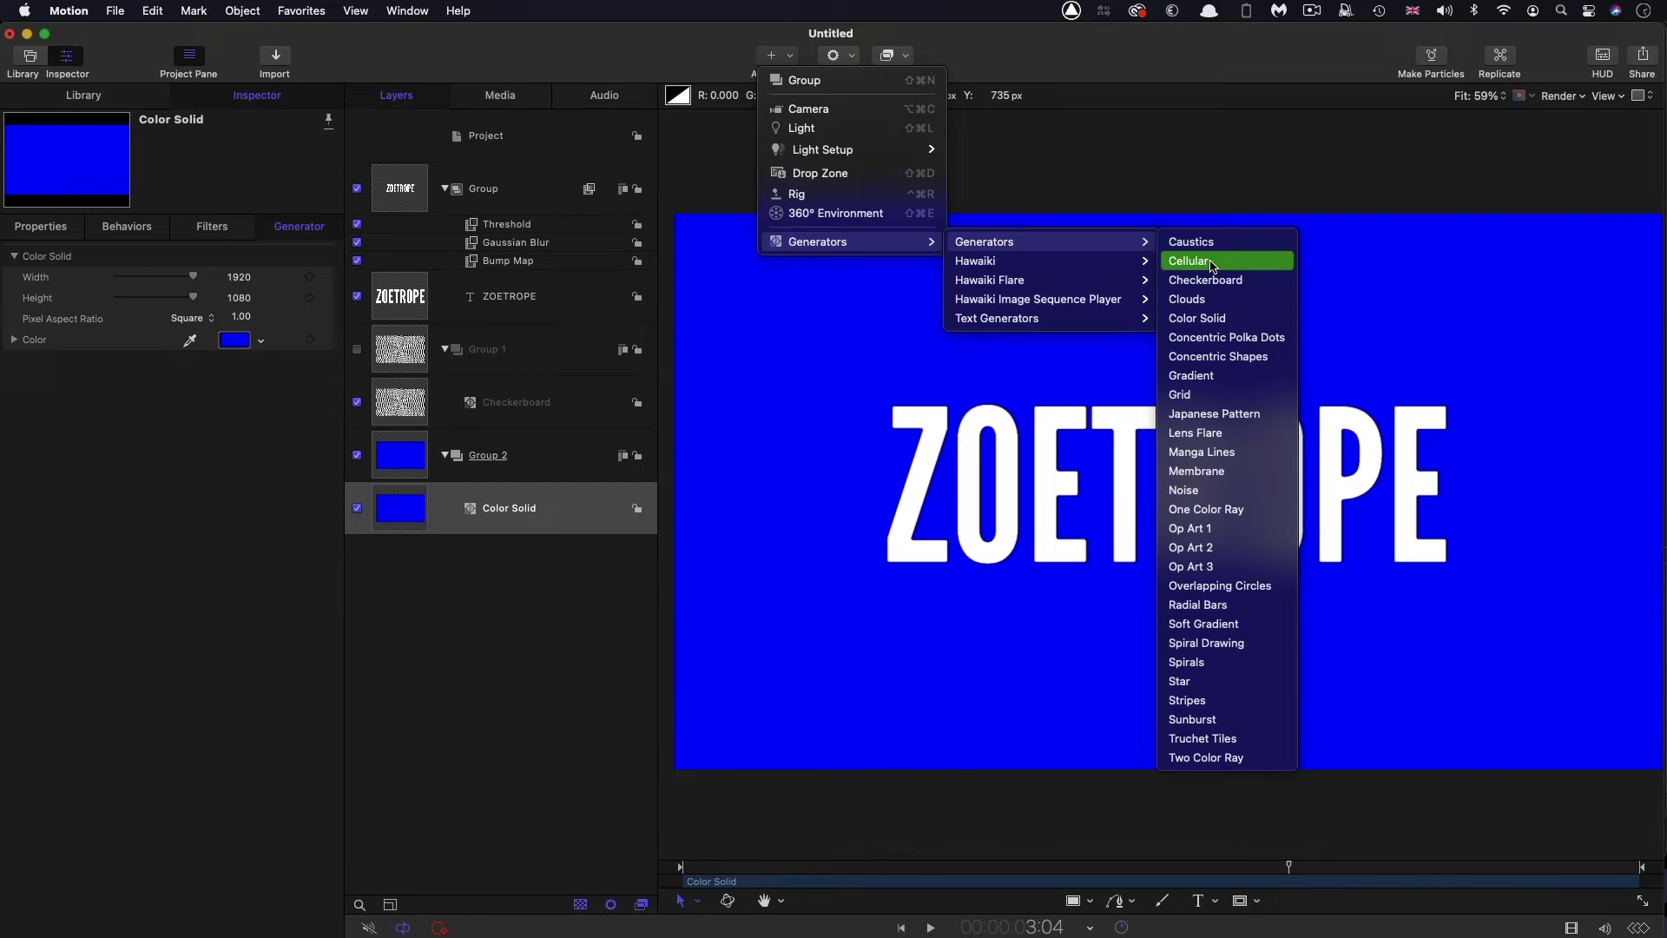
pyautogui.click(1286, 444)
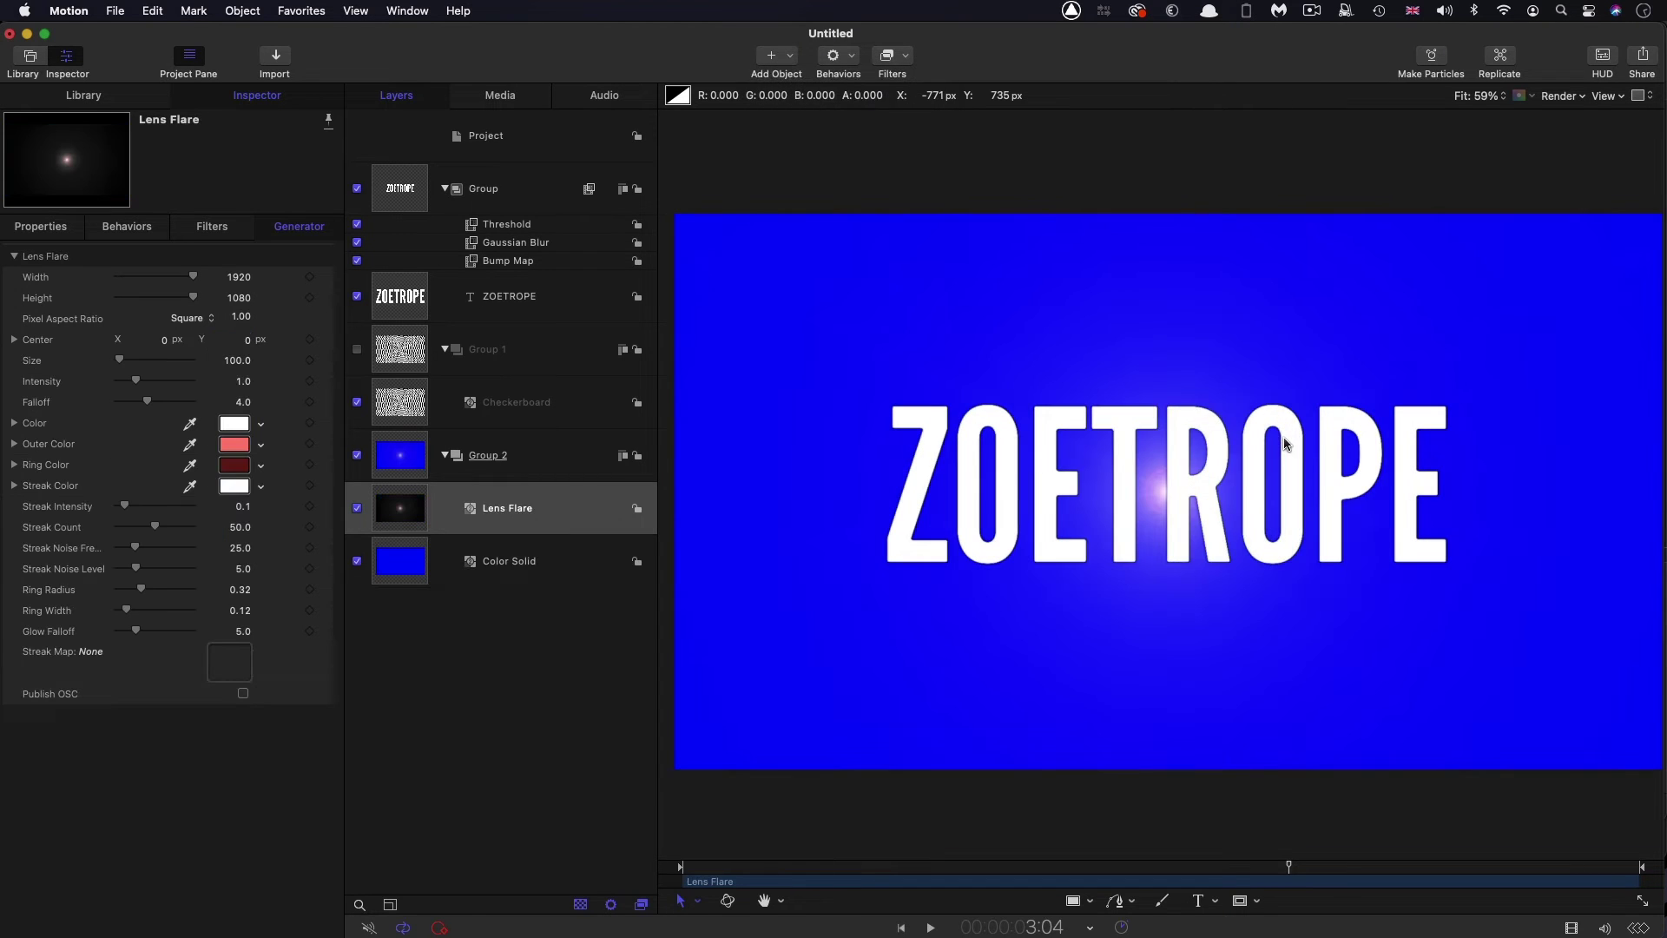
# - Change the Color Solid from blue to a near-black yellow: hue 45°, saturation 100%, brightness 6%
pyautogui.click(415, 561)
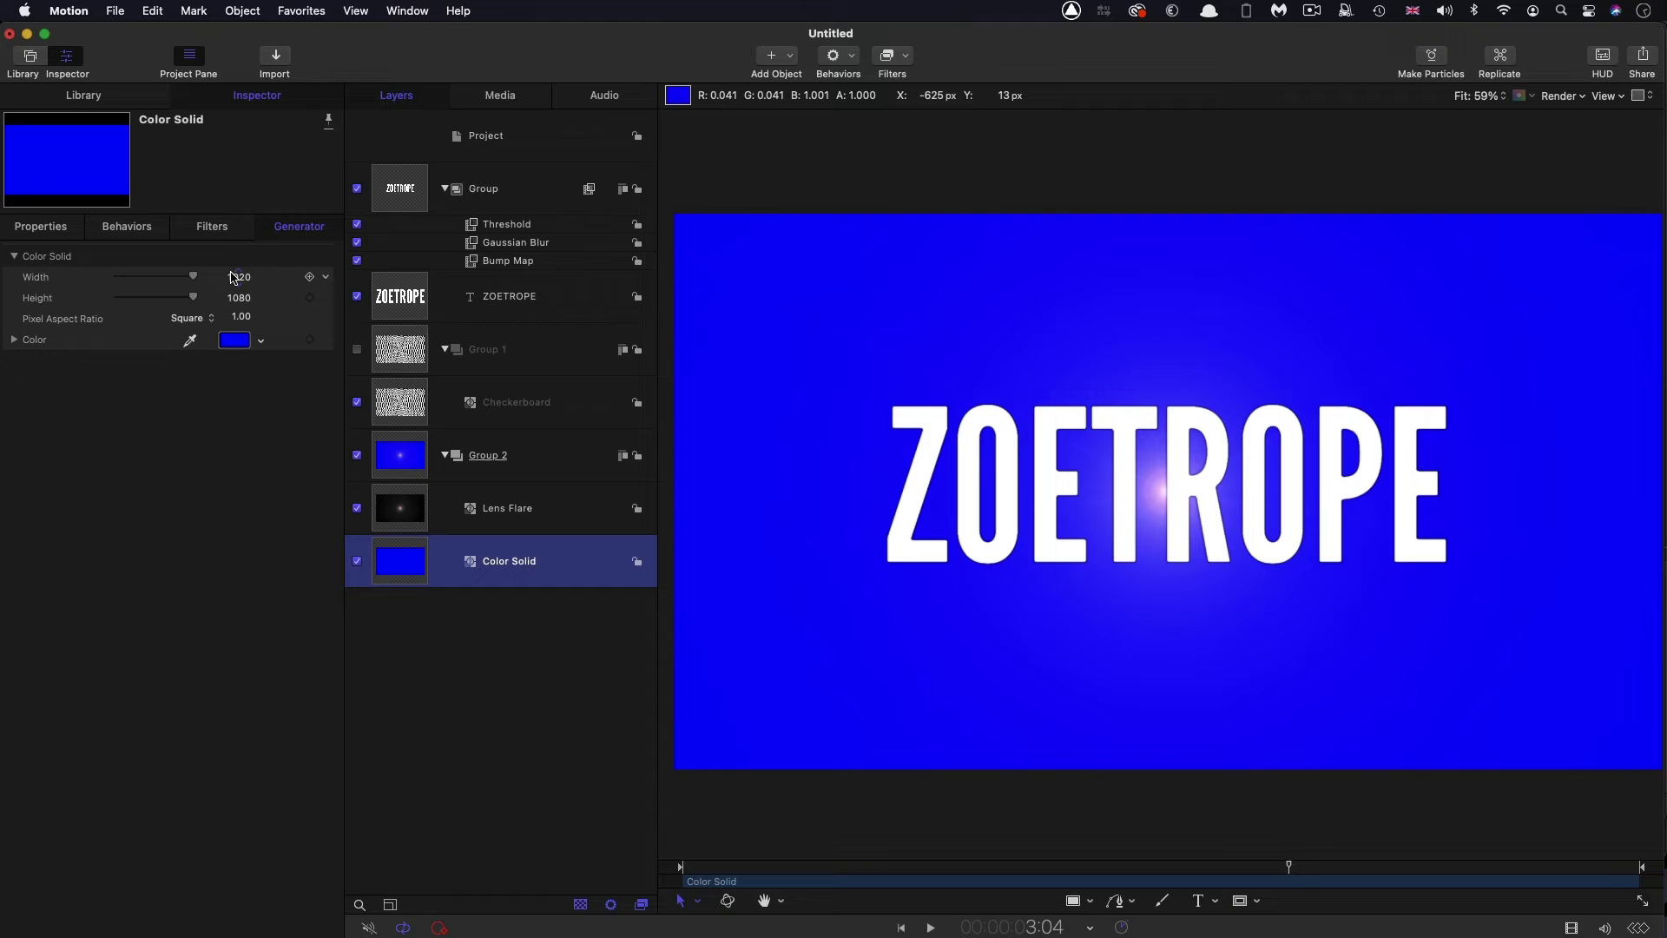
pyautogui.click(240, 347)
pyautogui.moveTo(1440, 328); pyautogui.dragTo(131, 299)
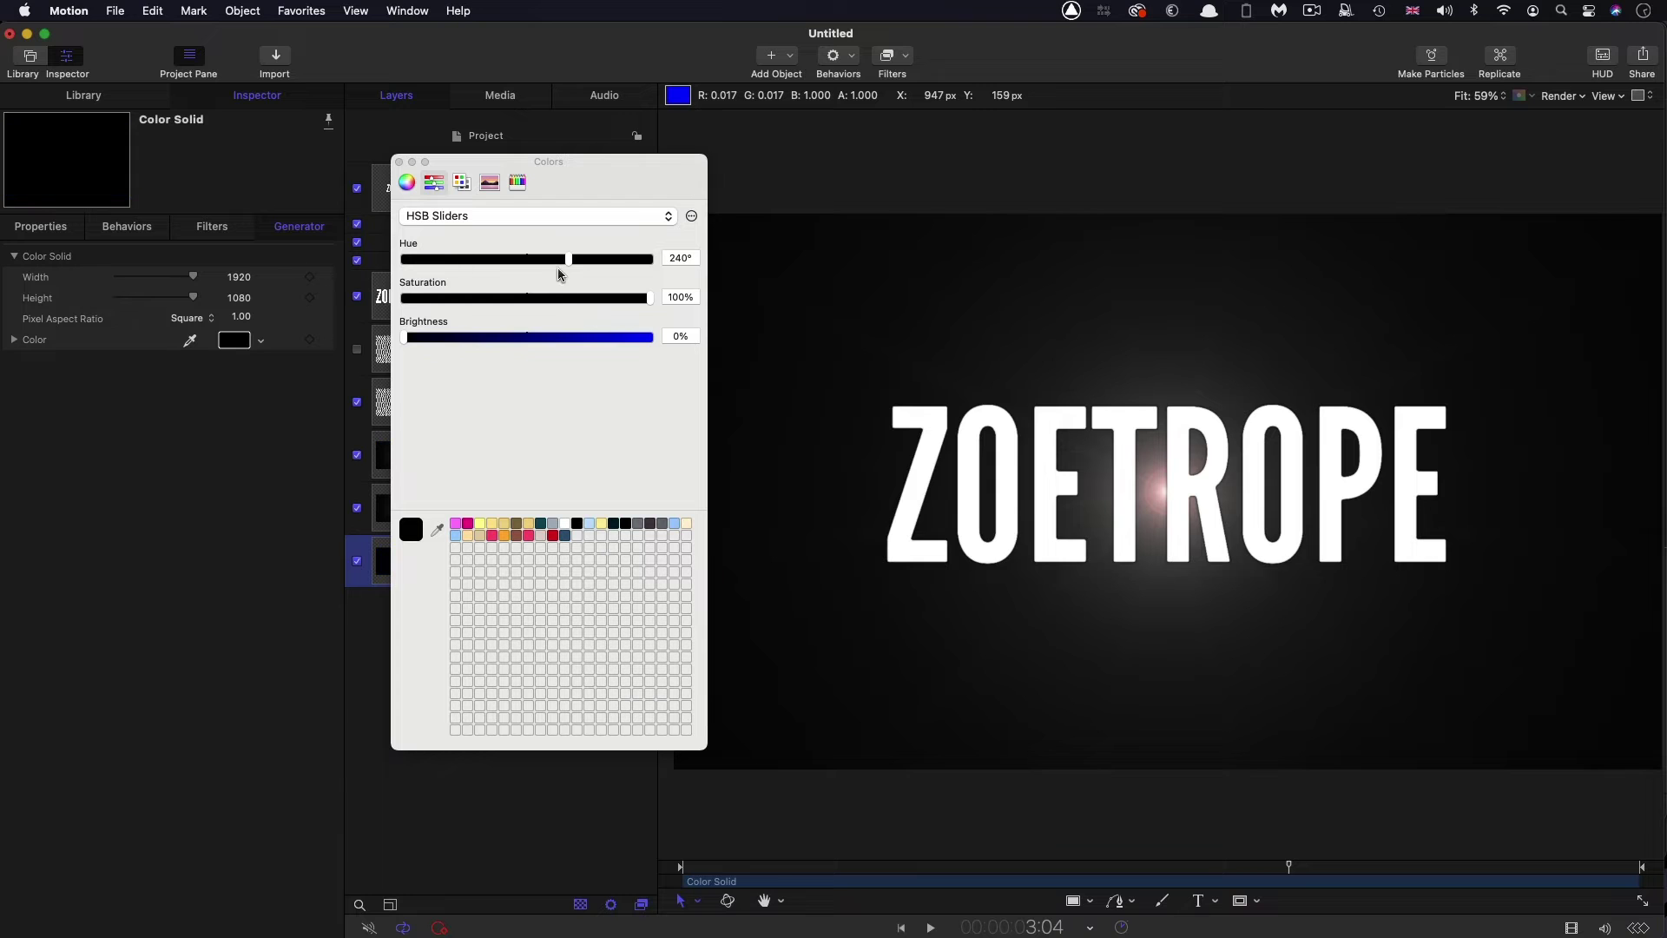
pyautogui.moveTo(407, 340); pyautogui.dragTo(576, 343)
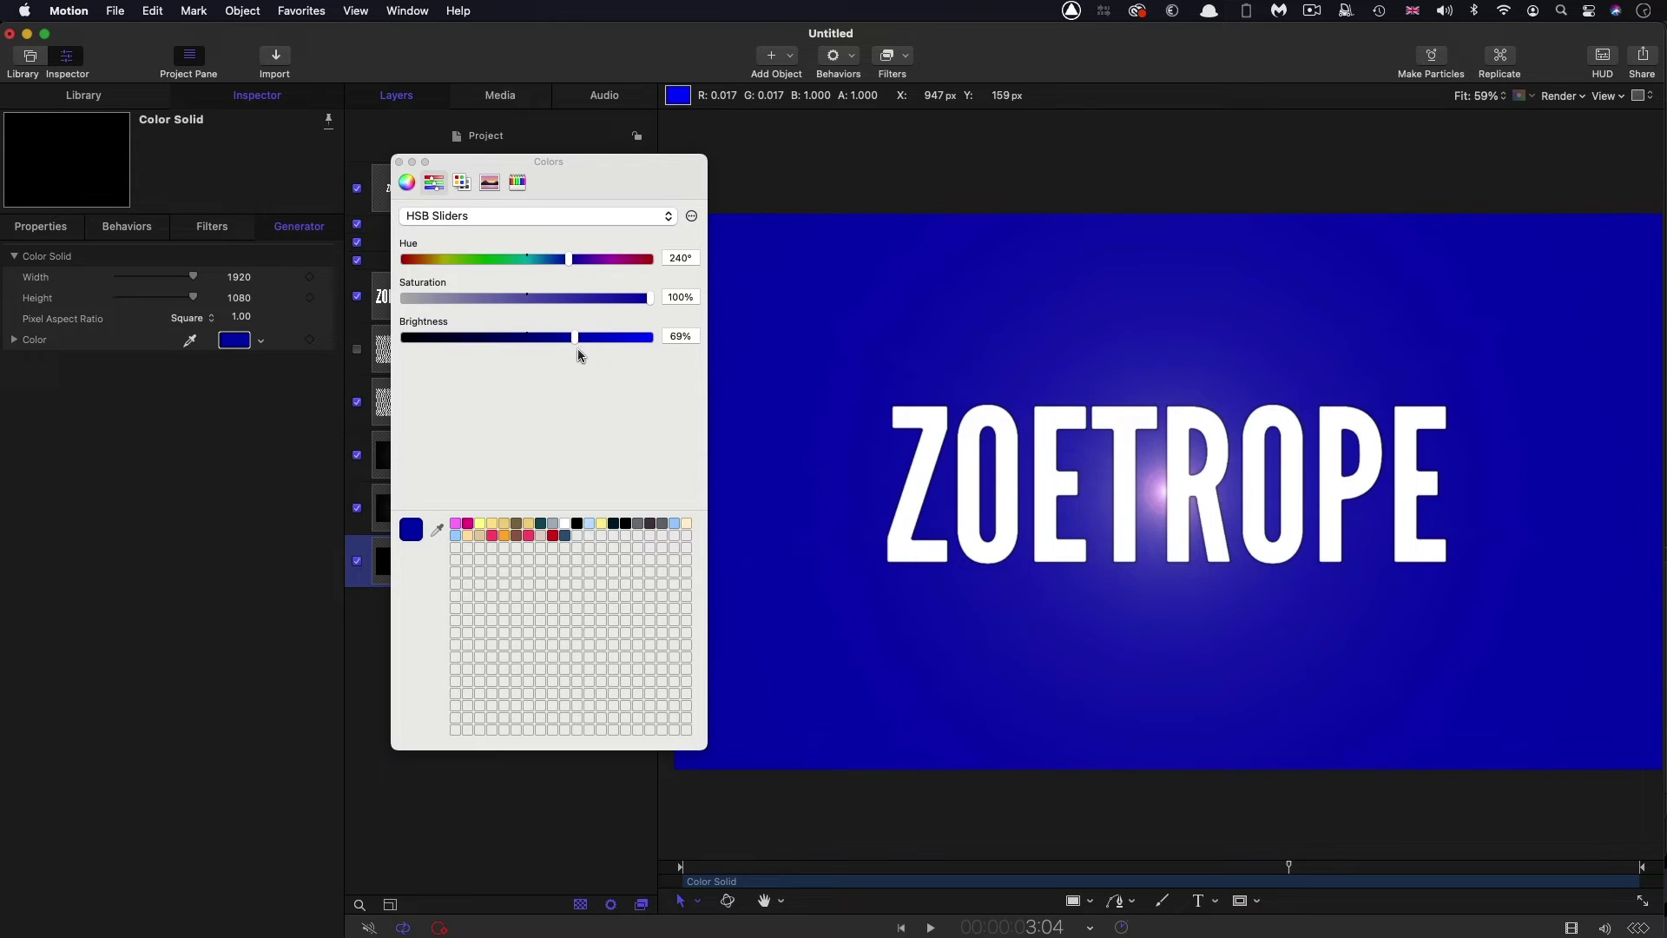
pyautogui.moveTo(576, 259); pyautogui.dragTo(434, 259)
pyautogui.moveTo(569, 343); pyautogui.dragTo(417, 348)
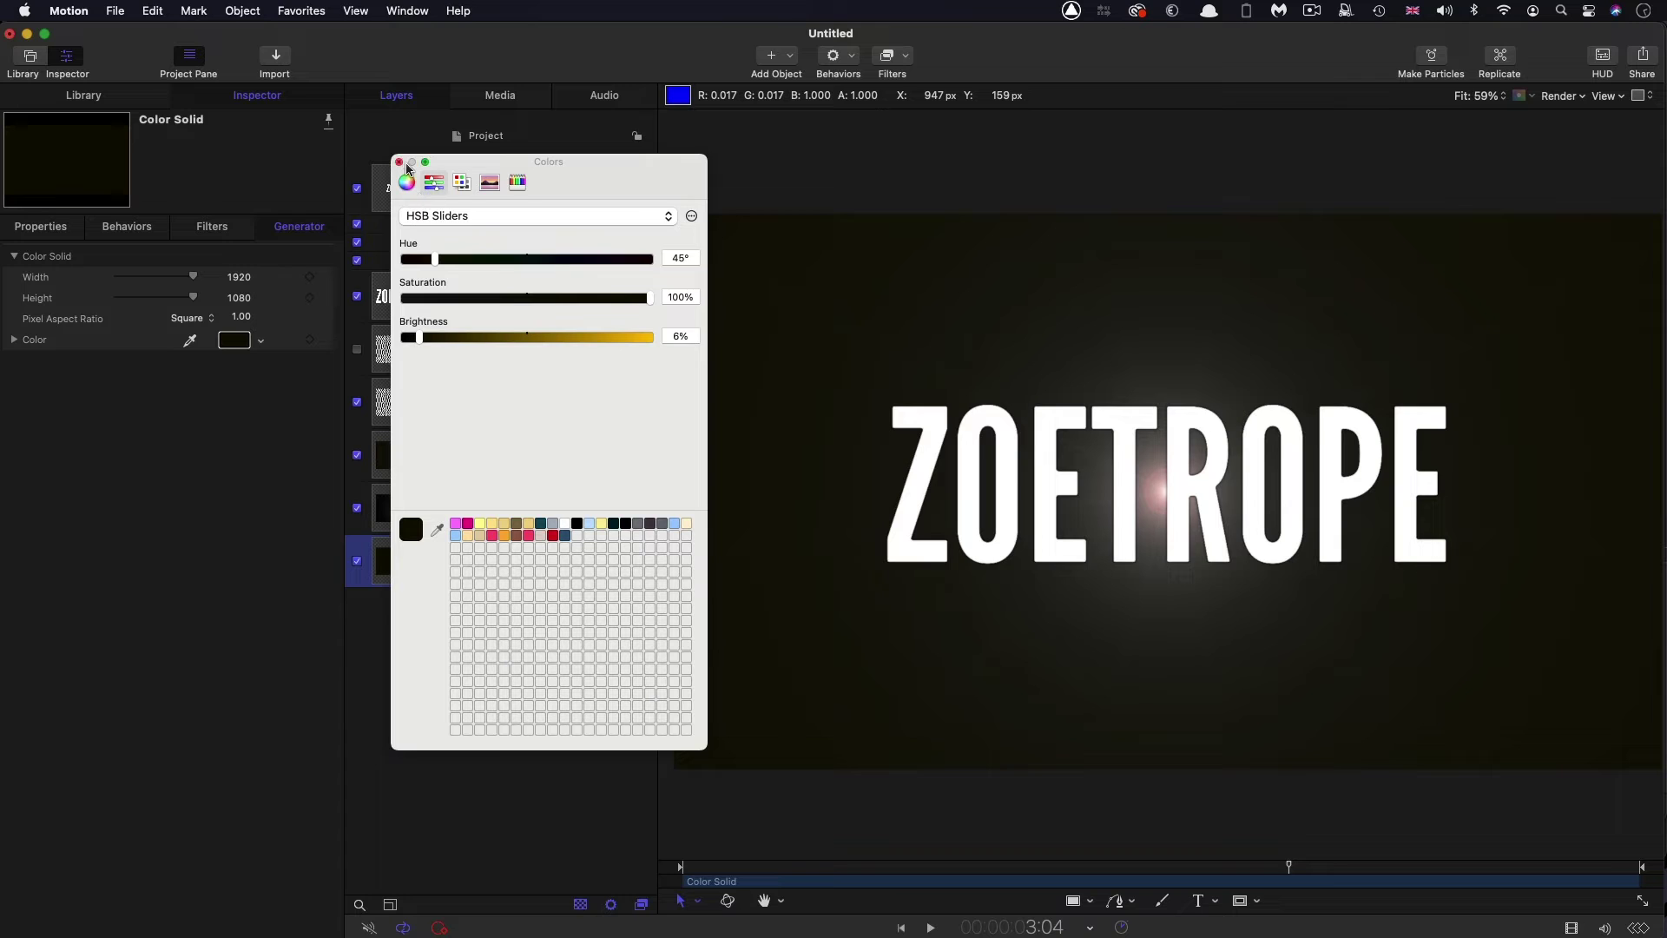
pyautogui.click(401, 165)
# - Move the Lens Flare to the top of the frame by setting Center Y to 700
pyautogui.click(398, 512)
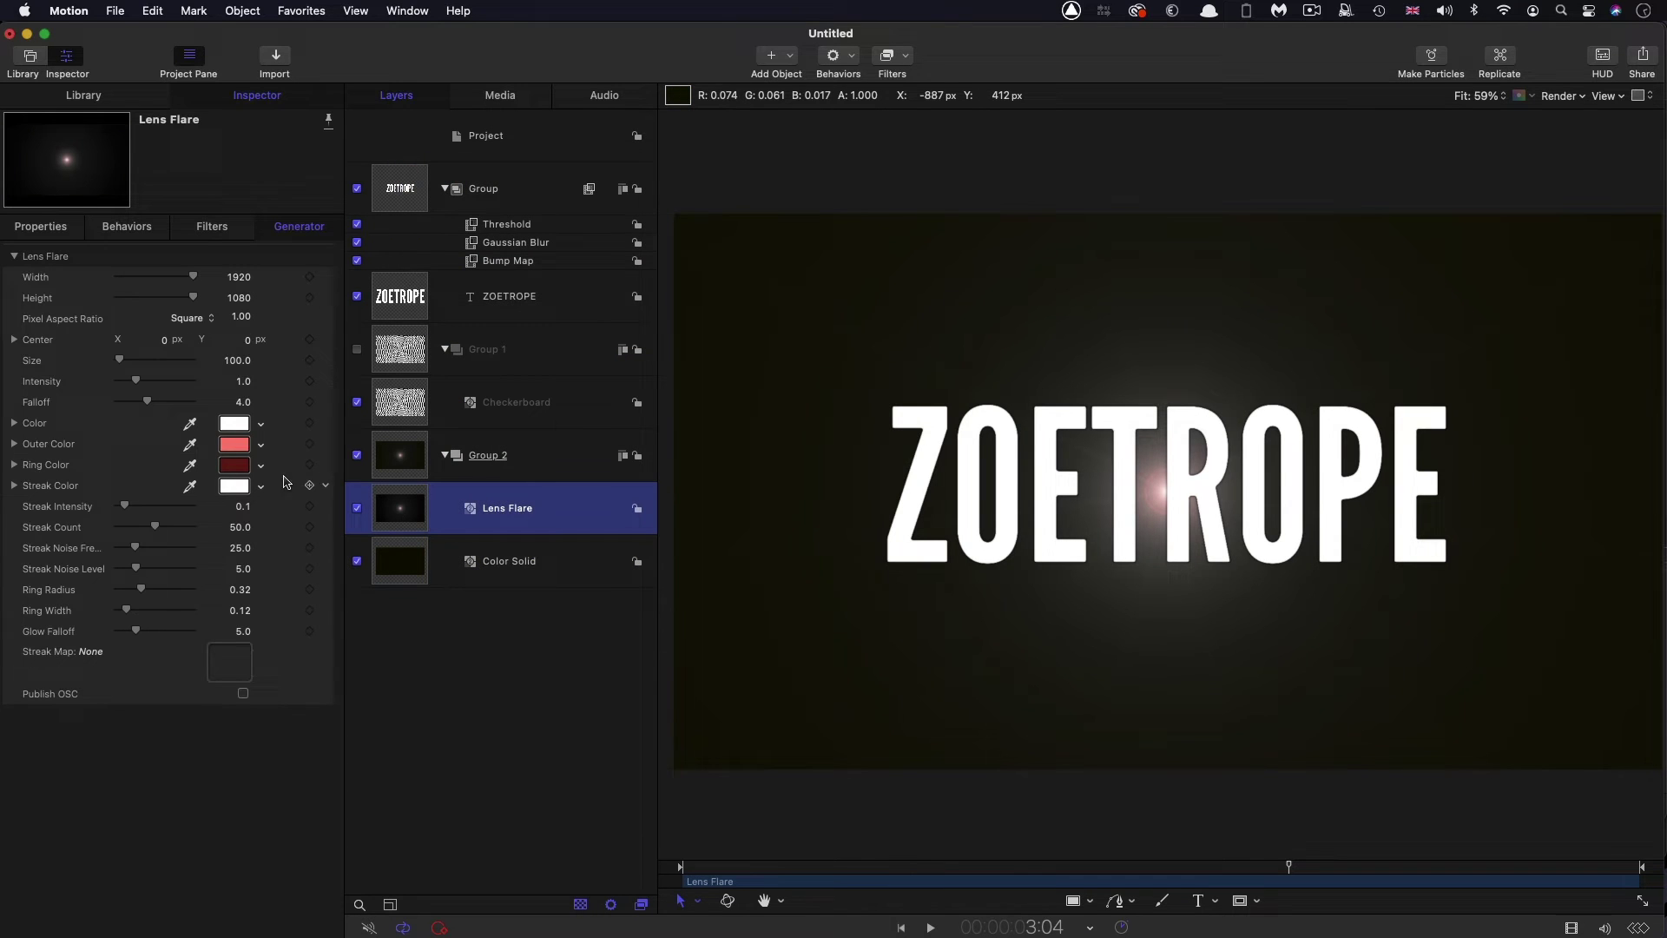
pyautogui.click(249, 341)
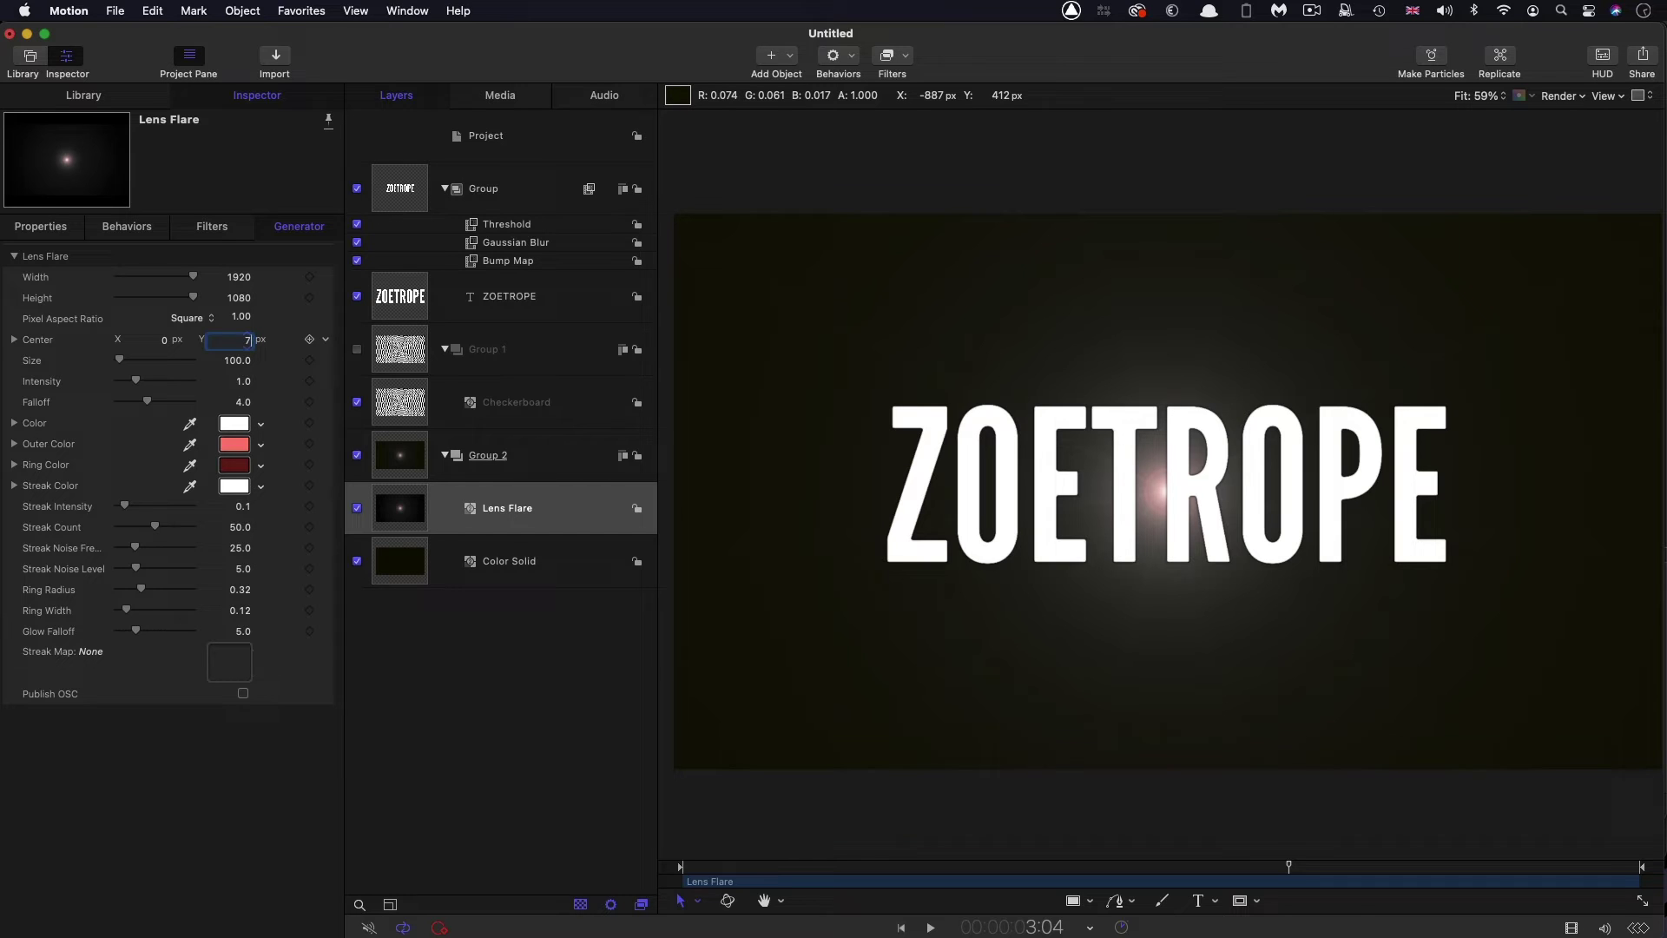
pyautogui.write('700')
pyautogui.press('Return')
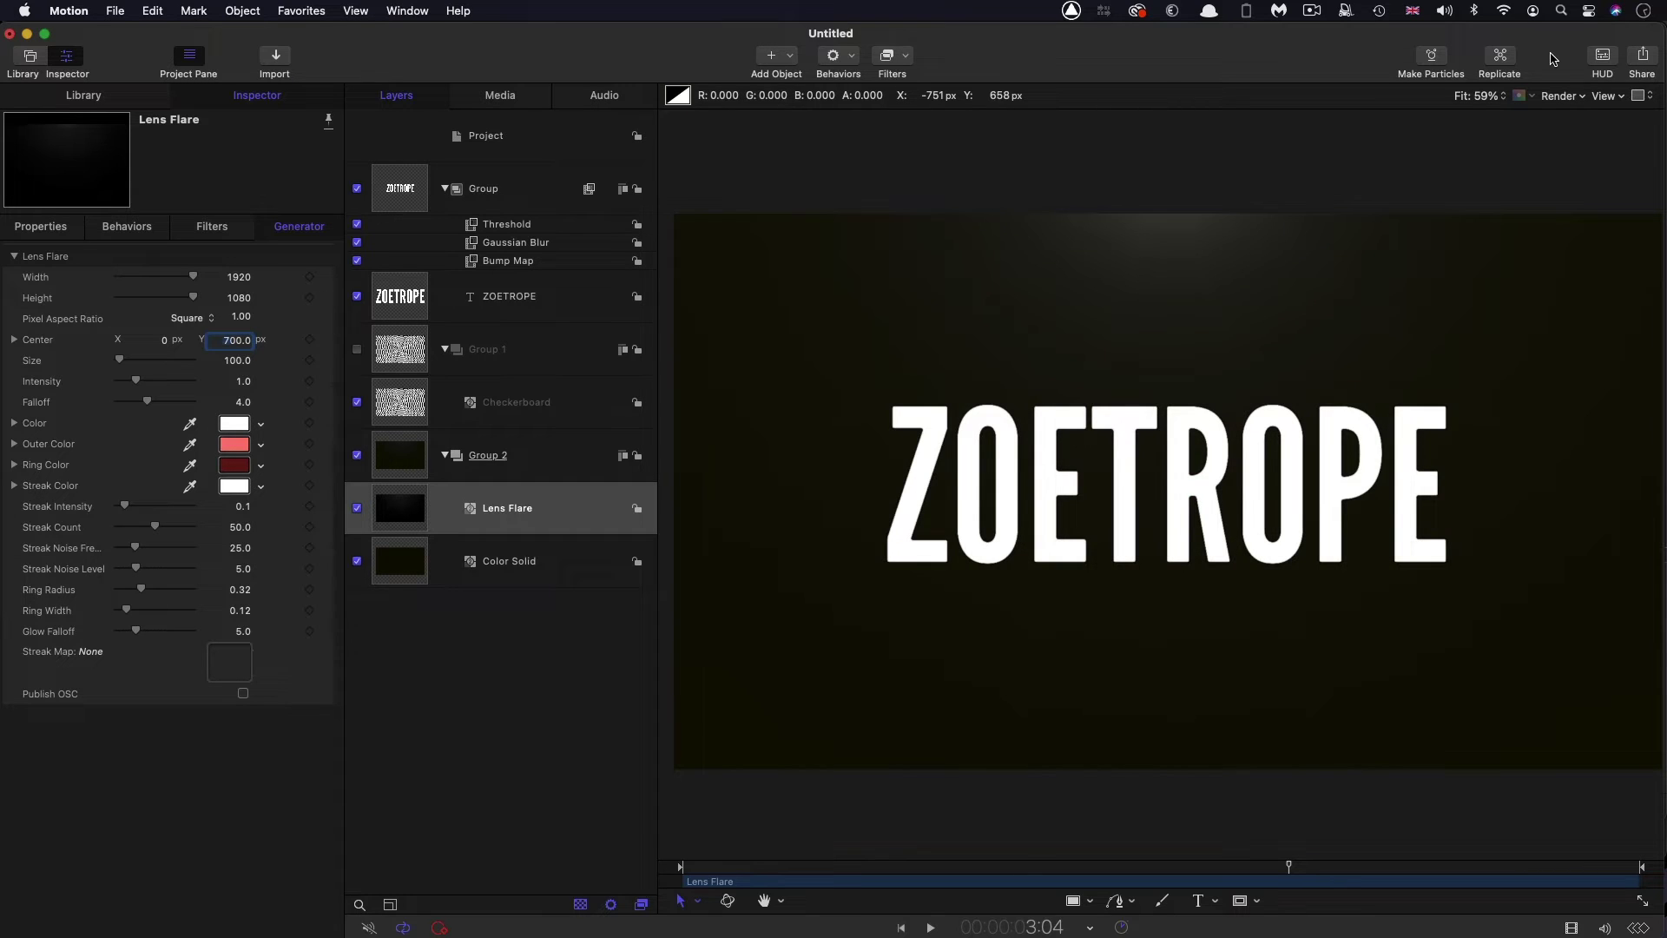
# - Tint the Lens Flare yellow with saturation around 68%
pyautogui.click(232, 425)
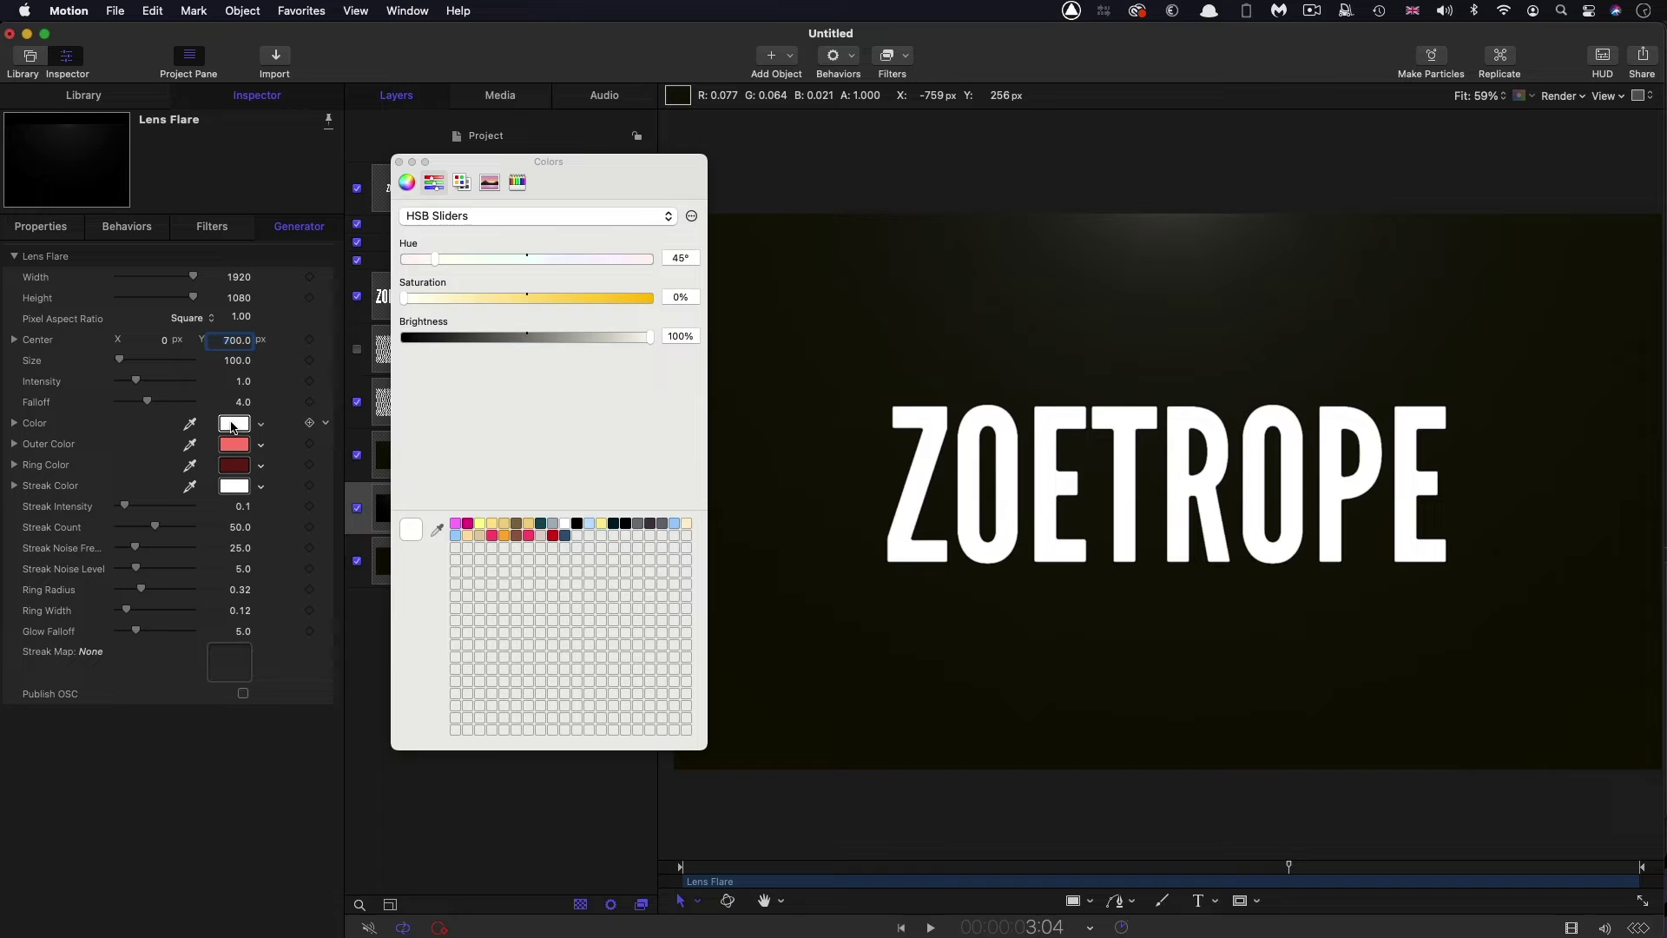
pyautogui.moveTo(406, 301); pyautogui.dragTo(573, 304)
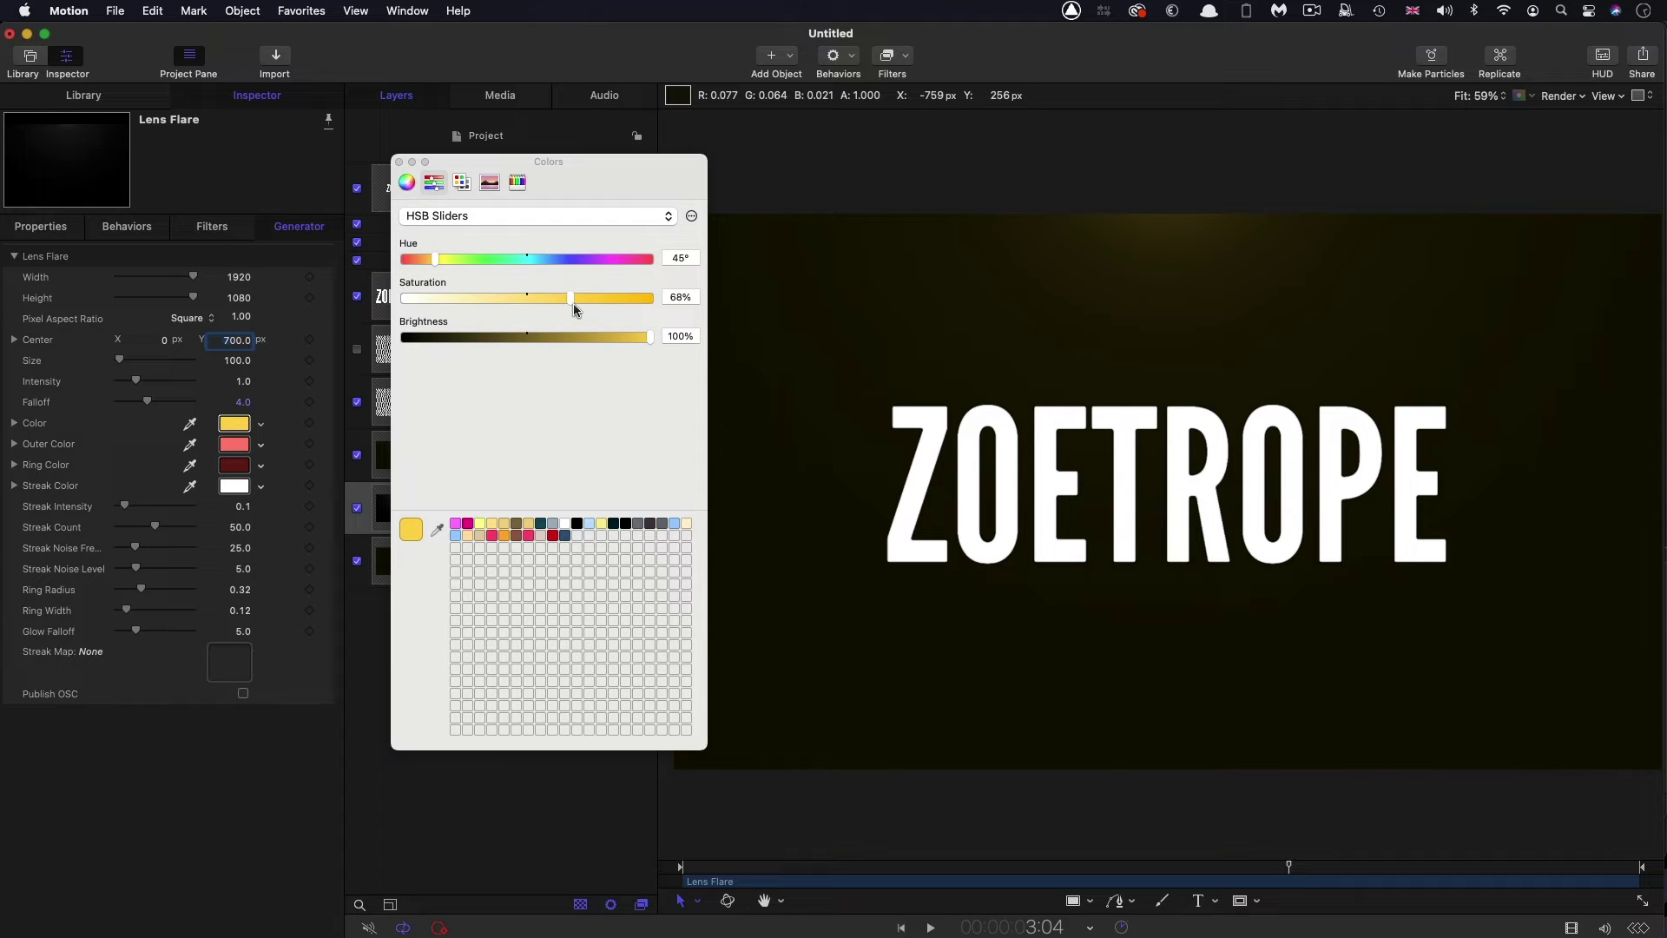
pyautogui.click(399, 163)
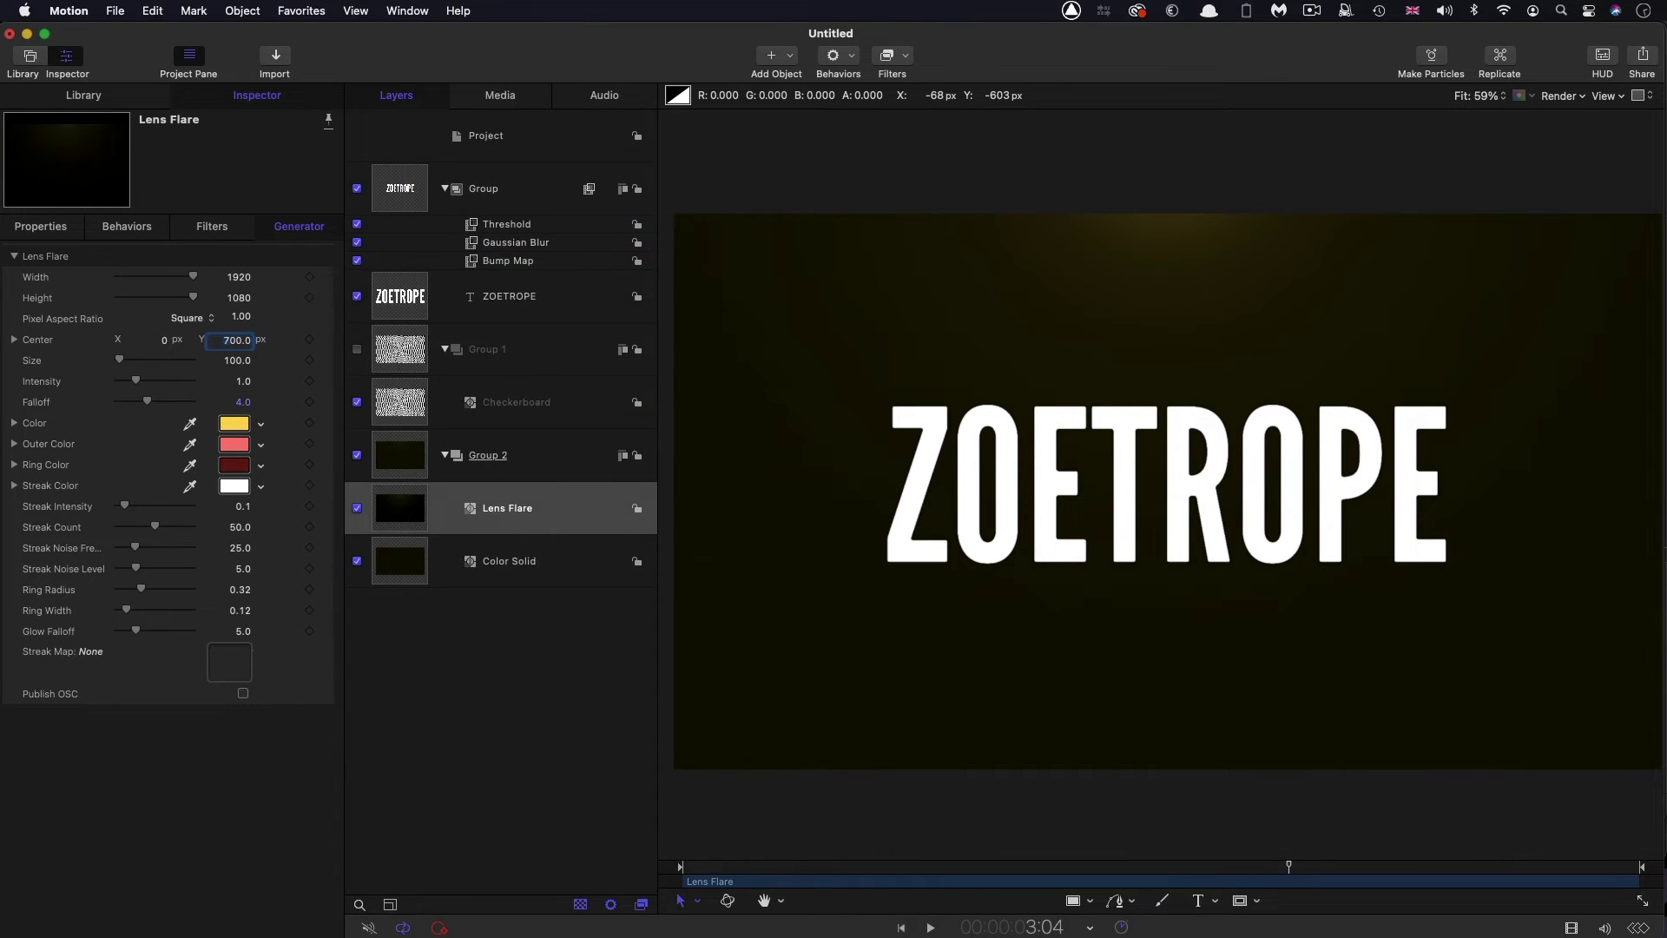
pyautogui.press('Home')
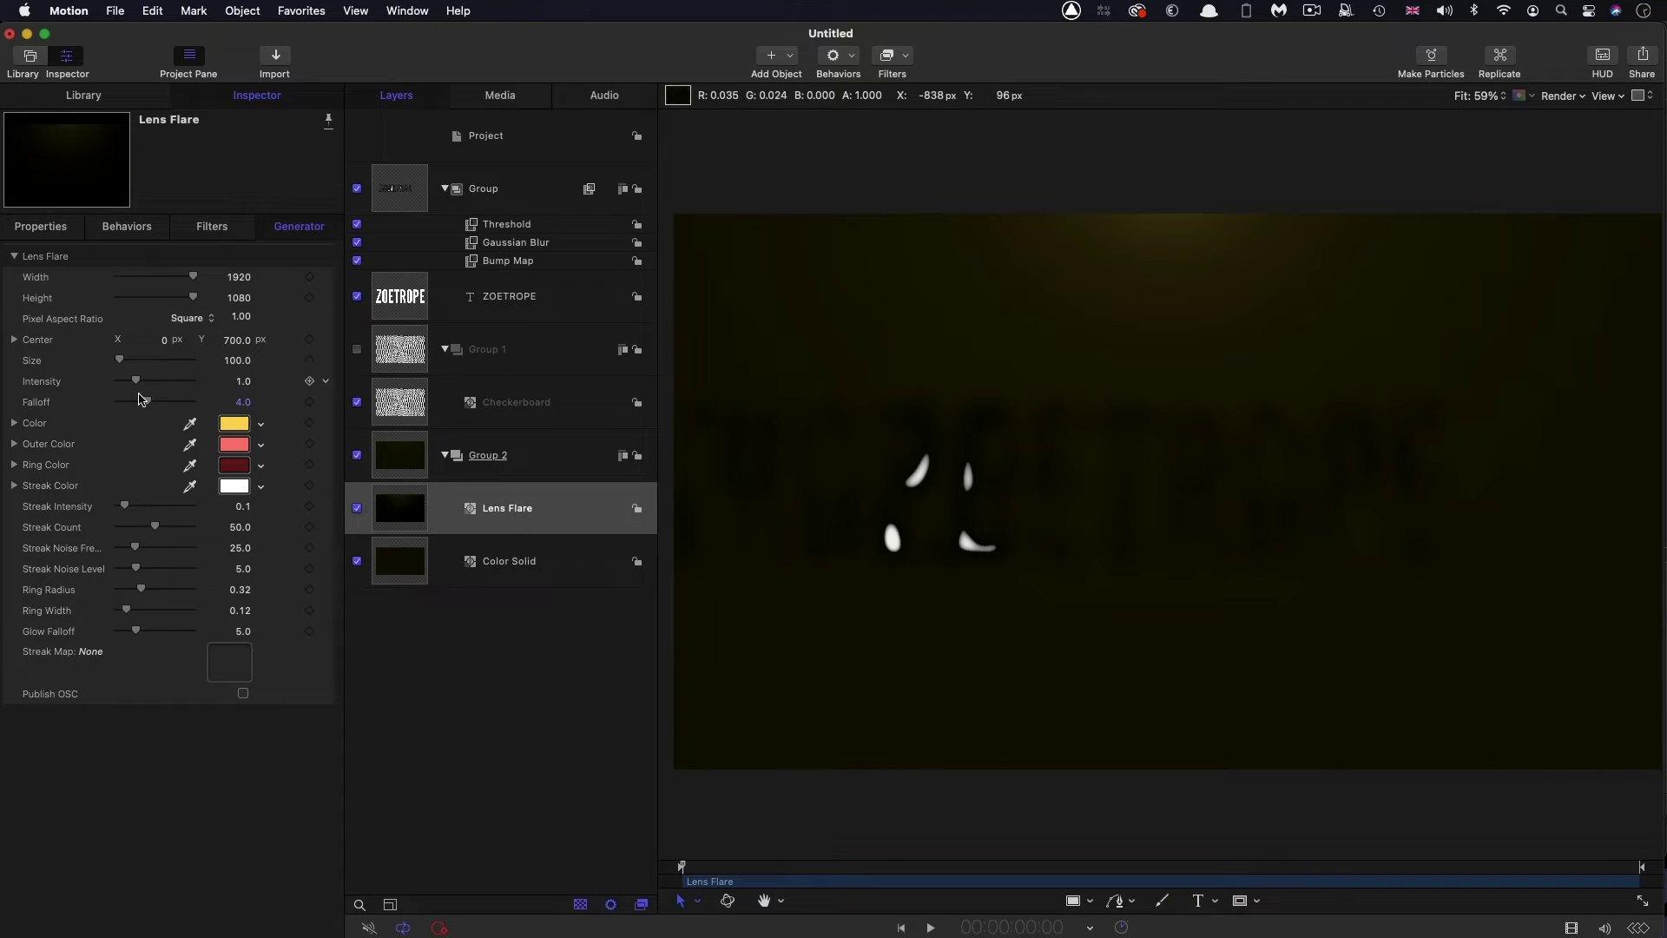
# - Keyframe Lens Flare Intensity at 0 on frame 0 and 2 at the 2-second mark
pyautogui.click(308, 383)
pyautogui.moveTo(136, 382); pyautogui.dragTo(2, 378)
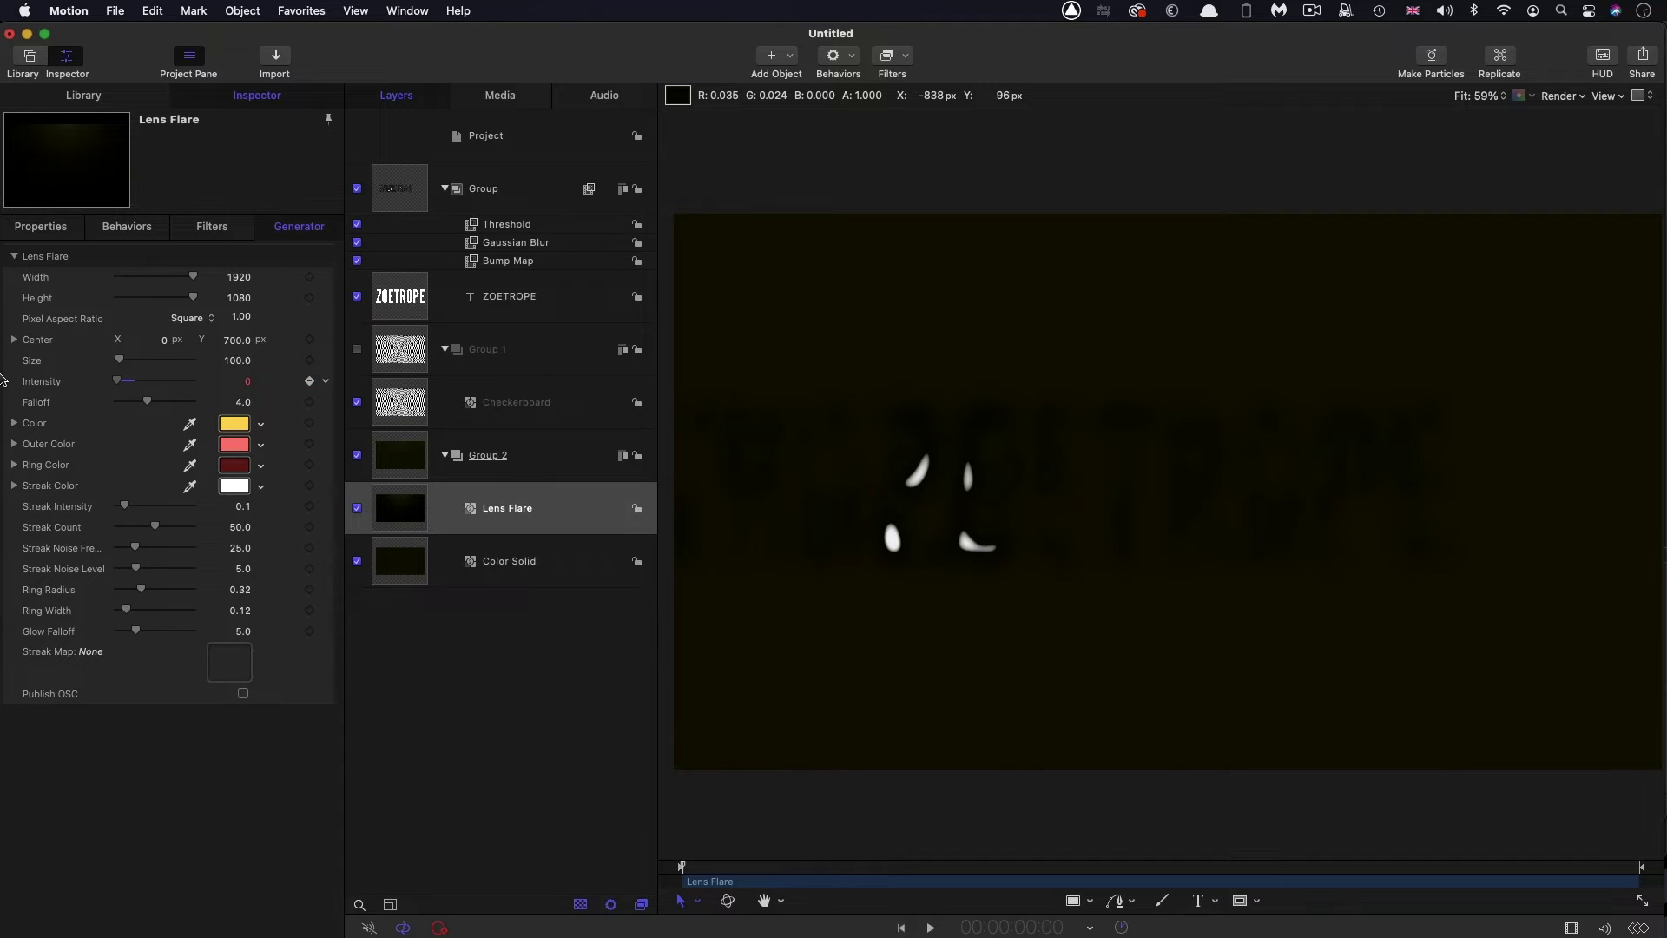
pyautogui.click(1053, 928)
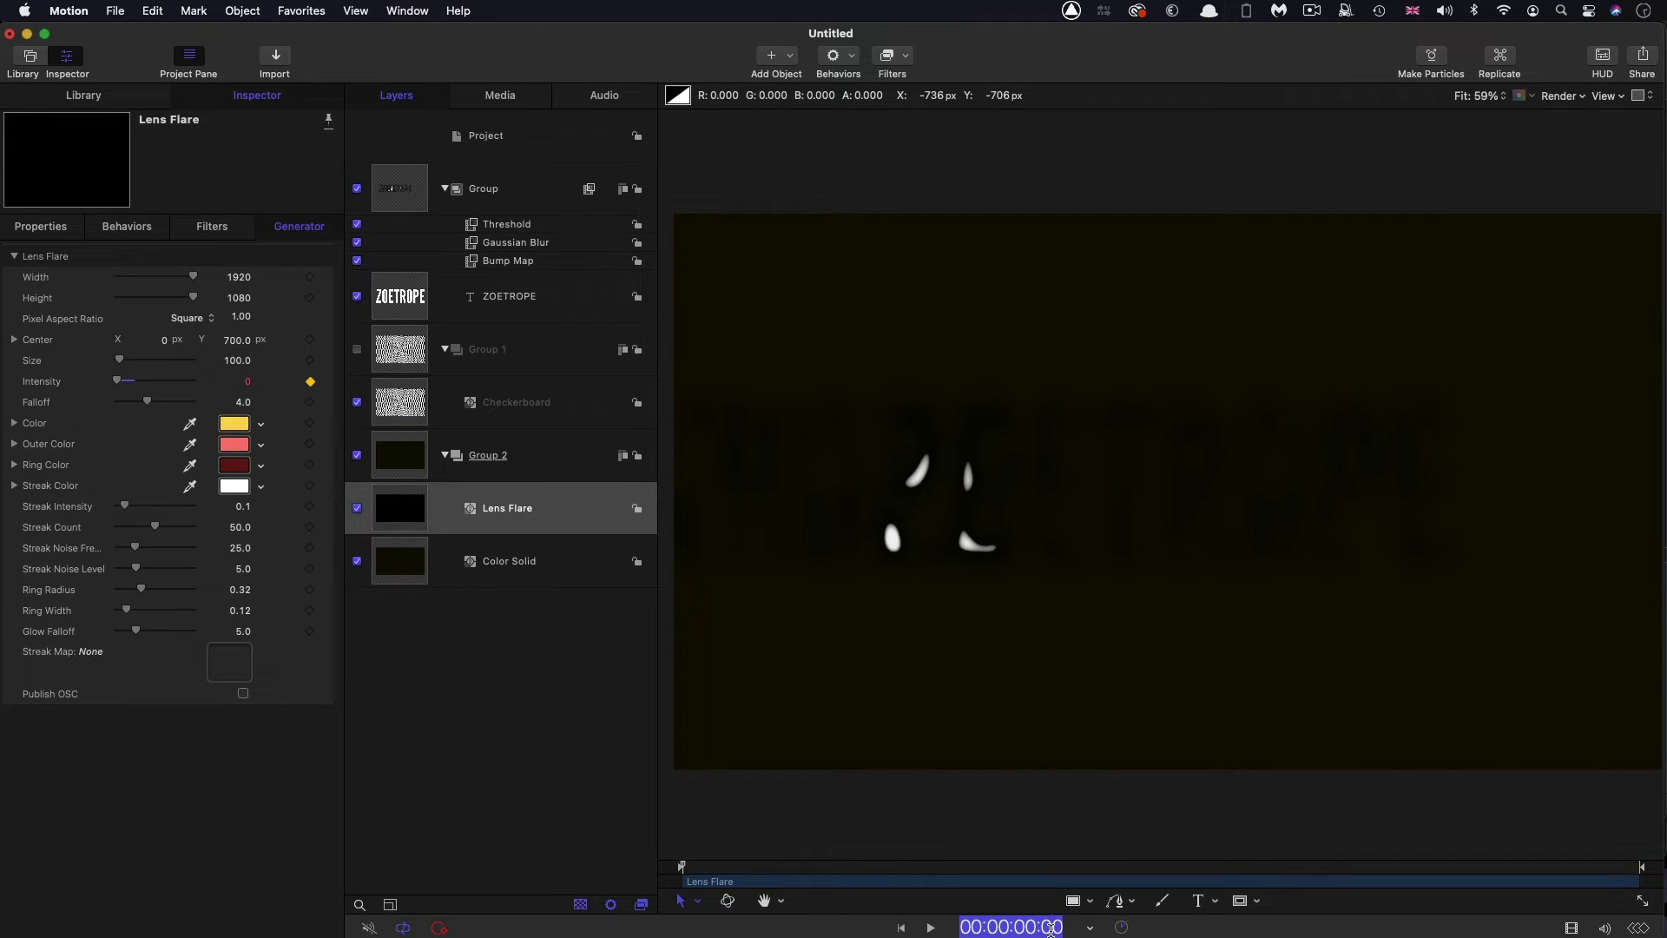
pyautogui.write('200')
pyautogui.press('Return')
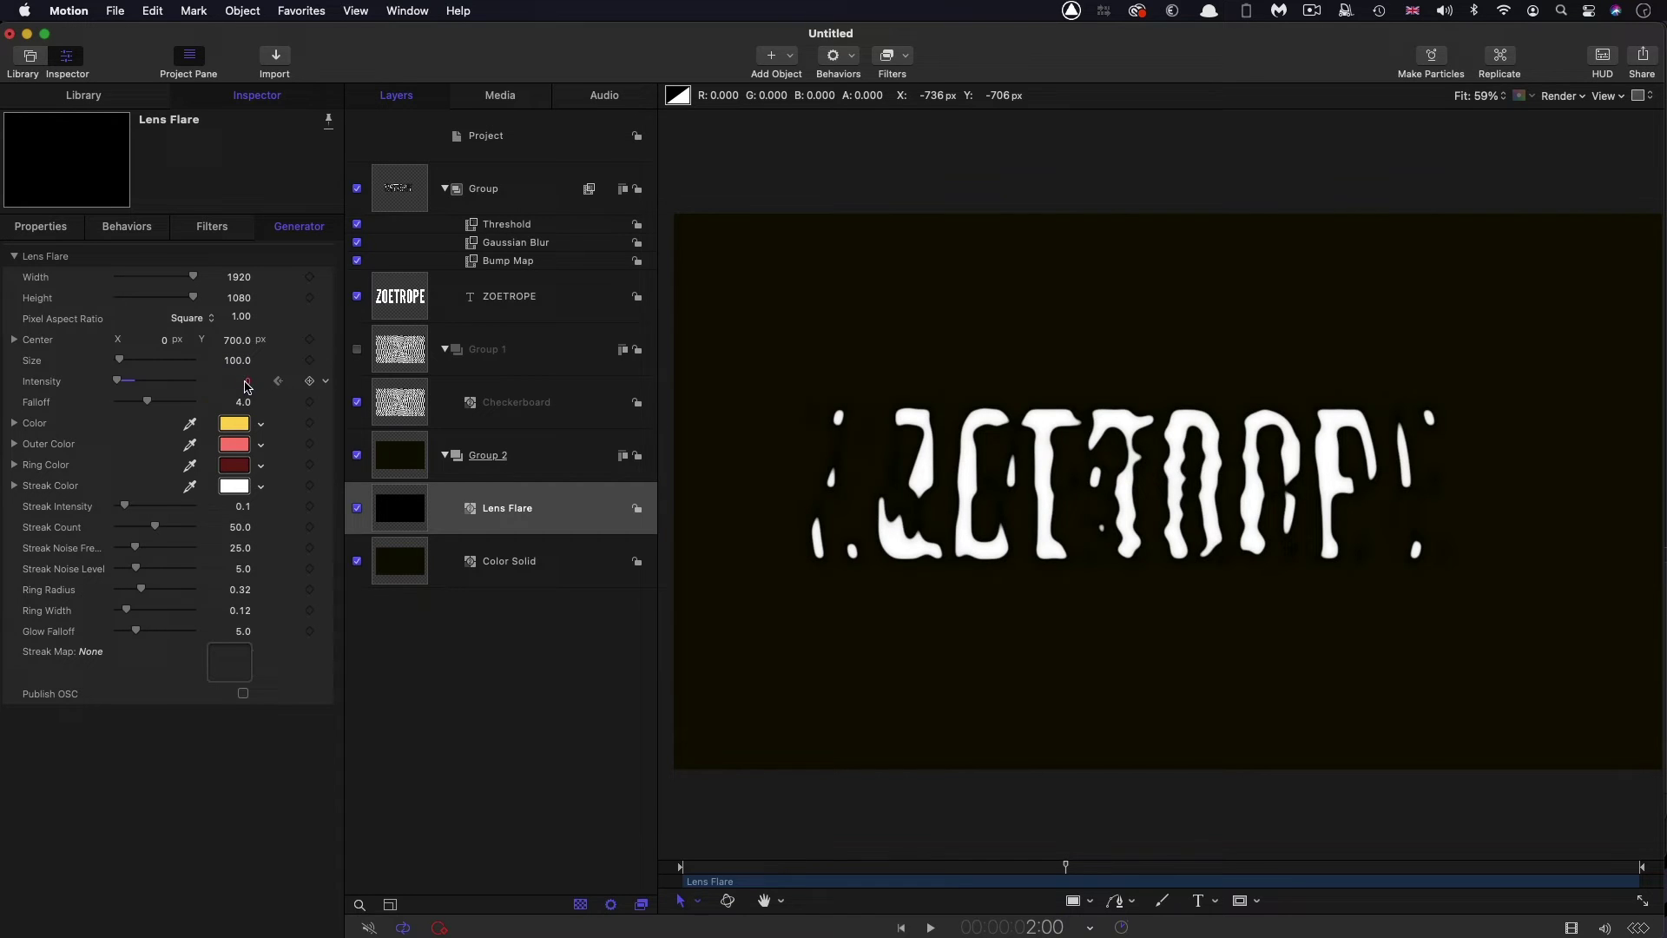
pyautogui.moveTo(247, 387); pyautogui.dragTo(890, 908)
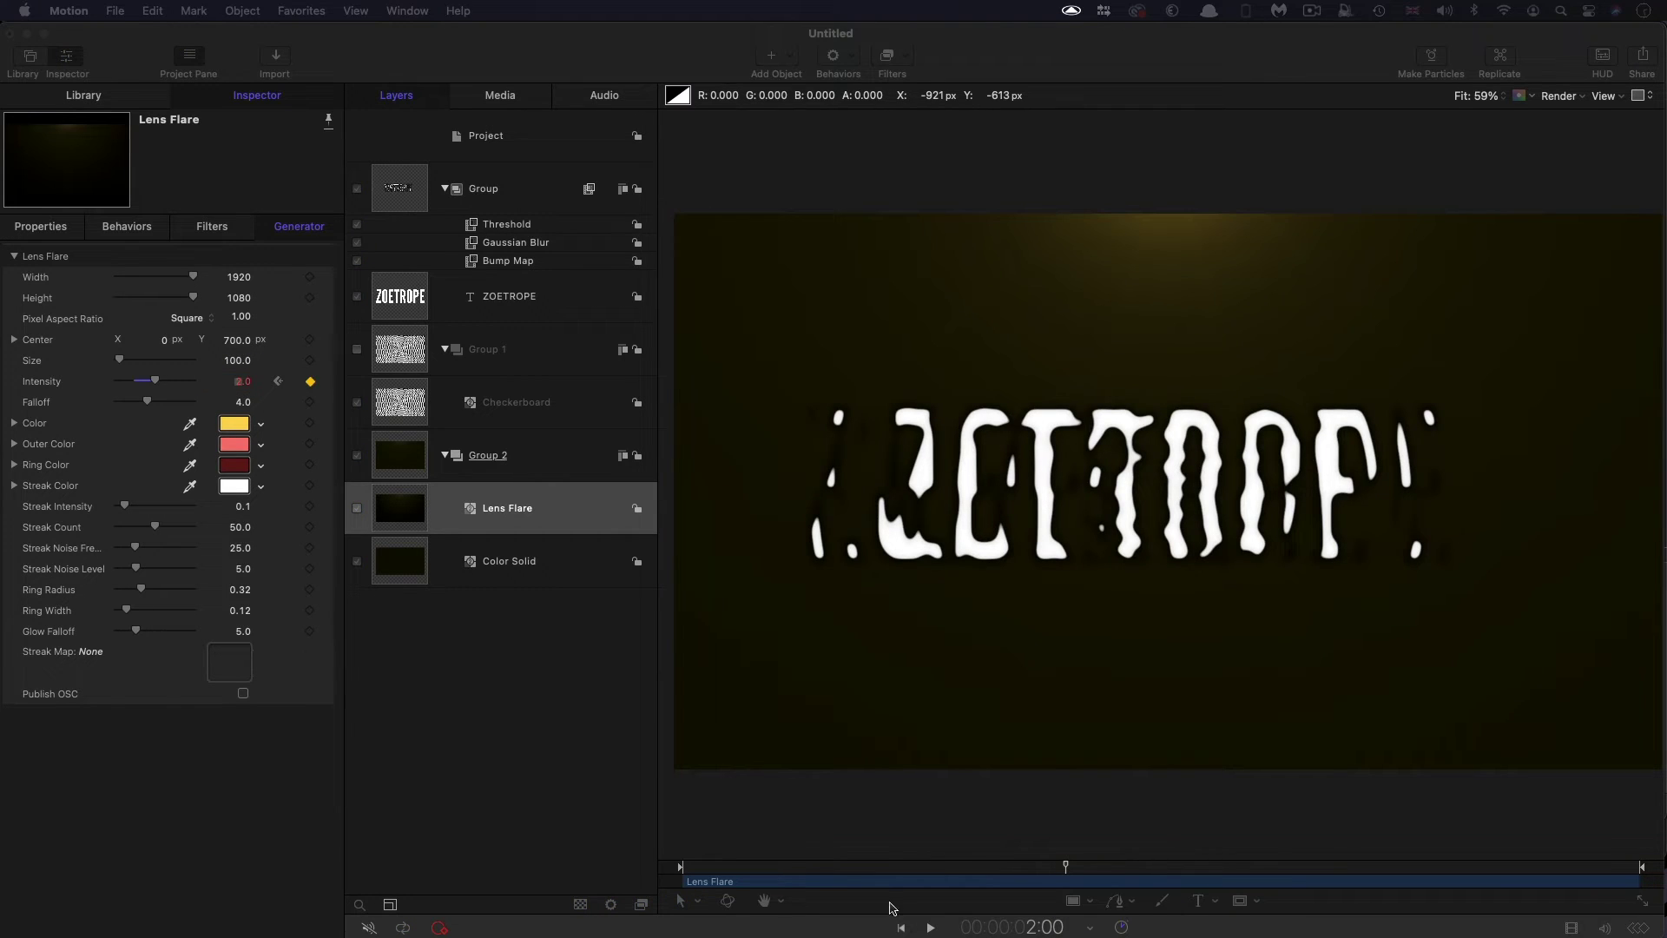
# - Set the flare Intensity to 1 at 4 seconds and preview the animation
pyautogui.click(1040, 929)
pyautogui.write('400')
pyautogui.press('Return')
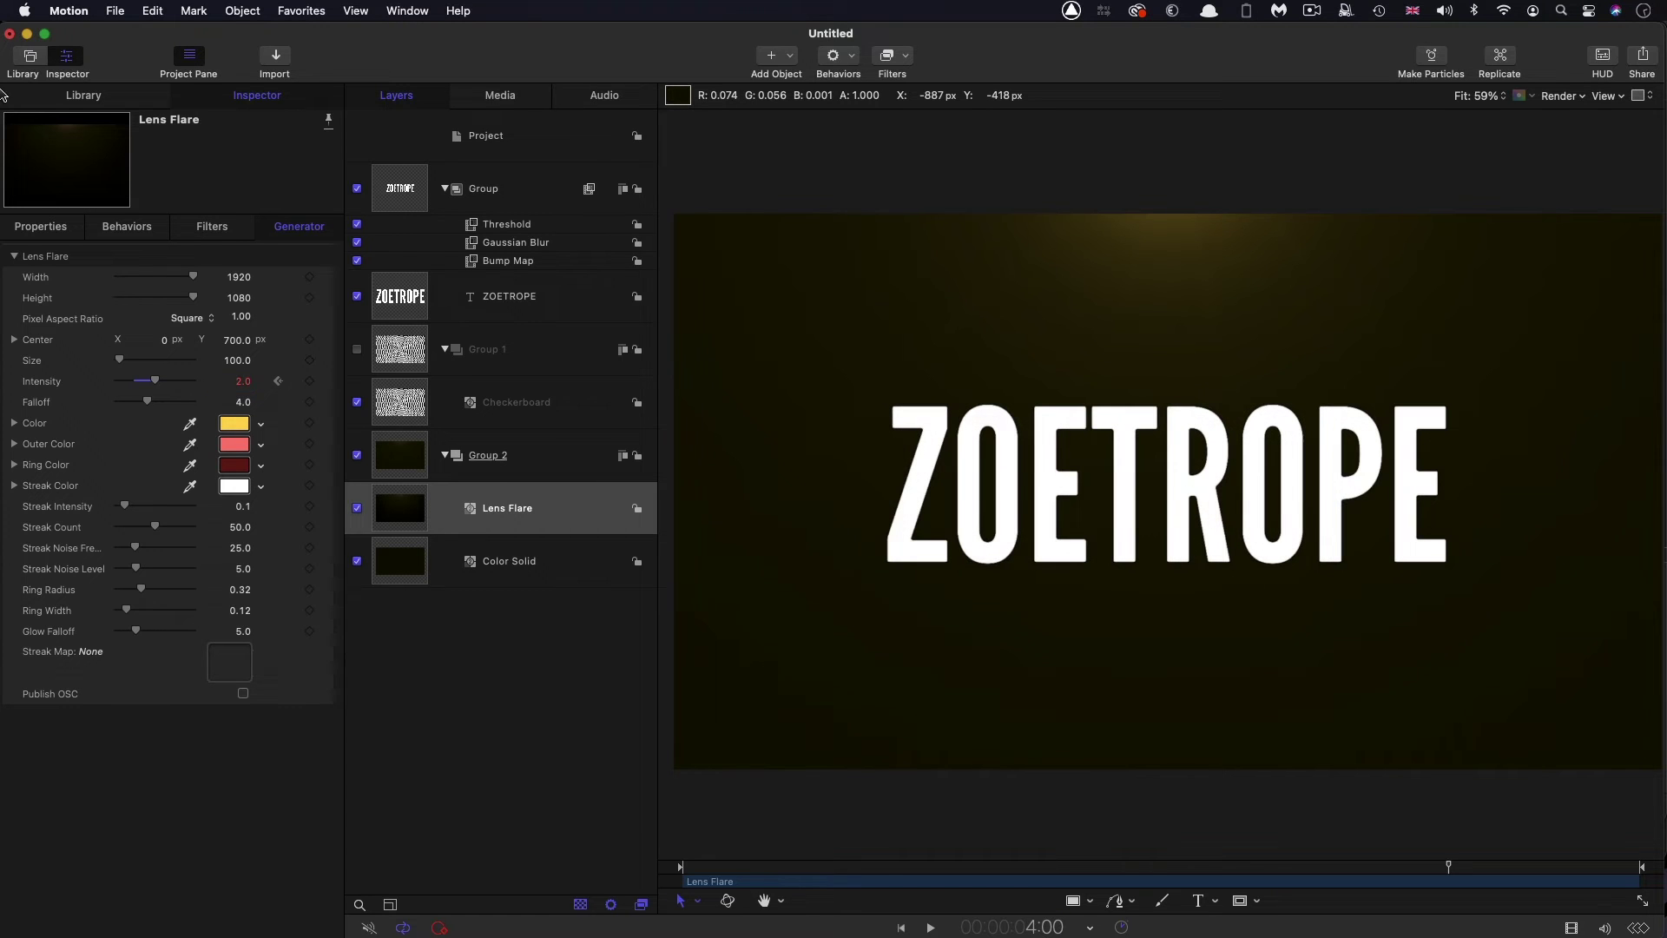
pyautogui.click(243, 381)
pyautogui.write('1')
pyautogui.press('Return')
pyautogui.press('space')
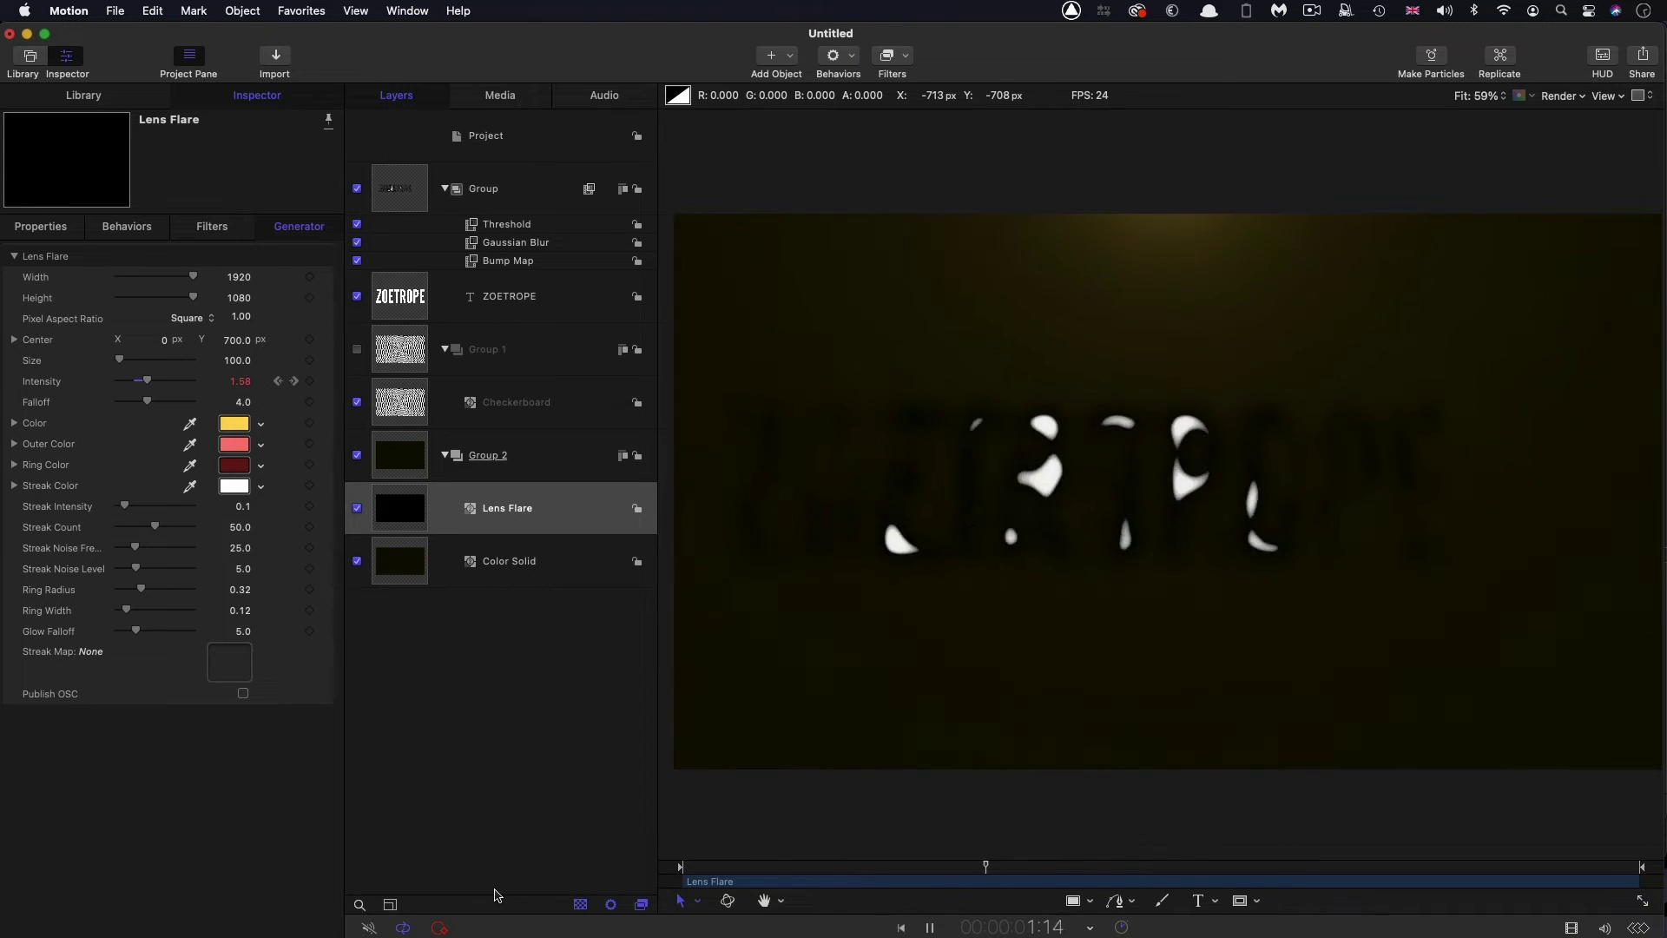
pyautogui.click(907, 867)
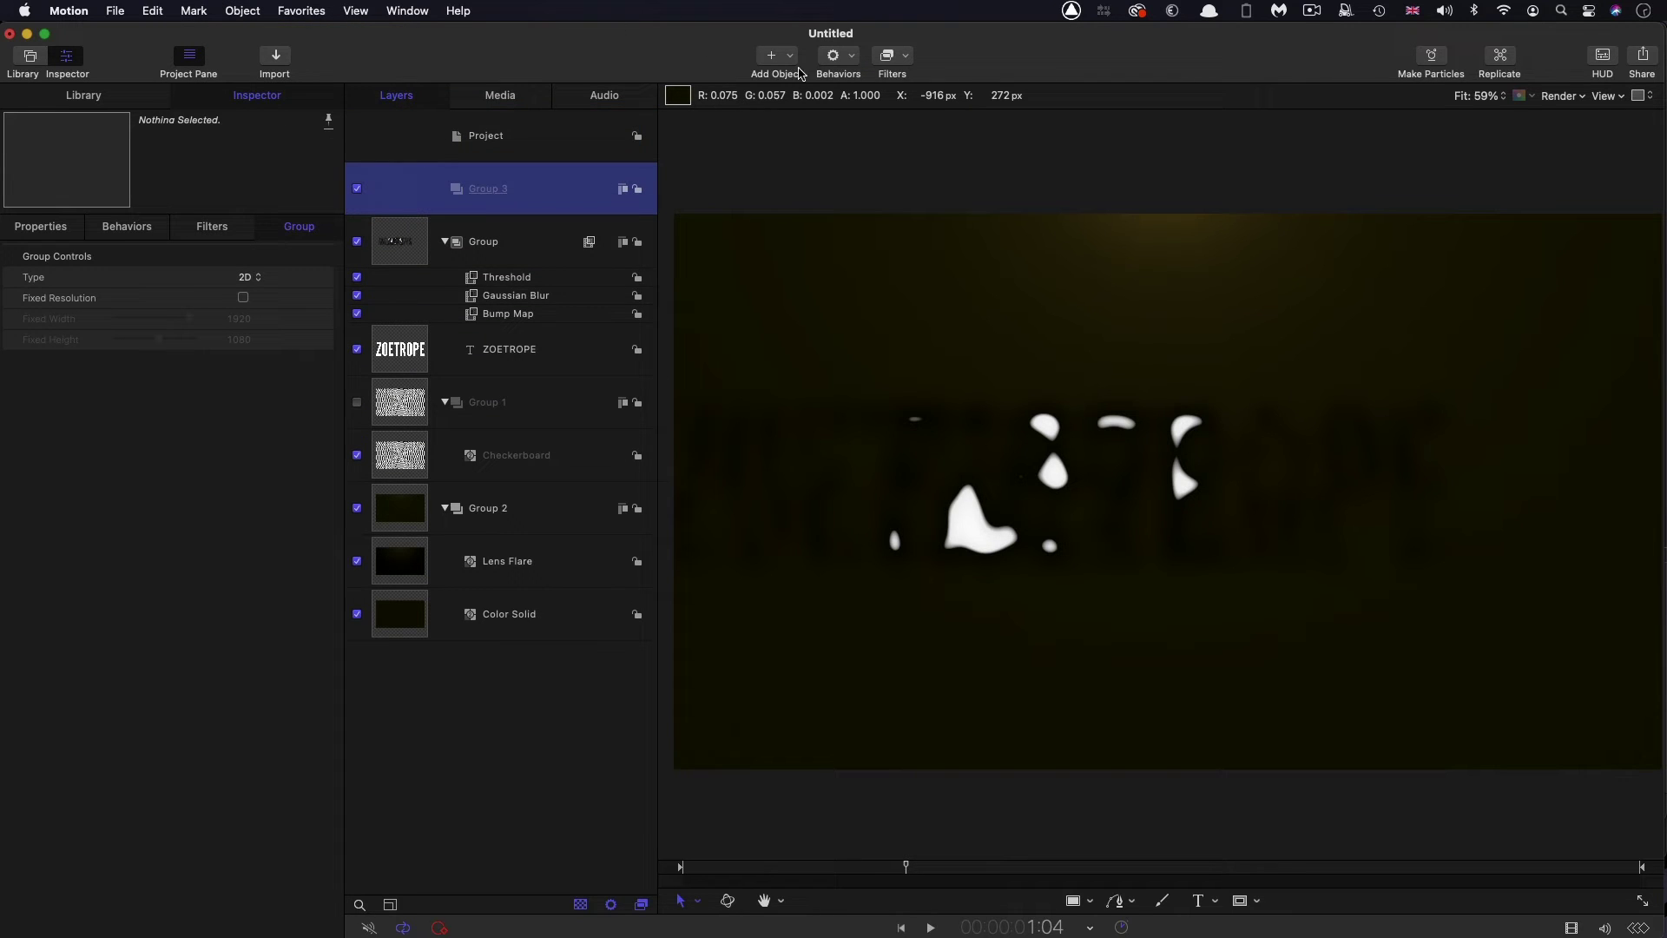
pyautogui.click(791, 59)
pyautogui.moveTo(903, 248)
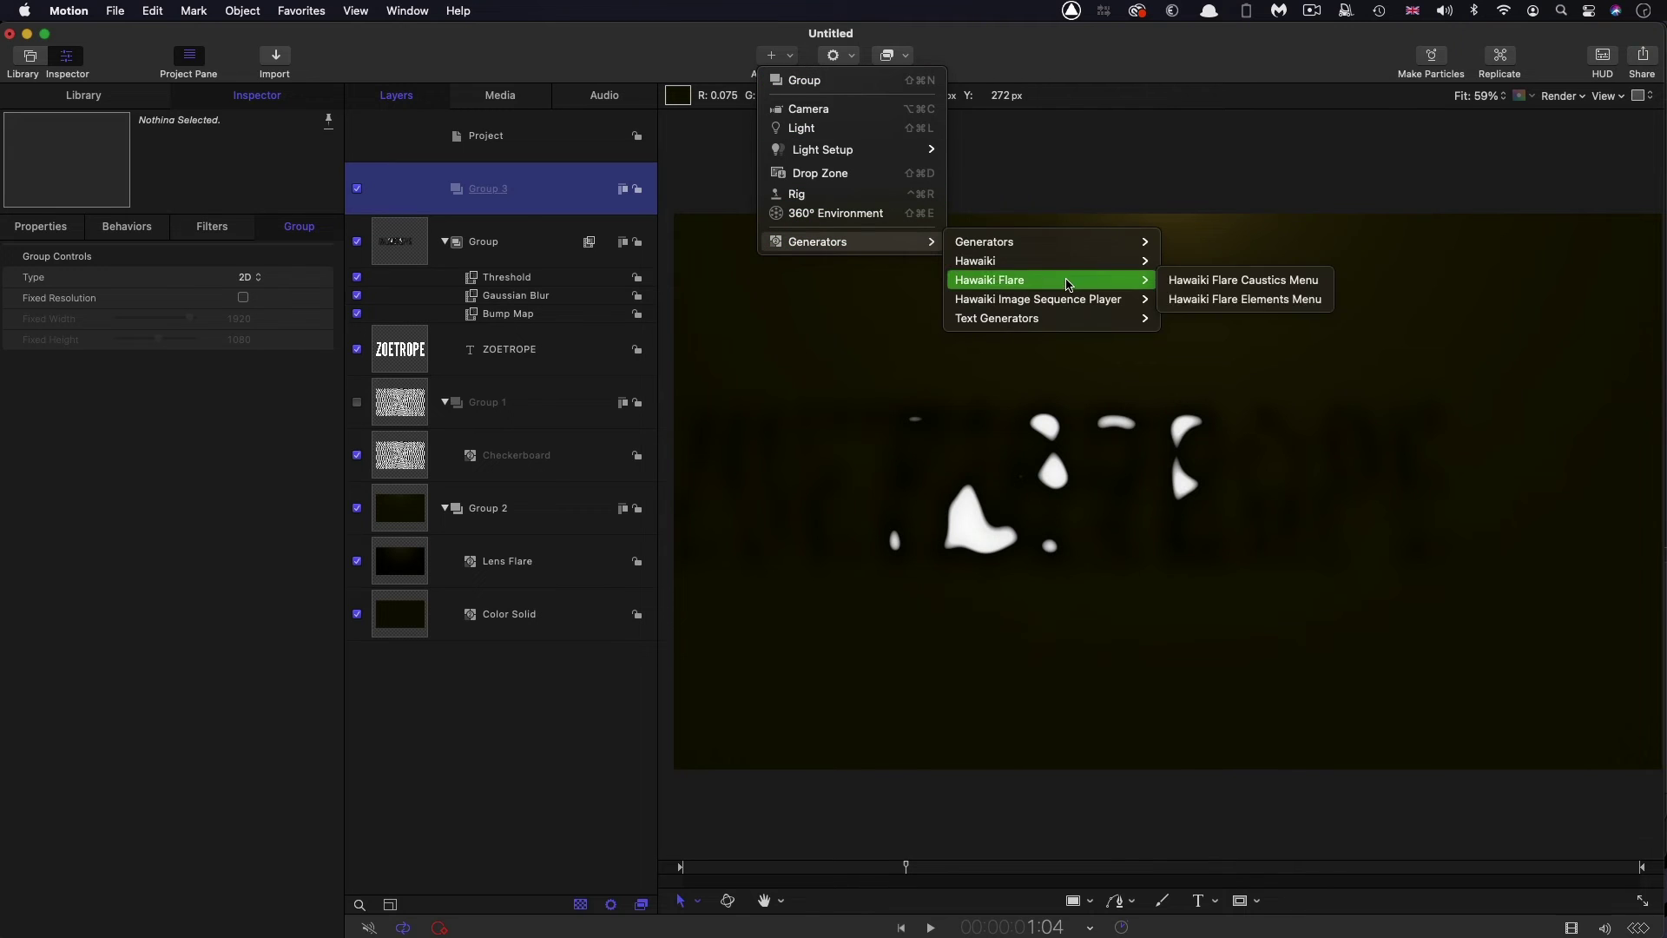
pyautogui.moveTo(1129, 243)
pyautogui.click(1215, 318)
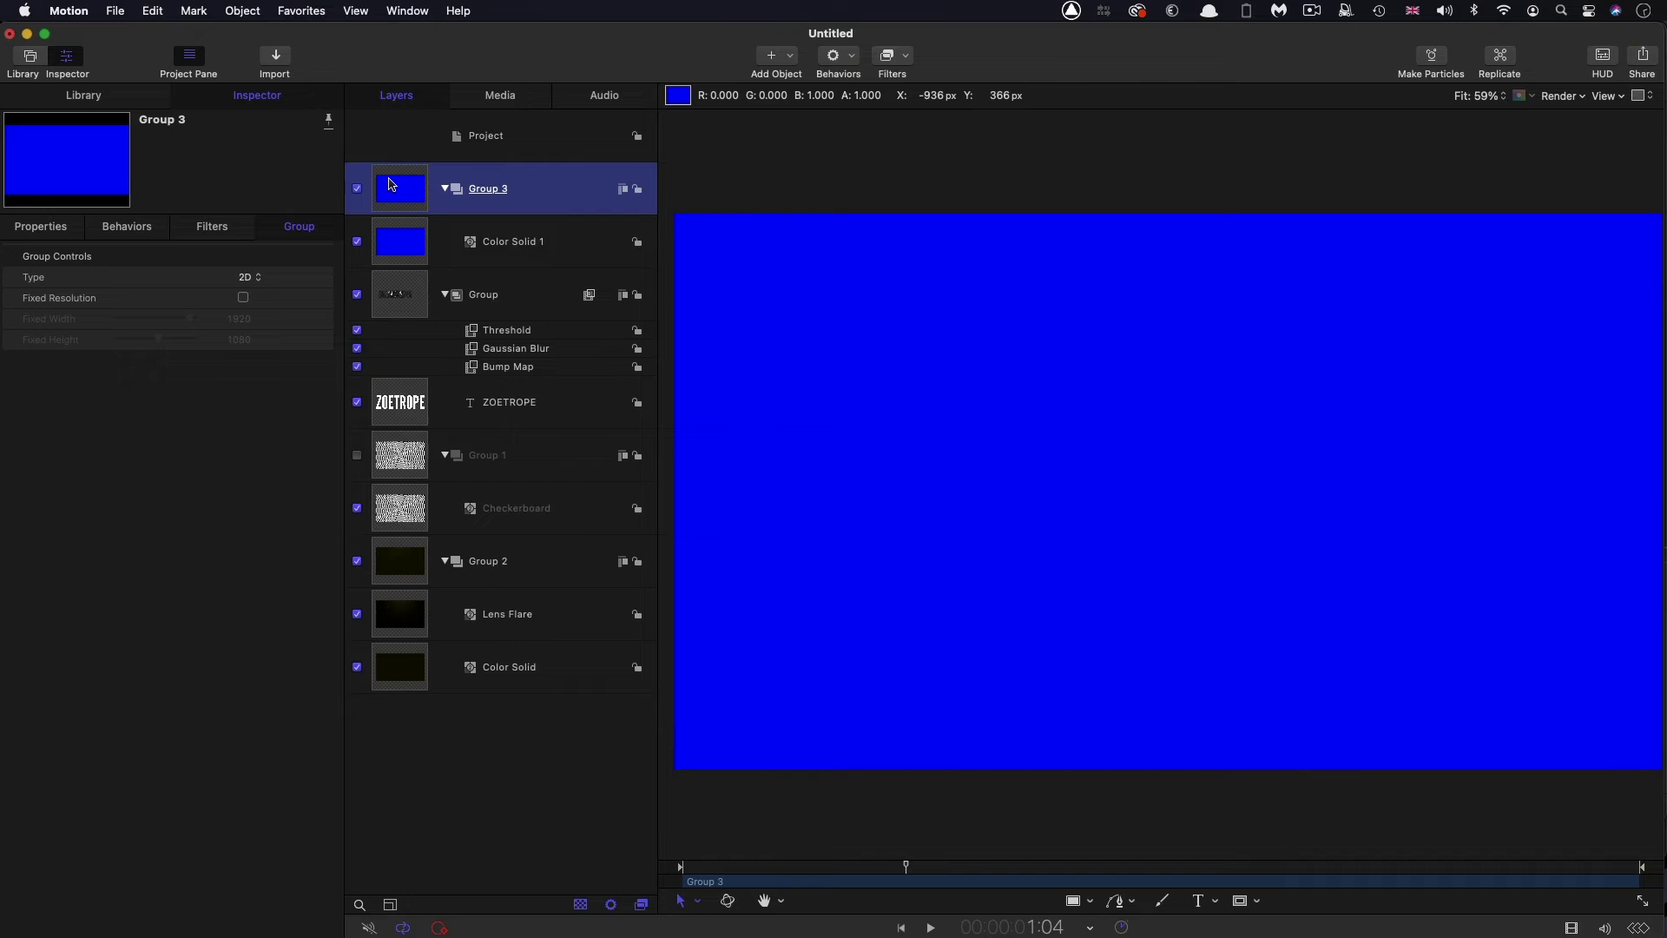
pyautogui.rightClick(392, 184)
pyautogui.click(497, 456)
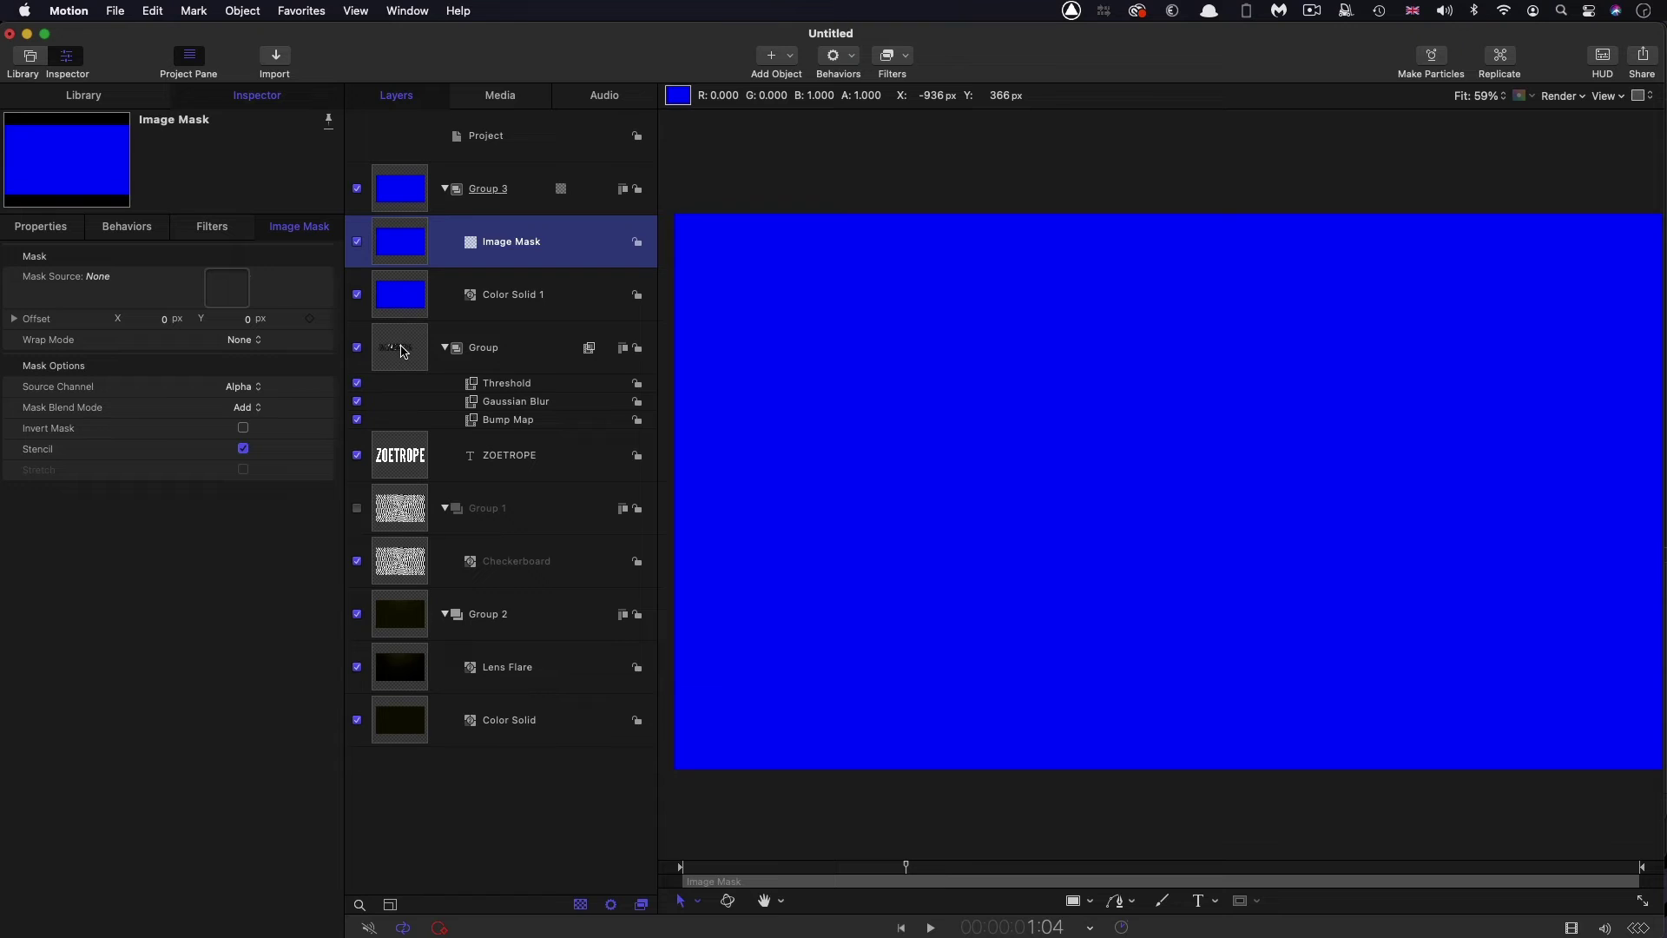
pyautogui.moveTo(408, 348); pyautogui.dragTo(217, 284)
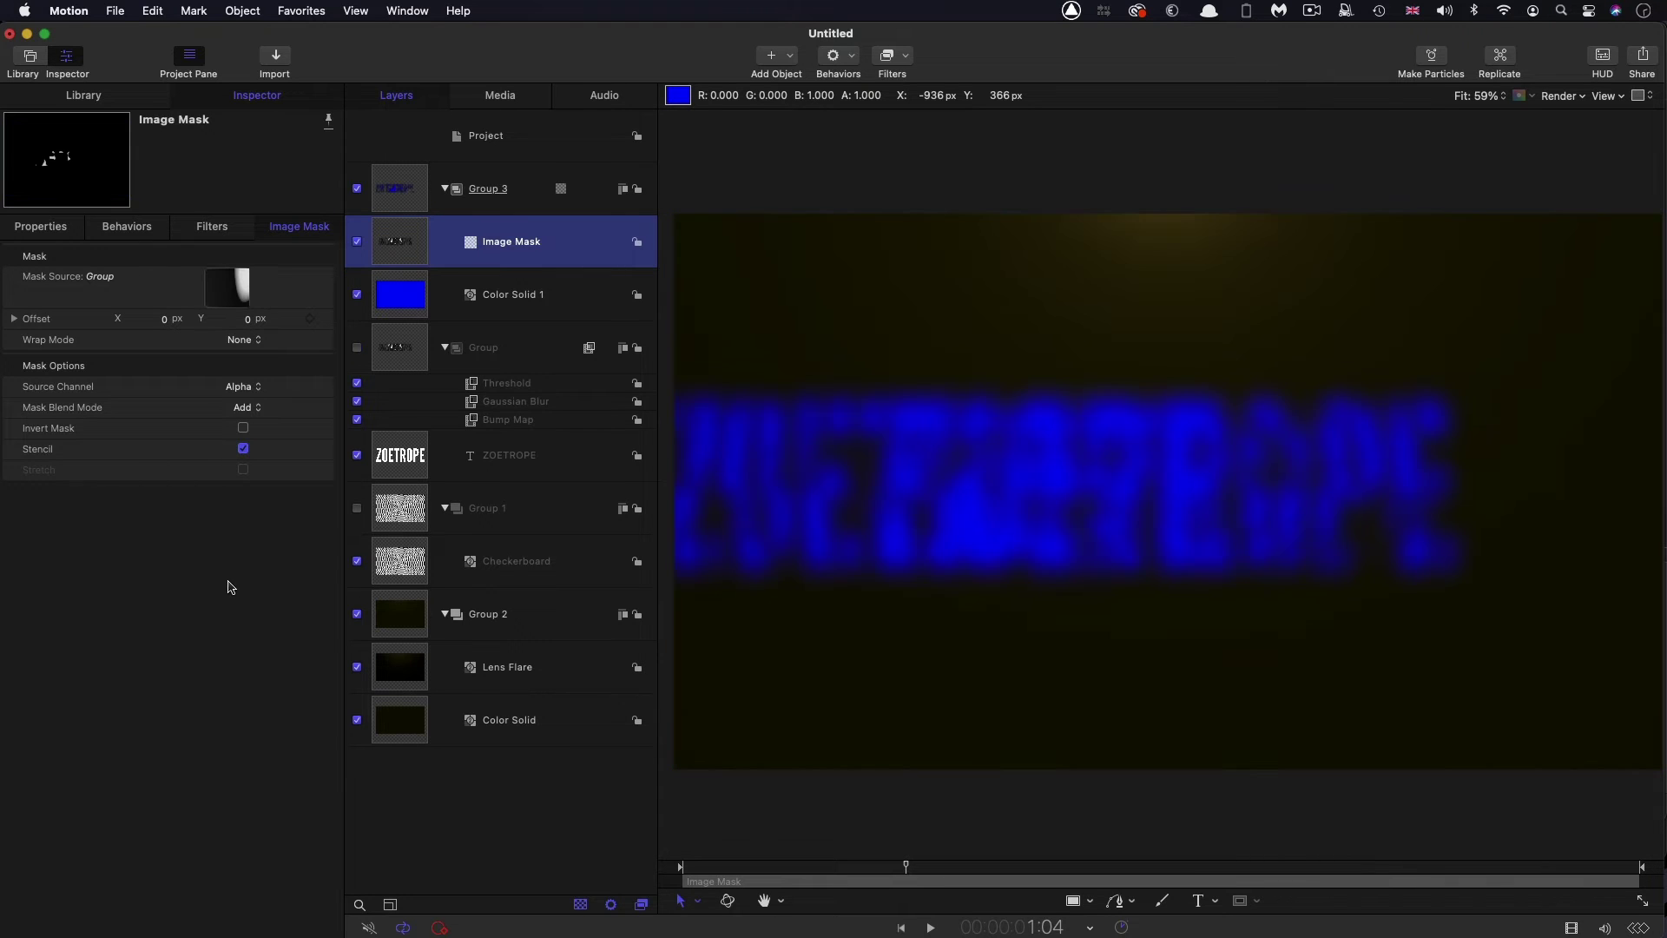
pyautogui.click(247, 387)
pyautogui.click(247, 402)
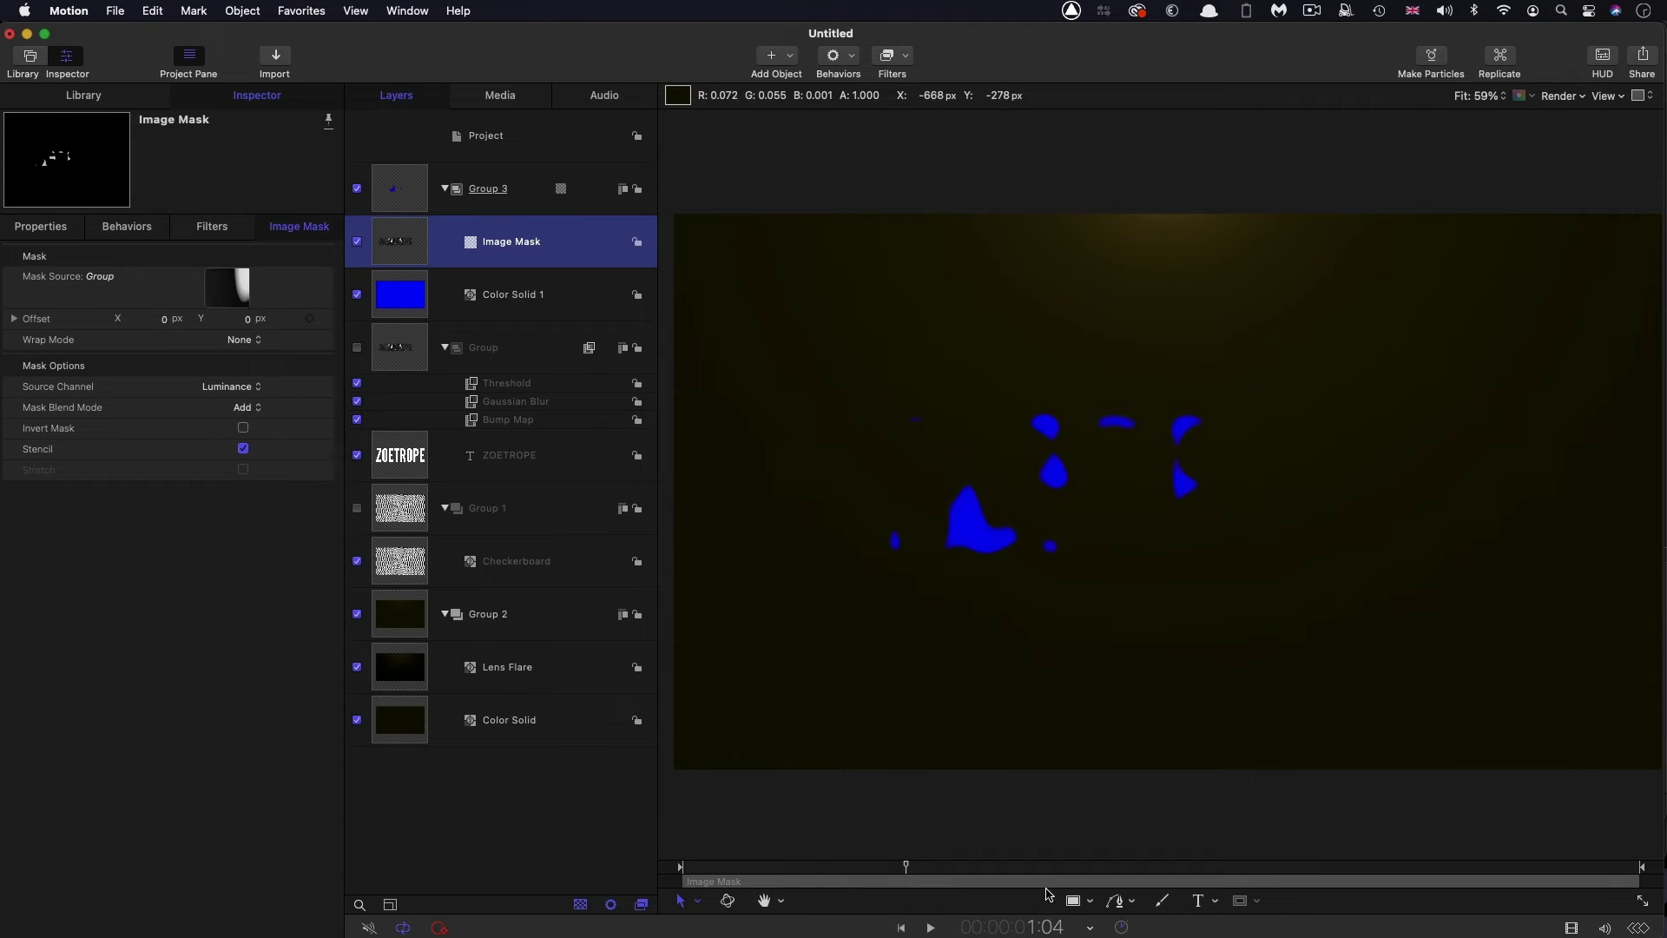
pyautogui.click(246, 387)
pyautogui.click(222, 372)
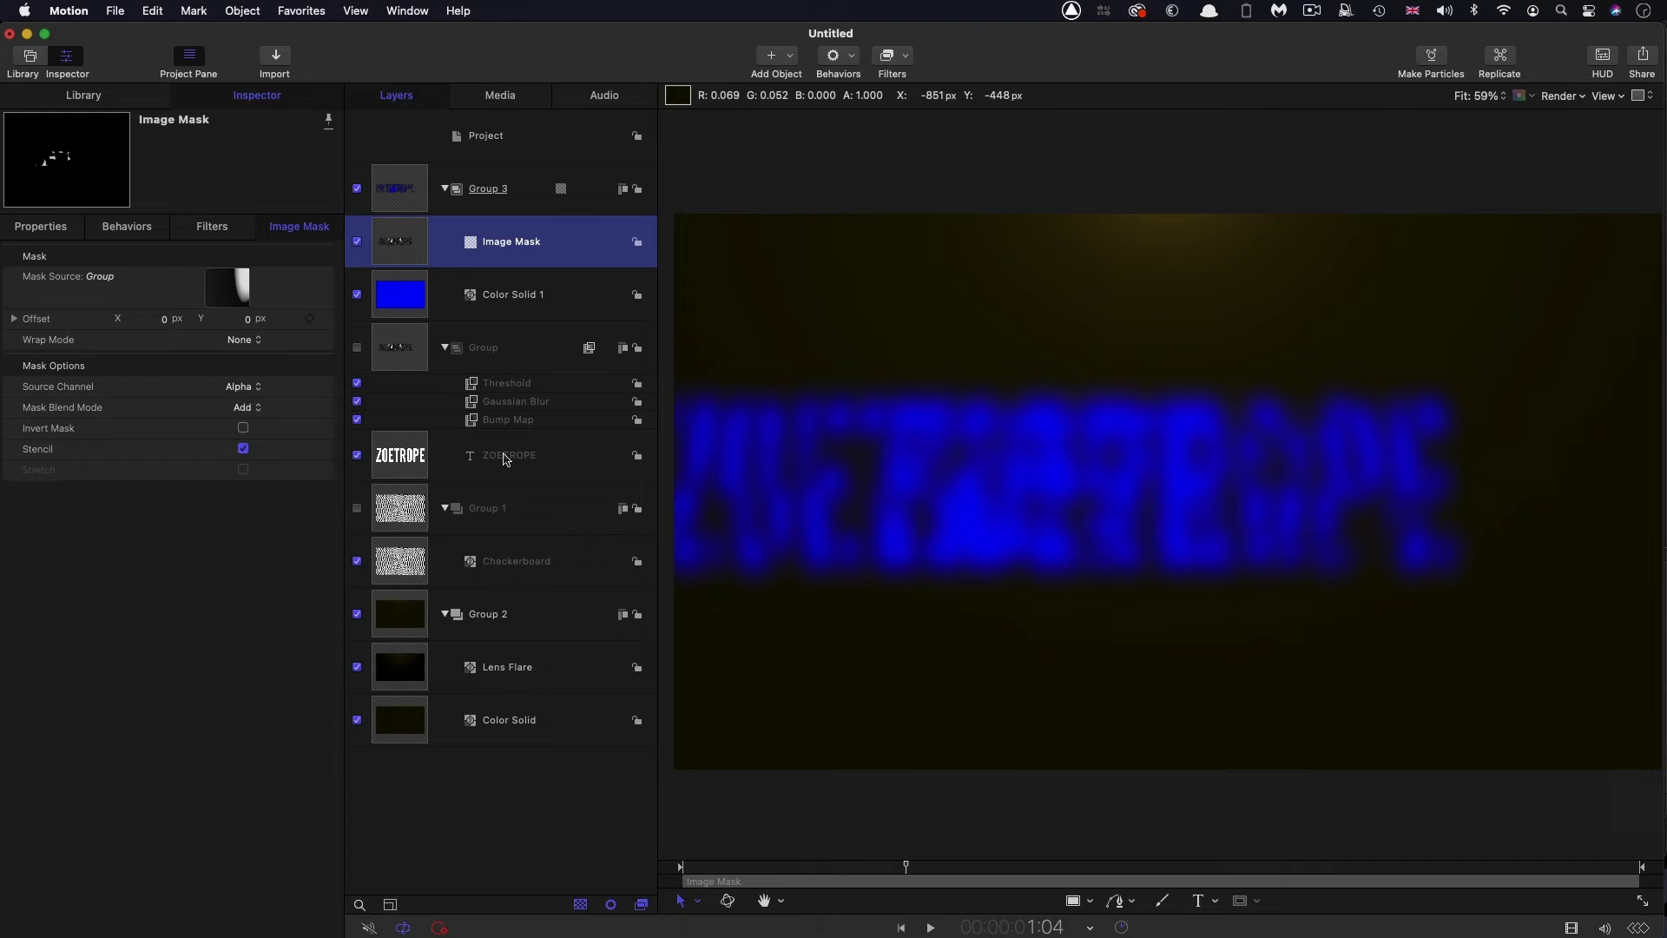
pyautogui.click(244, 386)
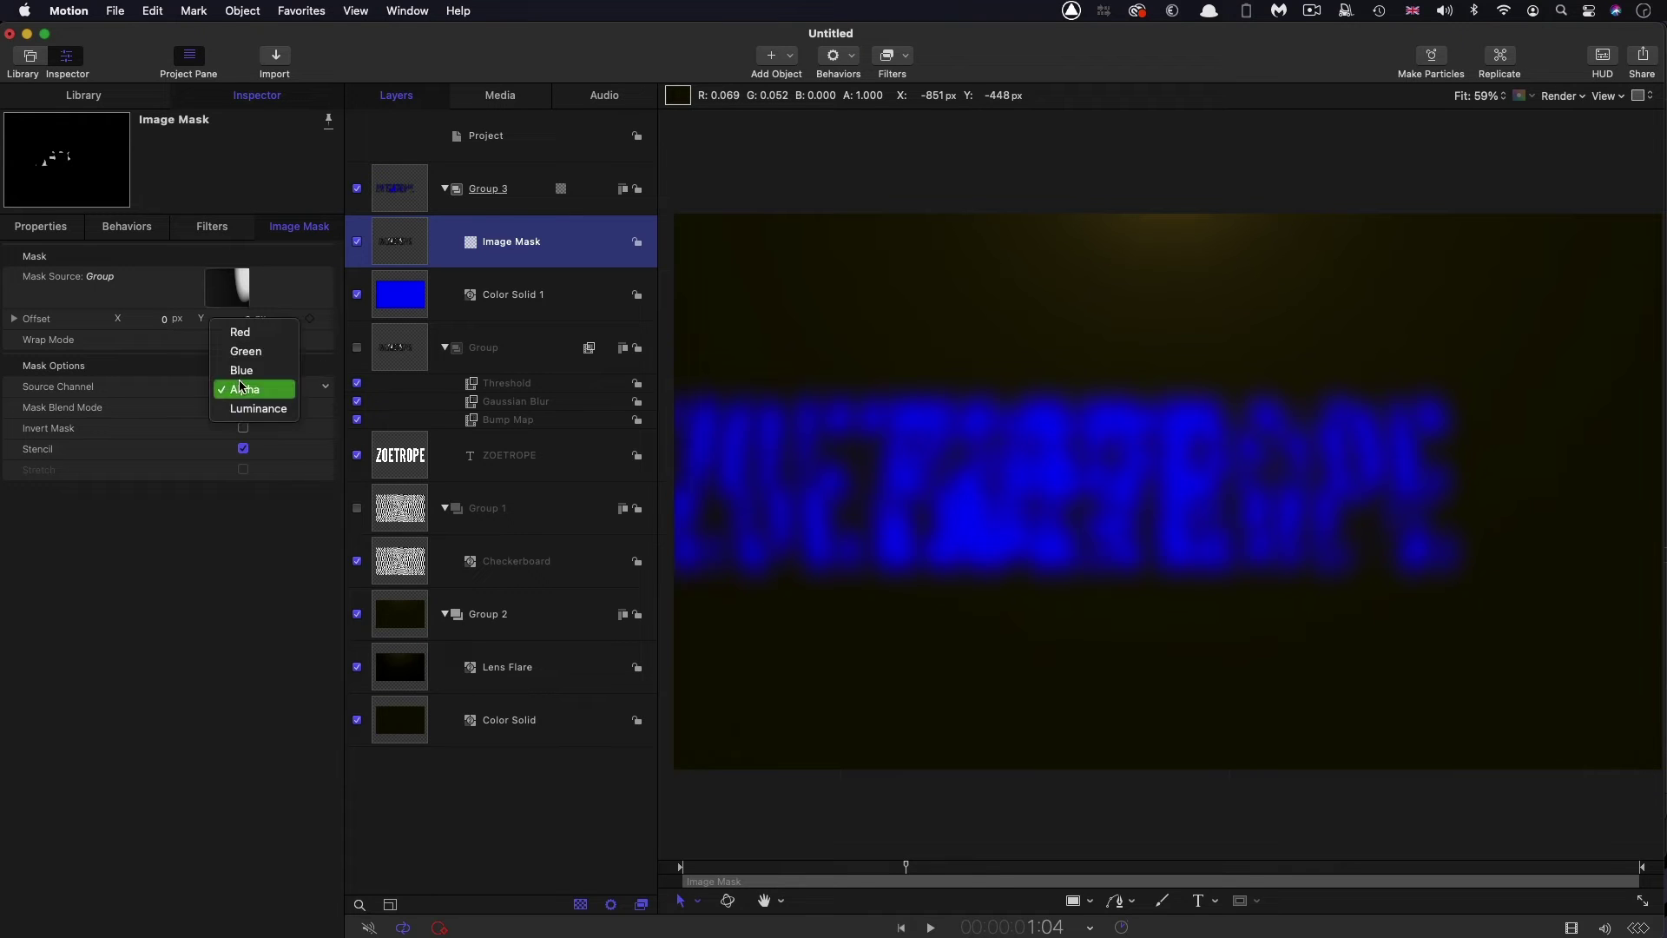
pyautogui.click(245, 402)
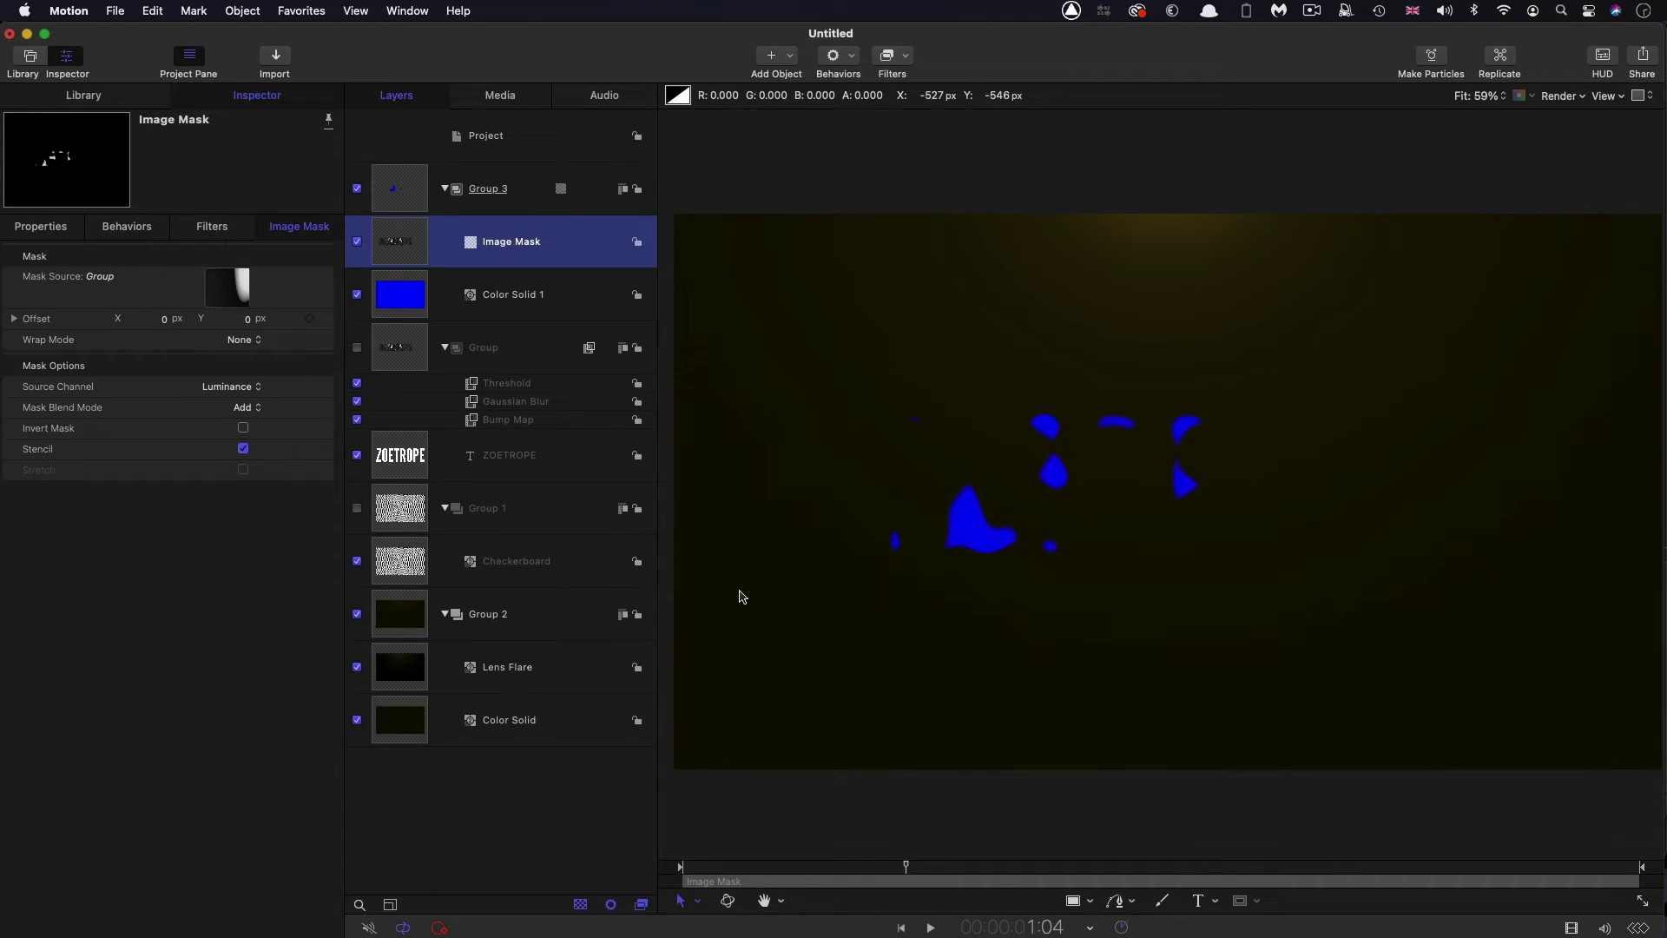
pyautogui.click(836, 866)
pyautogui.moveTo(835, 865); pyautogui.dragTo(1001, 900)
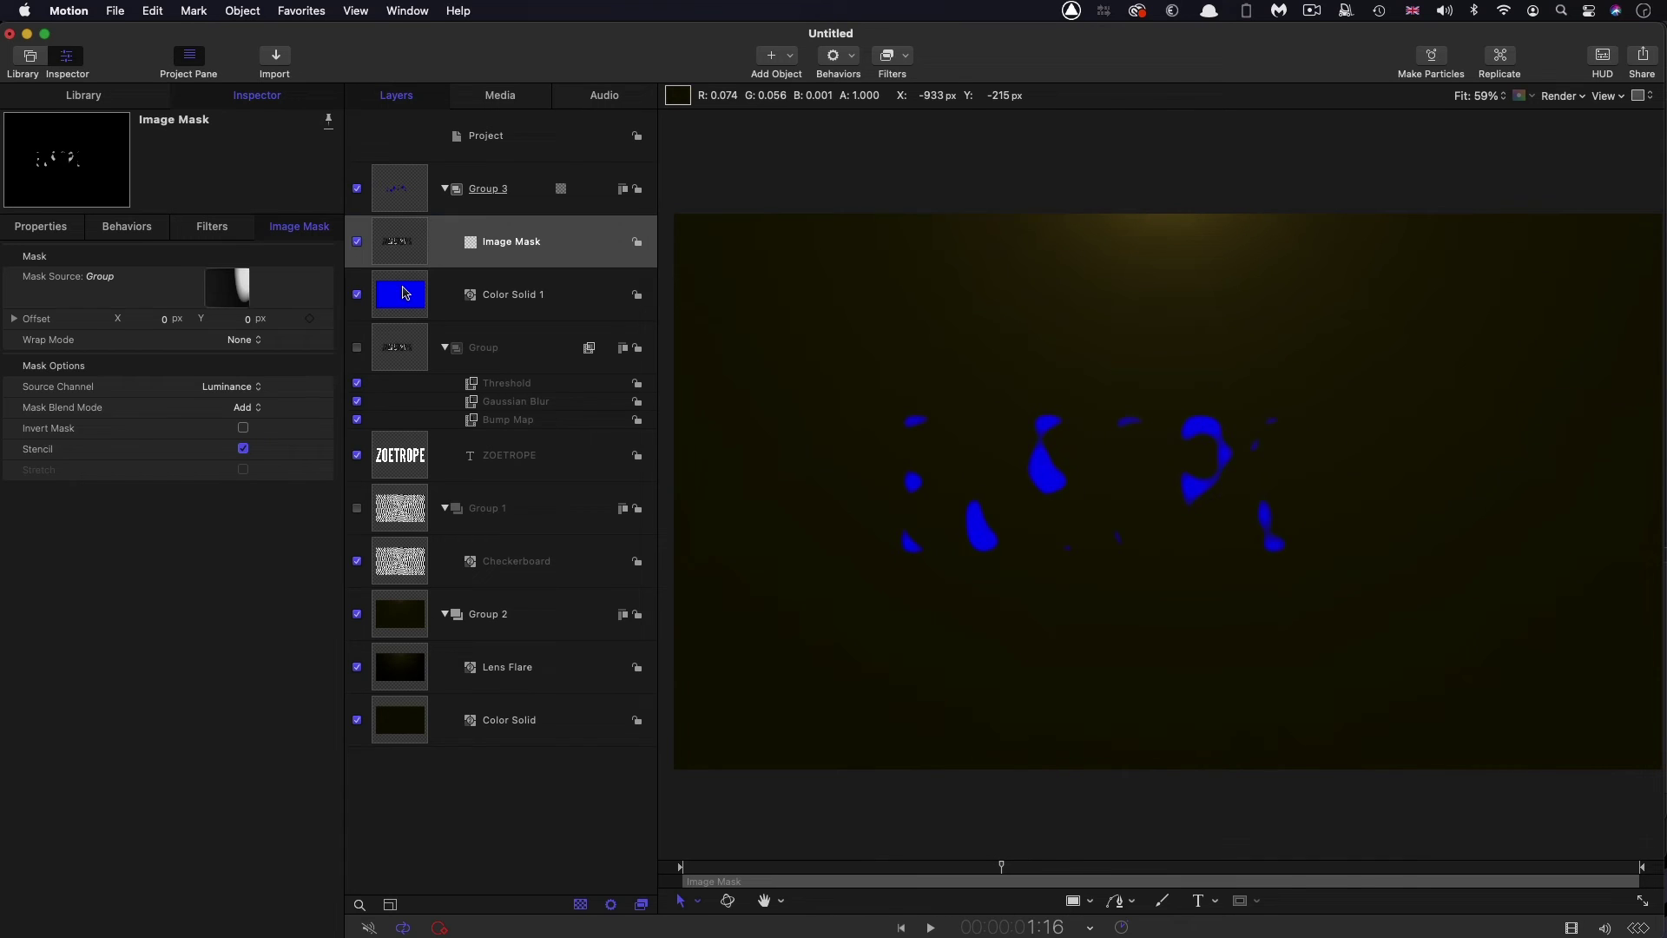
# - Make Color Solid 1 pale yellow with hue 50° and 26% saturation
pyautogui.click(404, 293)
pyautogui.click(233, 339)
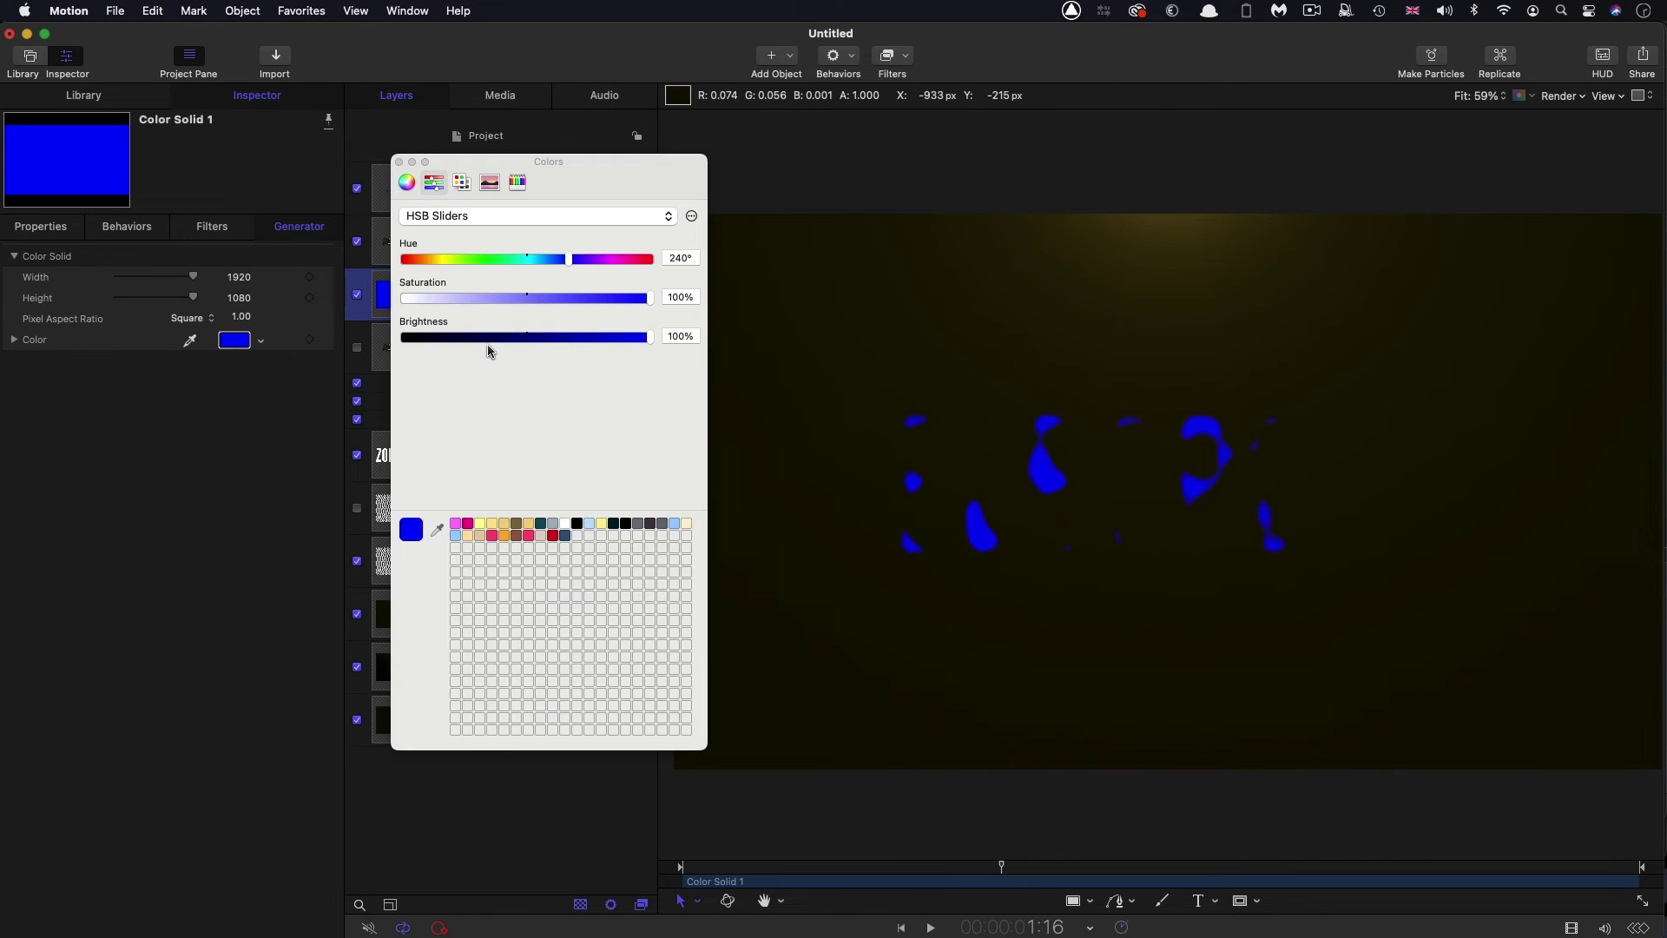
pyautogui.moveTo(565, 262); pyautogui.dragTo(436, 262)
pyautogui.moveTo(650, 298); pyautogui.dragTo(466, 299)
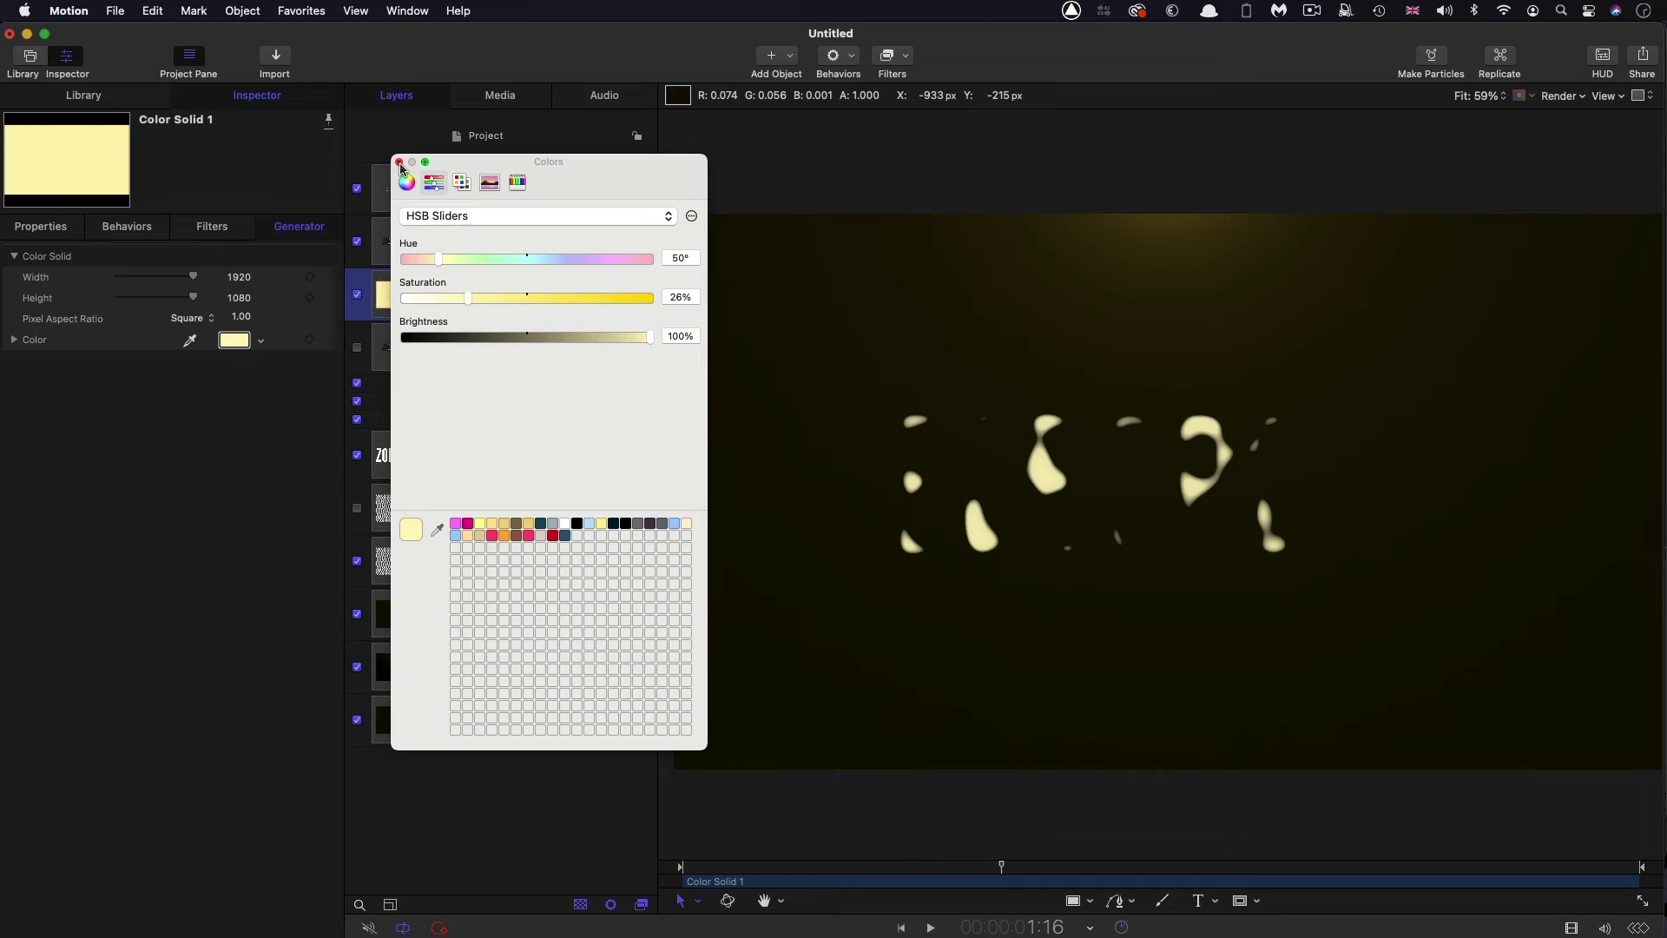
pyautogui.click(398, 162)
# - Move the Image Mask from Group 3 onto Color Solid 1
pyautogui.click(403, 170)
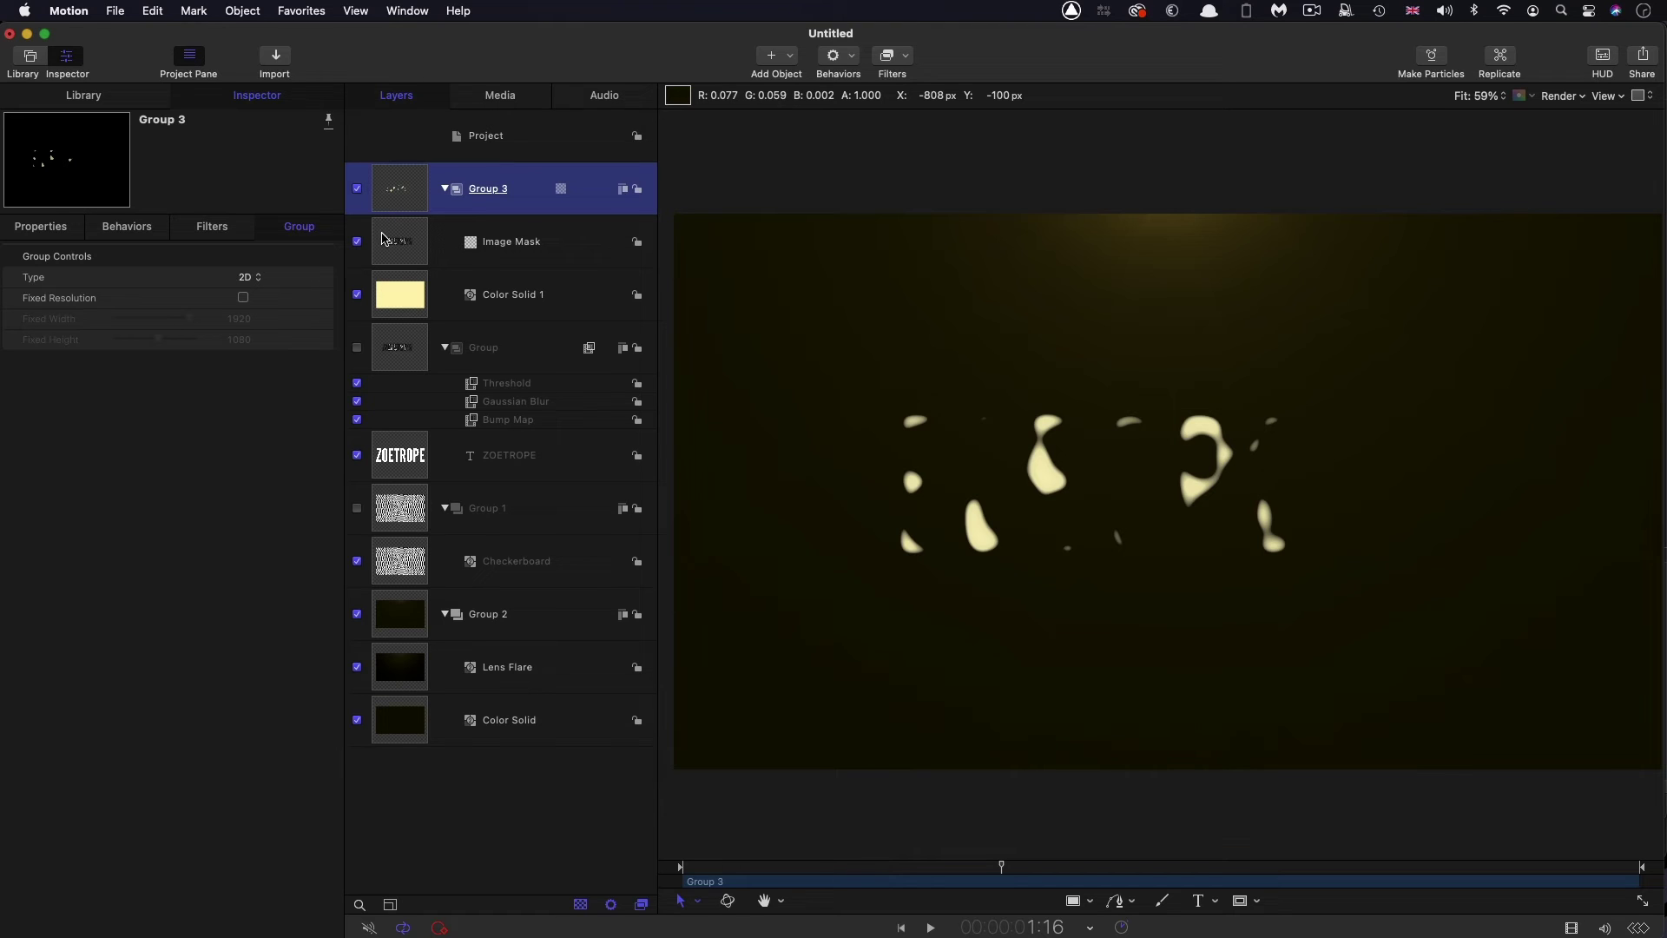
pyautogui.moveTo(393, 241); pyautogui.dragTo(403, 295)
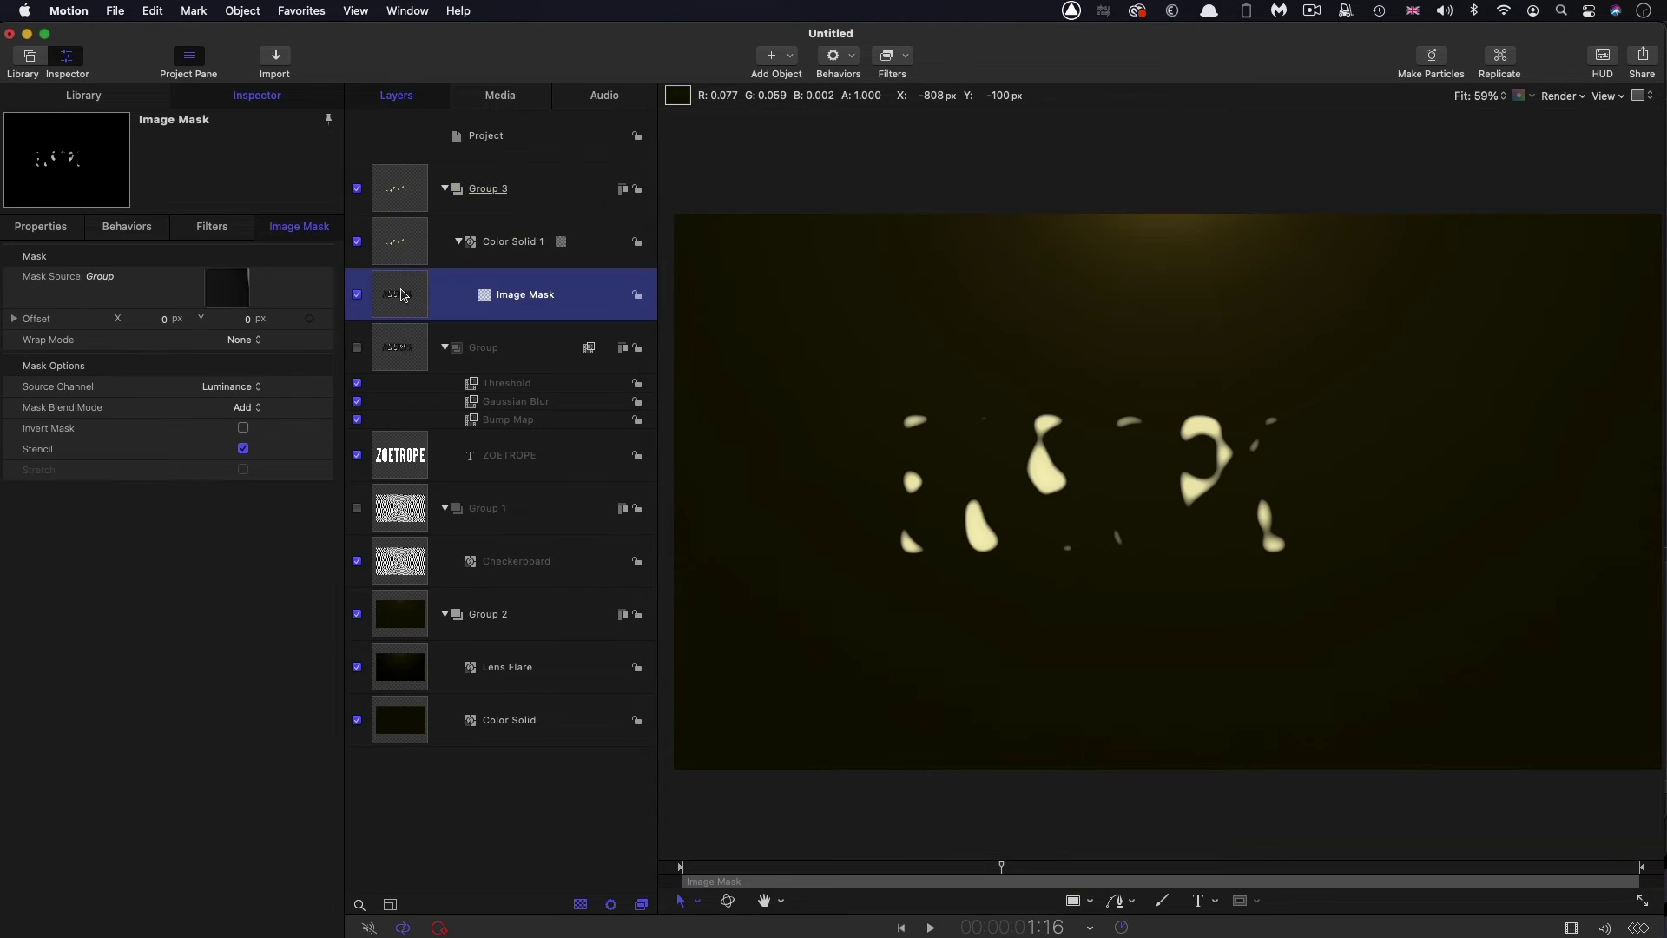
pyautogui.click(404, 198)
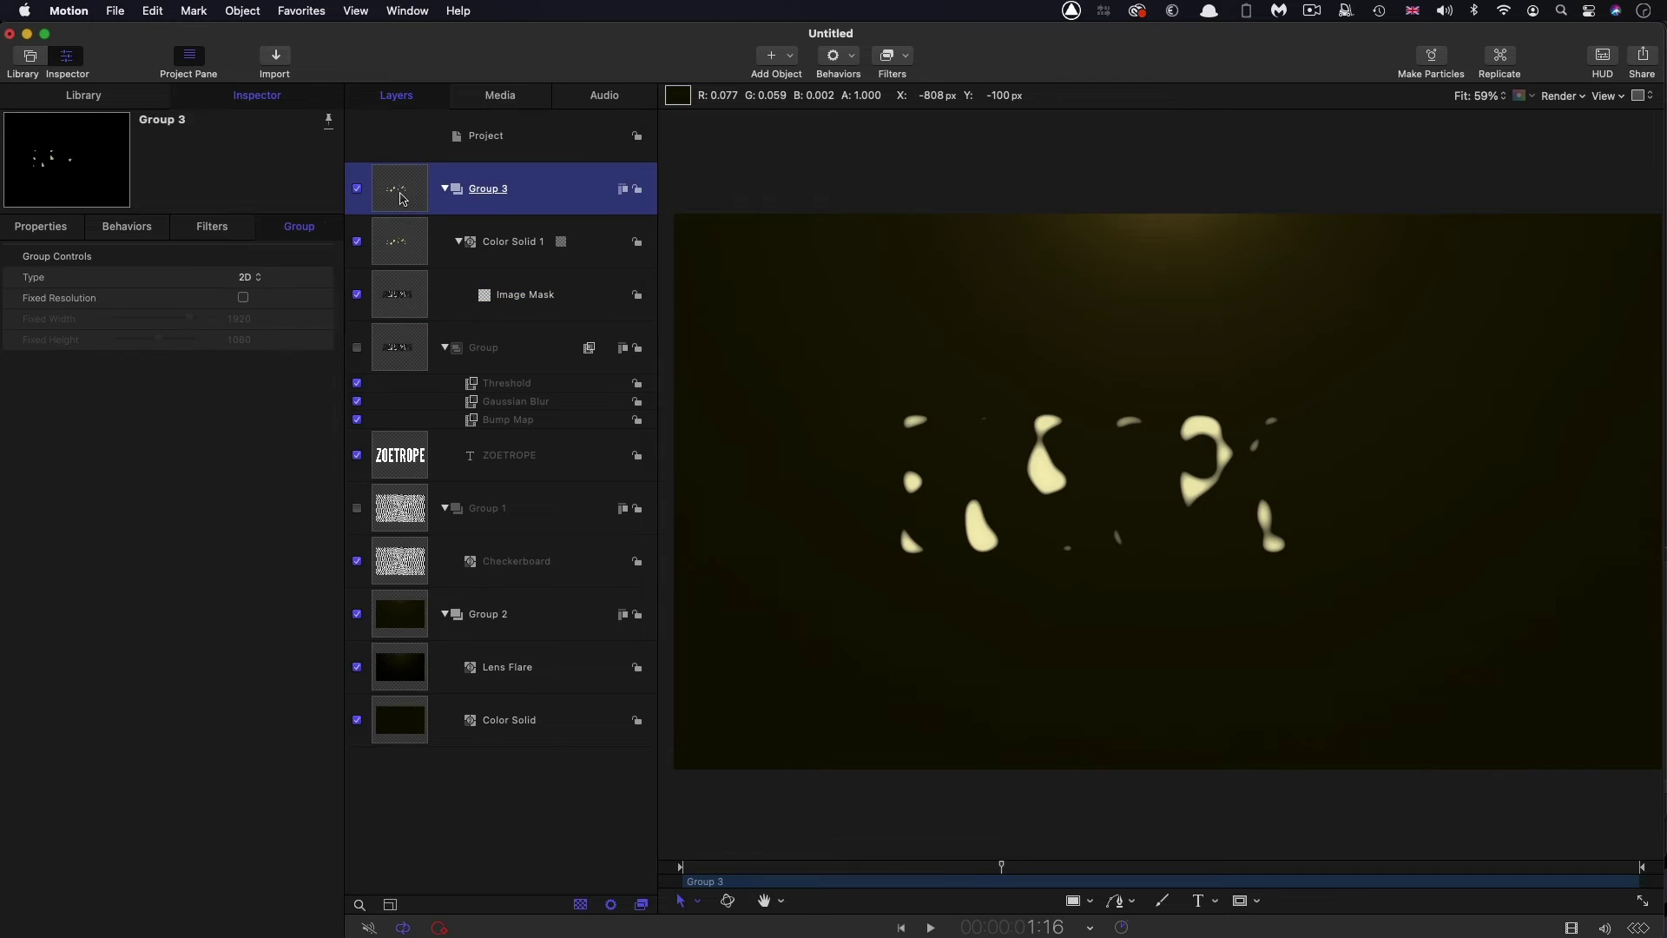
# - Apply the Neon glow filter to Group 3 and scrub ahead to see the glowing title
pyautogui.click(903, 56)
pyautogui.moveTo(955, 175)
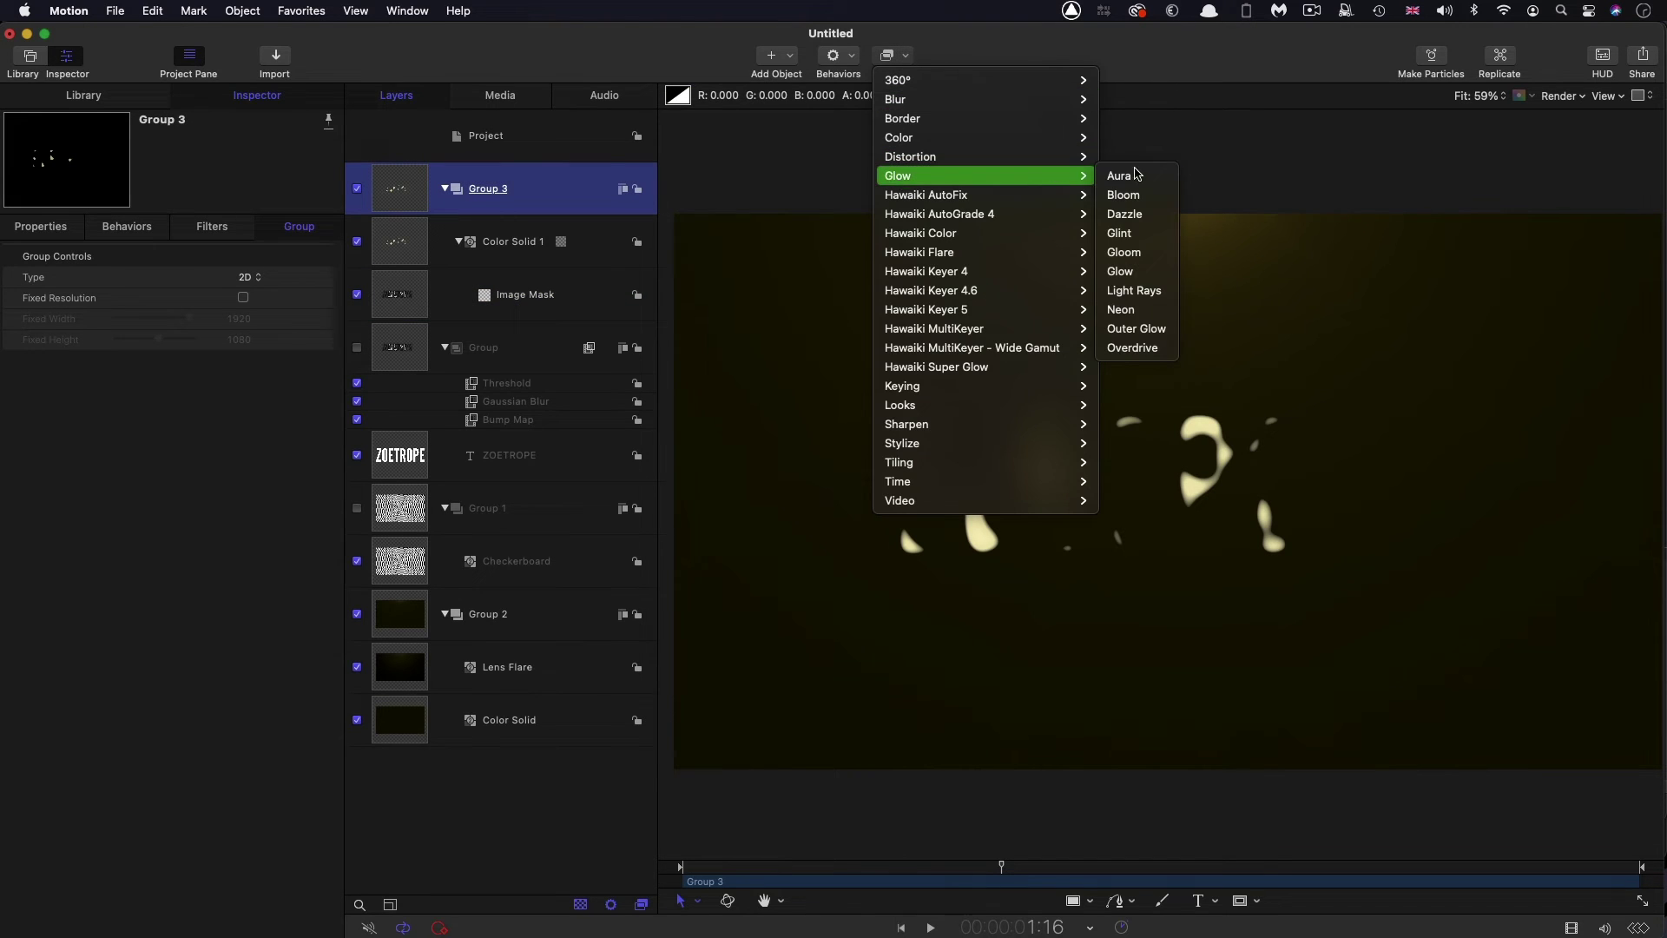
pyautogui.click(1137, 315)
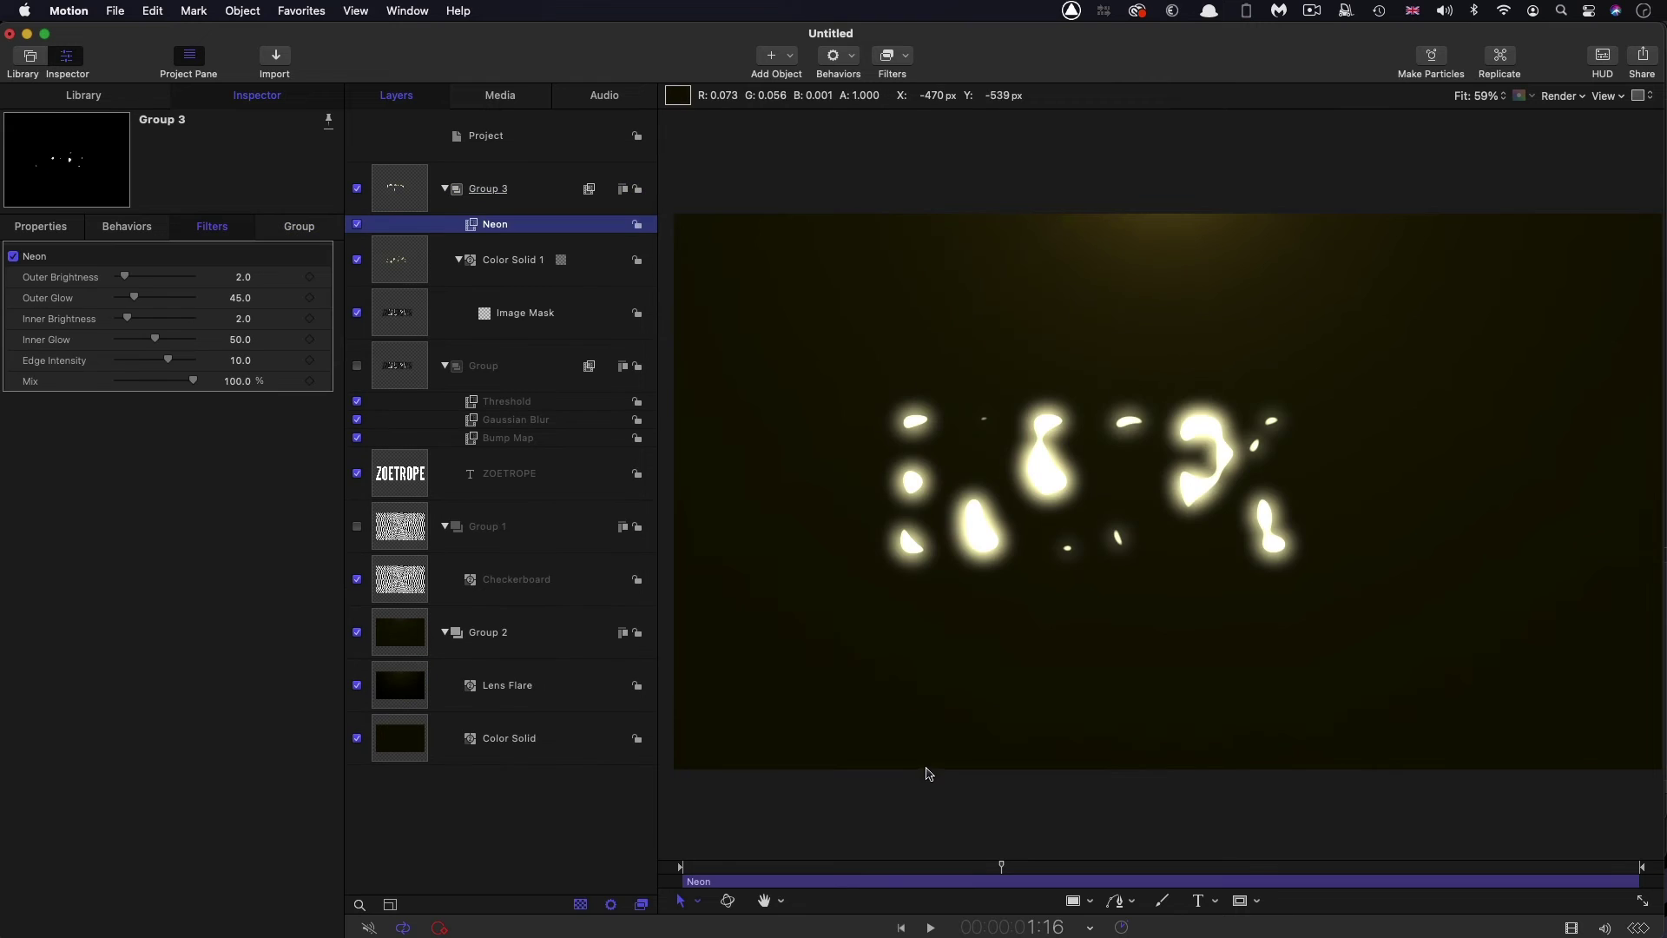
pyautogui.moveTo(1002, 866); pyautogui.dragTo(1290, 868)
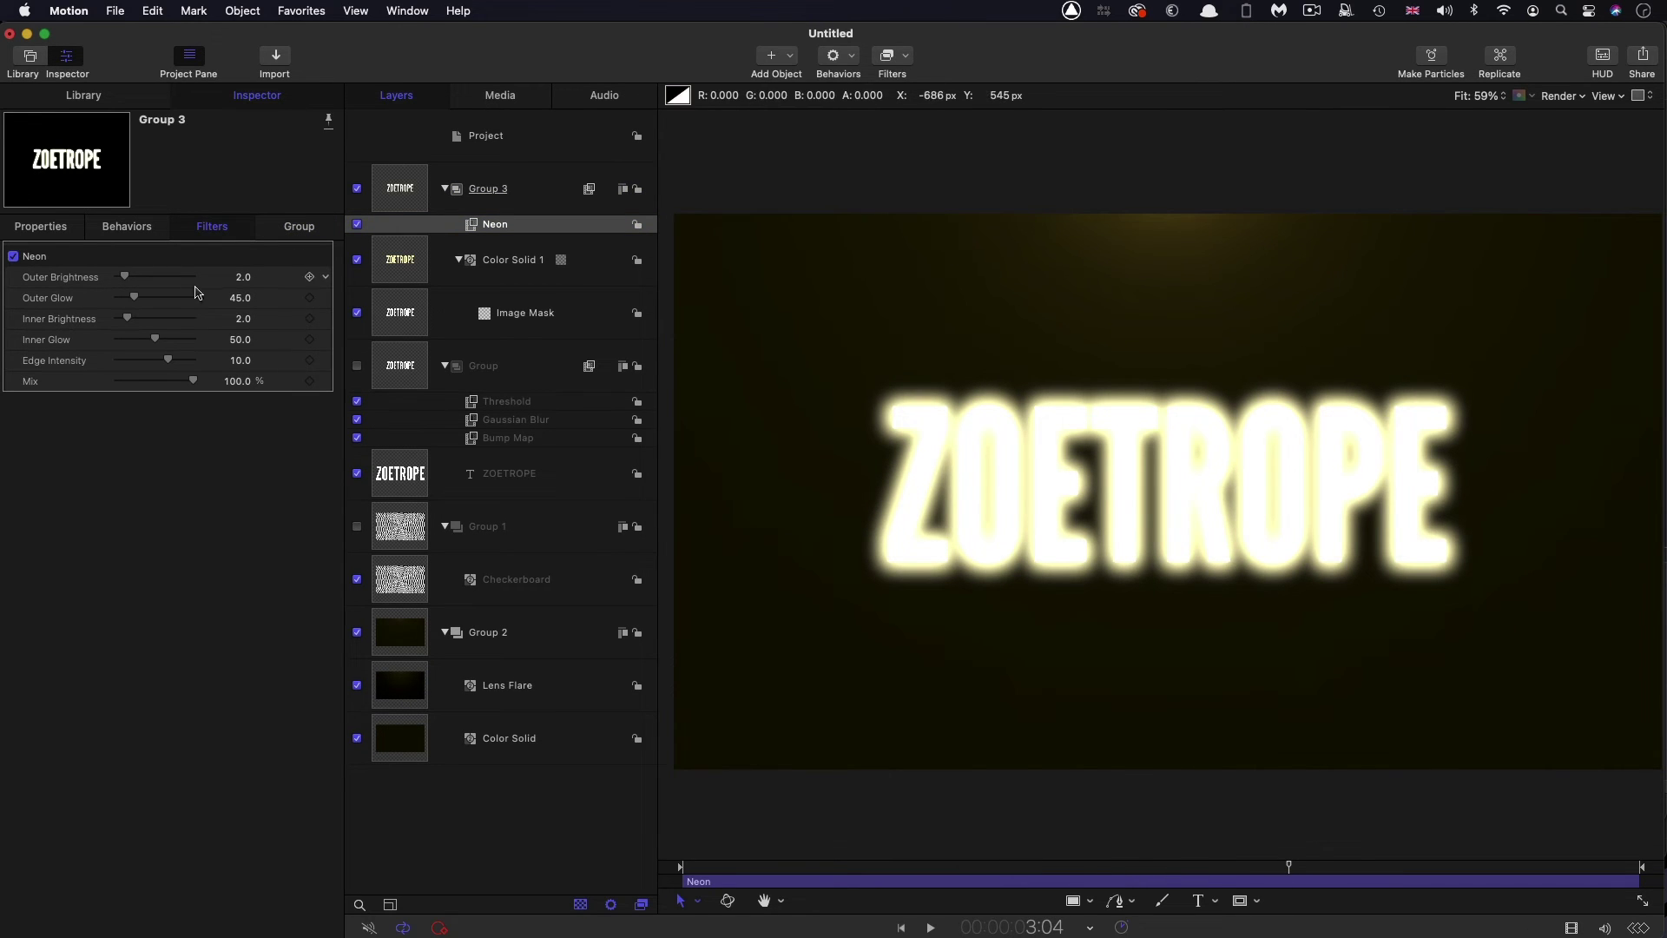
# - Set Neon Outer Brightness to 1.0, Inner Glow to 8.0 and Edge Intensity to 0
pyautogui.click(247, 277)
pyautogui.write('1')
pyautogui.press('Return')
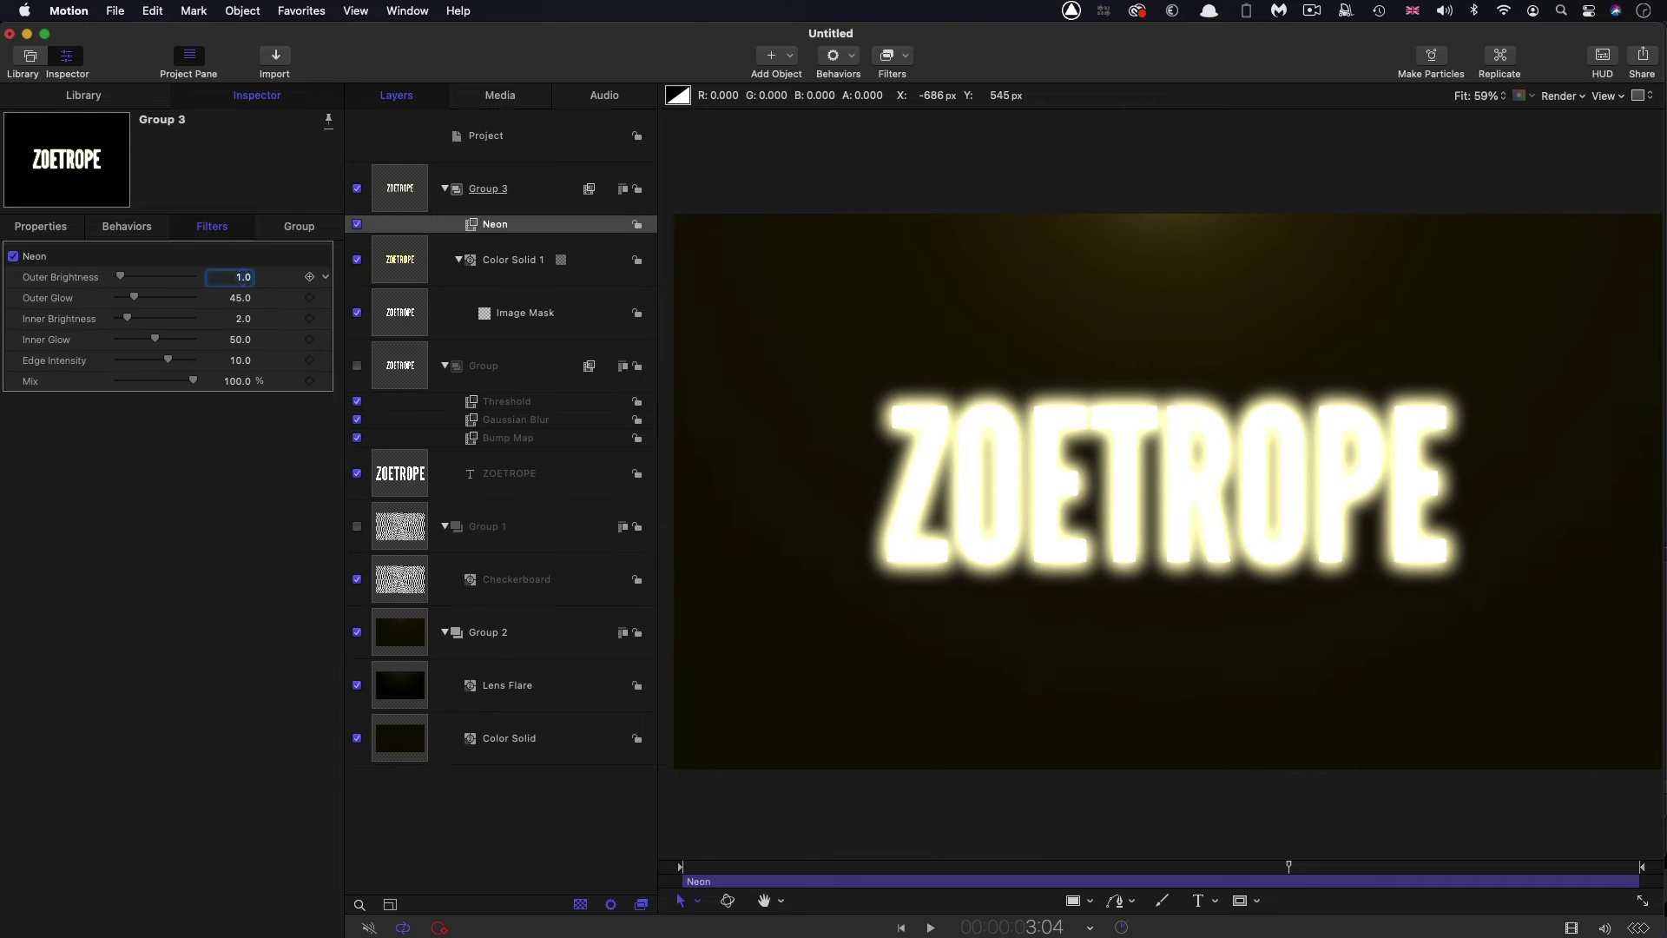
pyautogui.click(242, 339)
pyautogui.write('8')
pyautogui.press('Return')
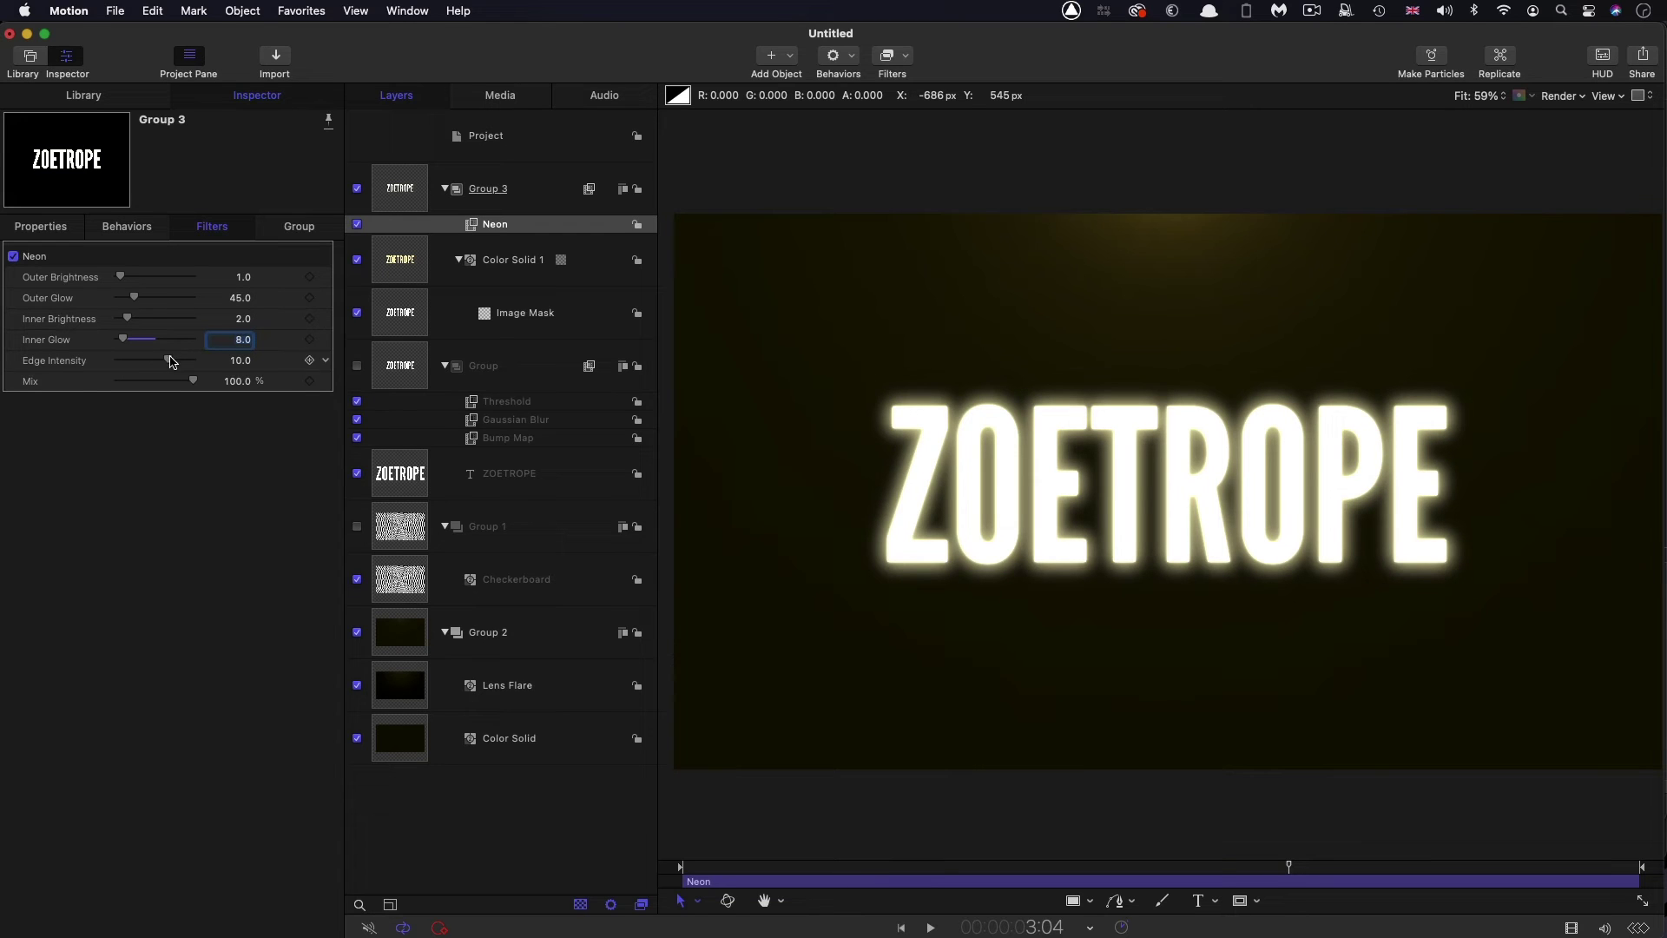
pyautogui.moveTo(171, 360); pyautogui.dragTo(5, 350)
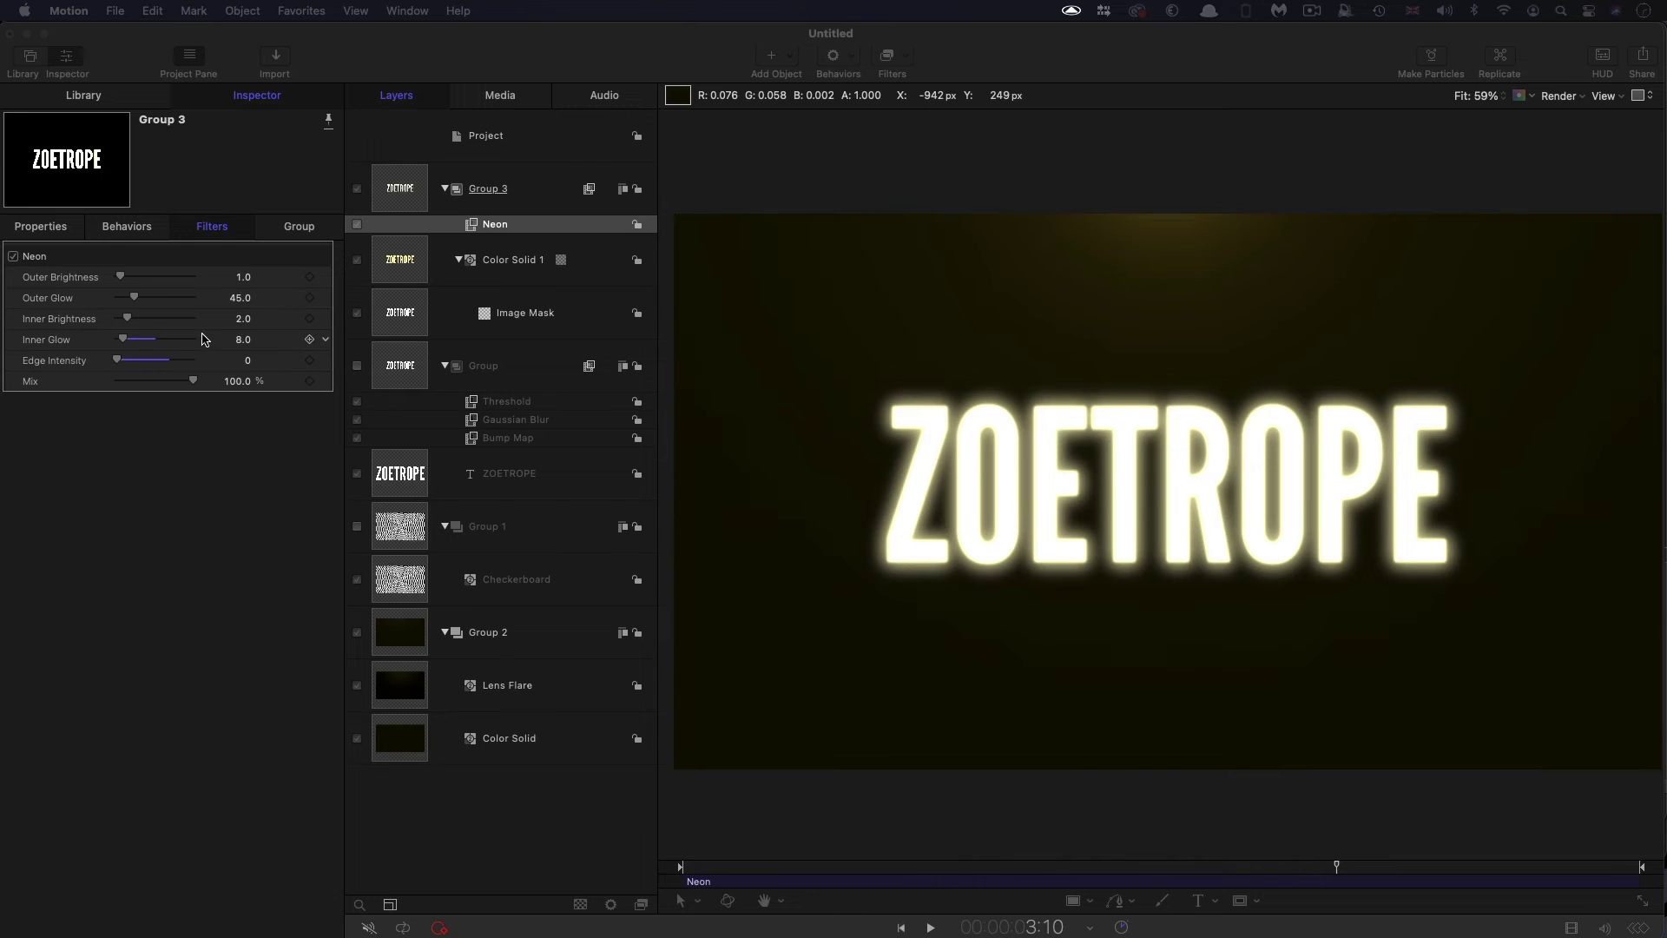
pyautogui.click(51, 302)
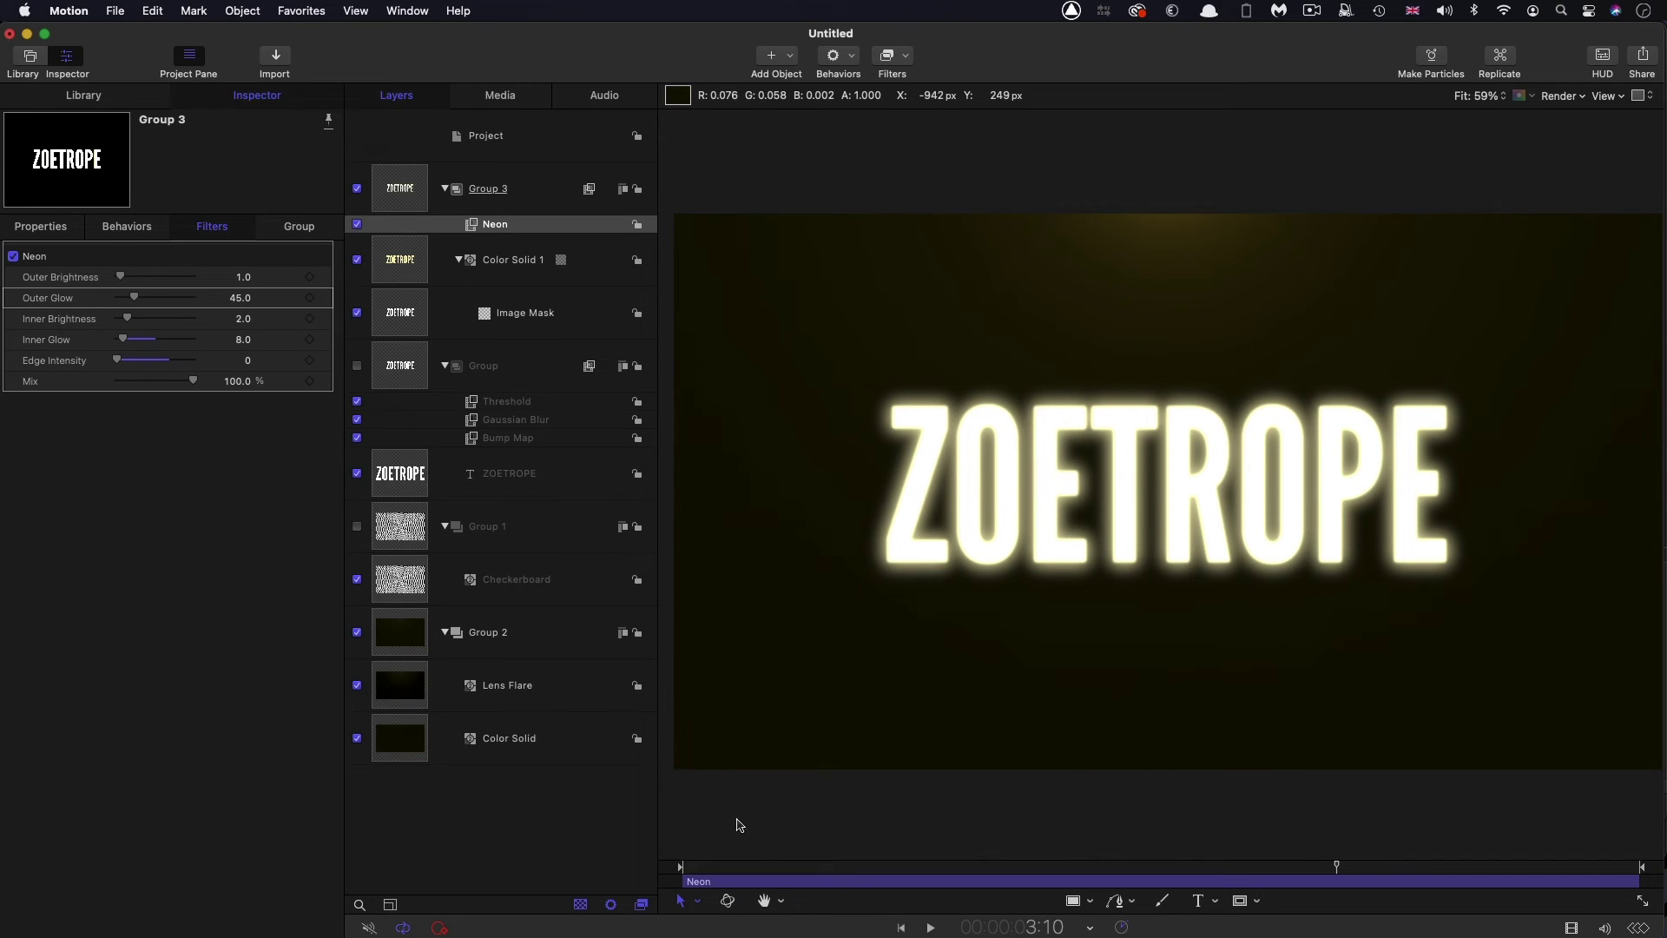
# - Keyframe the Neon Outer Glow at 250 at the 2-second mark
pyautogui.click(1043, 927)
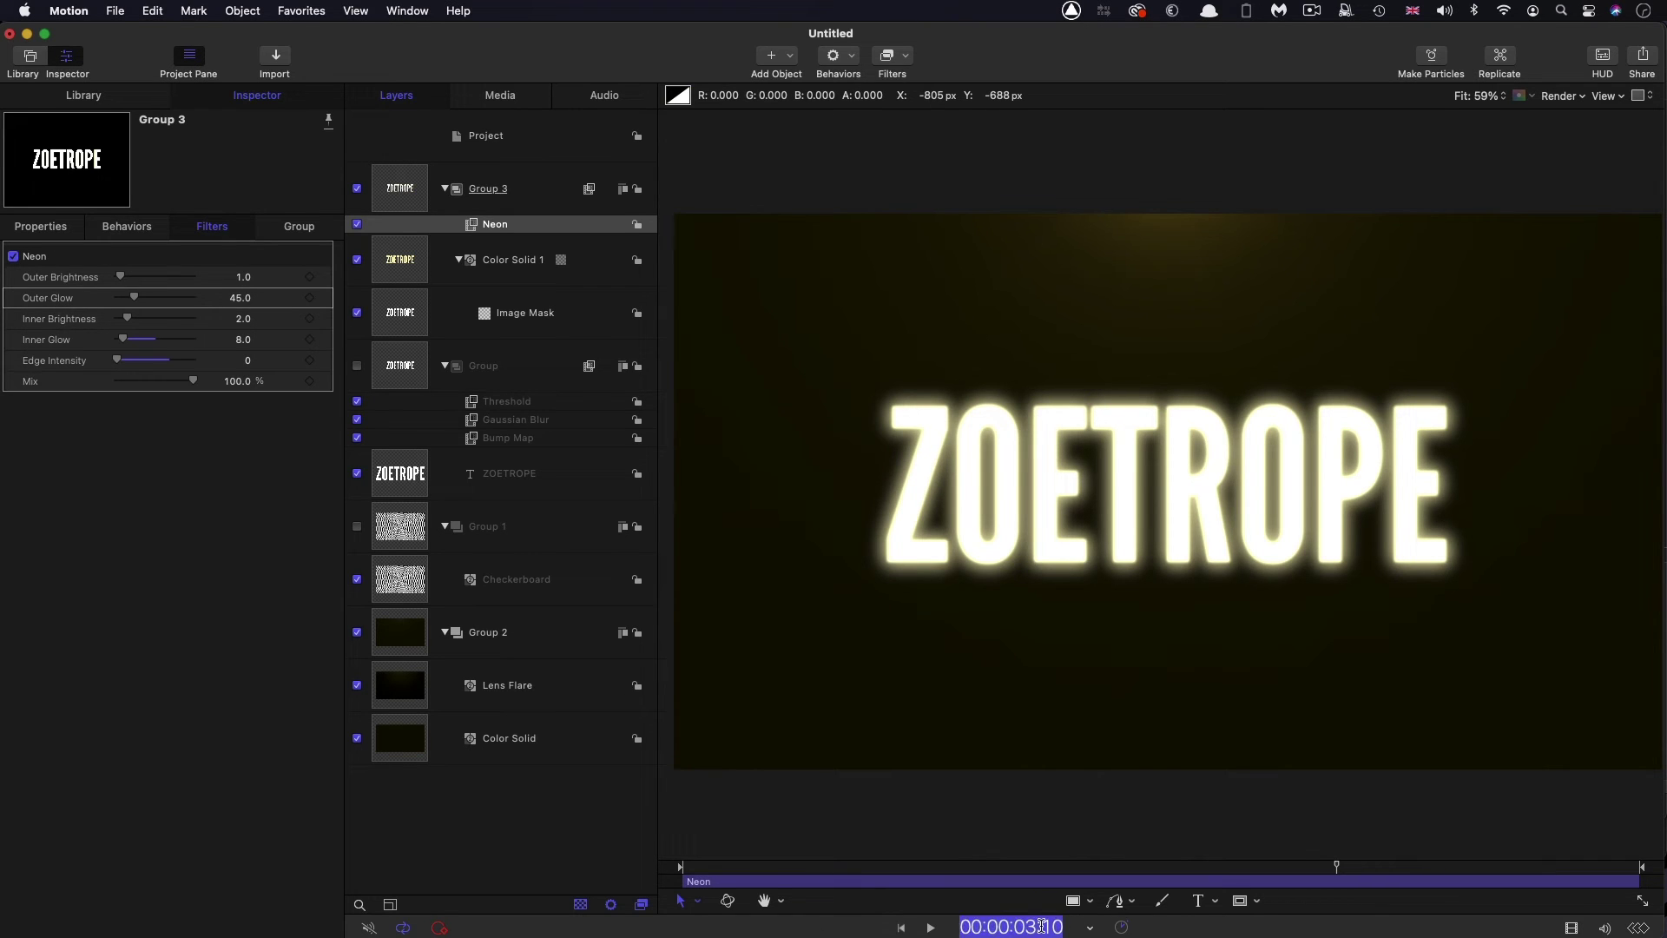
pyautogui.write('200')
pyautogui.press('Return')
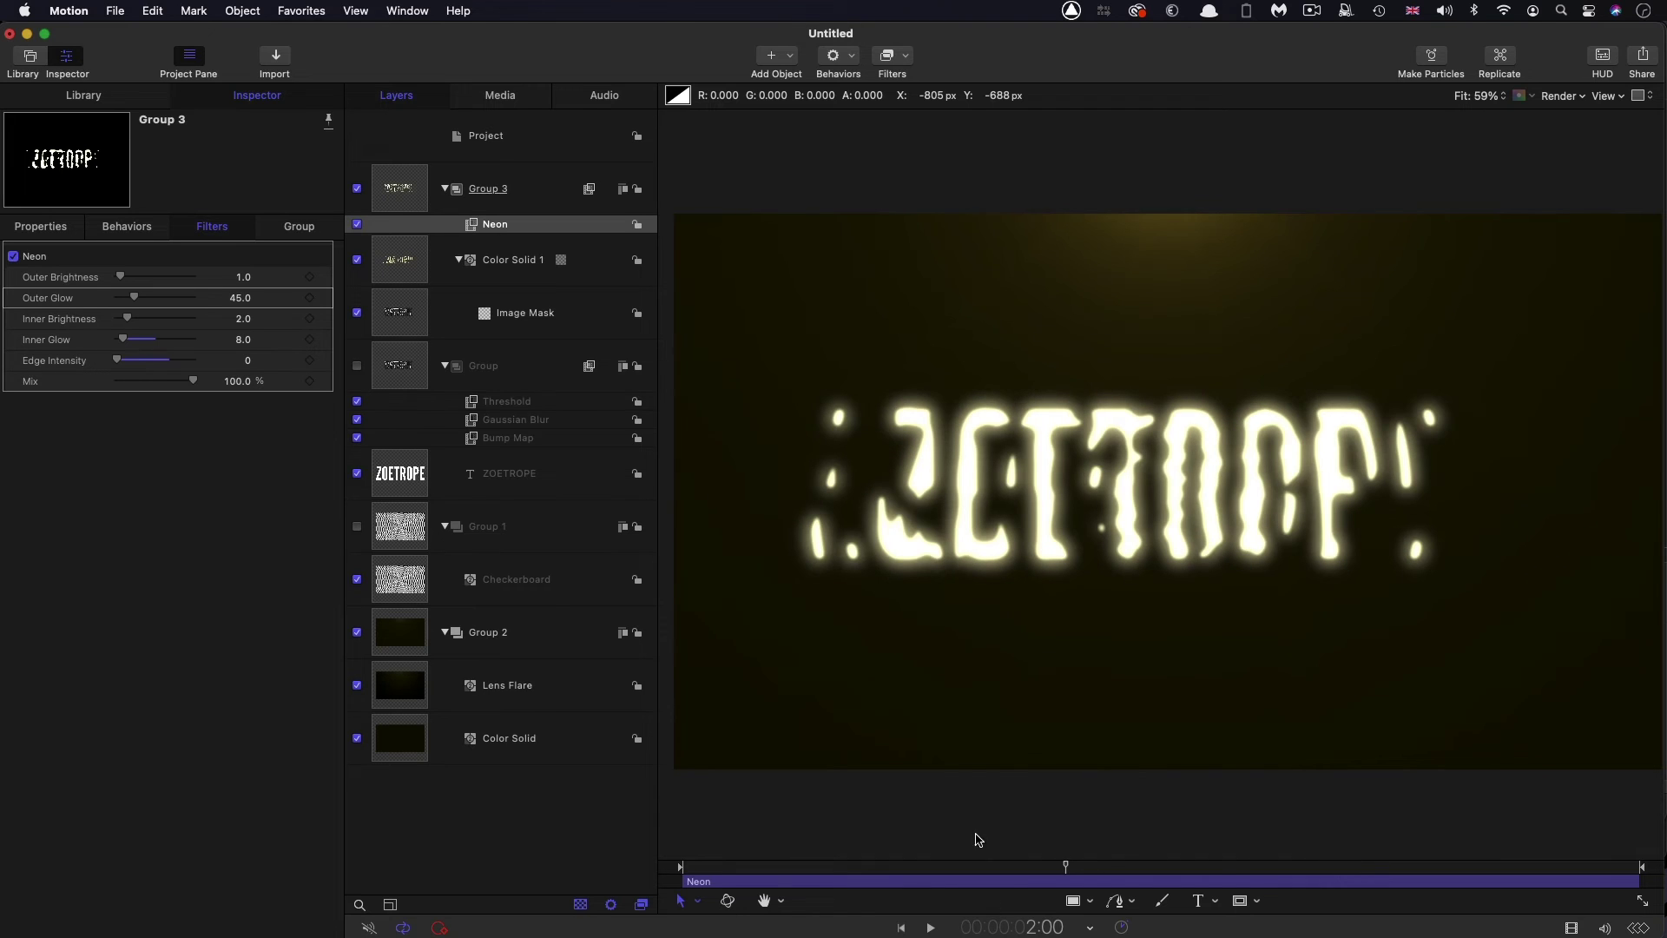
pyautogui.doubleClick(233, 298)
pyautogui.write('250')
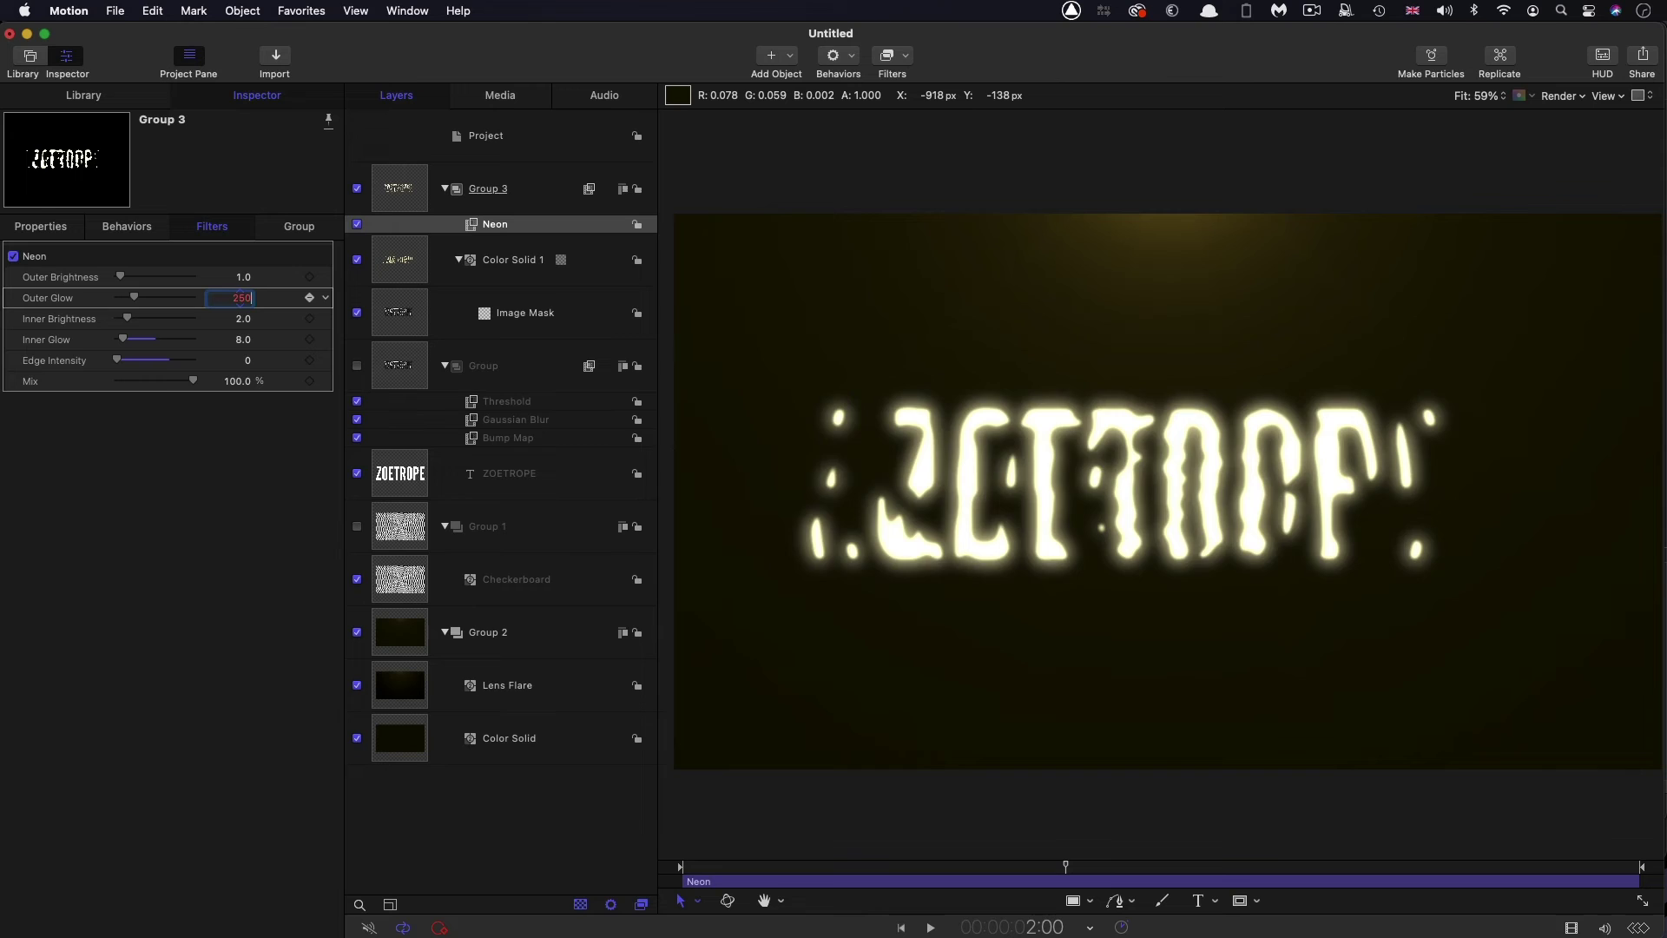
pyautogui.press('Return')
# - Keyframe Outer Glow at 60 at 4 seconds and play back the animated glow
pyautogui.click(1054, 929)
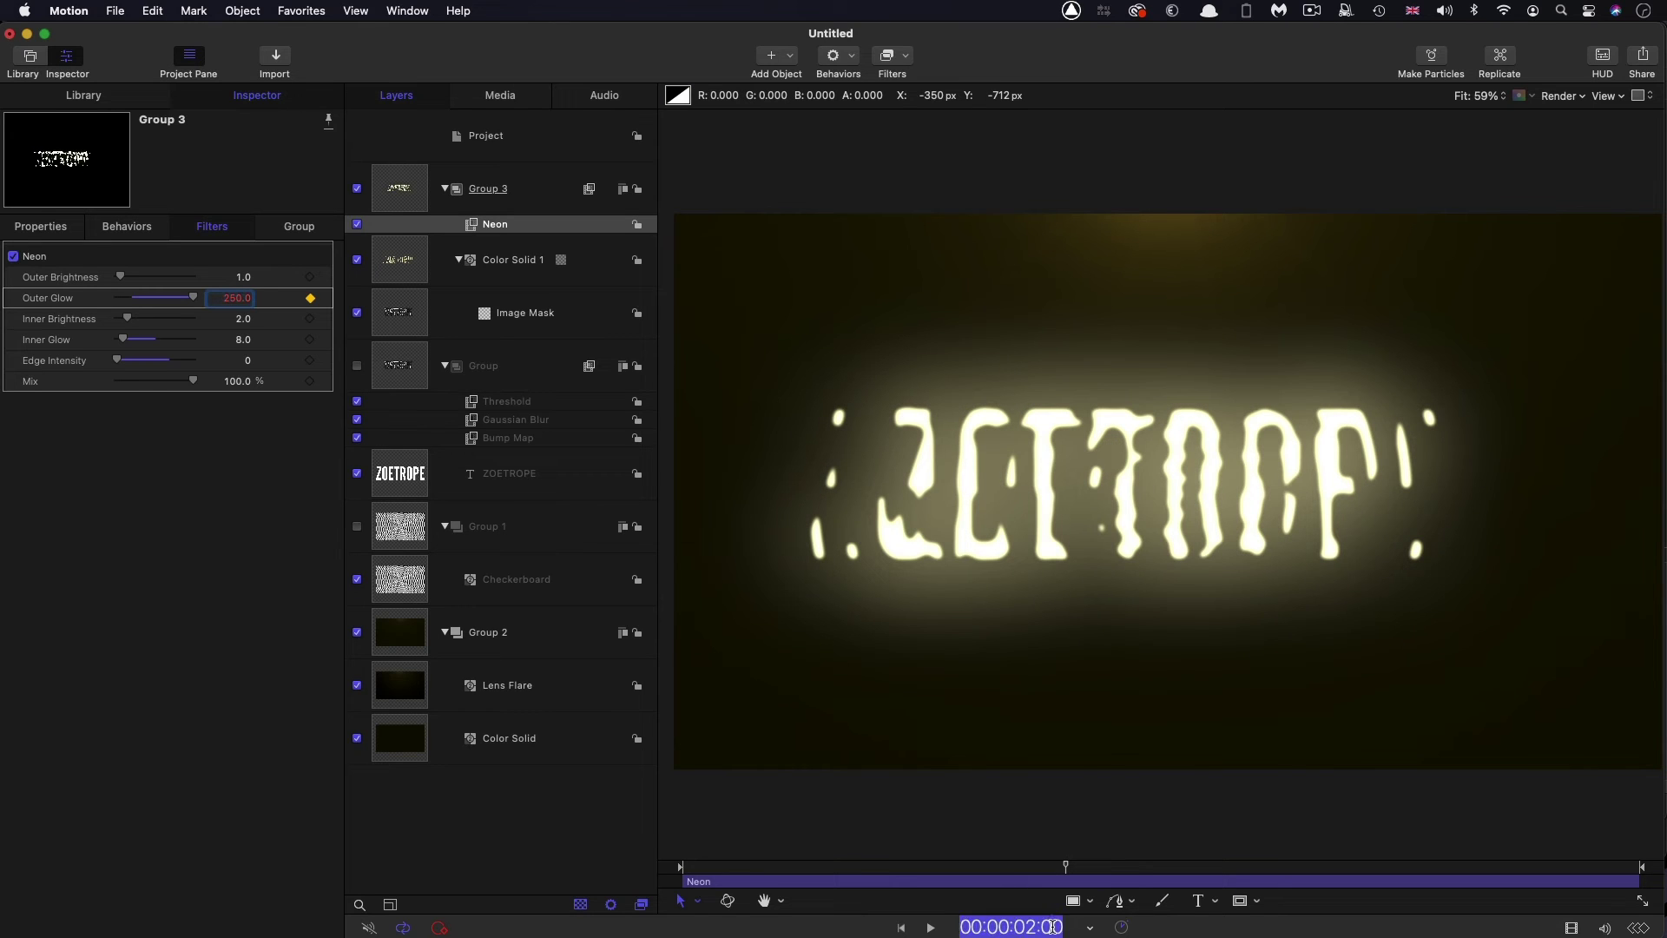
pyautogui.write('400')
pyautogui.press('Return')
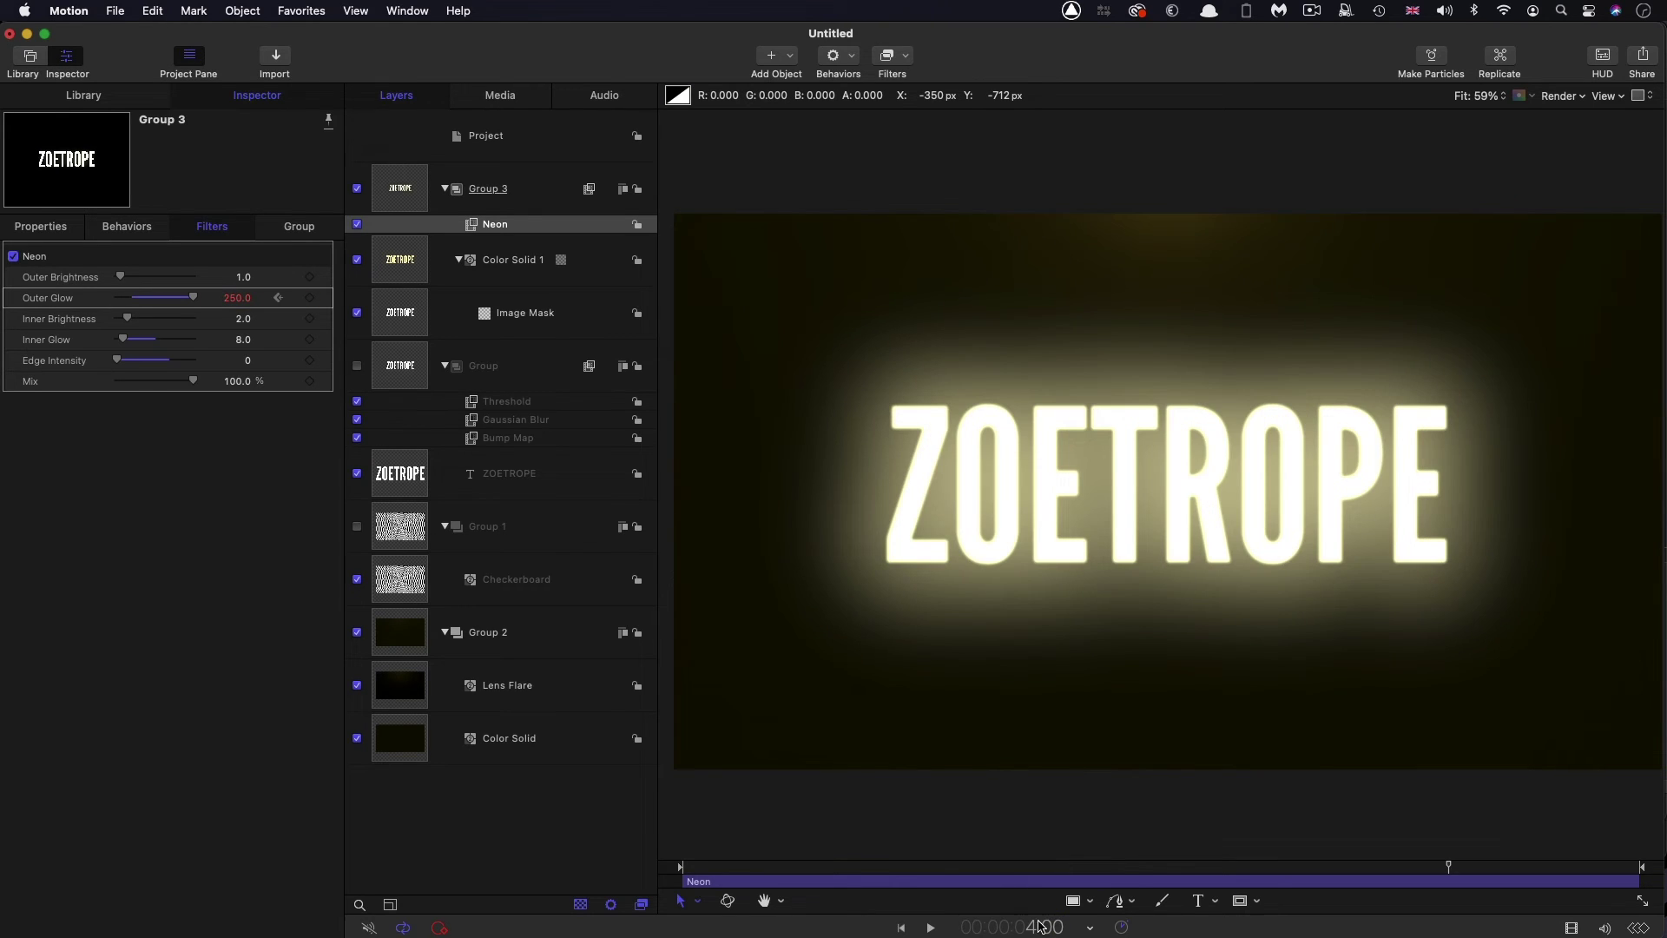
pyautogui.click(241, 303)
pyautogui.write('60')
pyautogui.press('Return')
pyautogui.press('space')
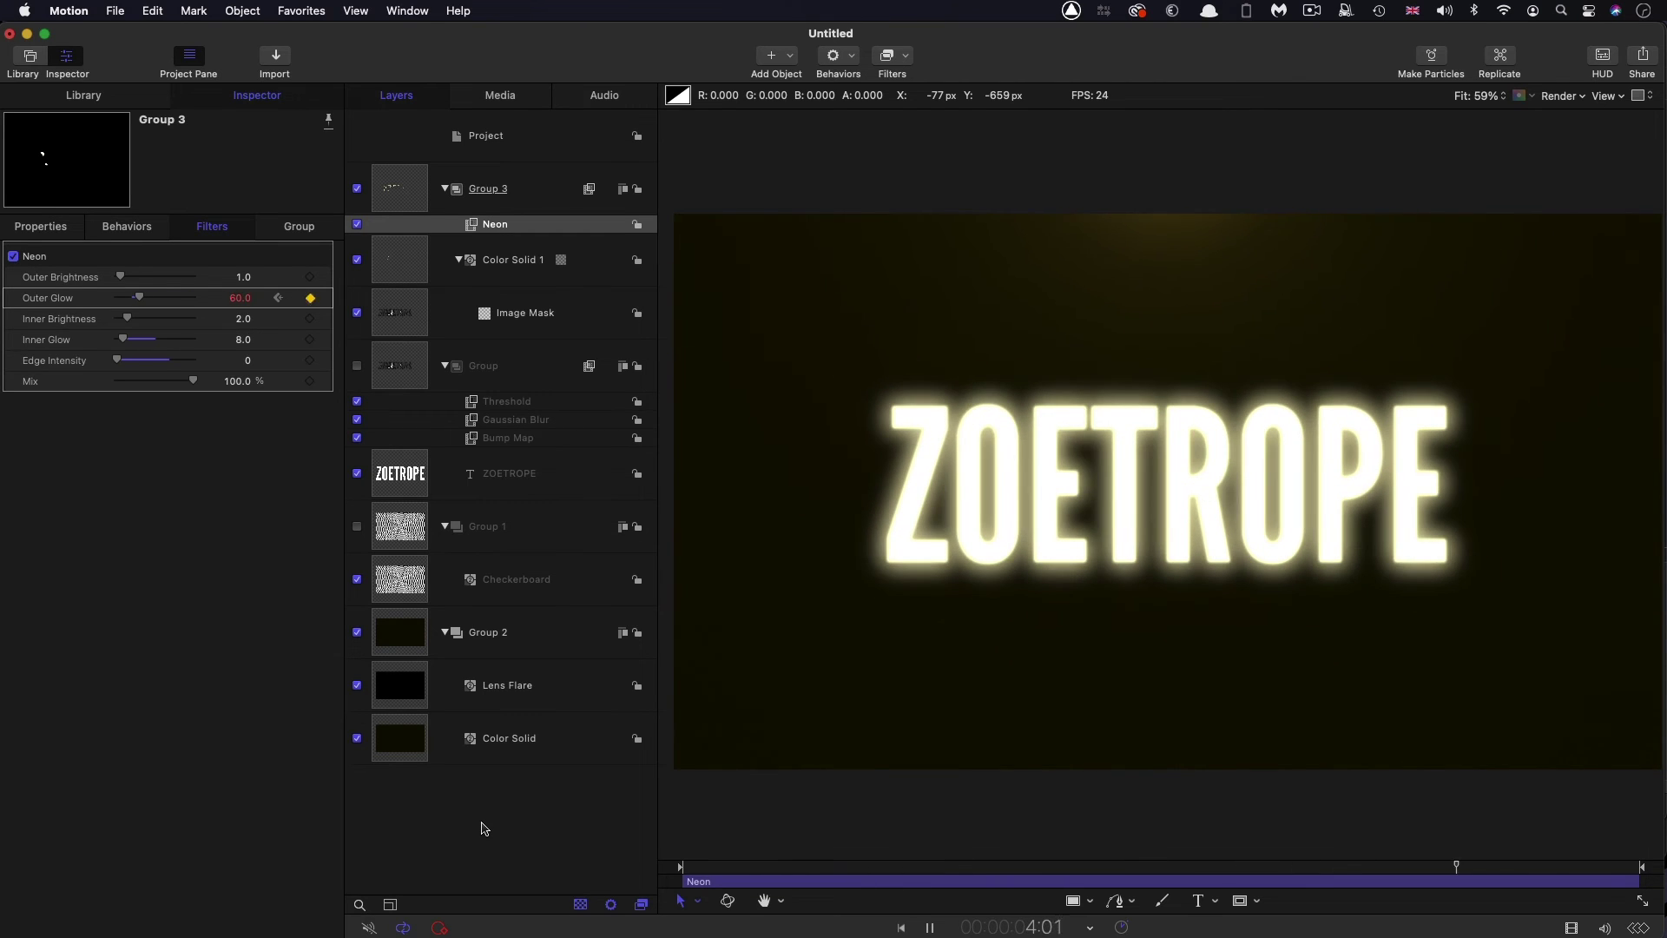
pyautogui.press('space')
# - Create a new empty Group 4 and import Magic Dust.mov into it
pyautogui.click(494, 633)
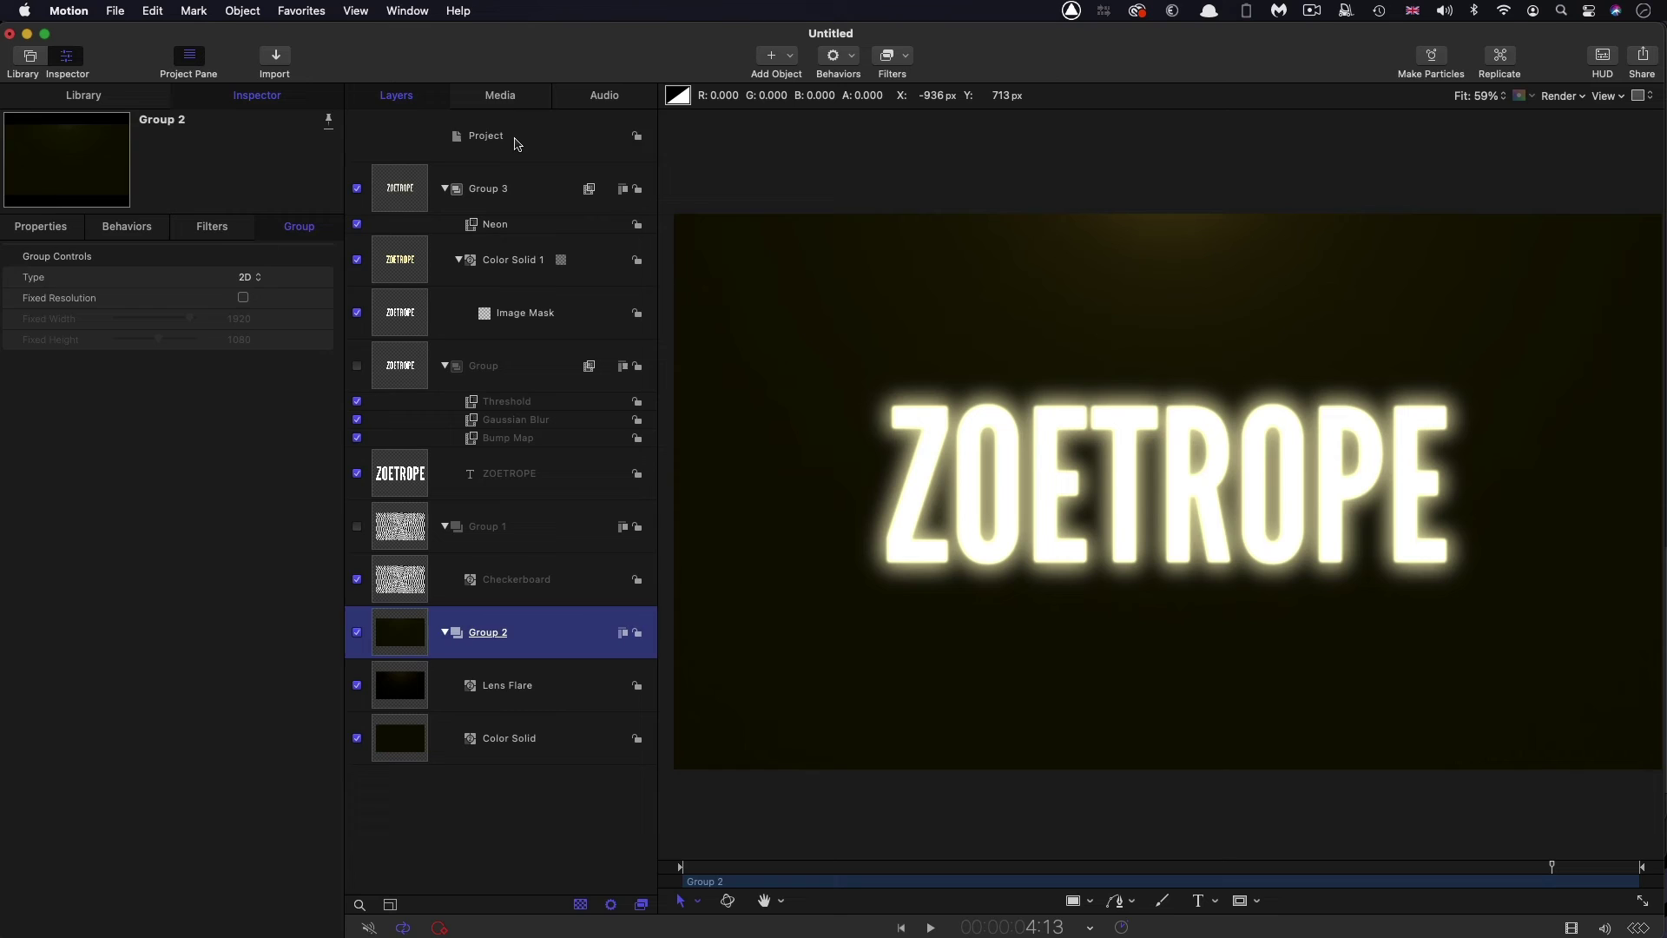
pyautogui.click(518, 144)
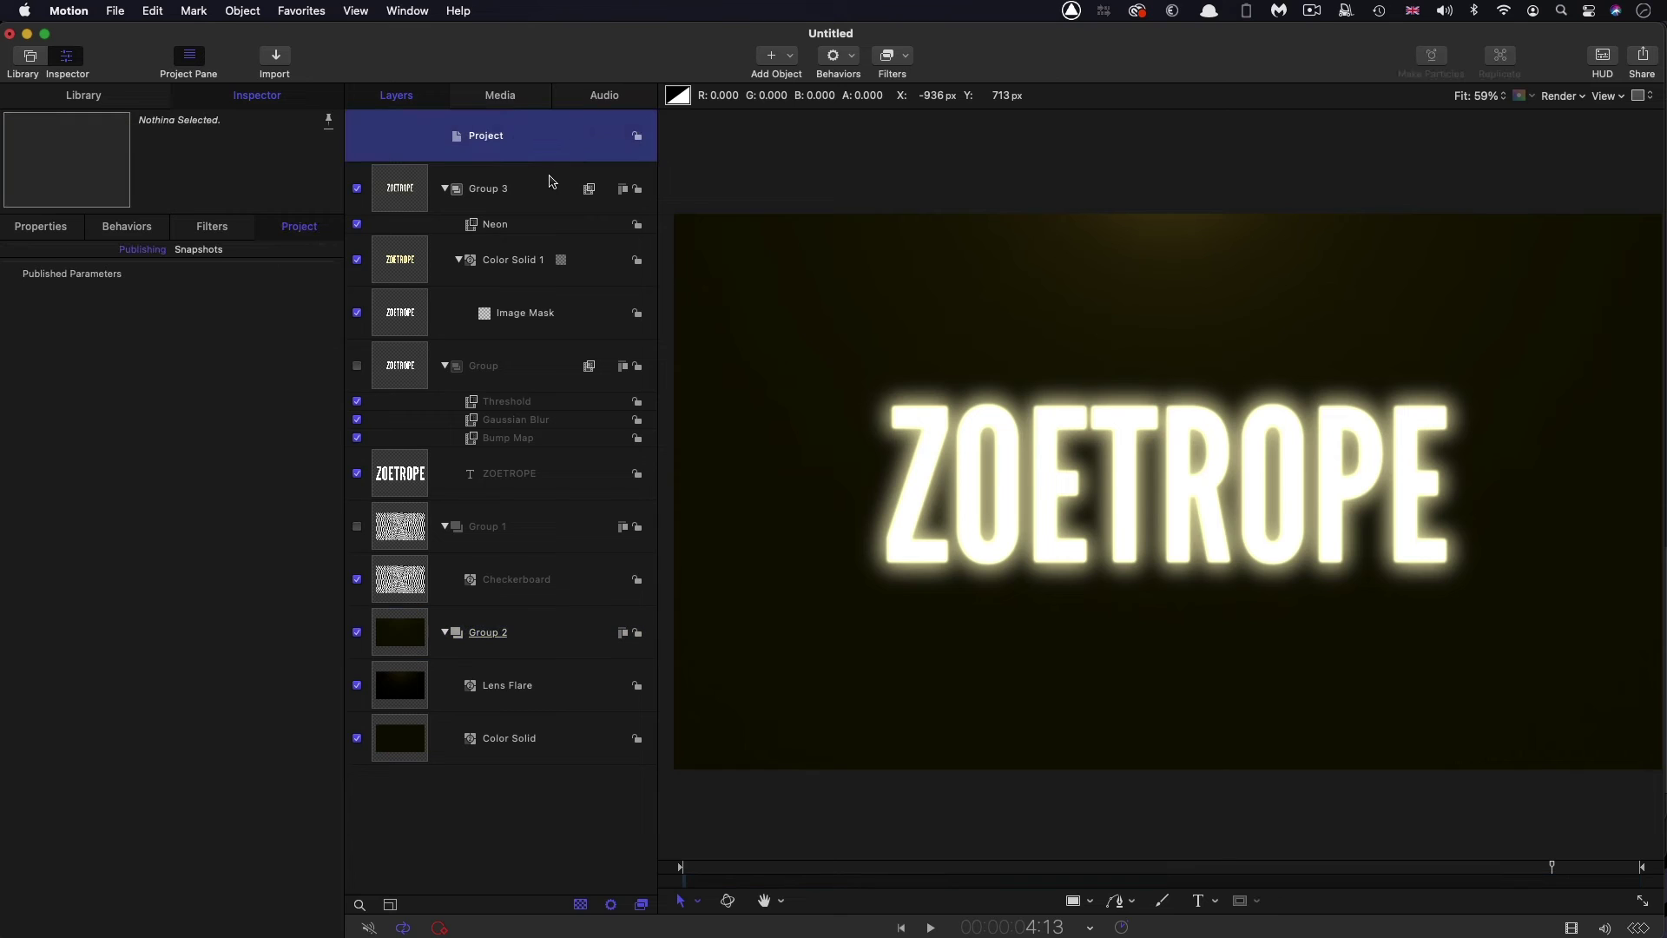
pyautogui.click(250, 8)
pyautogui.click(255, 33)
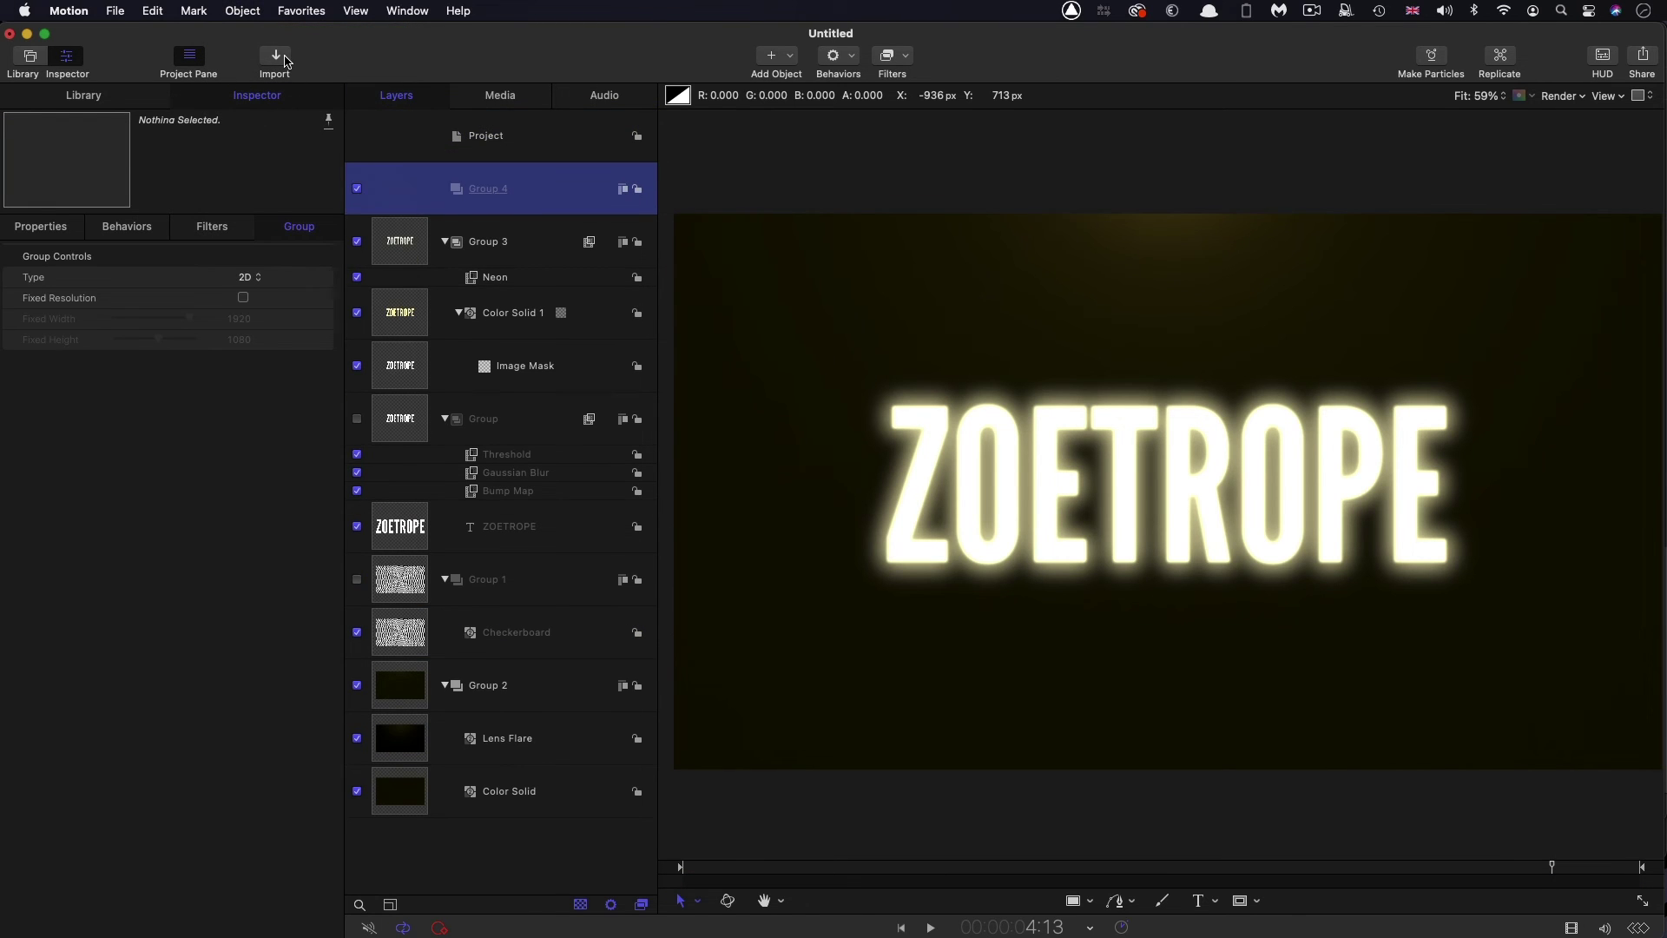
pyautogui.click(276, 58)
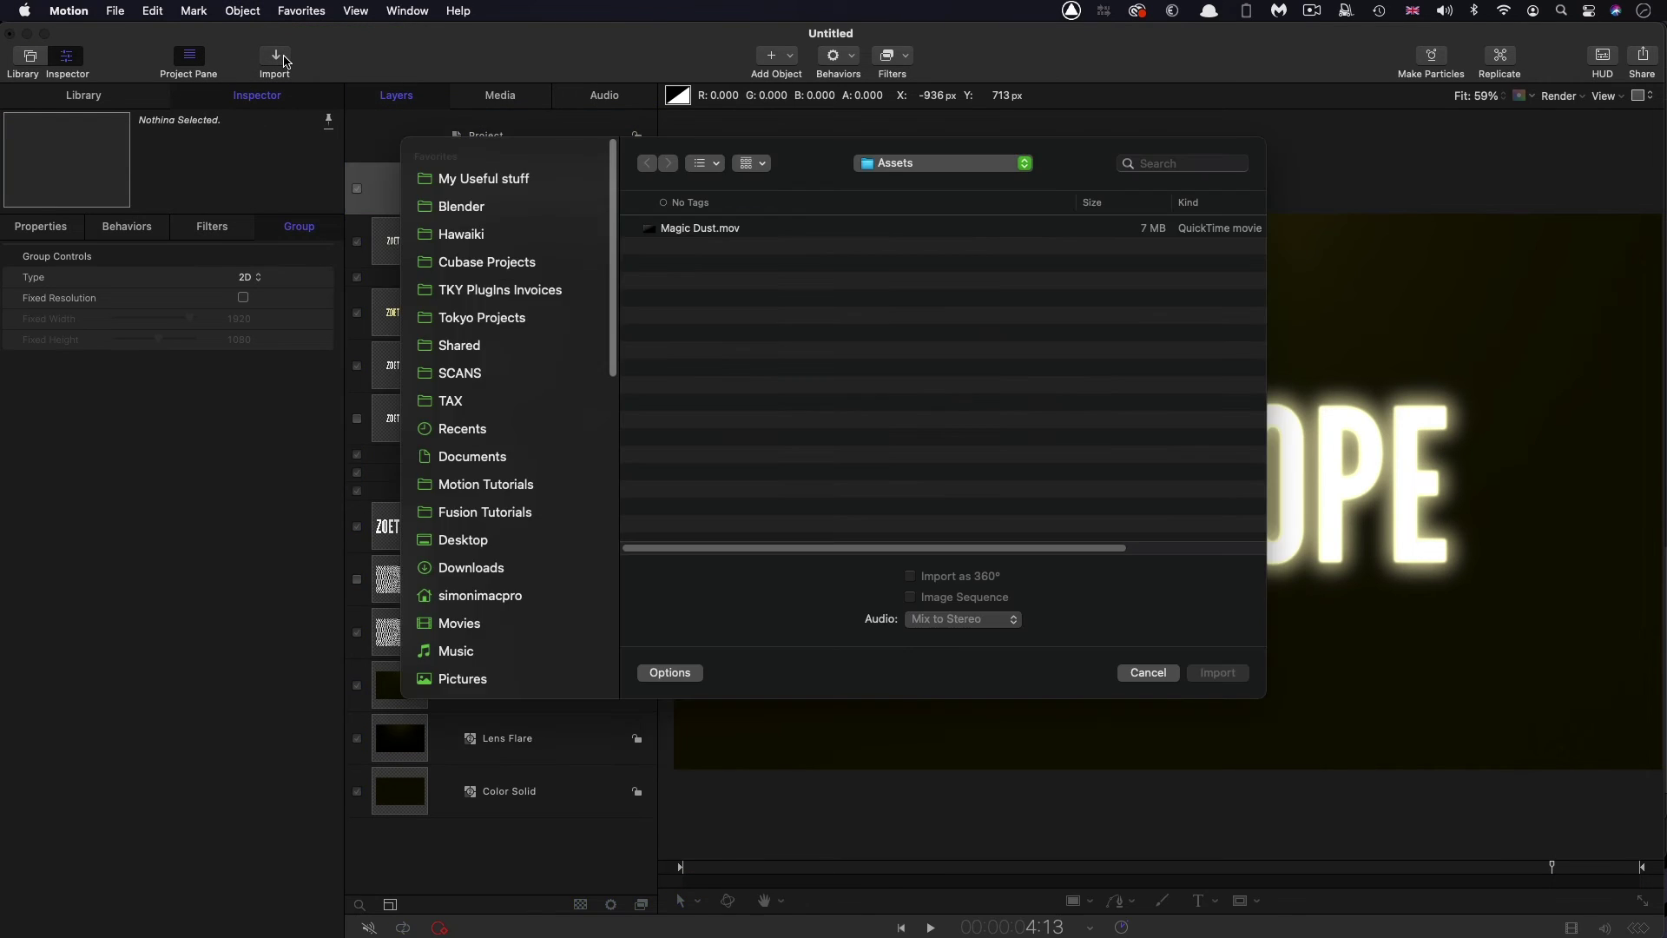
pyautogui.click(704, 231)
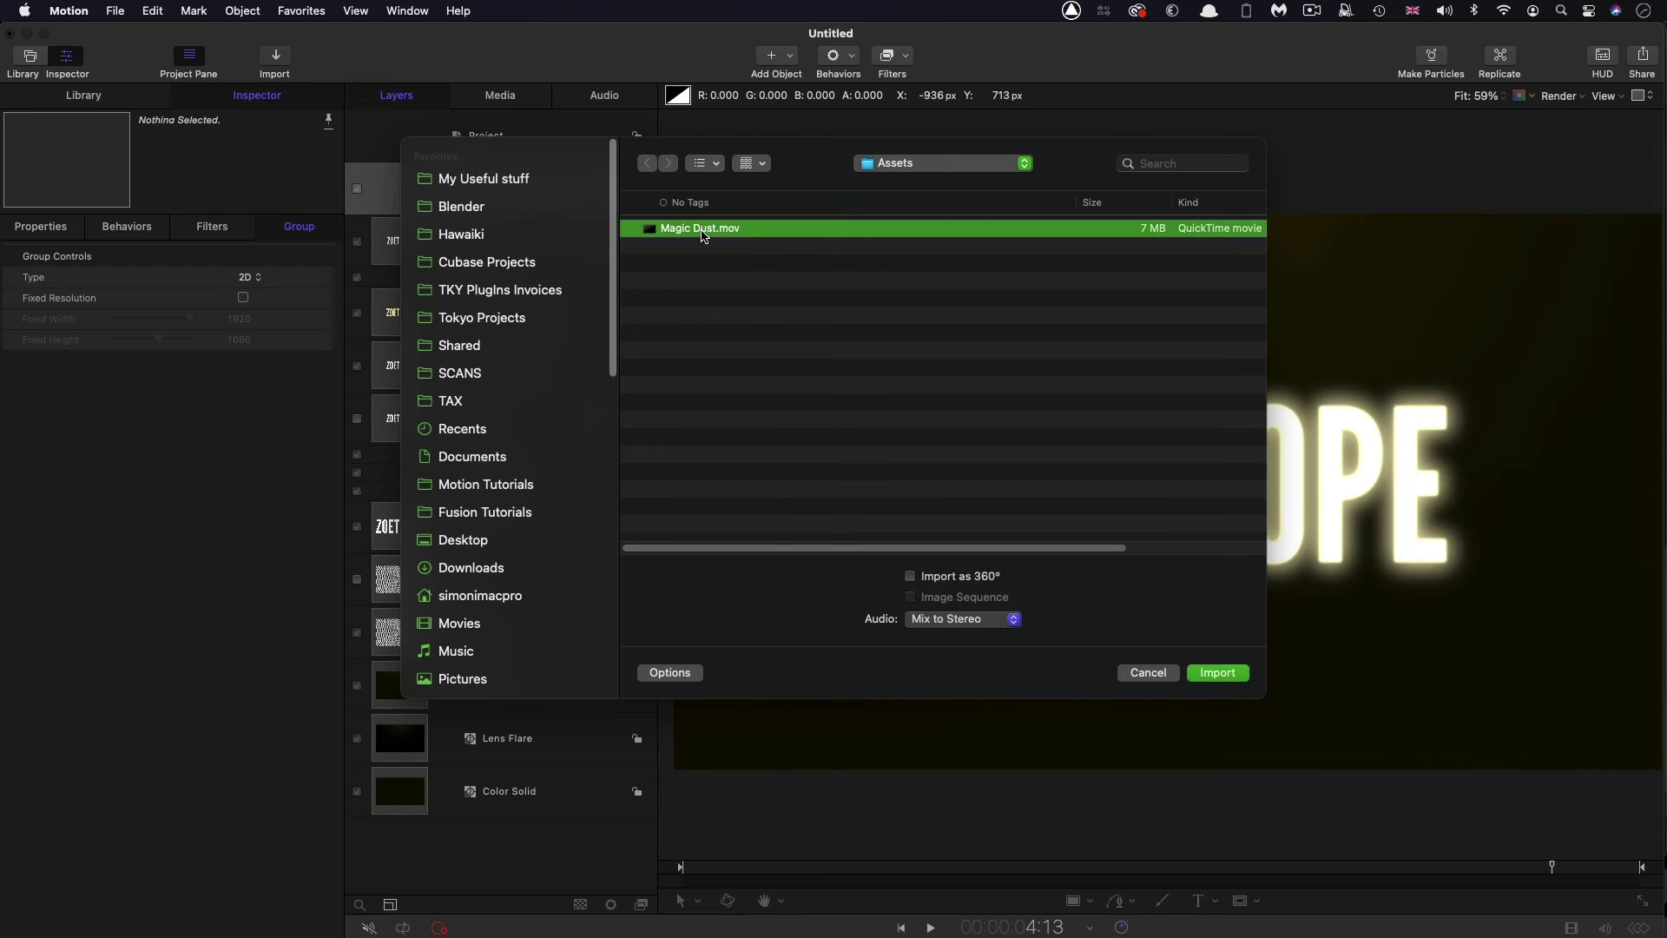
pyautogui.click(1224, 674)
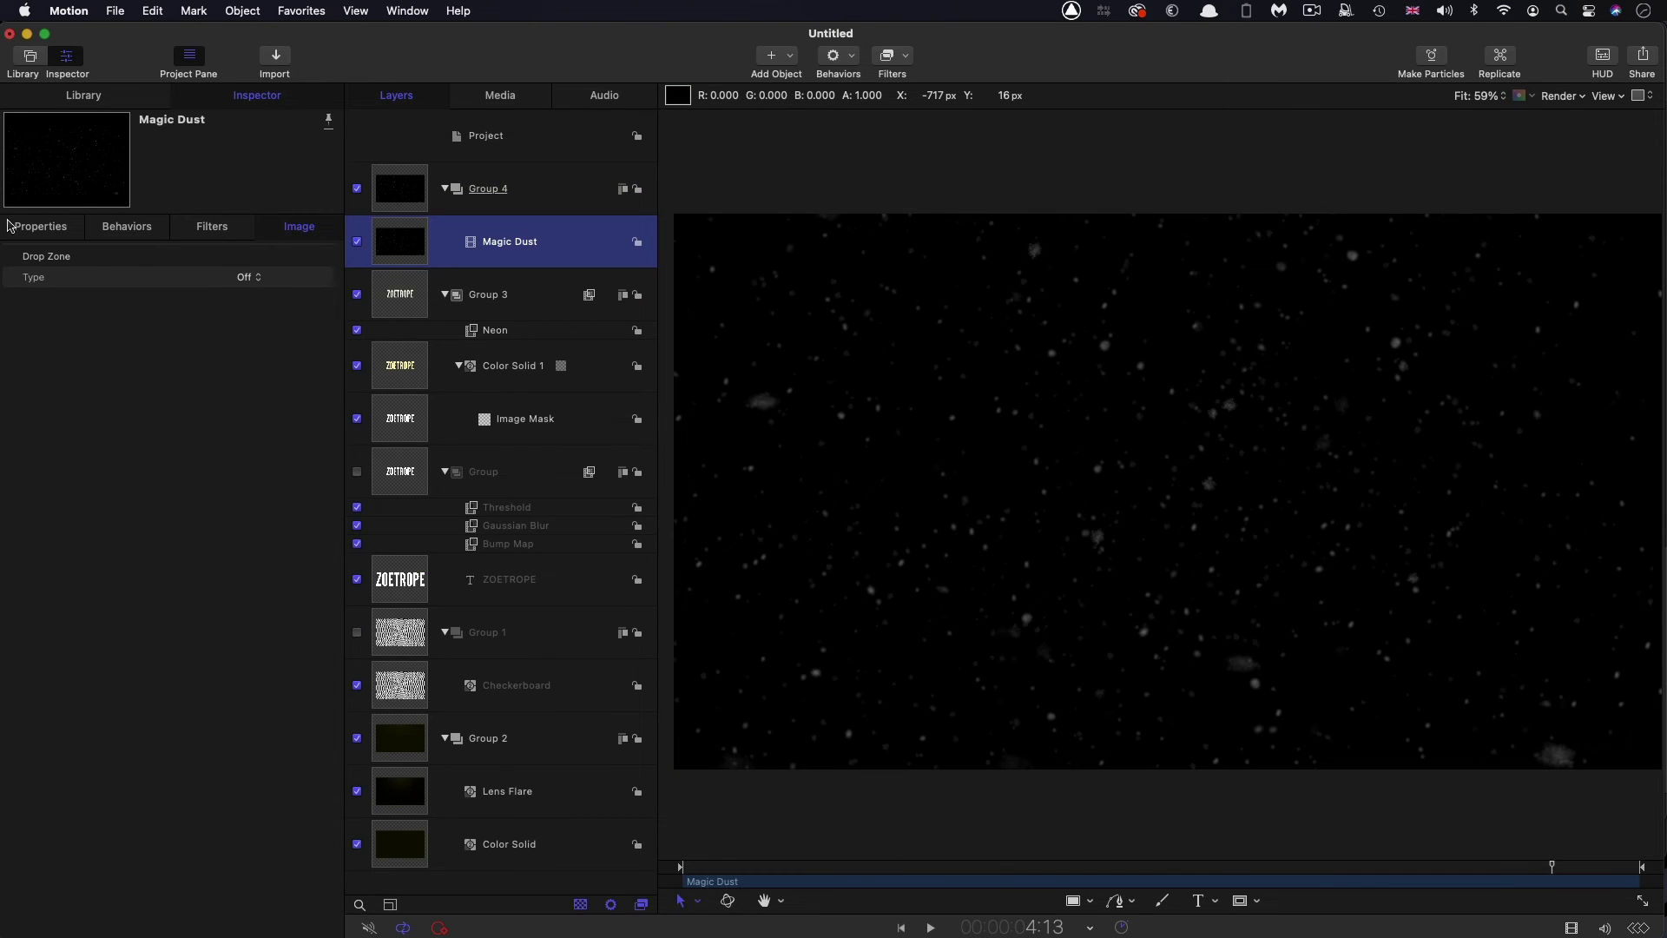
# - Set the Magic Dust layer's Blend Mode to Add
pyautogui.click(11, 225)
pyautogui.click(248, 430)
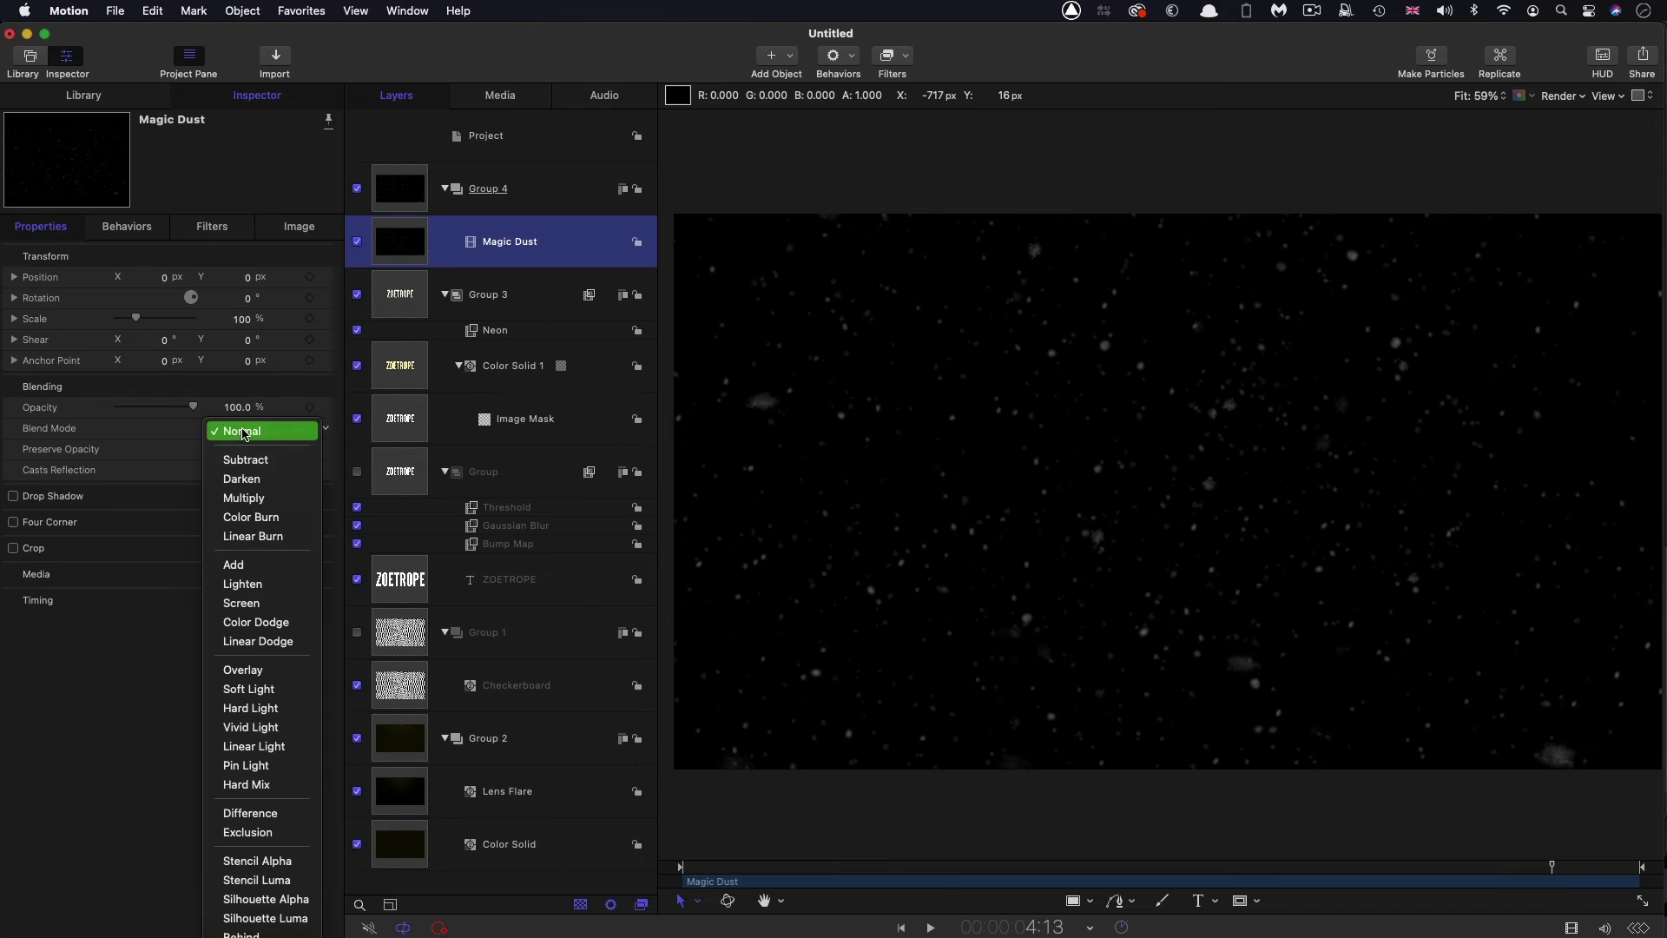
pyautogui.click(233, 565)
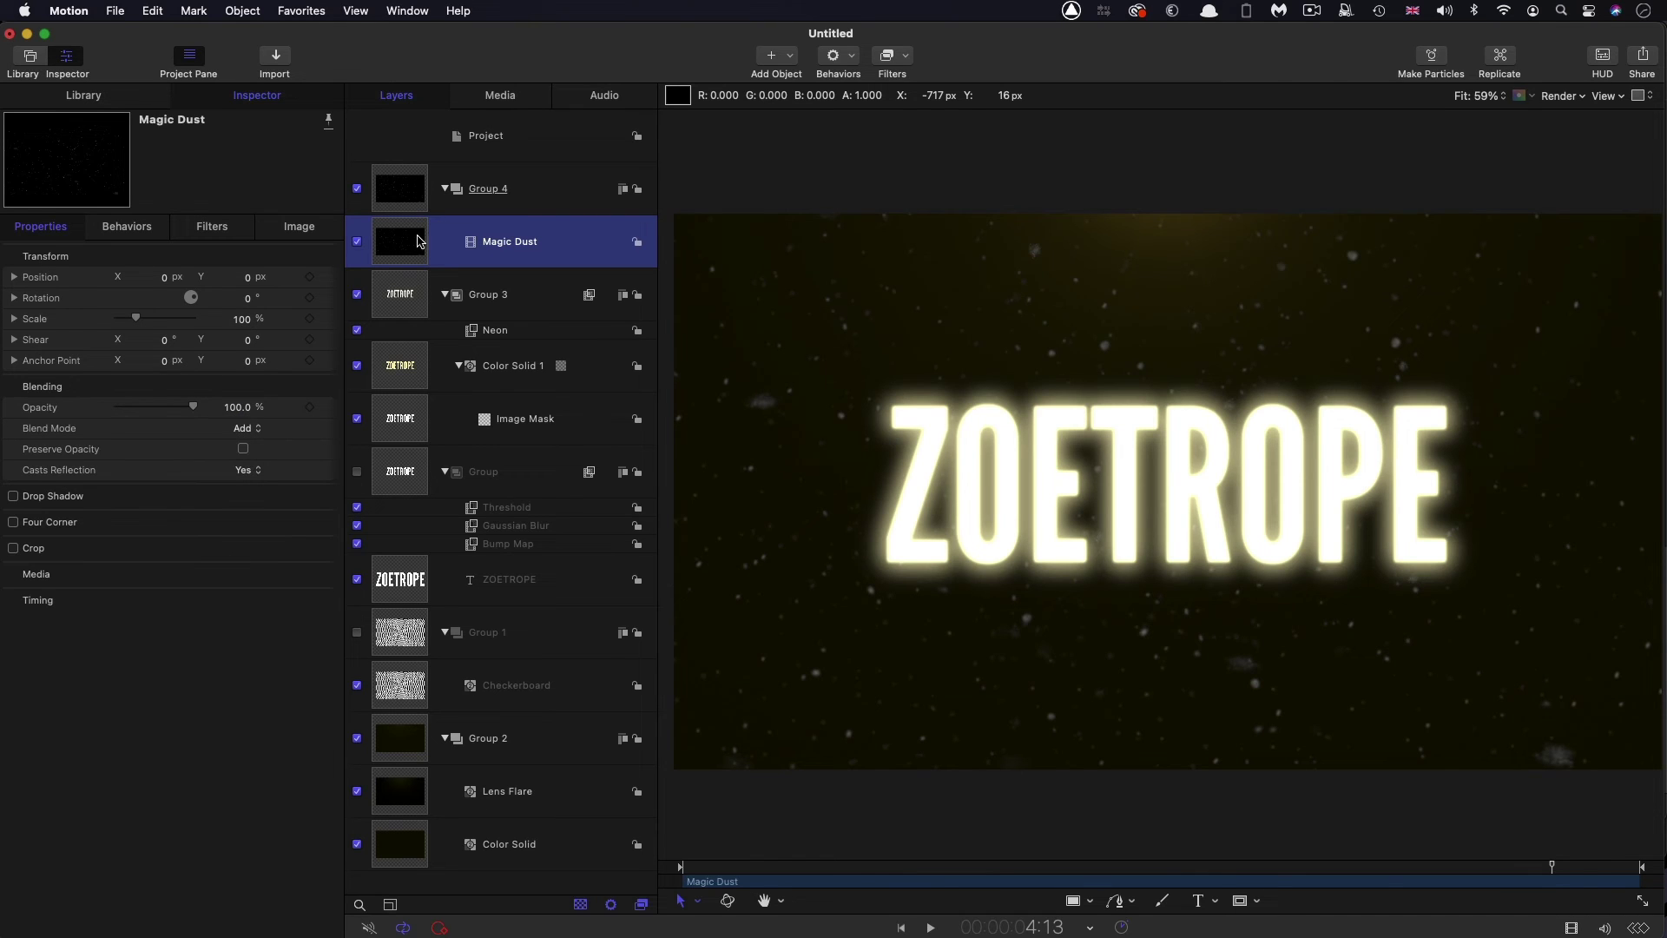
# - Add a Color Curves filter to Magic Dust and pull its blue curve down
pyautogui.click(903, 62)
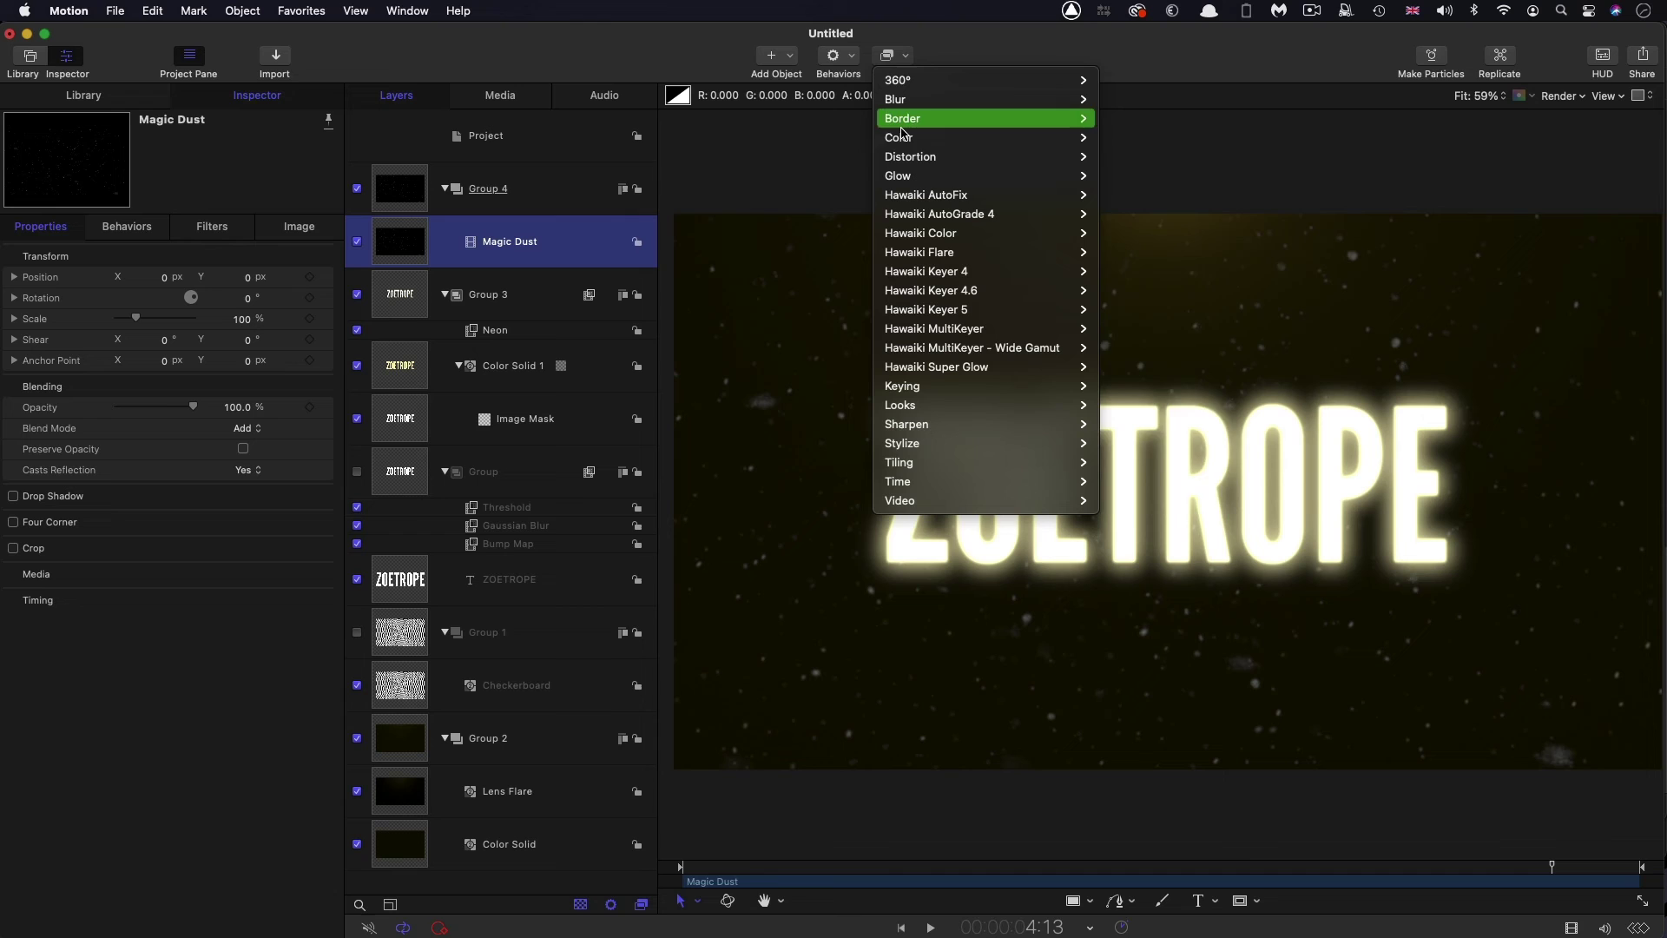
pyautogui.moveTo(948, 138)
pyautogui.click(1145, 196)
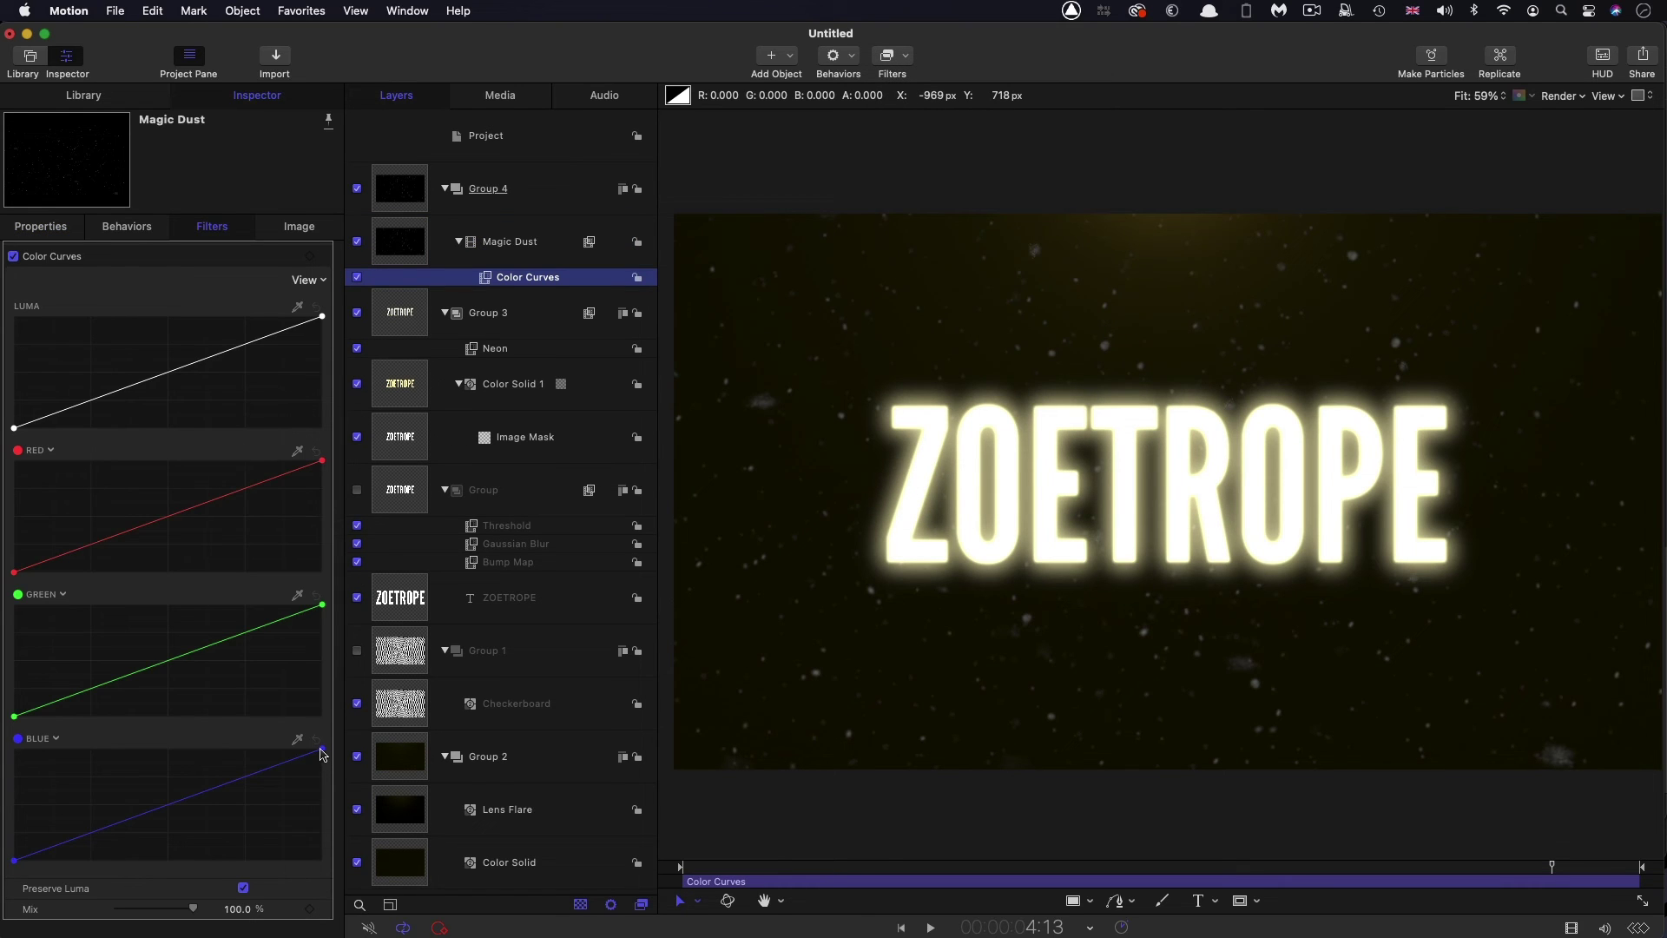
pyautogui.moveTo(321, 752); pyautogui.dragTo(327, 792)
pyautogui.moveTo(66, 847); pyautogui.dragTo(91, 885)
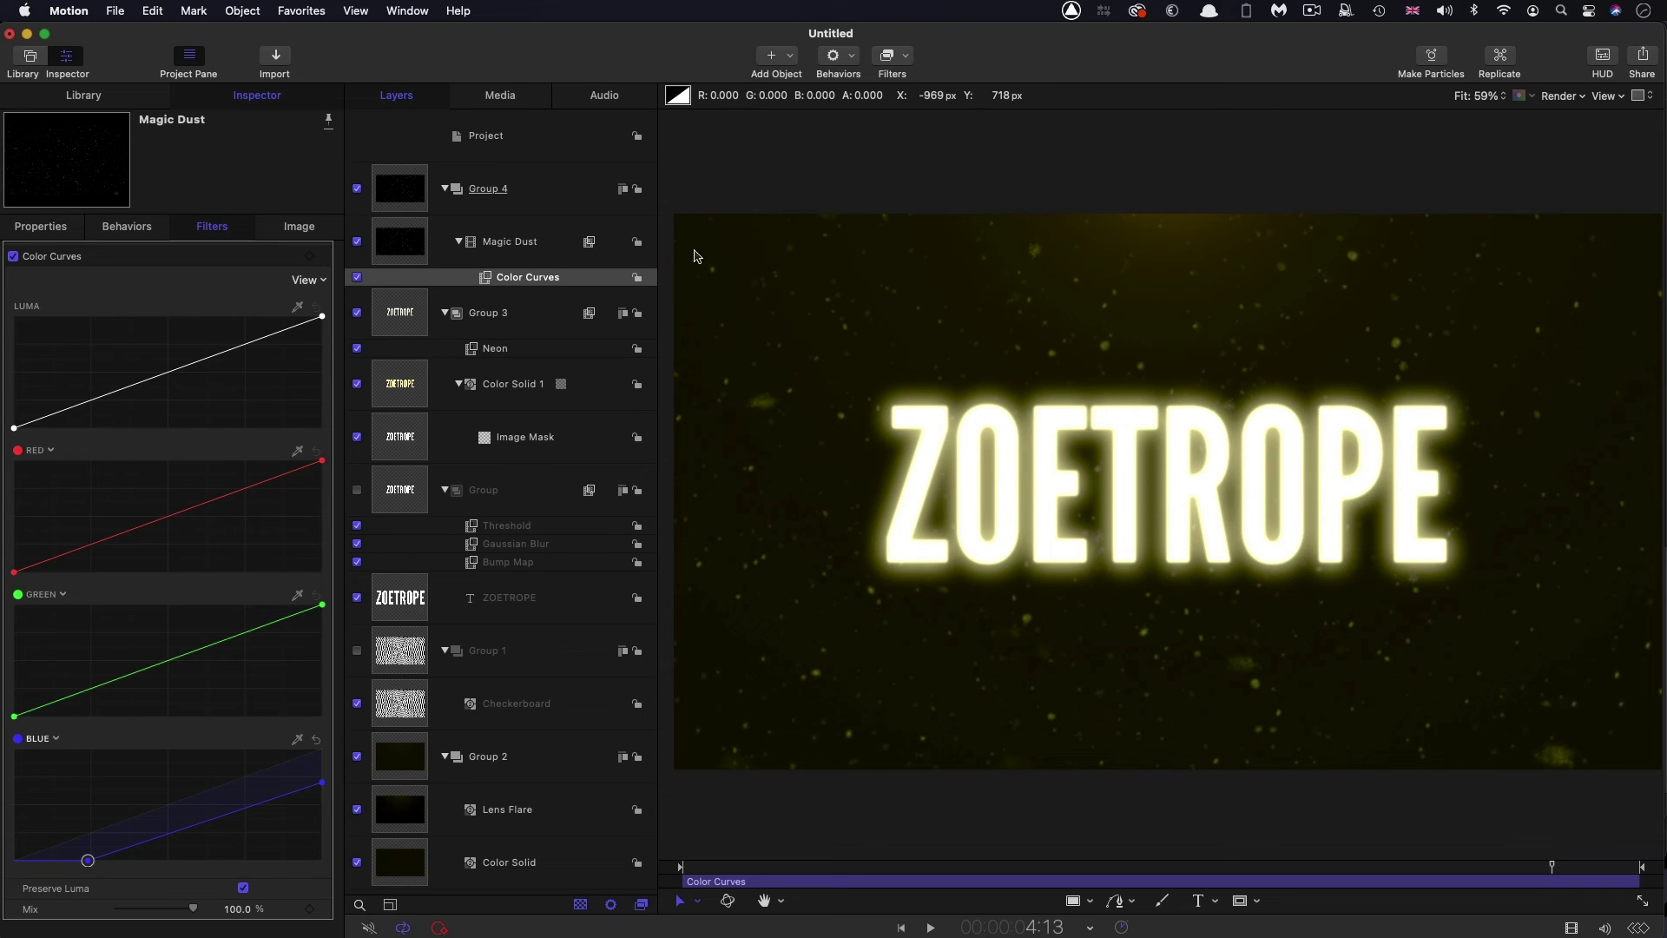
# - Set Magic Dust opacity to 40% and preview the playback
pyautogui.click(403, 247)
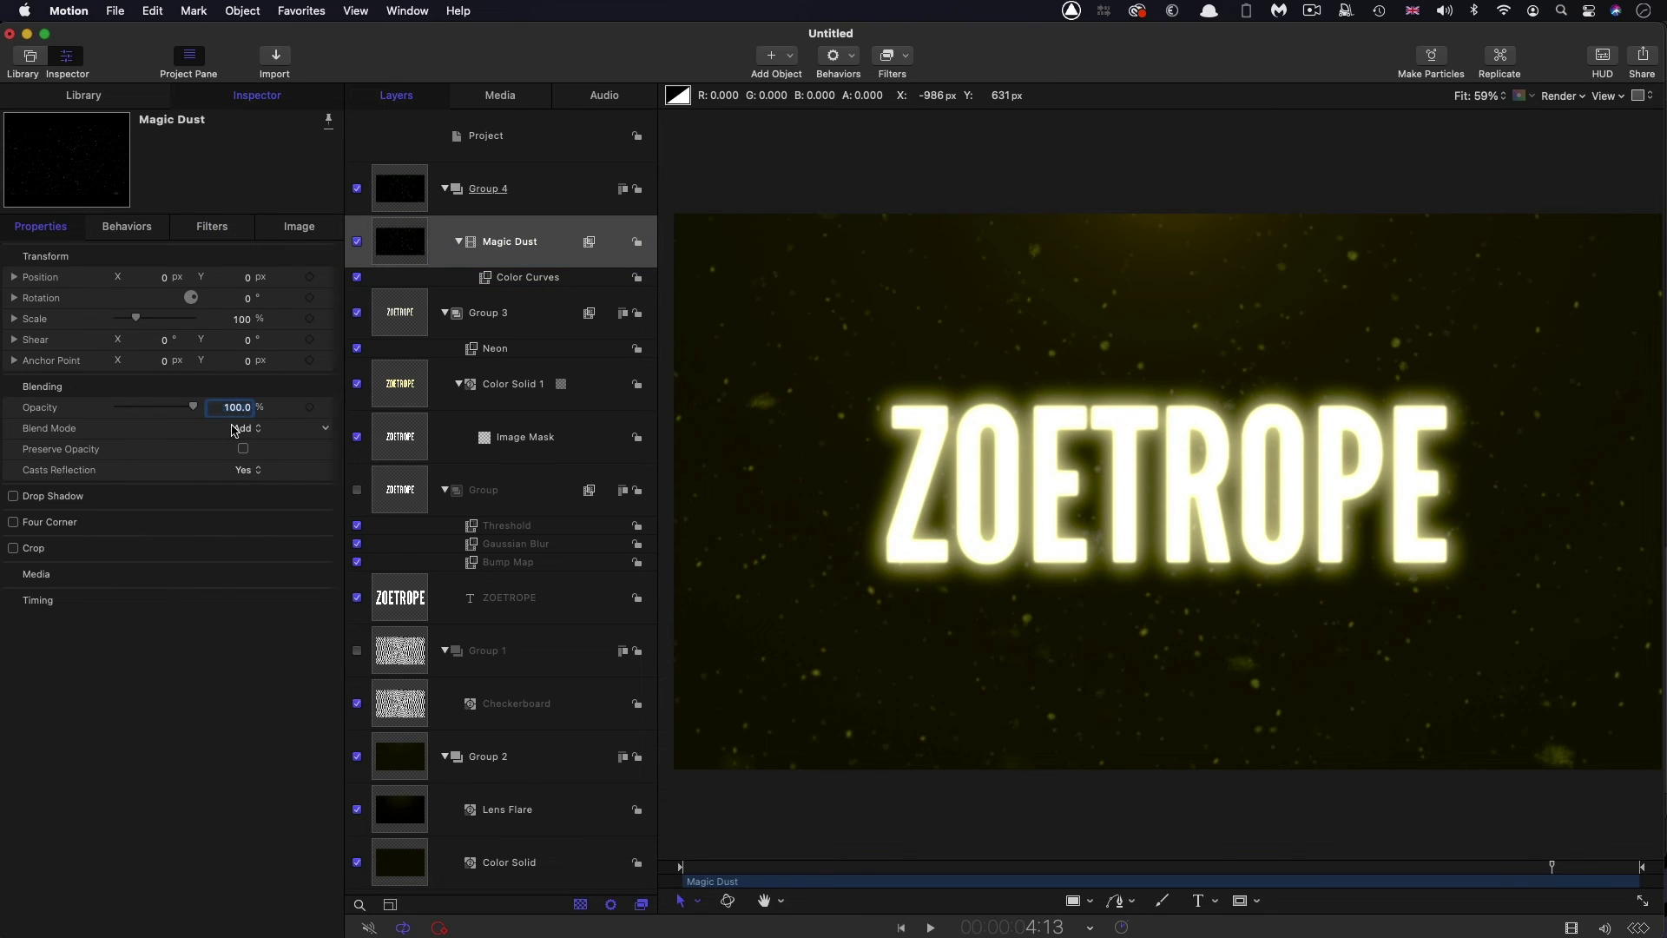
pyautogui.write('40')
pyautogui.press('Return')
pyautogui.press('space')
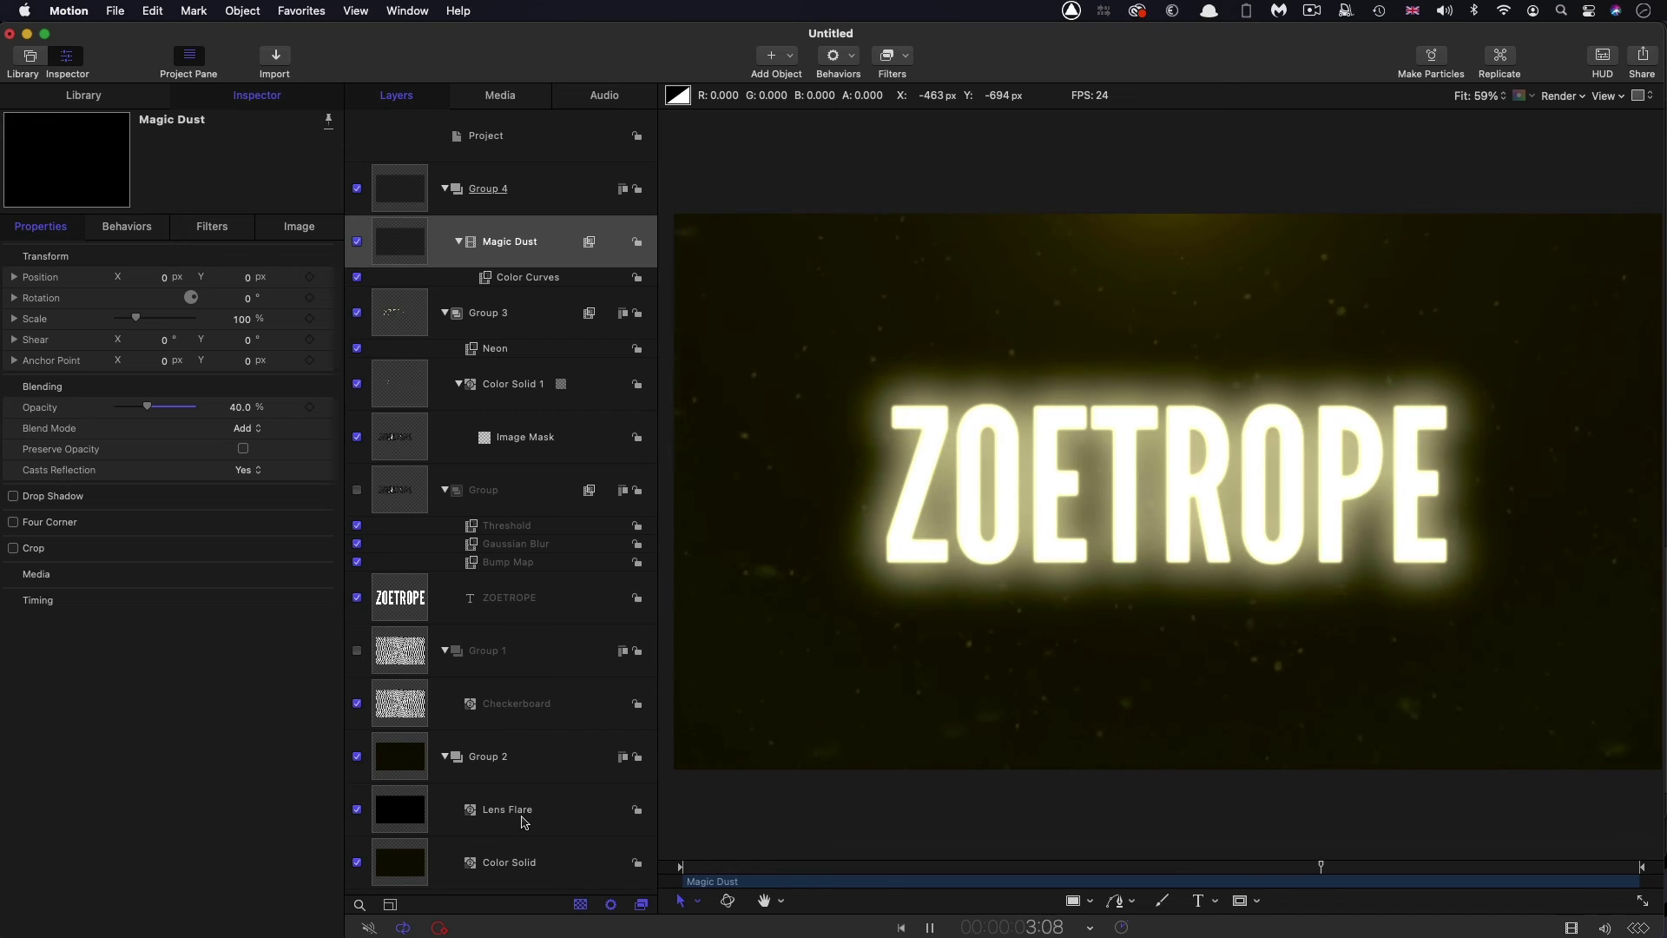
pyautogui.press('space')
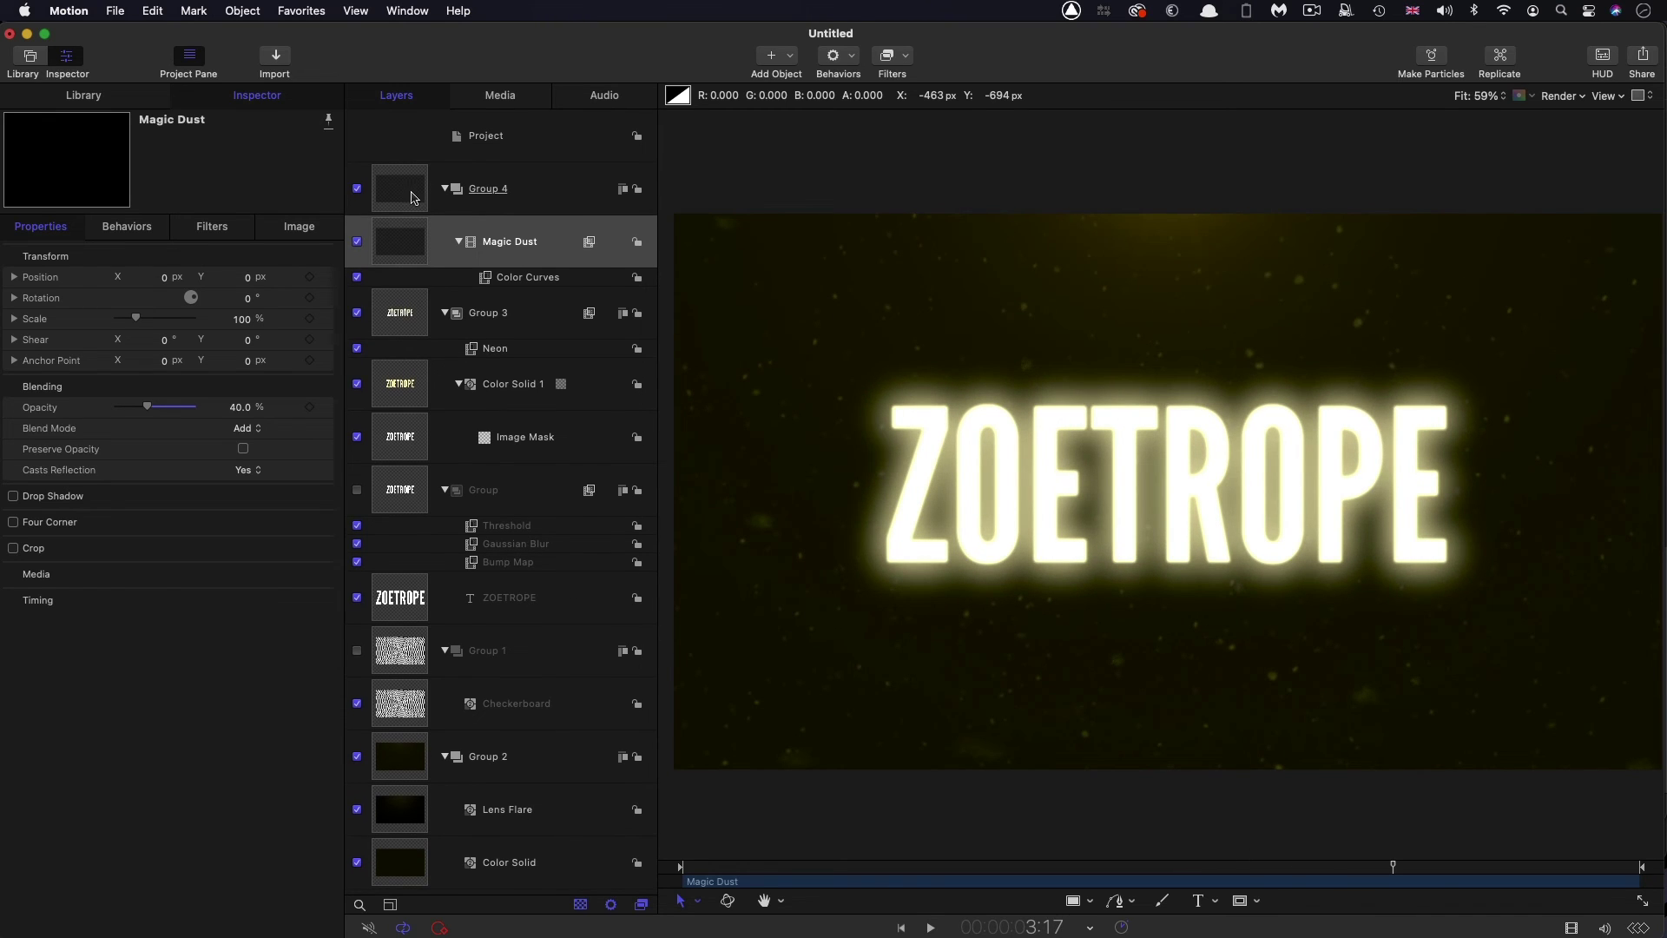
# - Add a Vignette filter to Magic Dust with Darken and Falloff both at 1.0
pyautogui.click(890, 55)
pyautogui.moveTo(904, 450)
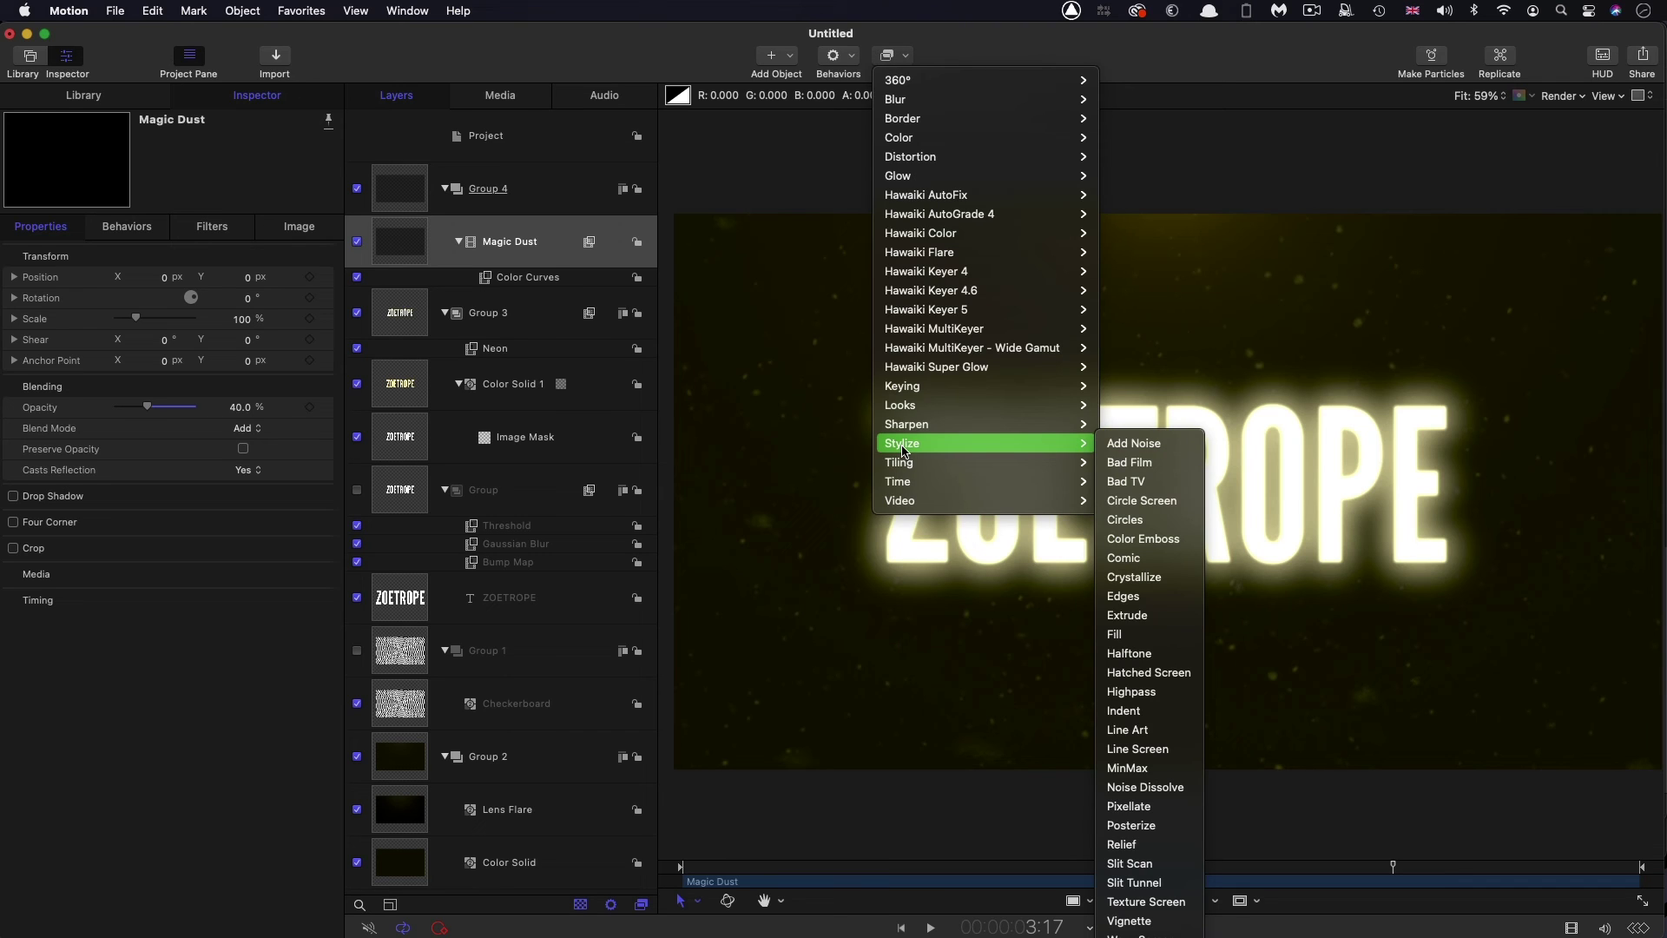
pyautogui.click(1129, 921)
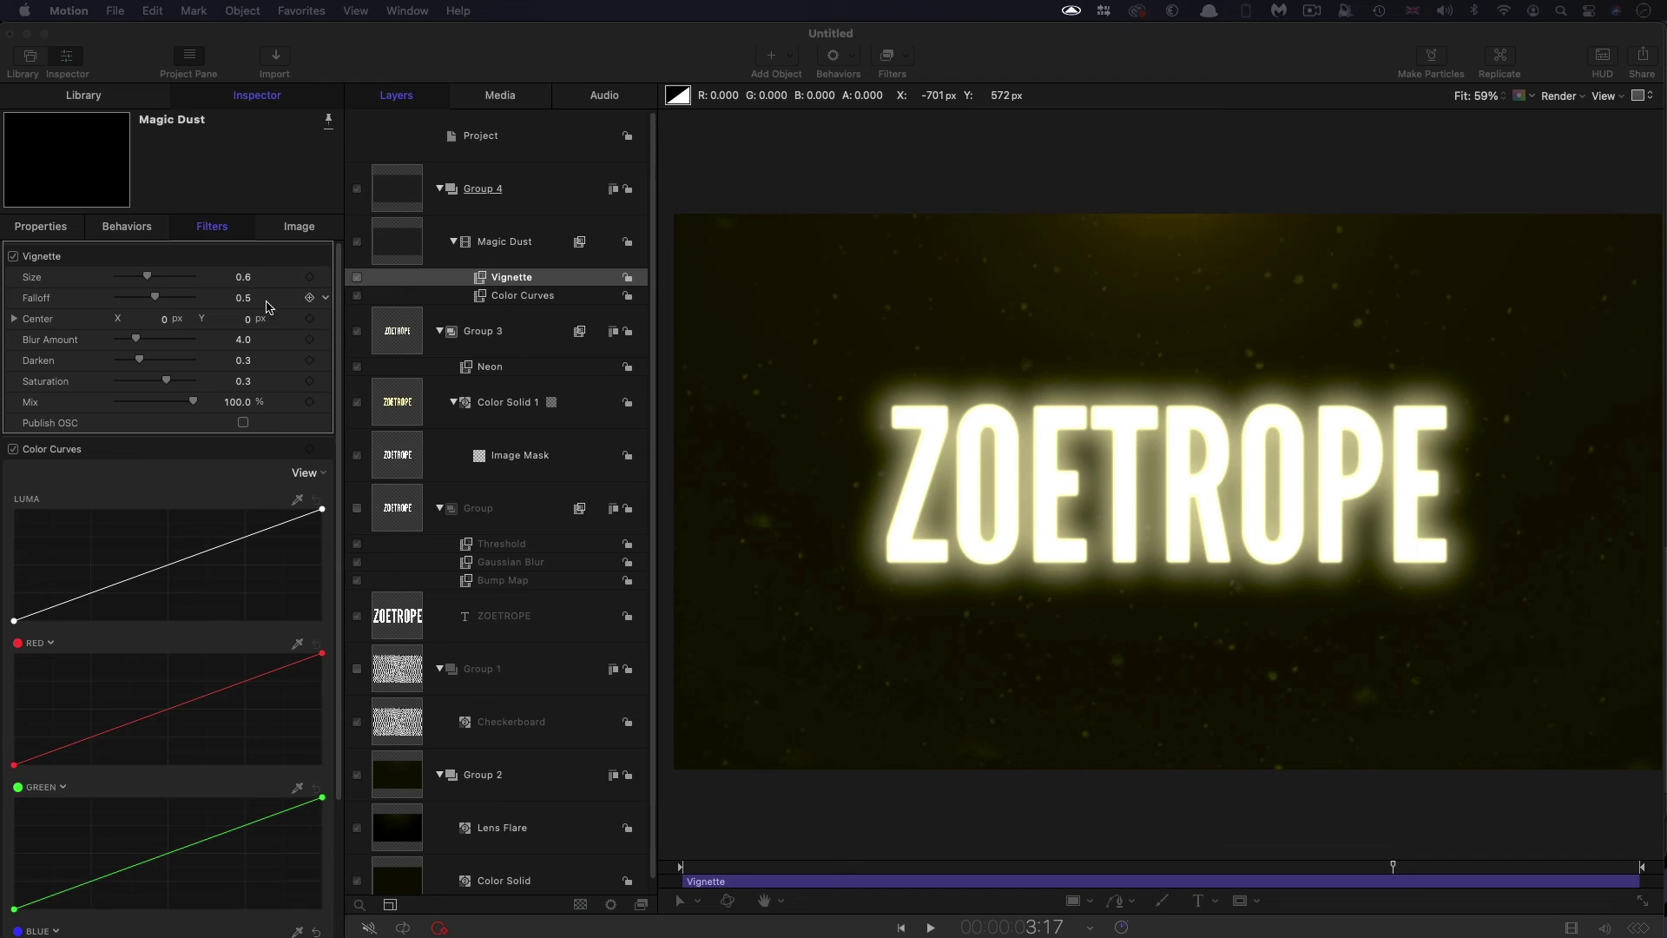
pyautogui.click(251, 322)
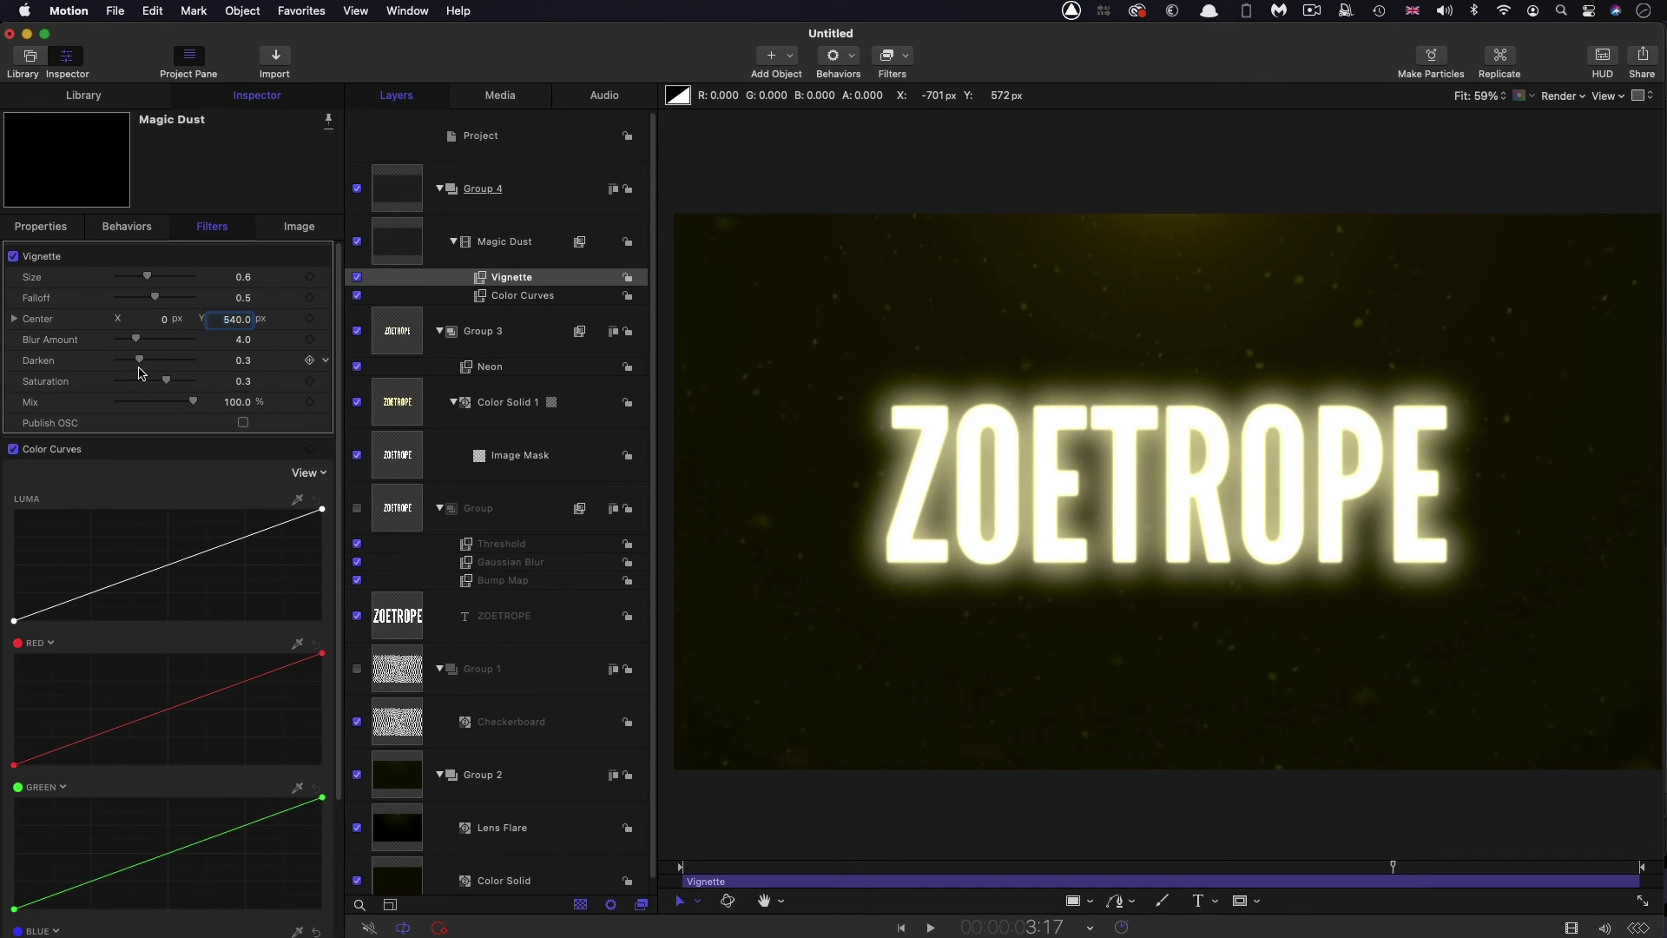
pyautogui.moveTo(137, 360); pyautogui.dragTo(207, 362)
pyautogui.moveTo(156, 299); pyautogui.dragTo(290, 307)
# - Preview the vignetted title and scrub back partway into the reveal
pyautogui.click(849, 869)
pyautogui.press('space')
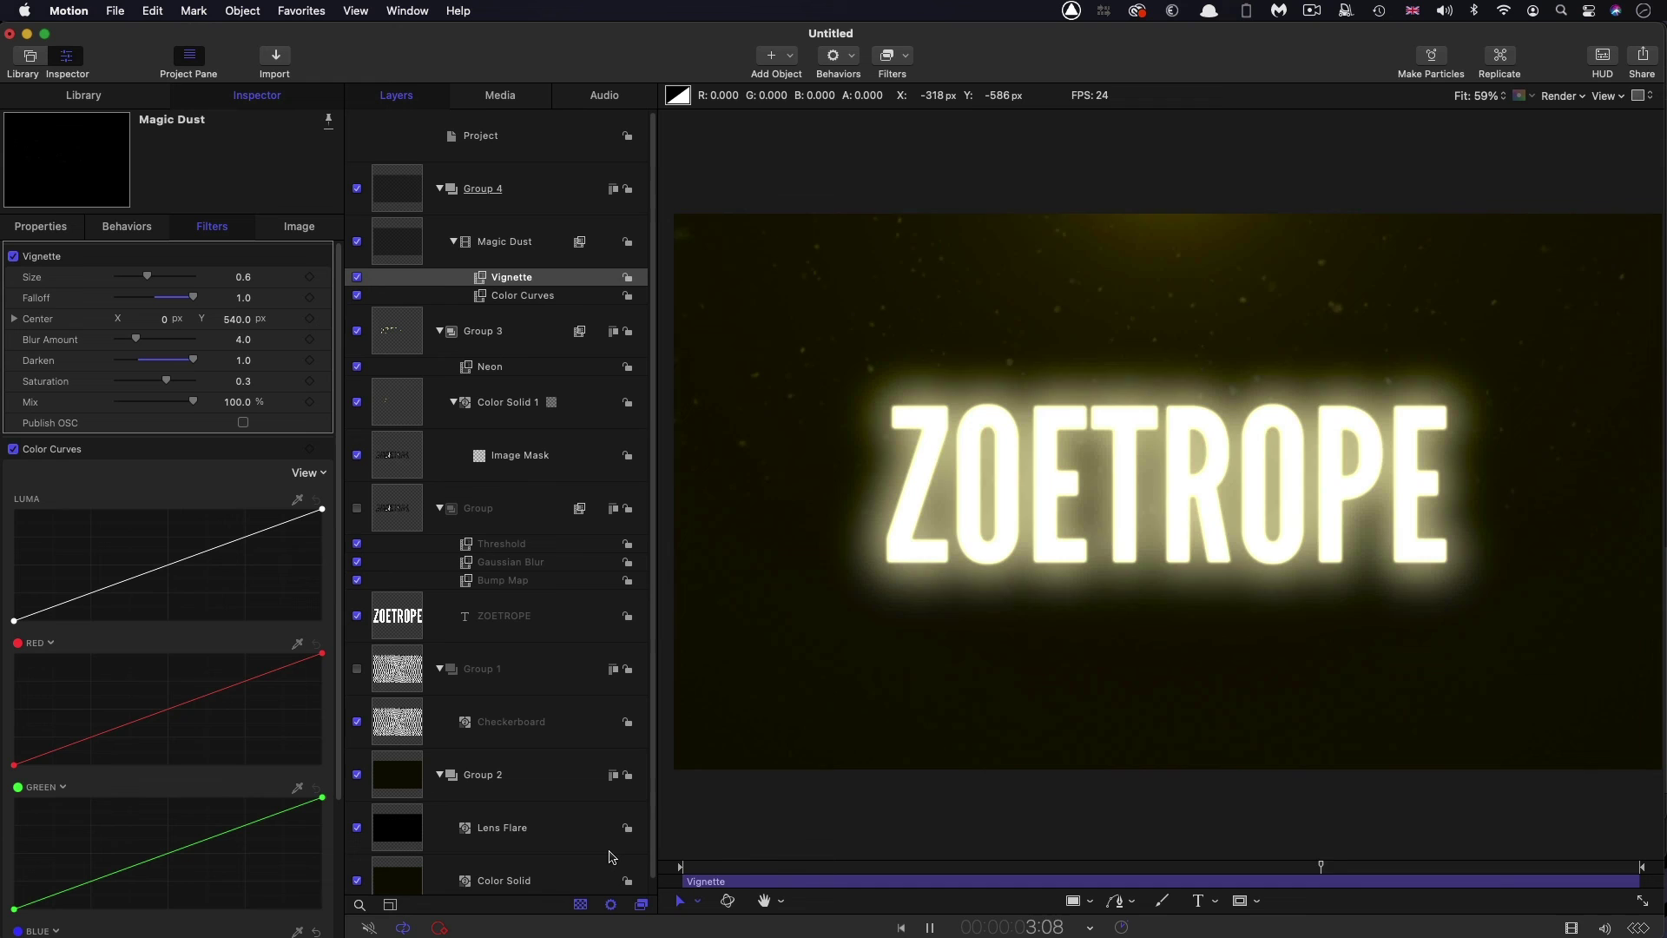
pyautogui.press('space')
pyautogui.scroll(-1, 549, 676)
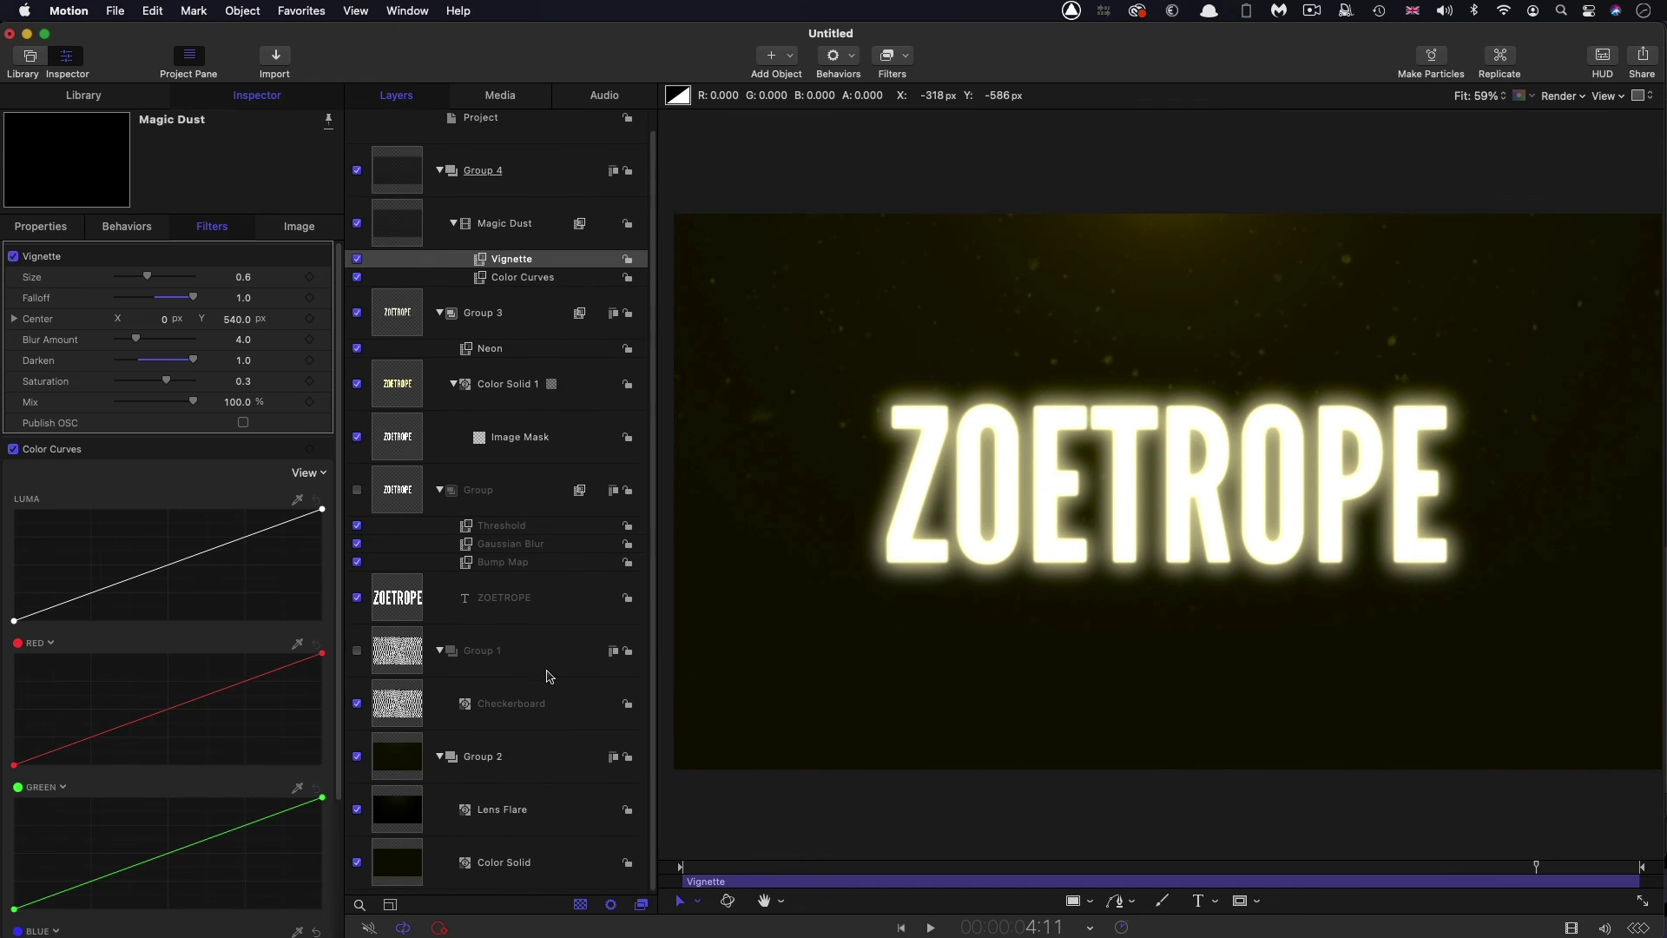
pyautogui.scroll(1, 549, 677)
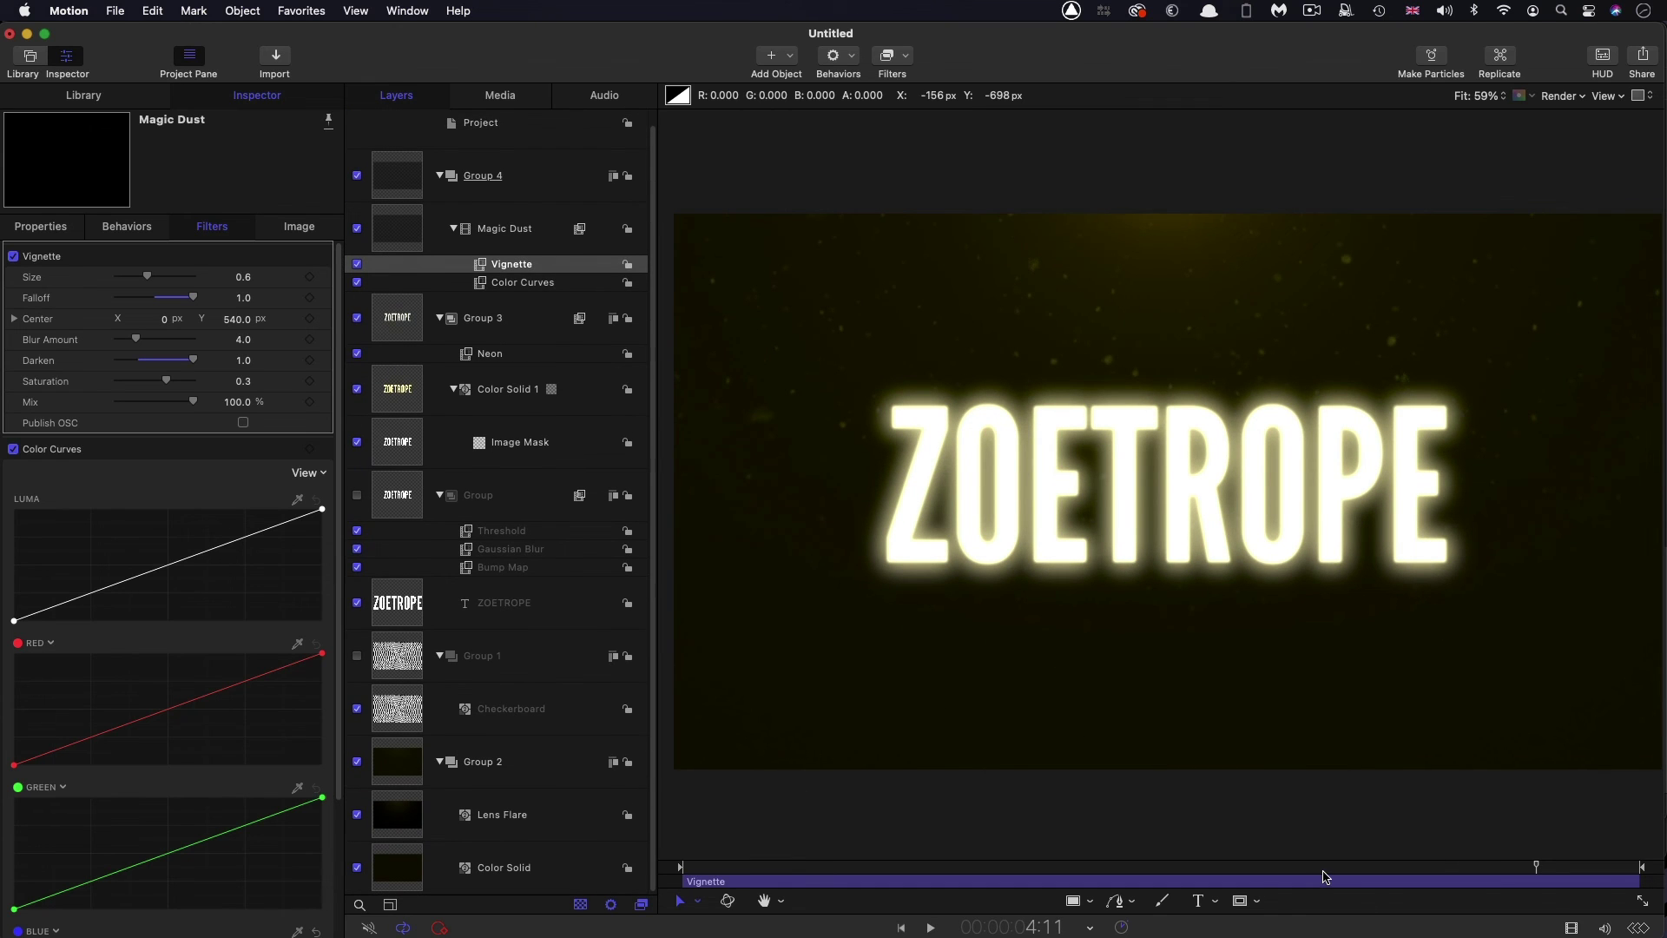
pyautogui.moveTo(1302, 864); pyautogui.dragTo(1233, 863)
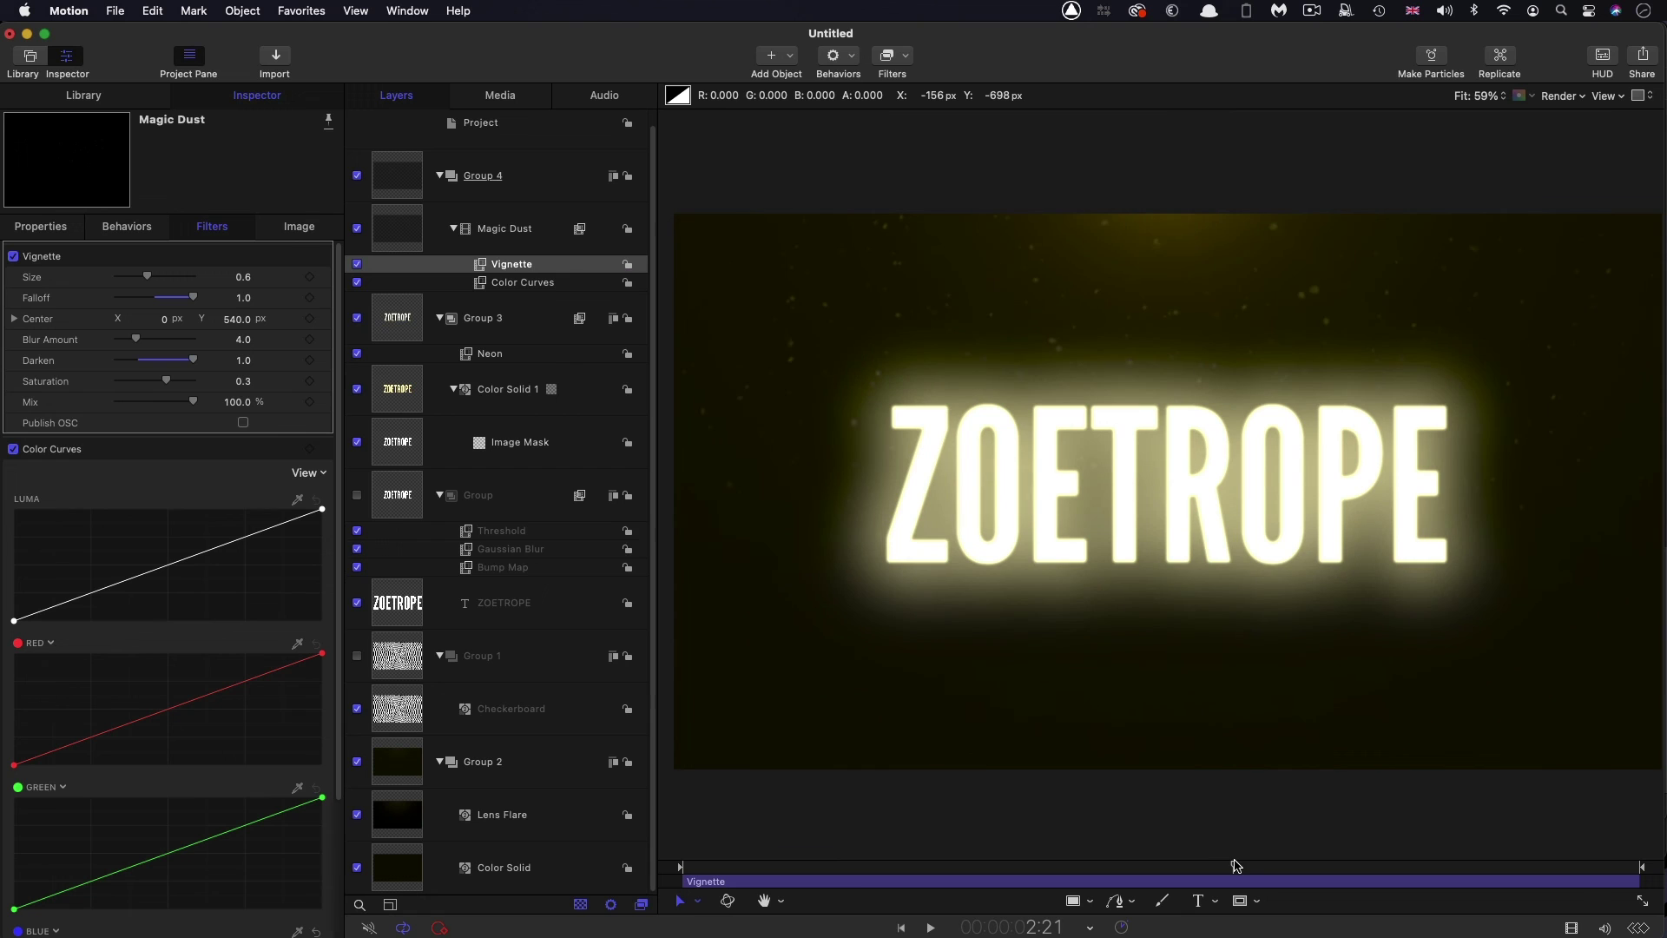
# - Collapse Group 4, Group 3, Group, Group 1 and Group 2 in the Layers list
pyautogui.click(402, 766)
pyautogui.click(441, 176)
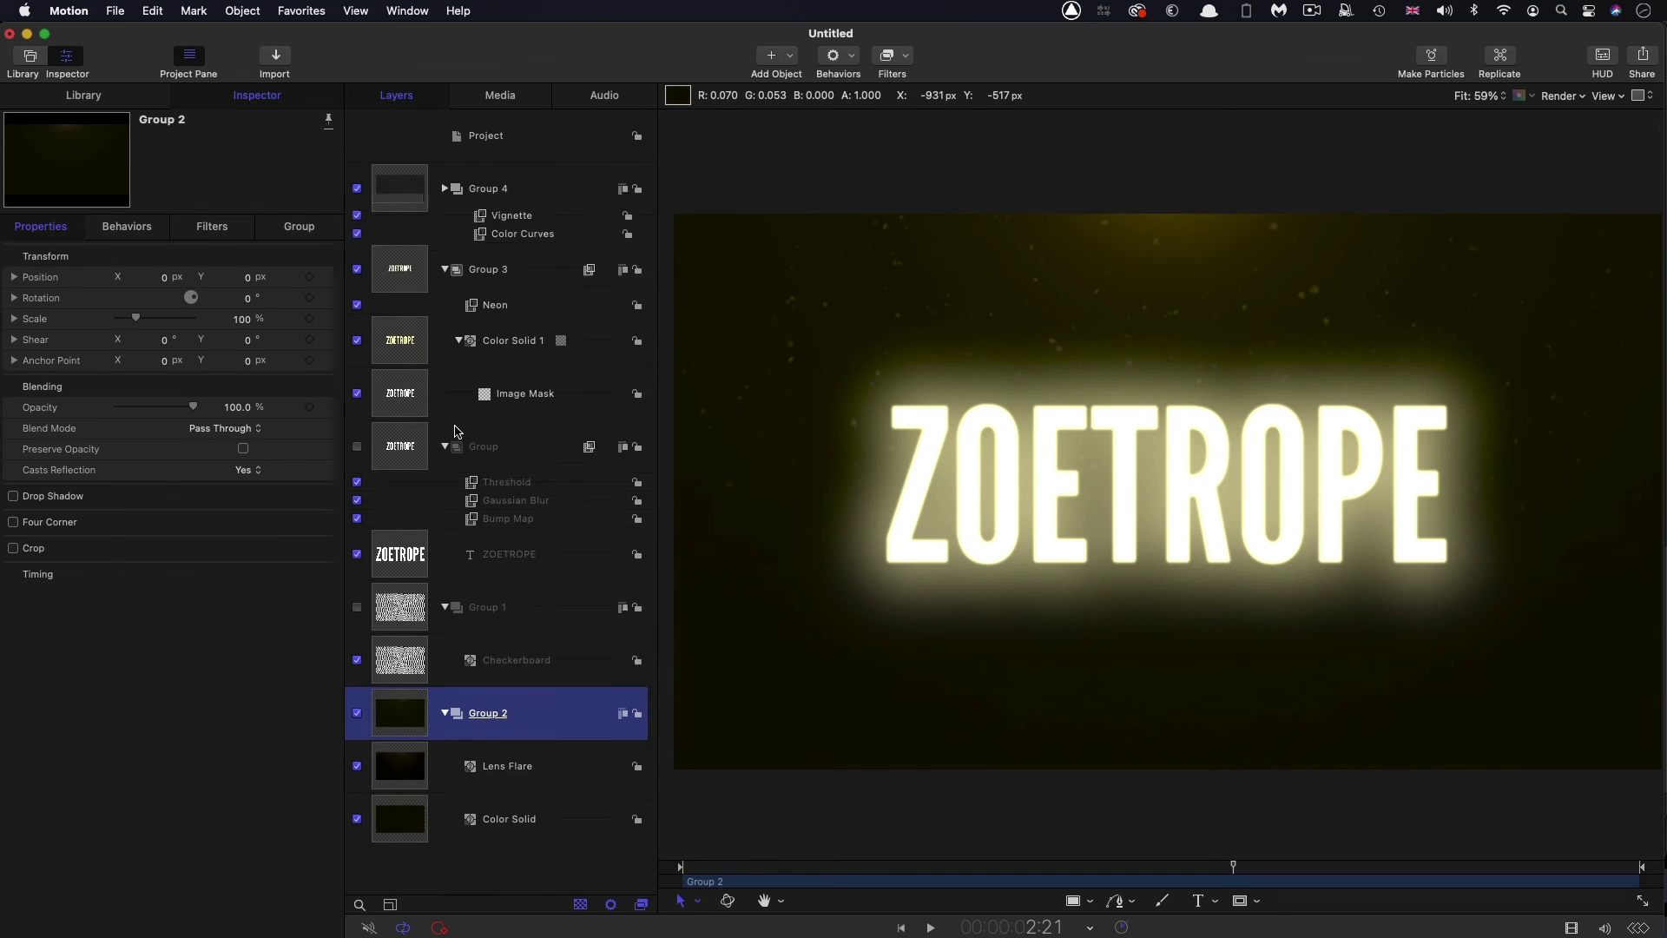
pyautogui.click(445, 241)
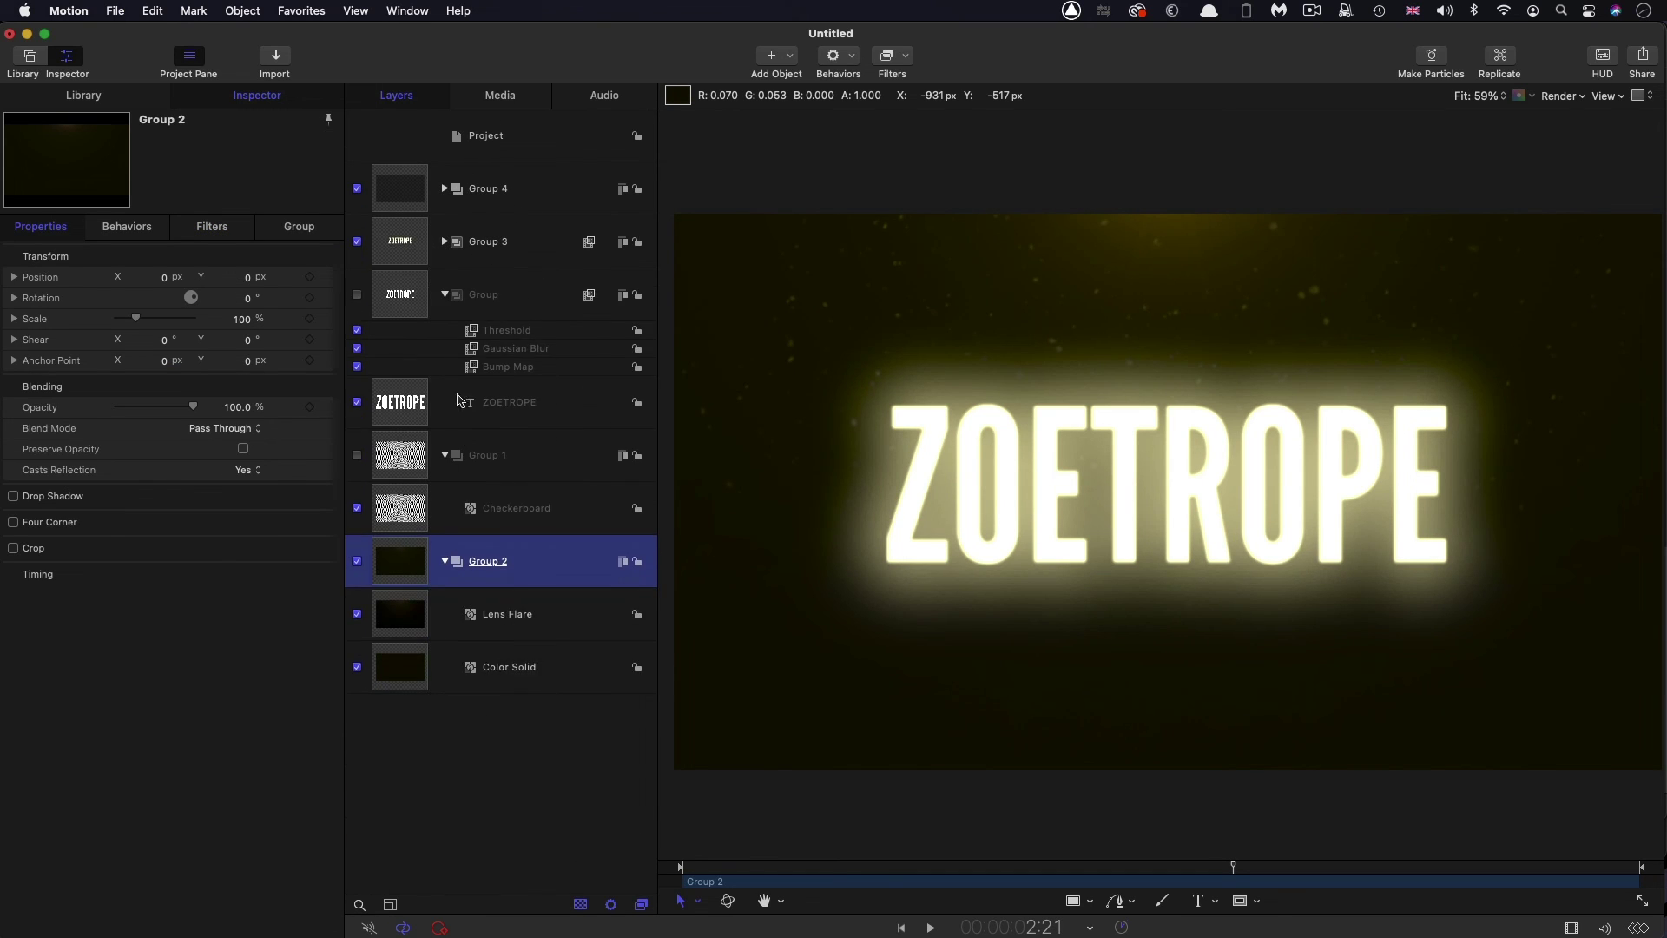
pyautogui.click(450, 296)
pyautogui.click(446, 347)
pyautogui.click(445, 415)
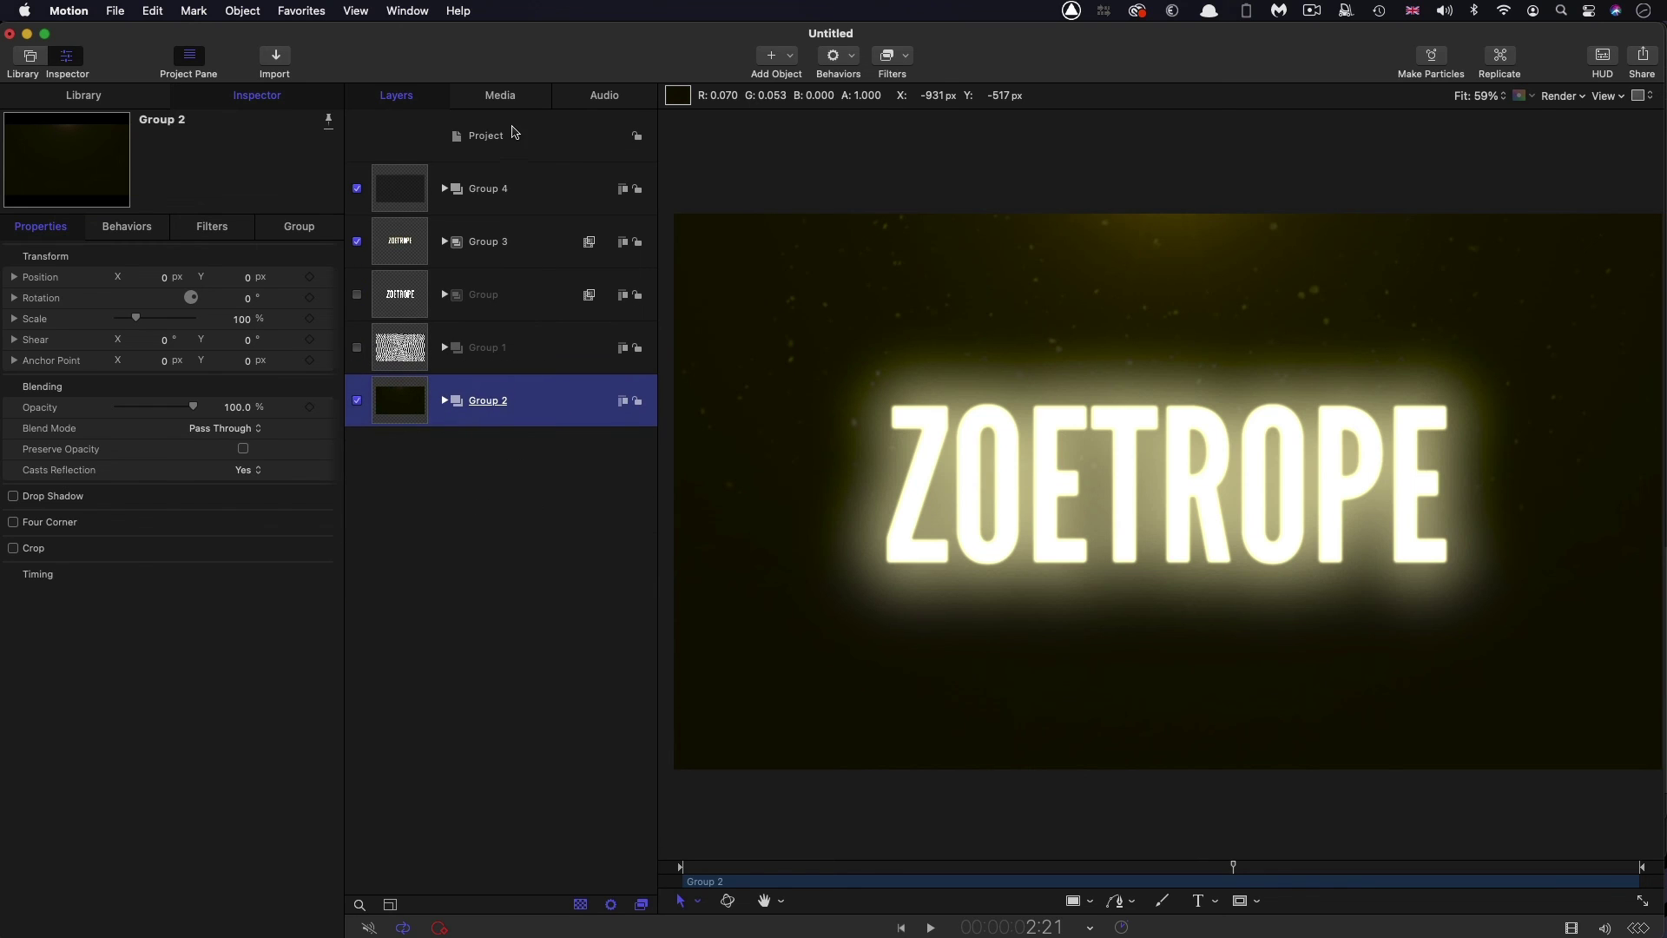
# - Create a new Group 5 and move Groups 4 through 2 into it
pyautogui.click(517, 134)
pyautogui.click(242, 10)
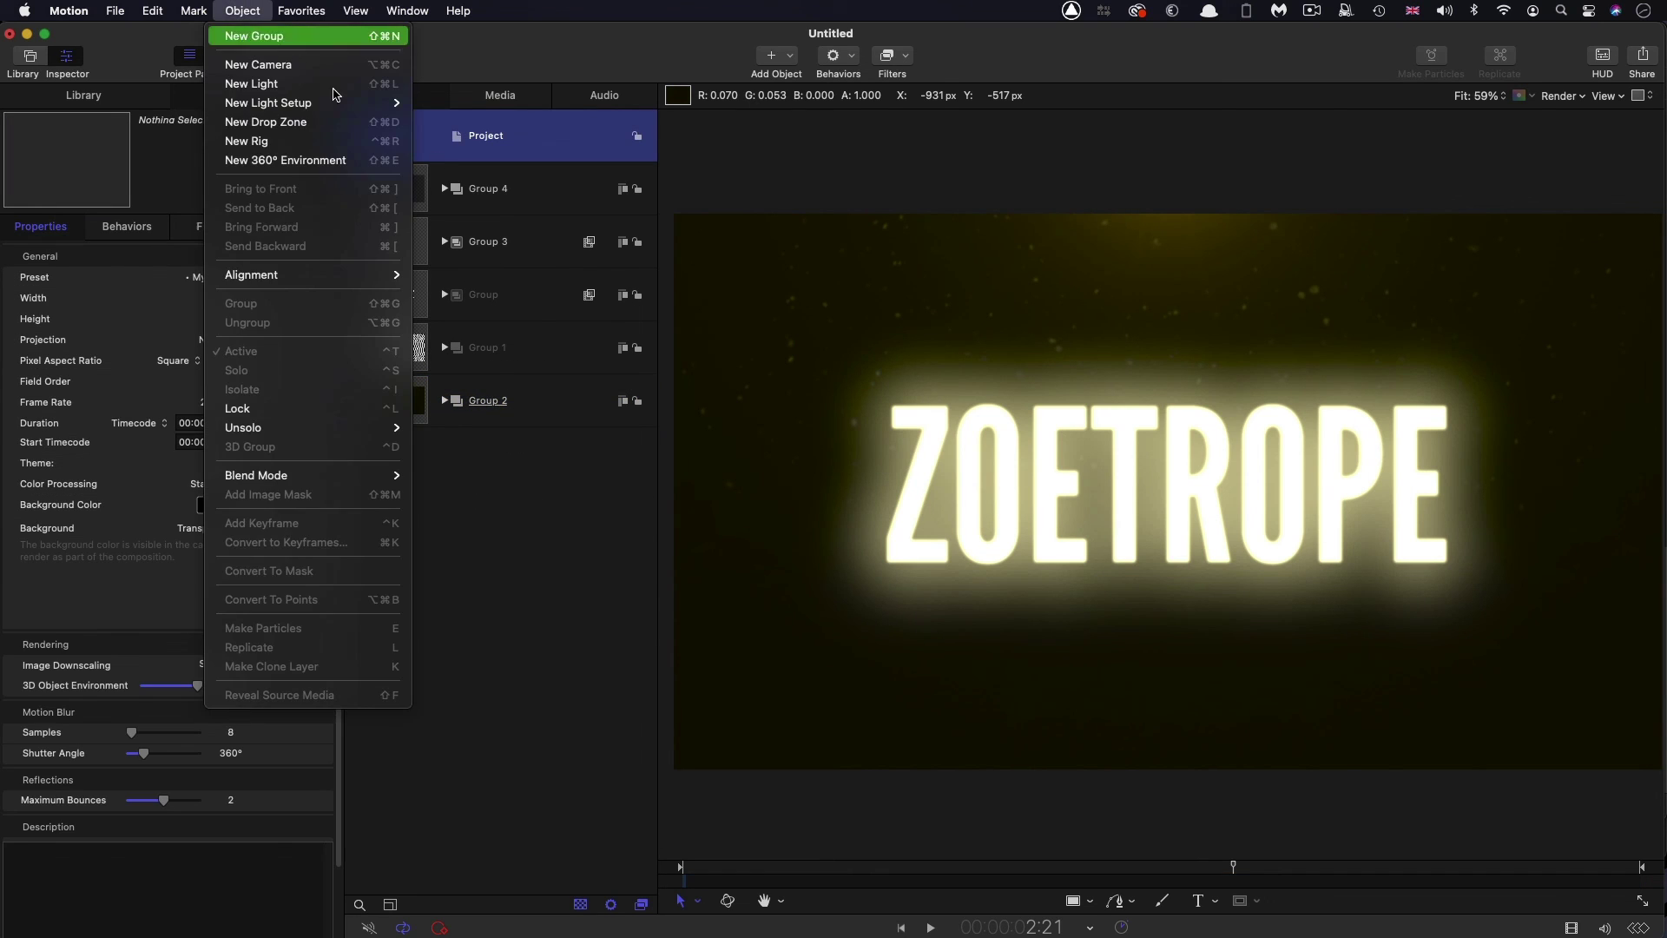
pyautogui.click(261, 34)
pyautogui.click(400, 230)
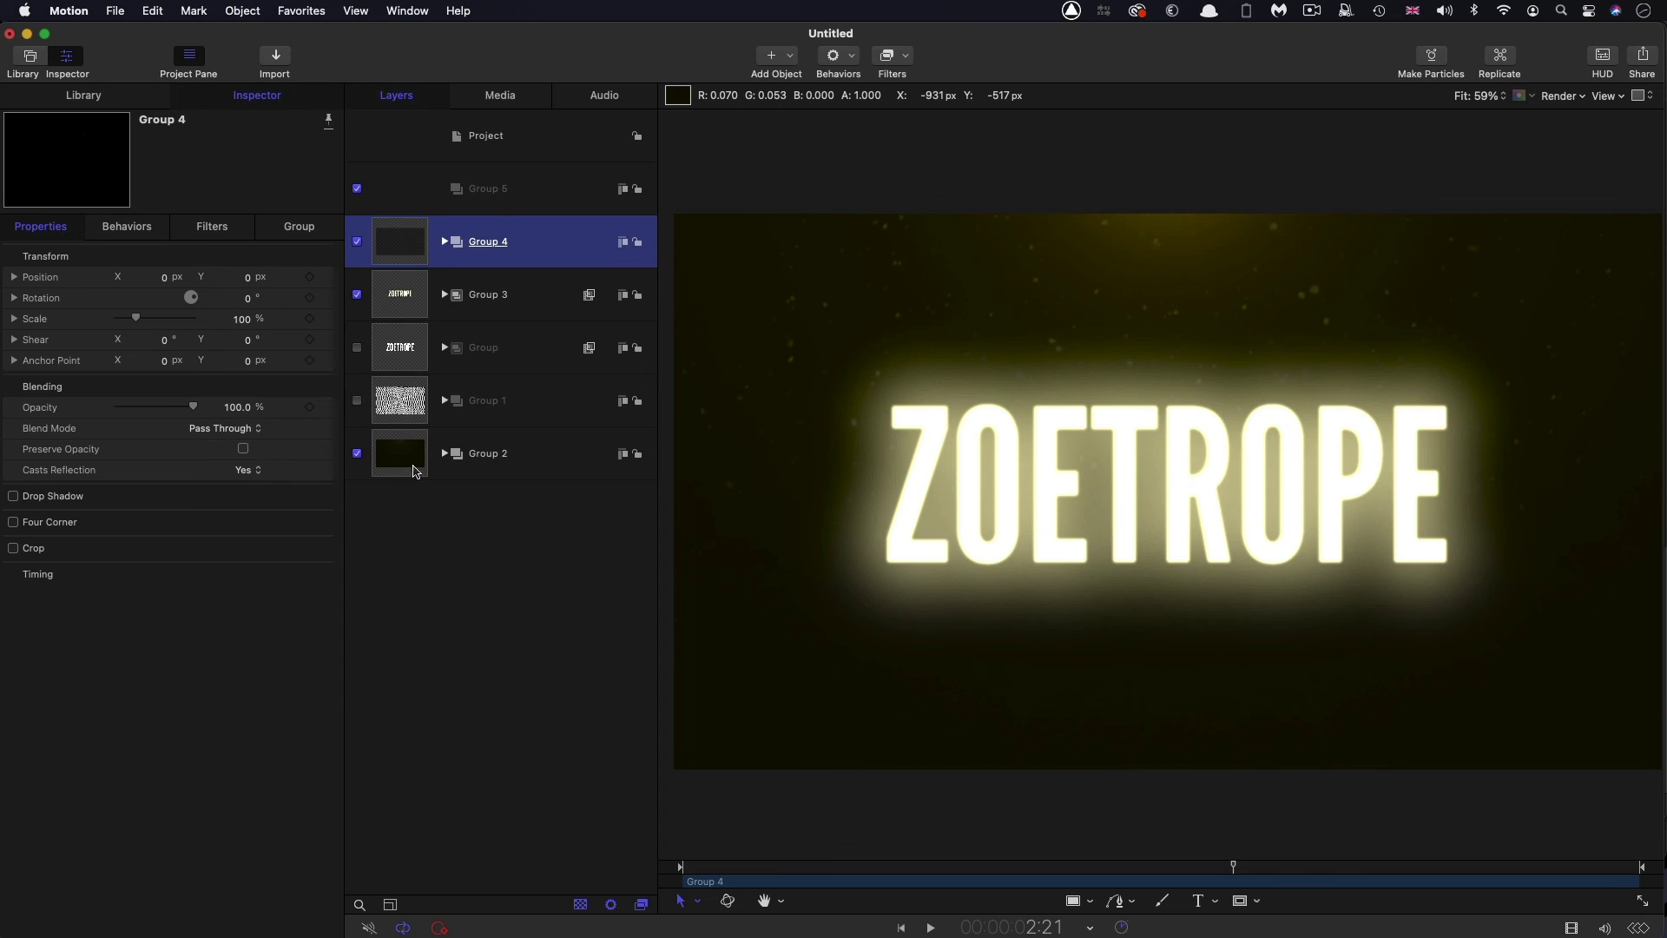
pyautogui.keyDown('shift'); pyautogui.click(414, 470); pyautogui.keyUp('shift')
pyautogui.moveTo(415, 470); pyautogui.dragTo(380, 226)
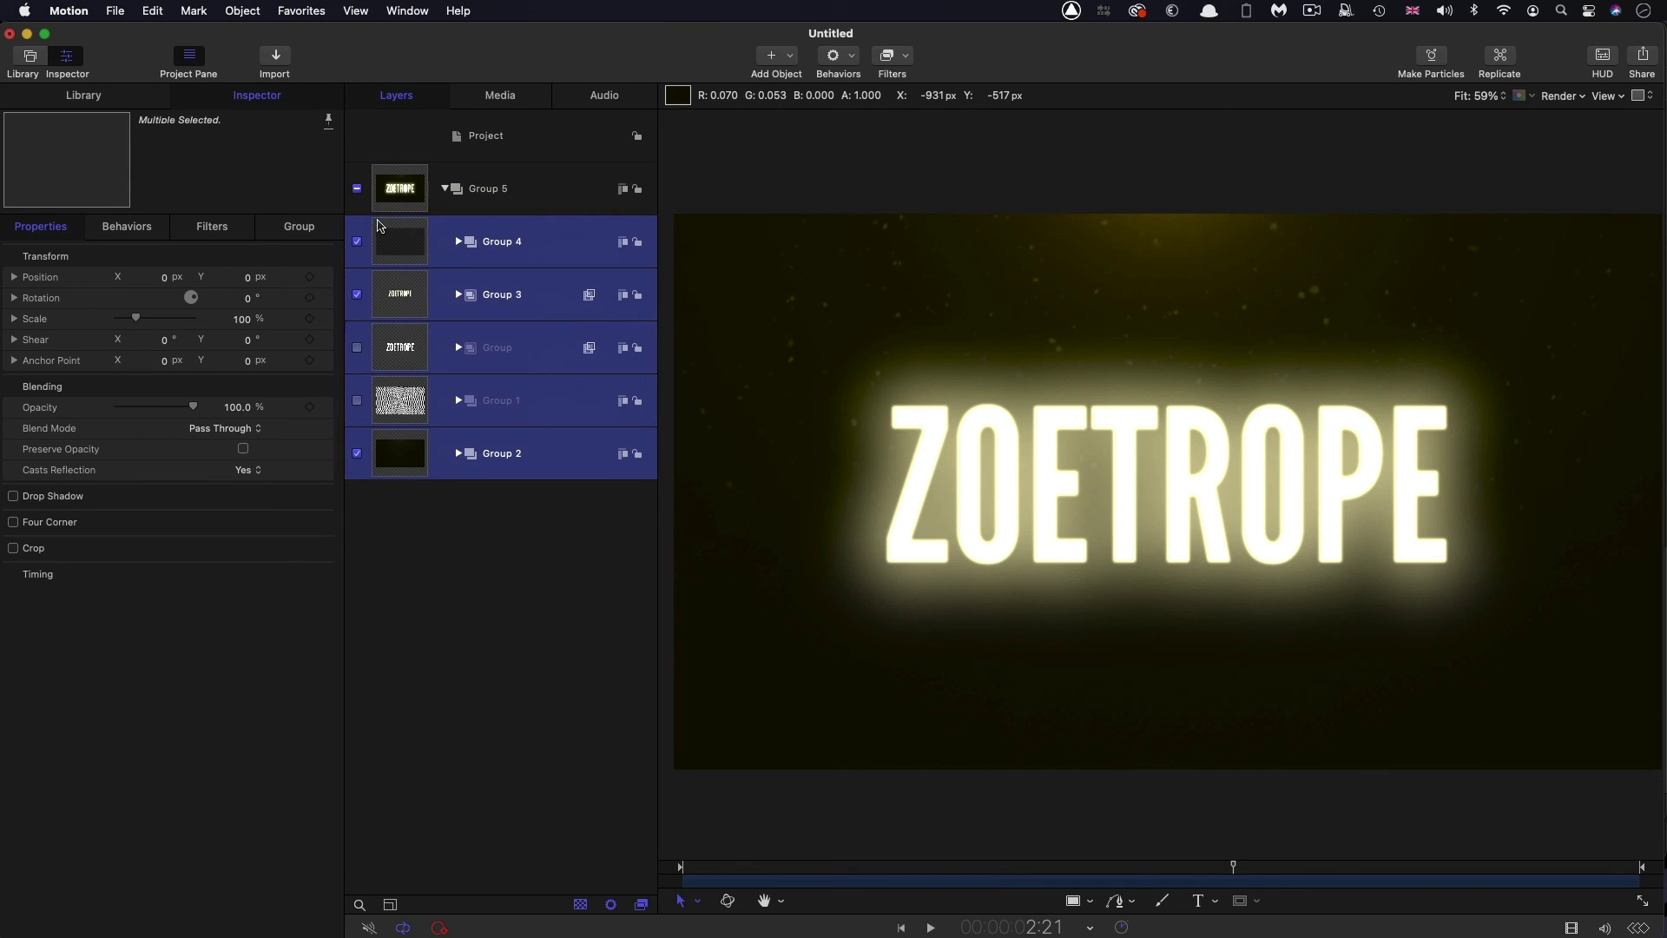
pyautogui.click(395, 200)
# - Add an Add Noise filter to Group 5 and set its type to Blue Noise
pyautogui.click(905, 52)
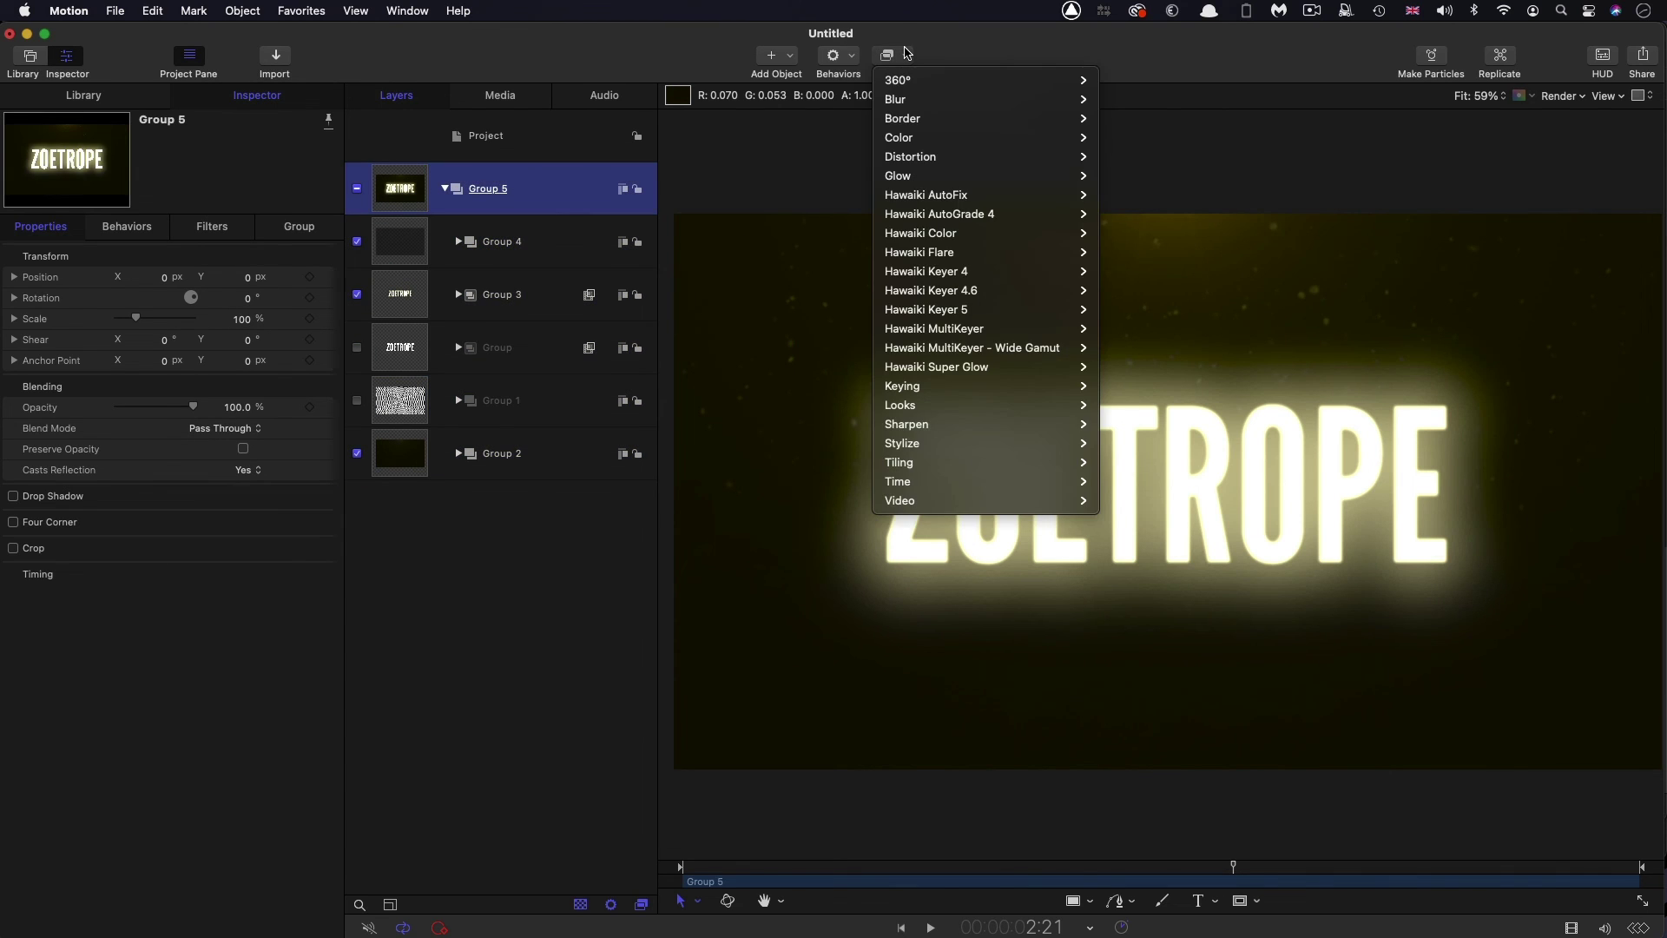
pyautogui.moveTo(936, 438)
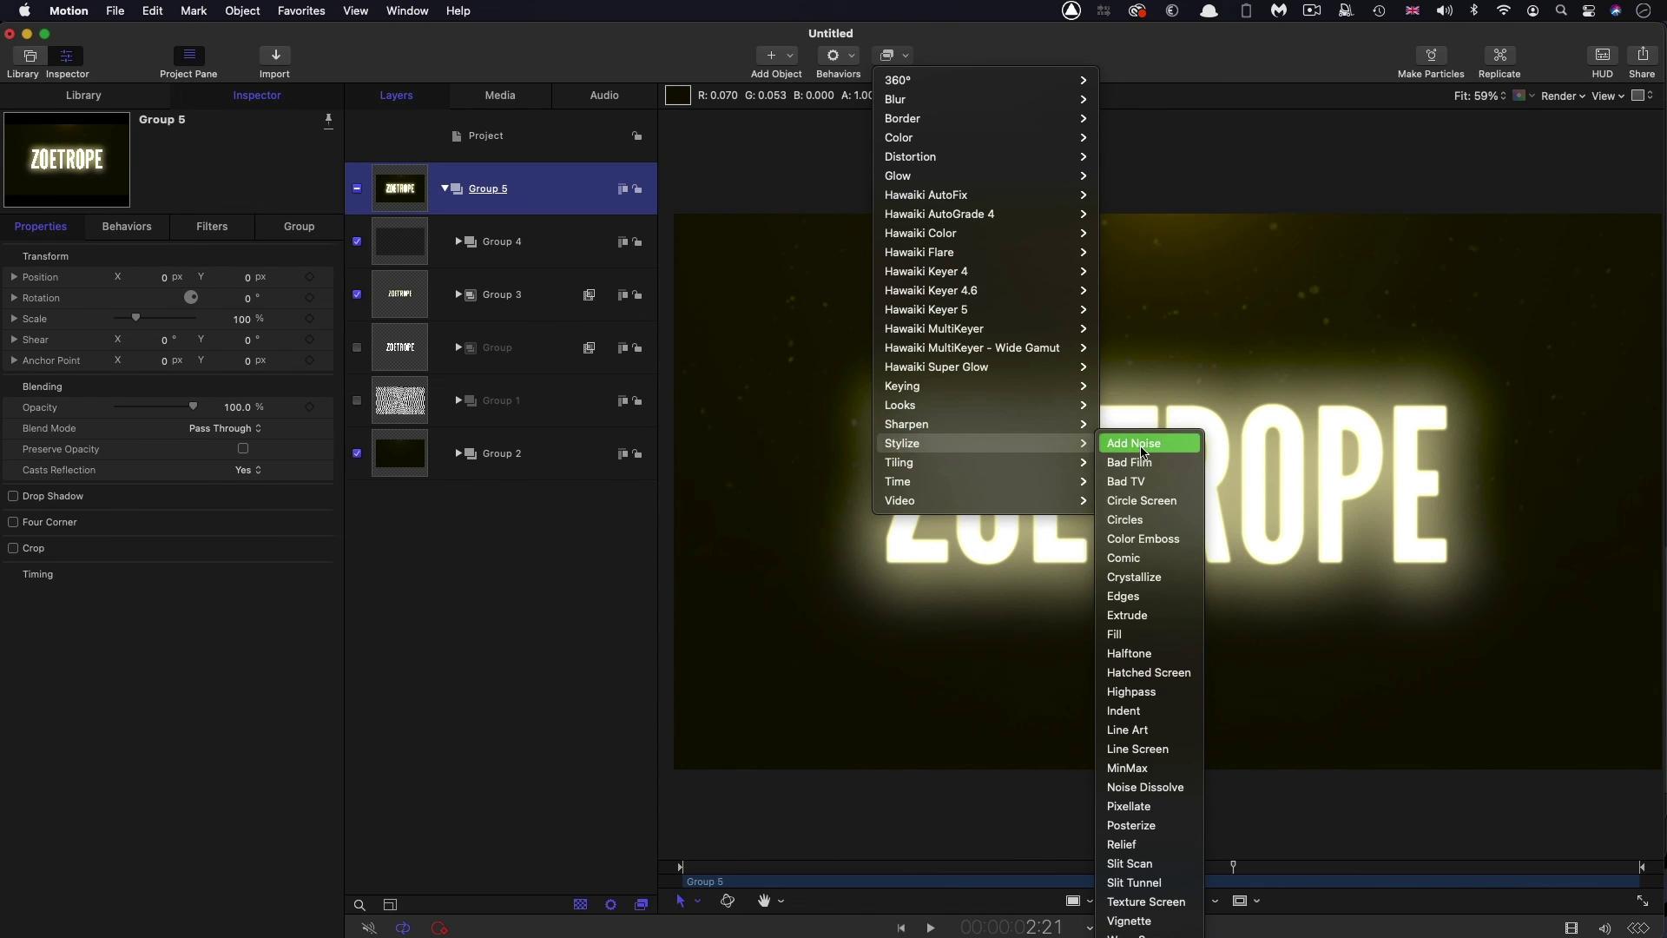
pyautogui.click(1134, 444)
pyautogui.click(241, 299)
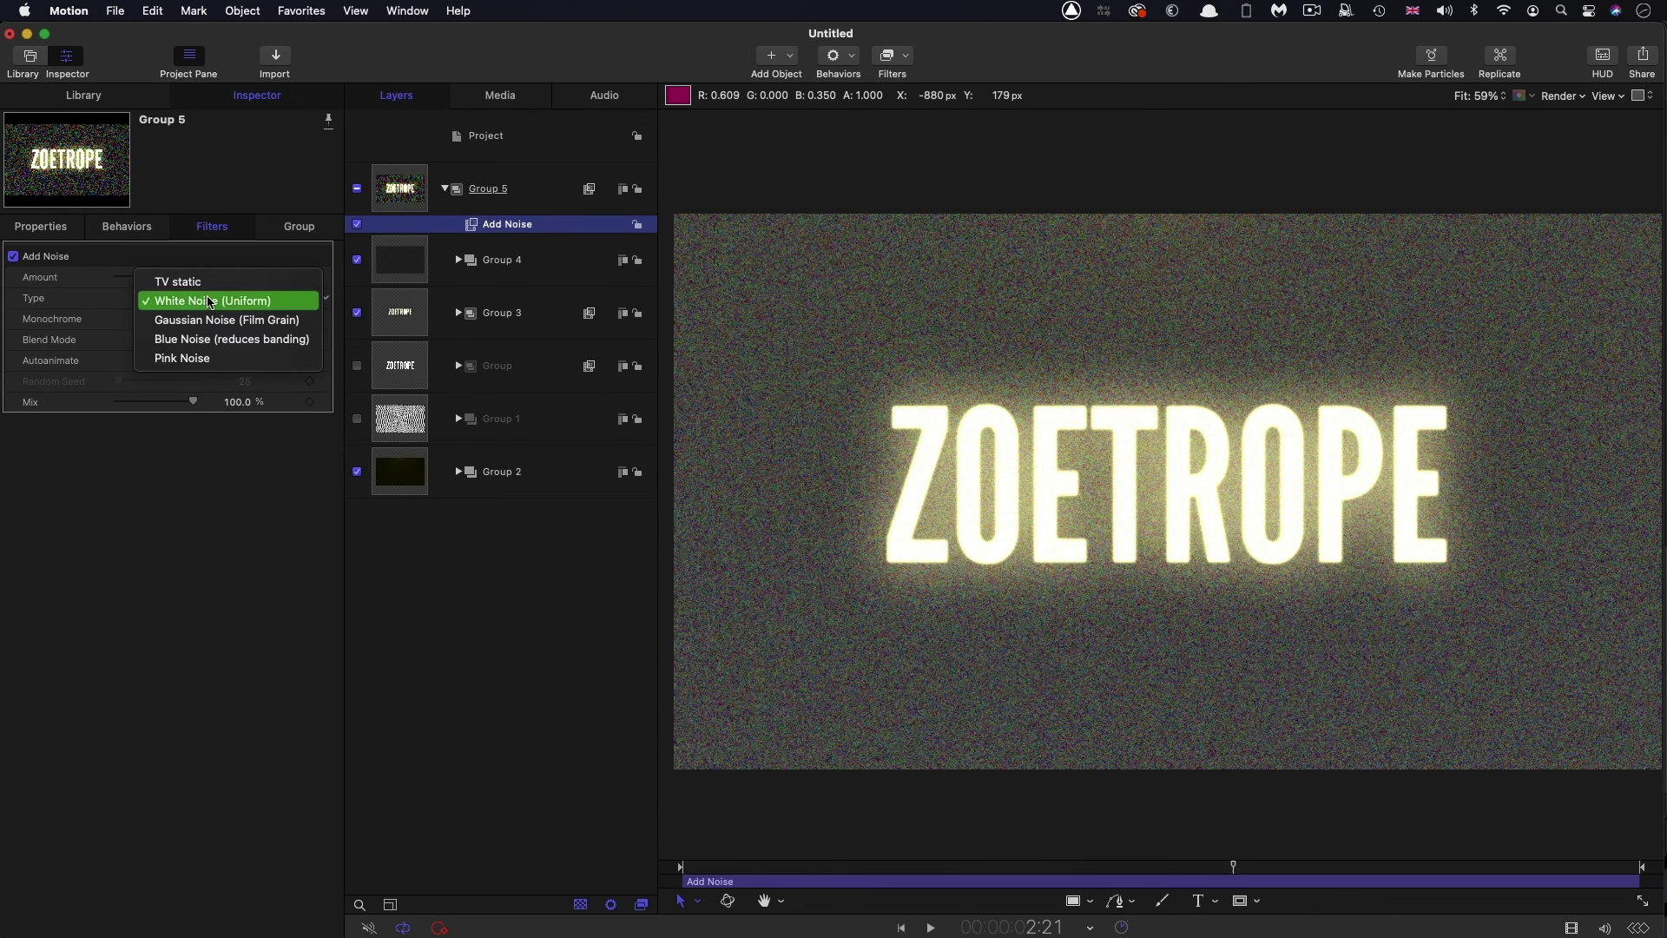
pyautogui.click(209, 347)
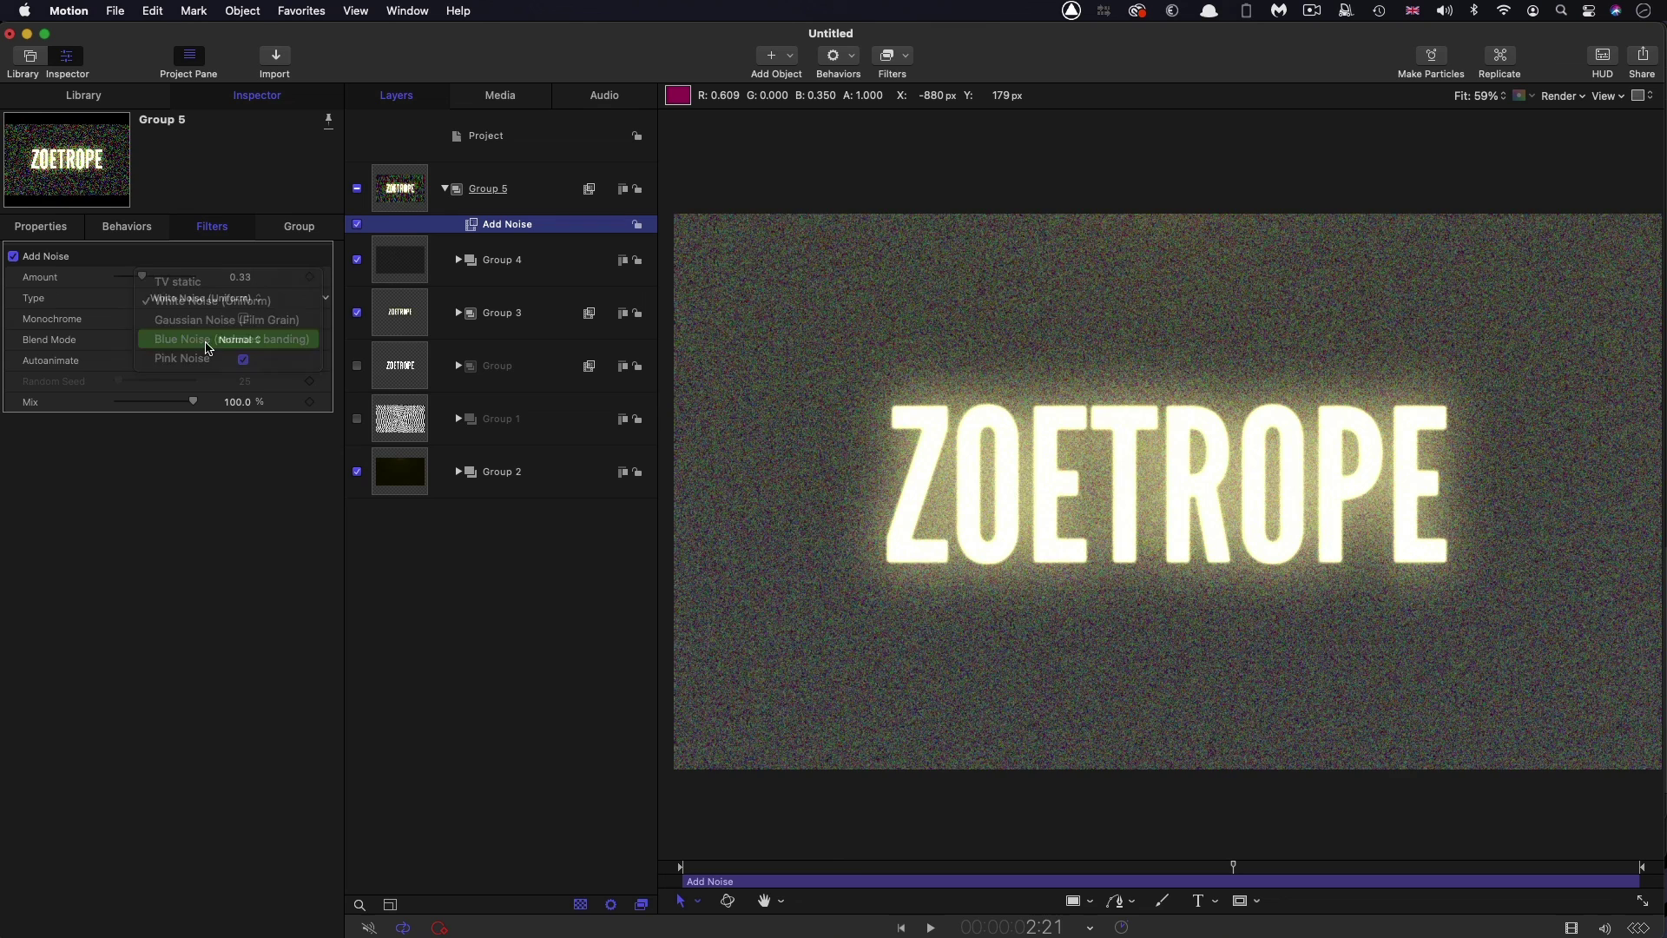
# - Set the noise Mix to 5% and play back the animation to review it
pyautogui.click(241, 403)
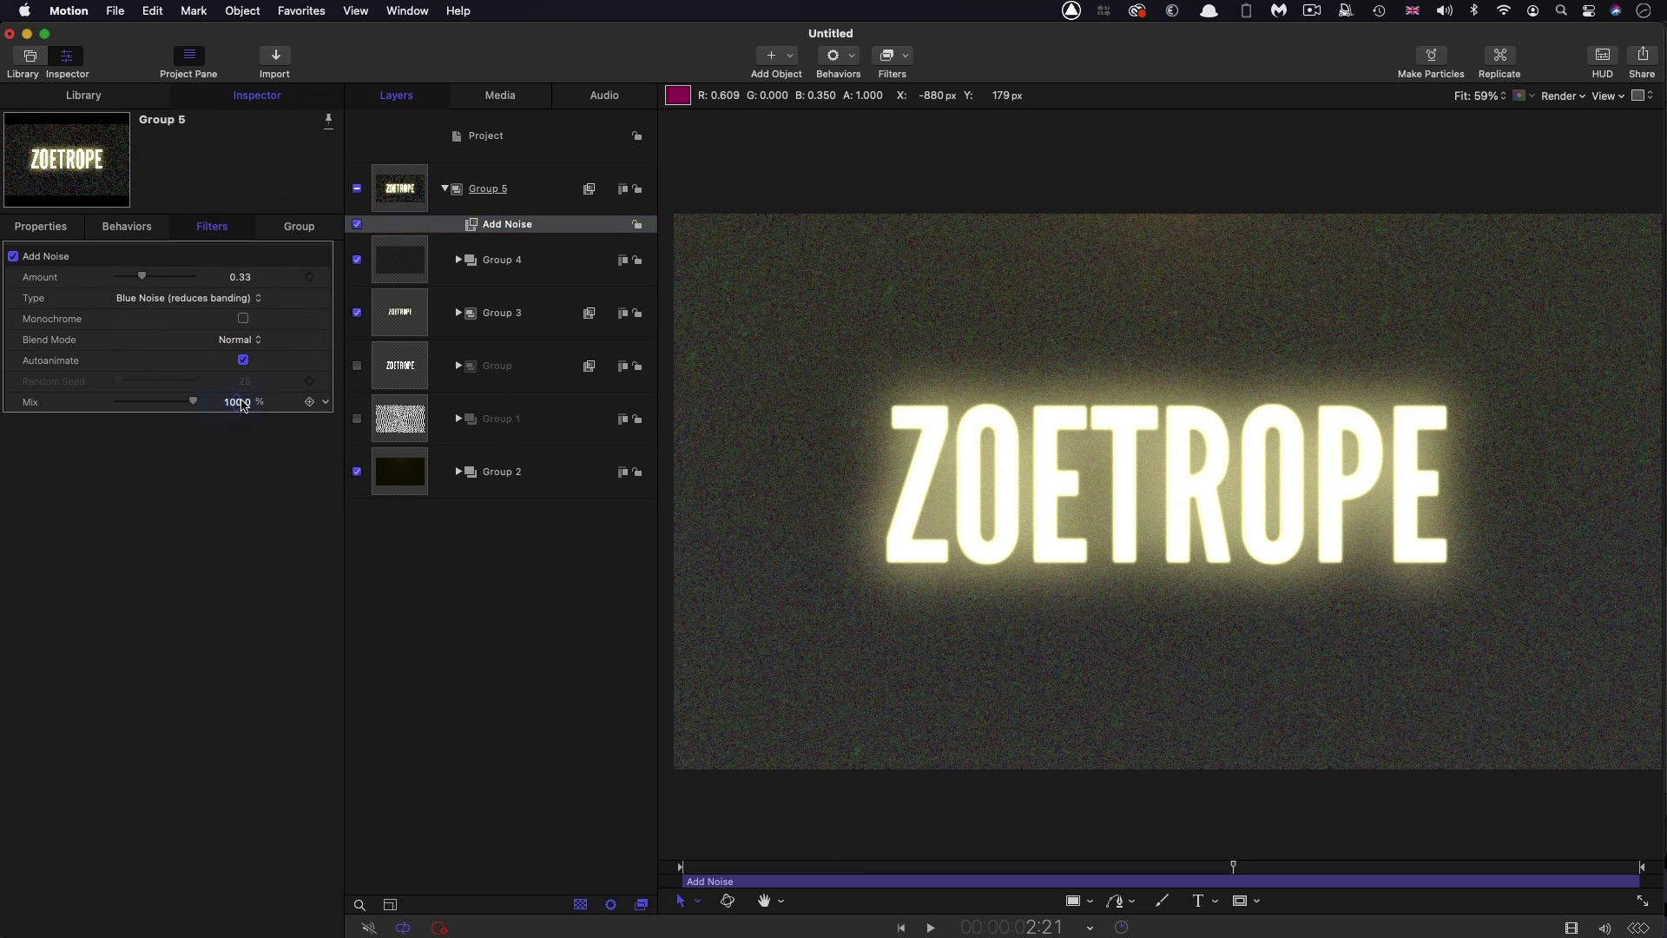
pyautogui.write('5')
pyautogui.press('Return')
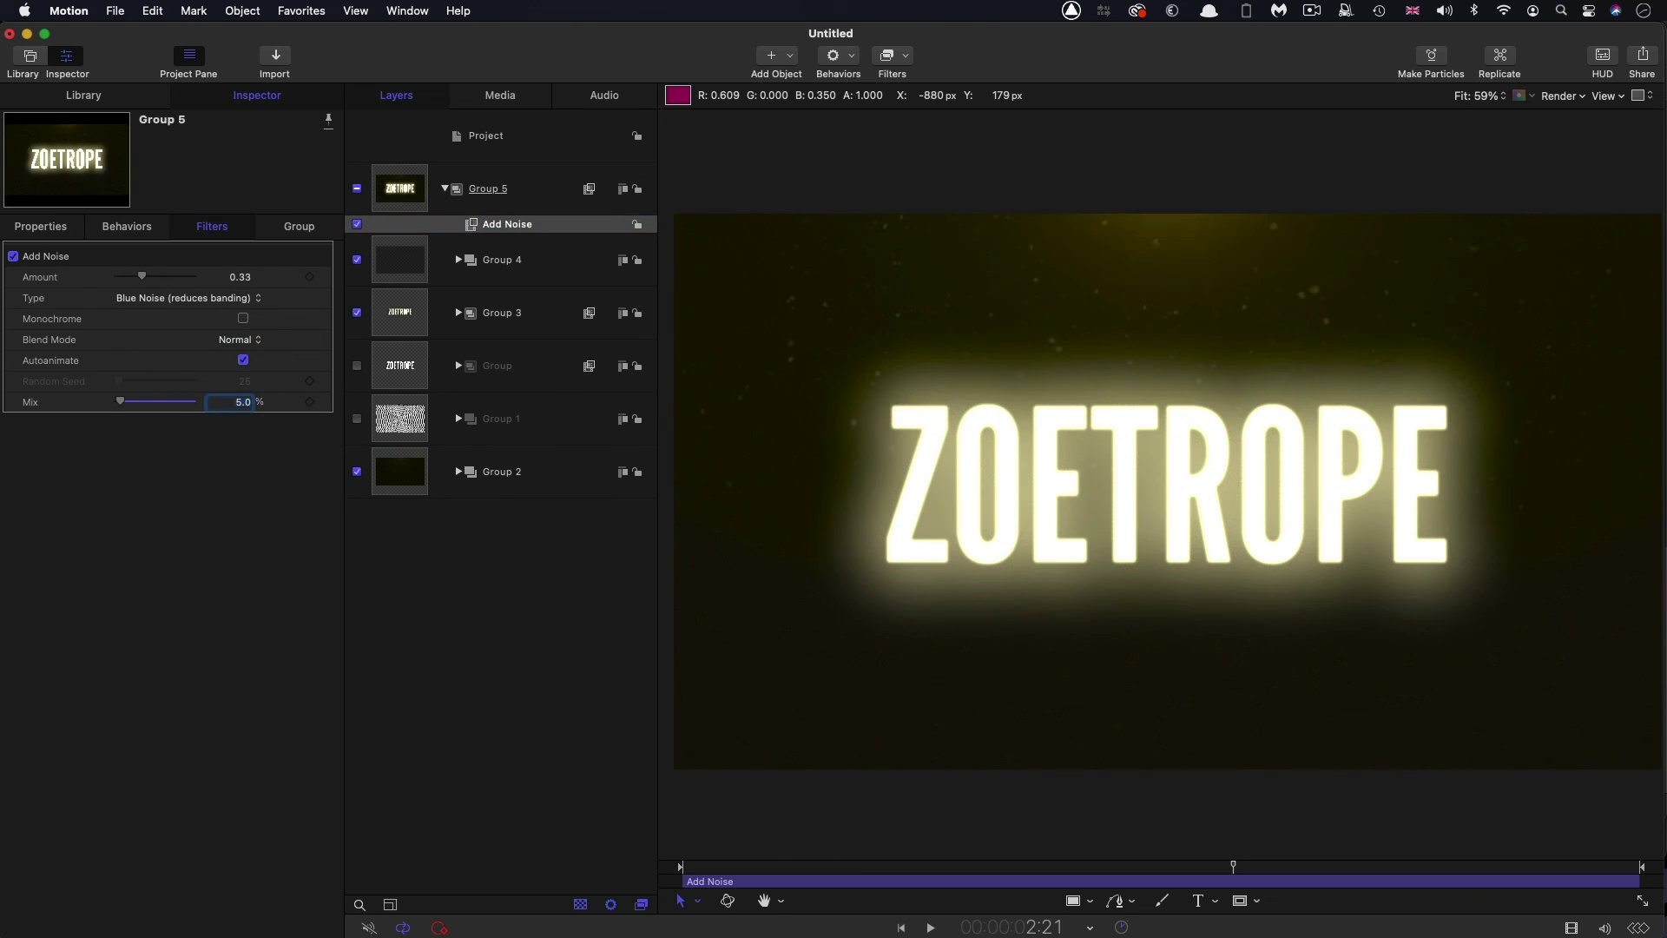
pyautogui.press('space')
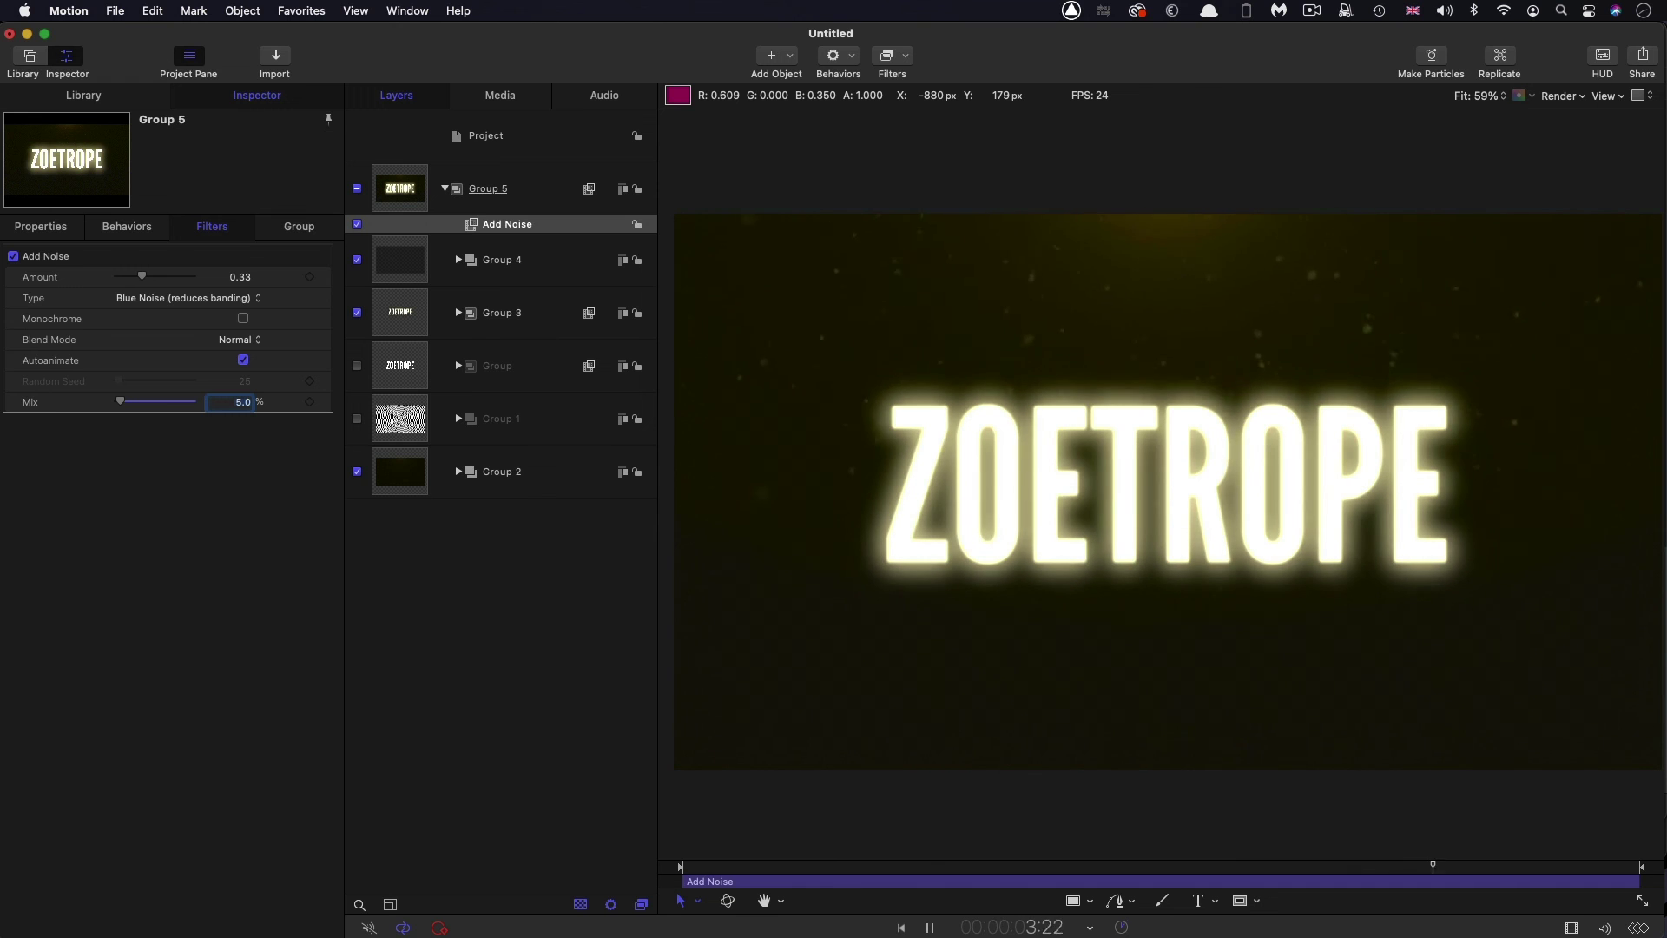